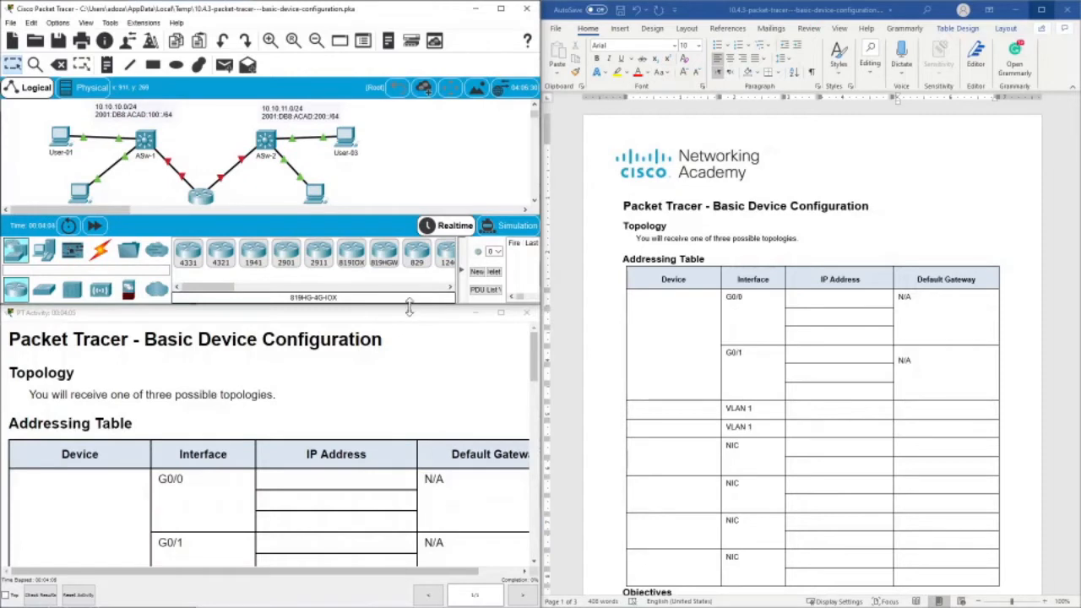
- Move the activity instructions window clear of the worksheet and read the worksheet's addressing table, objectives, scenario and requirements
{"action": "left_click_drag", "start_coordinate": [408, 309], "coordinate": [364, 563]}
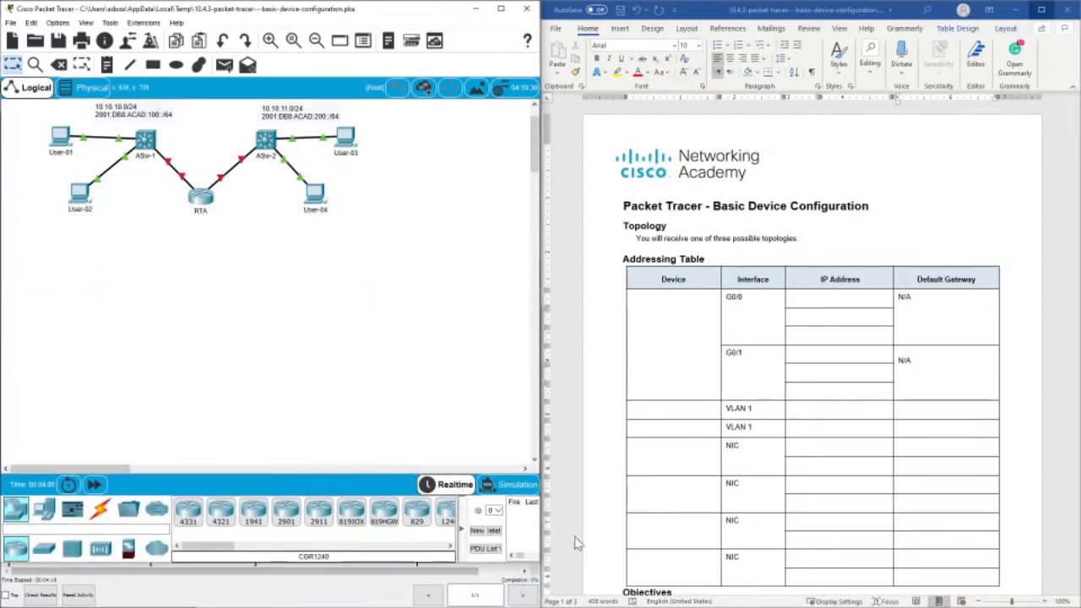
{"action": "scroll", "coordinate": [467, 328], "scroll_direction": "up", "scroll_amount": 1}
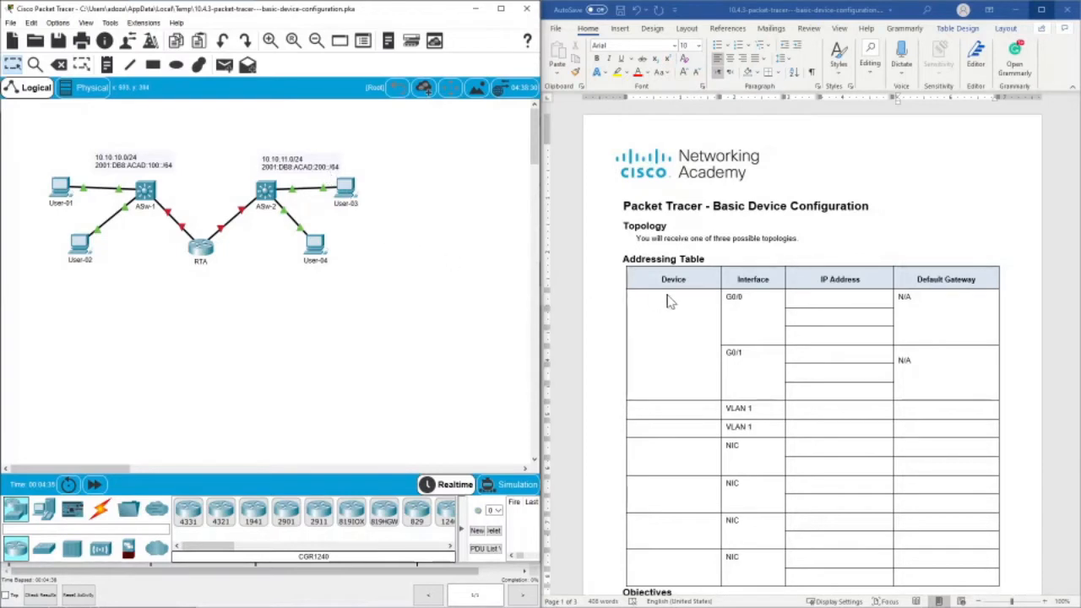
{"action": "scroll", "coordinate": [667, 301], "scroll_direction": "down", "scroll_amount": 3}
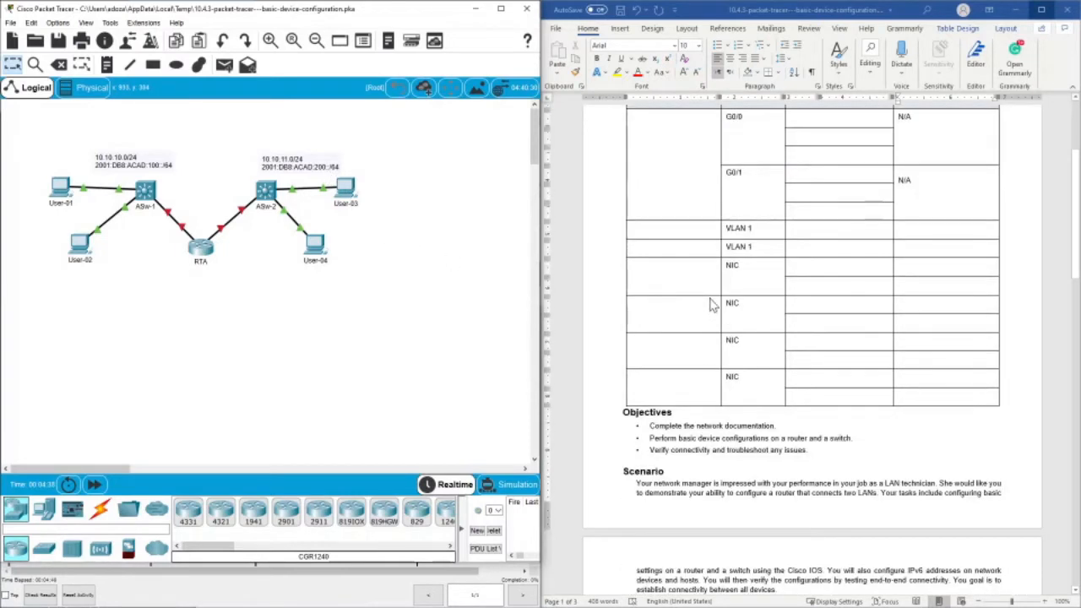
{"action": "scroll", "coordinate": [711, 303], "scroll_direction": "down", "scroll_amount": 1}
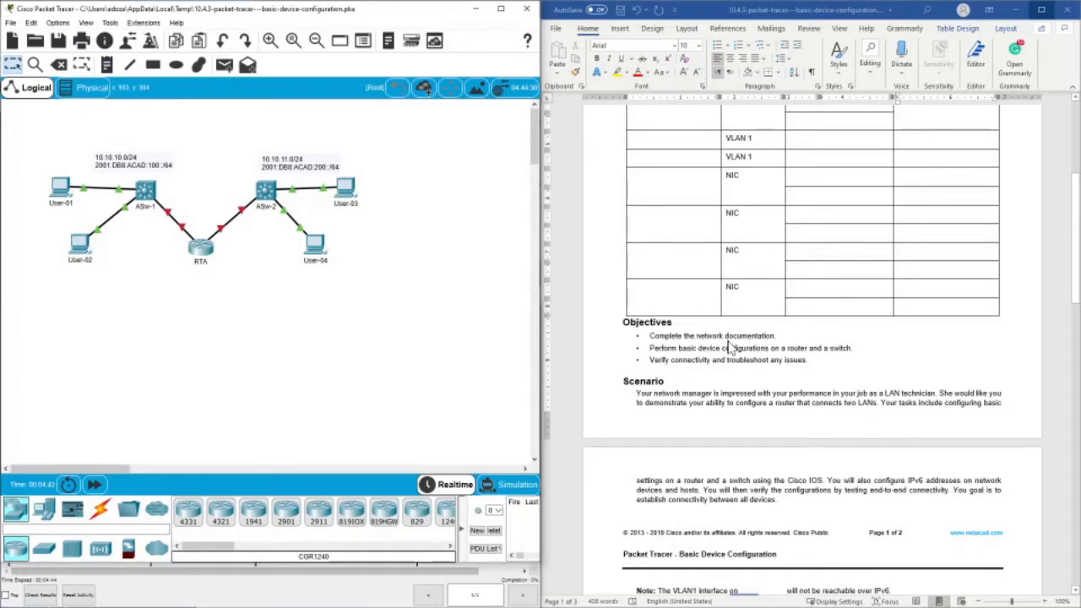
{"action": "scroll", "coordinate": [806, 253], "scroll_direction": "up", "scroll_amount": 5}
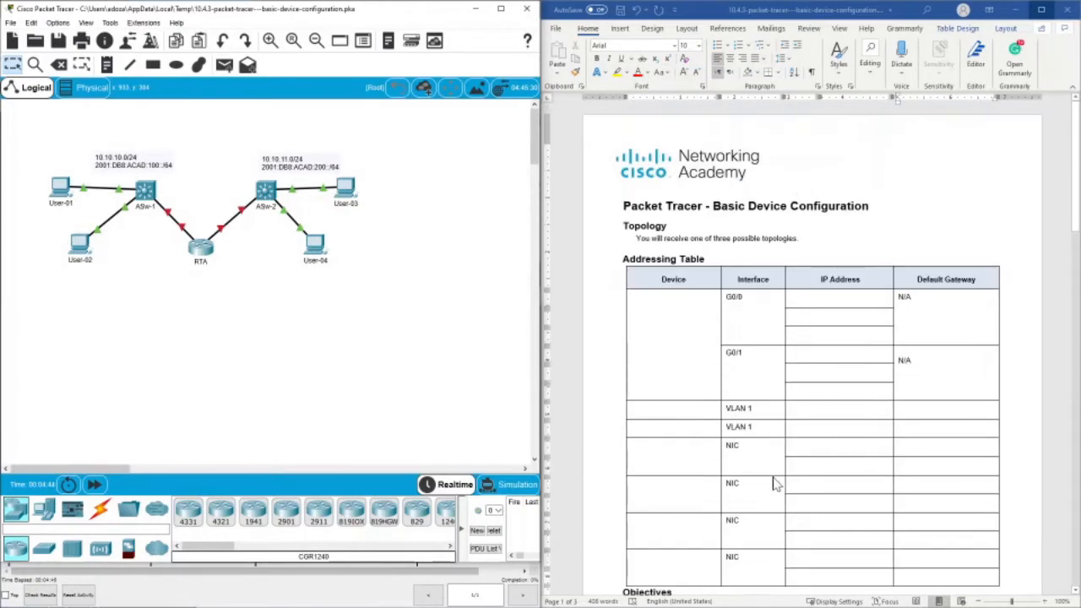
{"action": "scroll", "coordinate": [777, 397], "scroll_direction": "down", "scroll_amount": 2}
{"action": "scroll", "coordinate": [778, 338], "scroll_direction": "up", "scroll_amount": 1}
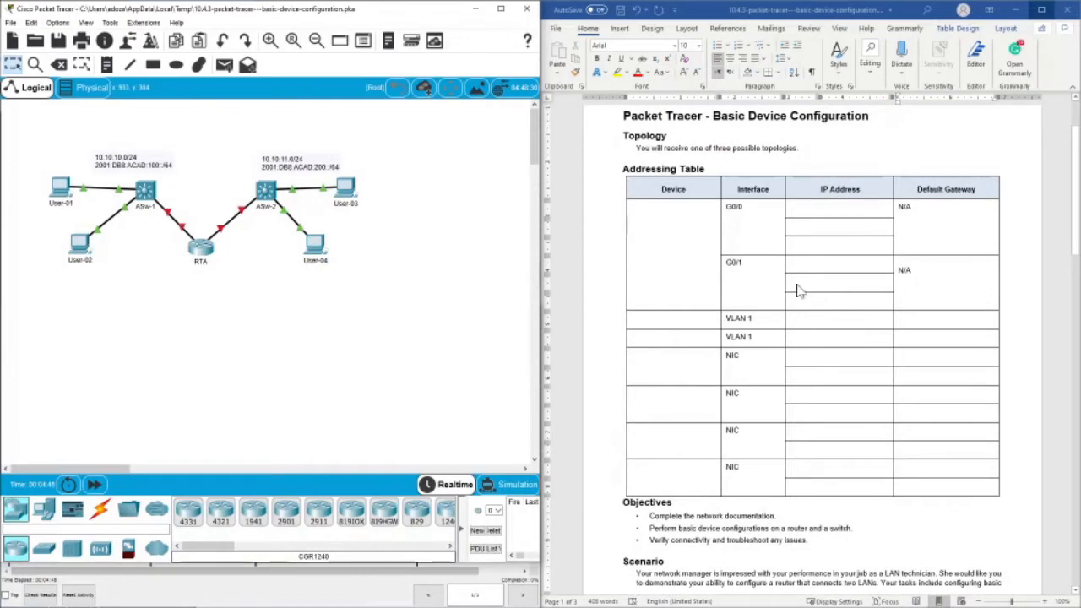
{"action": "scroll", "coordinate": [799, 298], "scroll_direction": "down", "scroll_amount": 2}
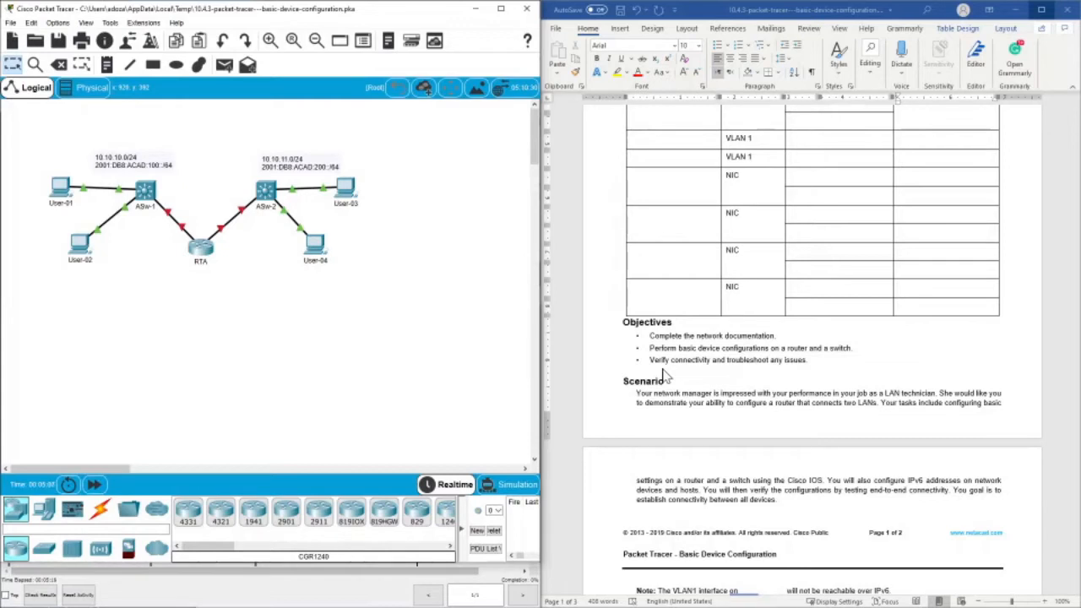
{"action": "scroll", "coordinate": [650, 365], "scroll_direction": "down", "scroll_amount": 2}
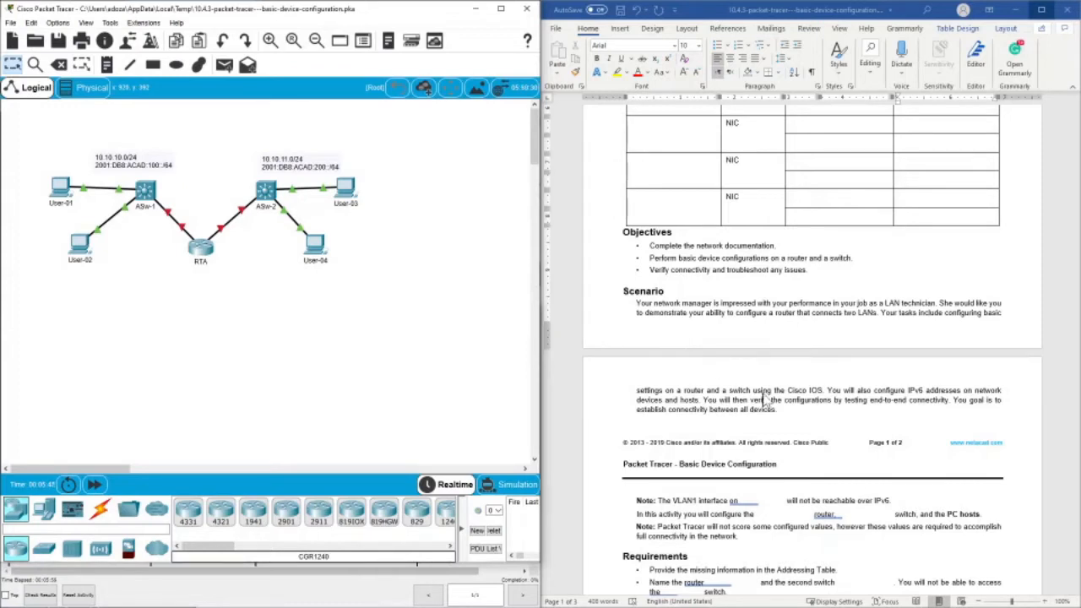
{"action": "scroll", "coordinate": [781, 403], "scroll_direction": "down", "scroll_amount": 4}
{"action": "scroll", "coordinate": [781, 404], "scroll_direction": "down", "scroll_amount": 2}
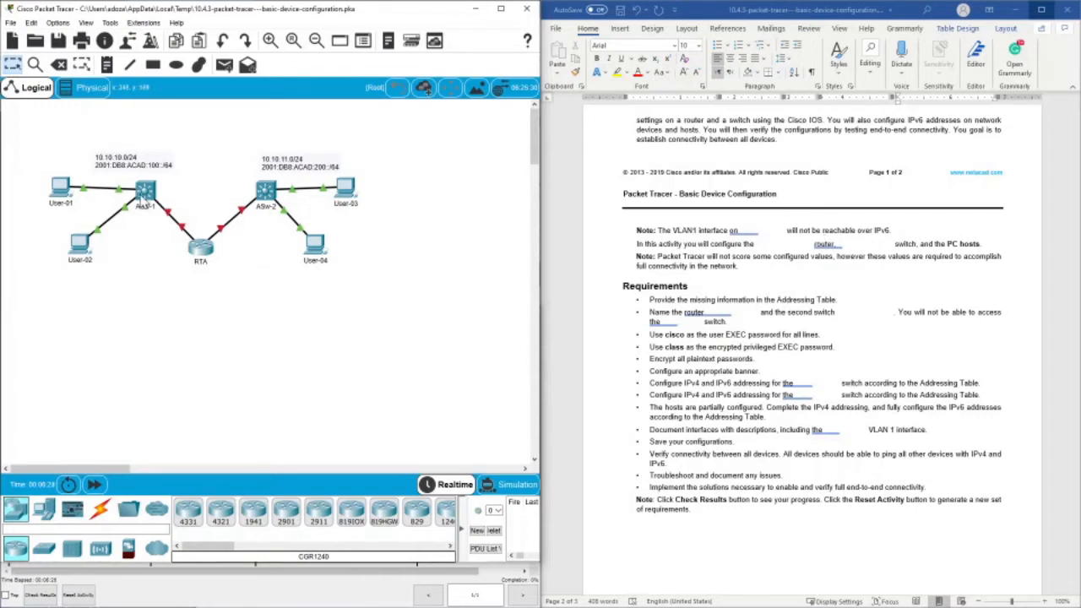
- Try to open the ASw-1 switch in the topology to check whether it can be configured
{"action": "left_click", "coordinate": [143, 195]}
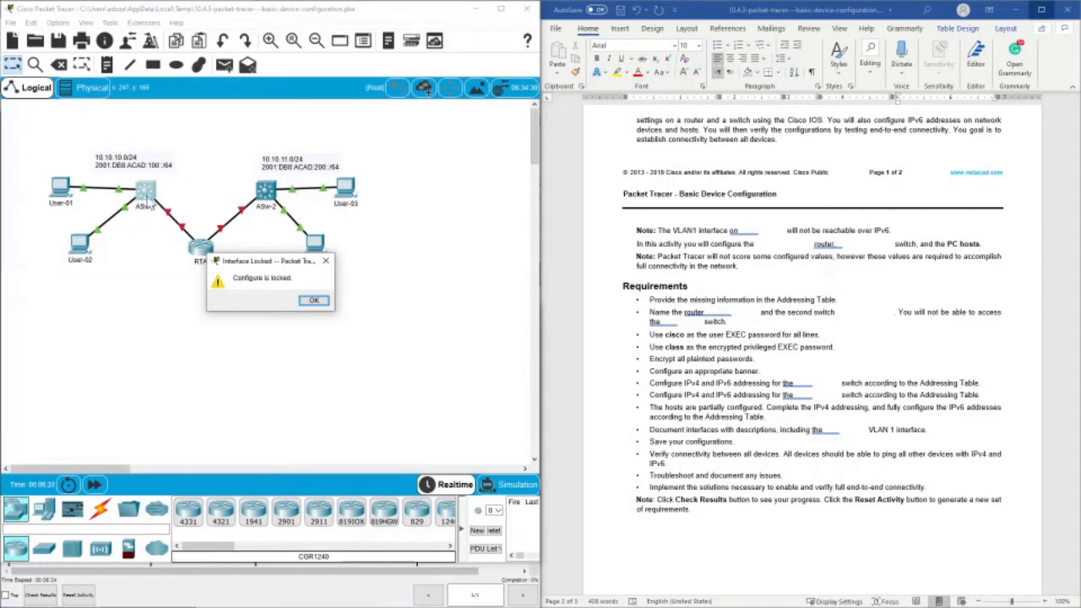
{"action": "left_click", "coordinate": [325, 261]}
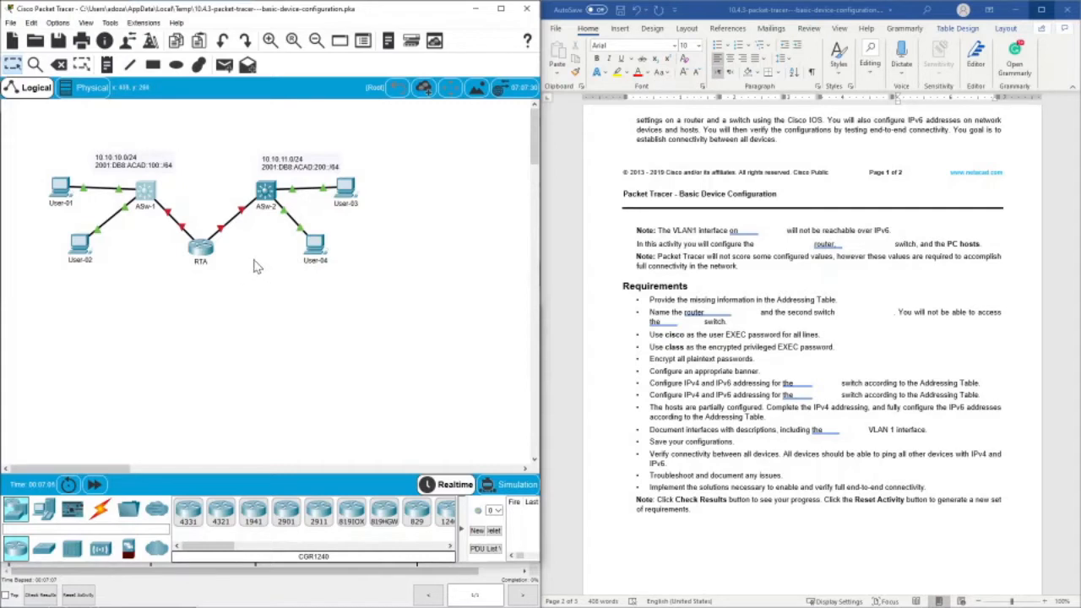
- Fill the blanks in the worksheet's activity note with RTA as the router and ASw-2 as the switch, checking that ASw-2 opens
{"action": "left_click", "coordinate": [787, 244]}
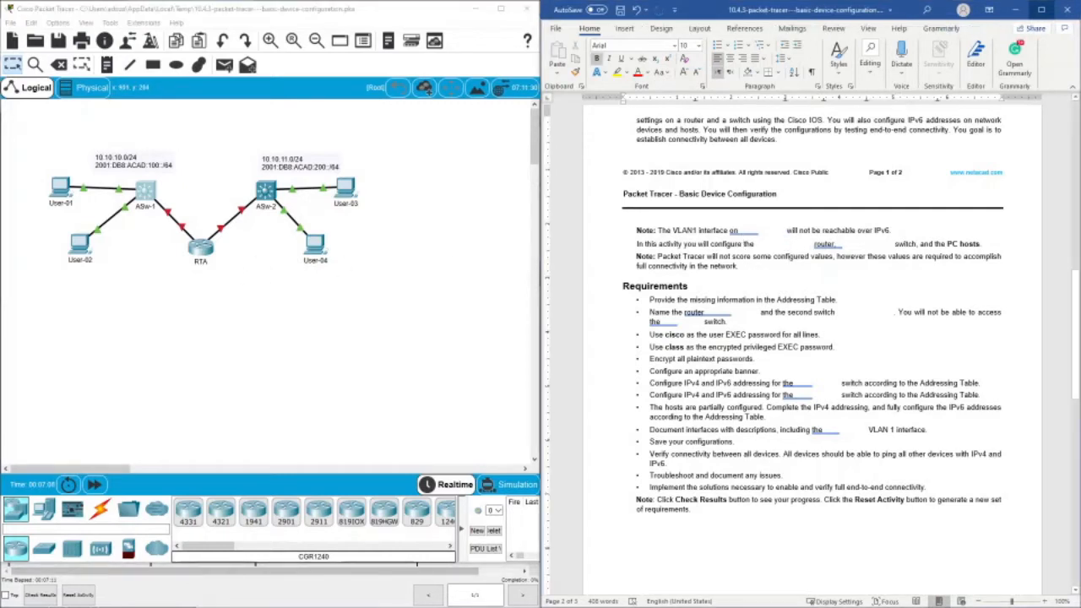
{"action": "type", "text": "RTA"}
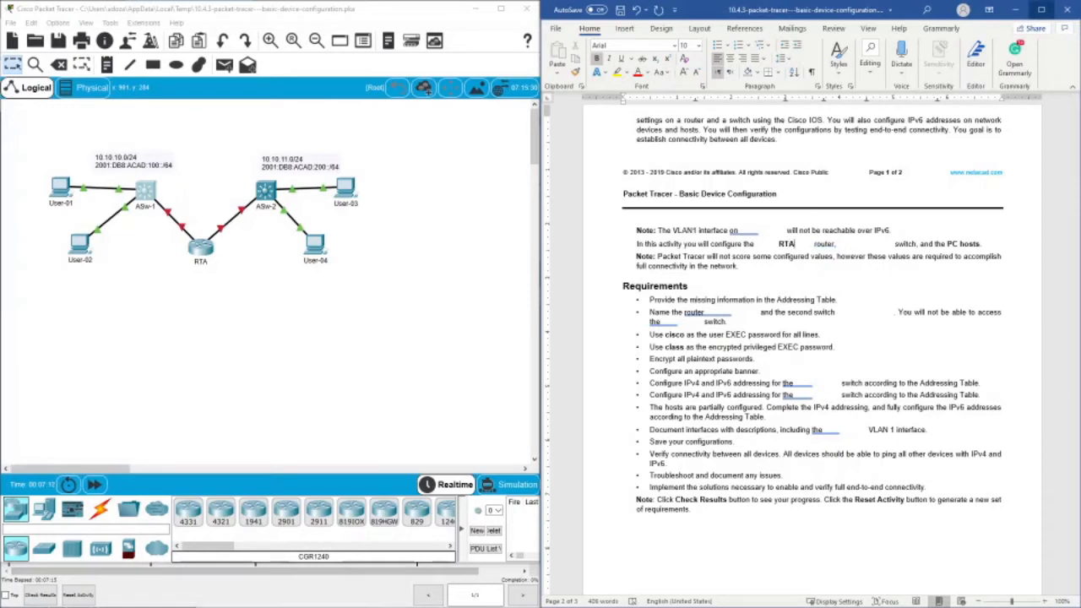
{"action": "left_click", "coordinate": [263, 191]}
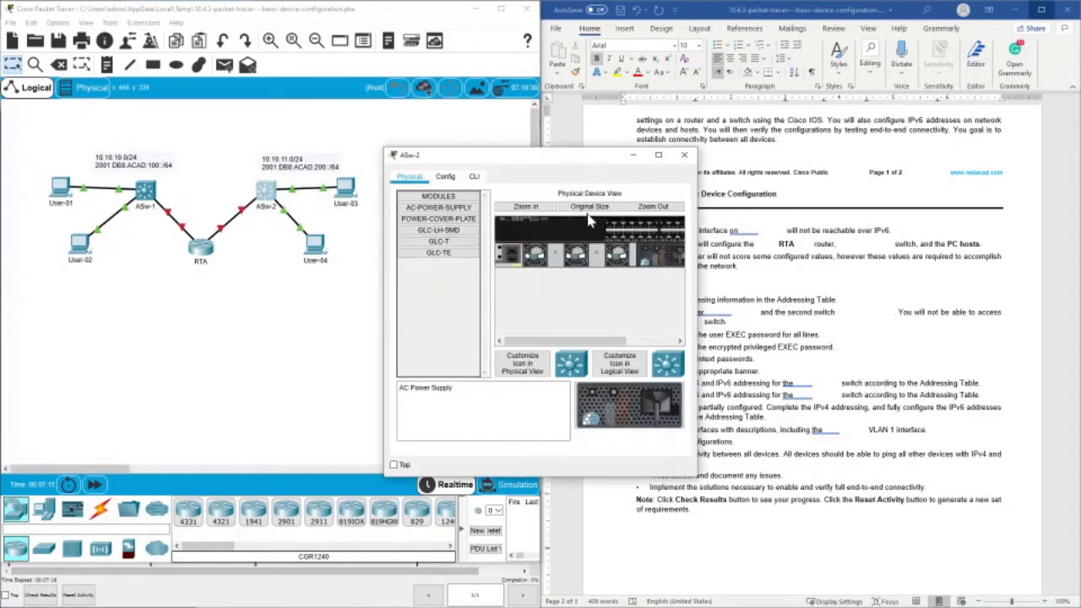
{"action": "left_click", "coordinate": [684, 155]}
{"action": "left_click", "coordinate": [855, 244]}
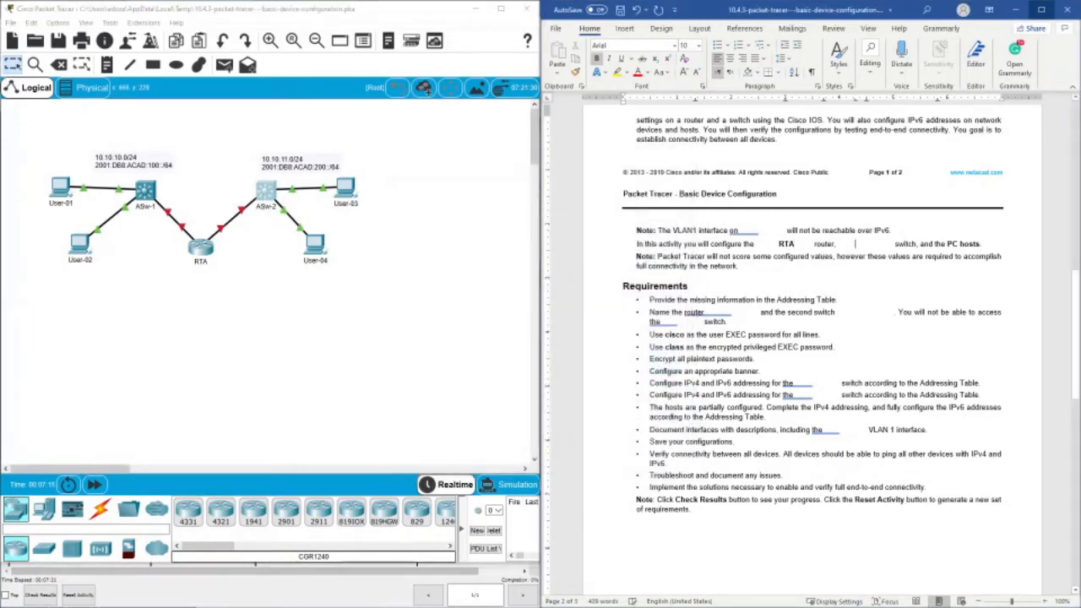
{"action": "type", "text": "AS"}
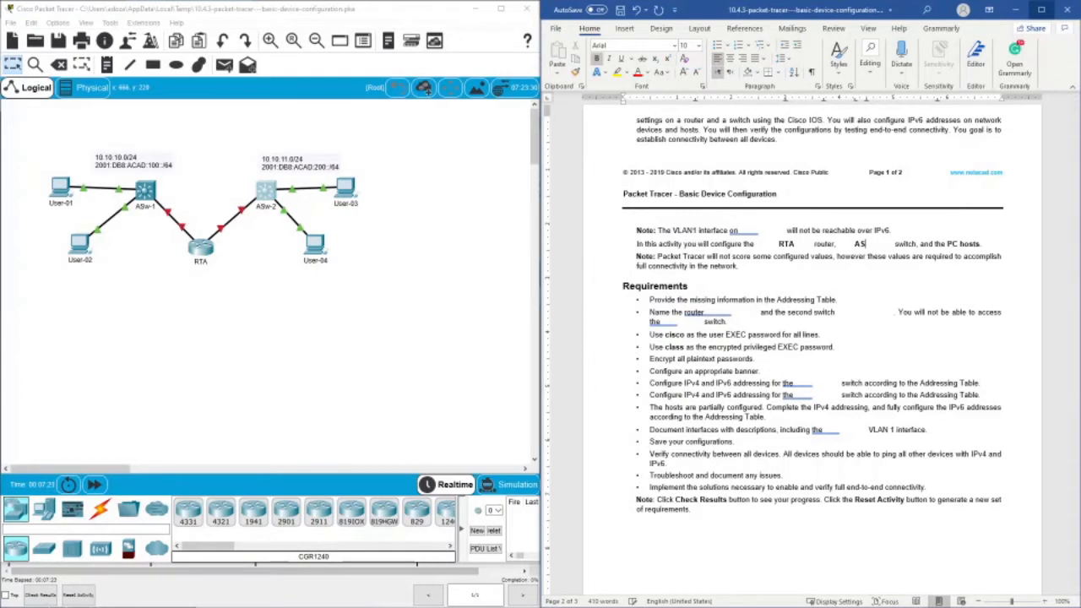
{"action": "type", "text": "w-2"}
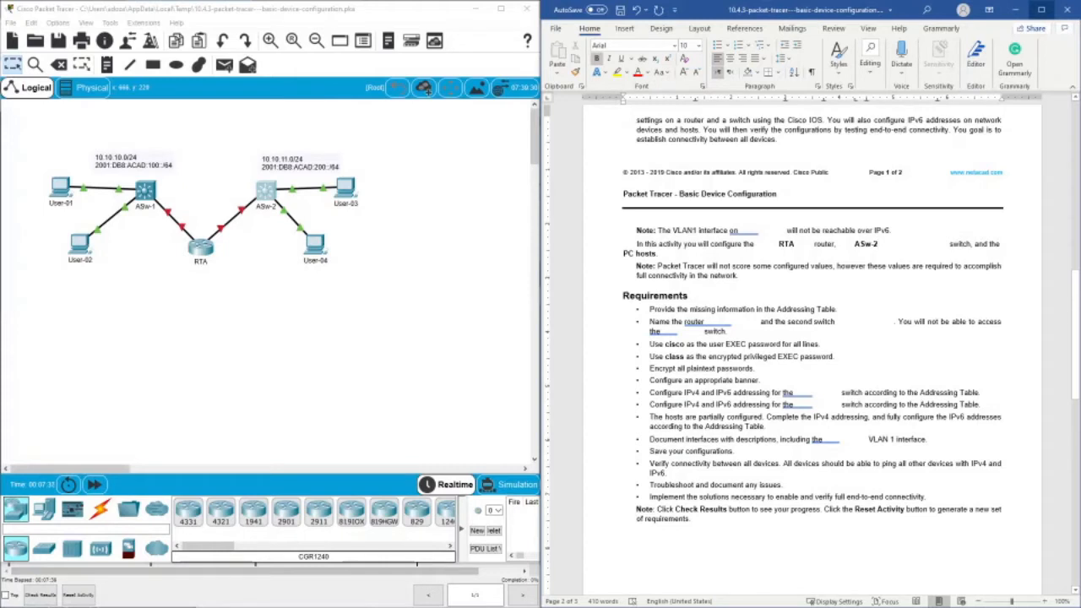
- Open the RTA router's command line and enter privileged EXEC mode with en
{"action": "scroll", "coordinate": [812, 350], "scroll_direction": "down", "scroll_amount": 2}
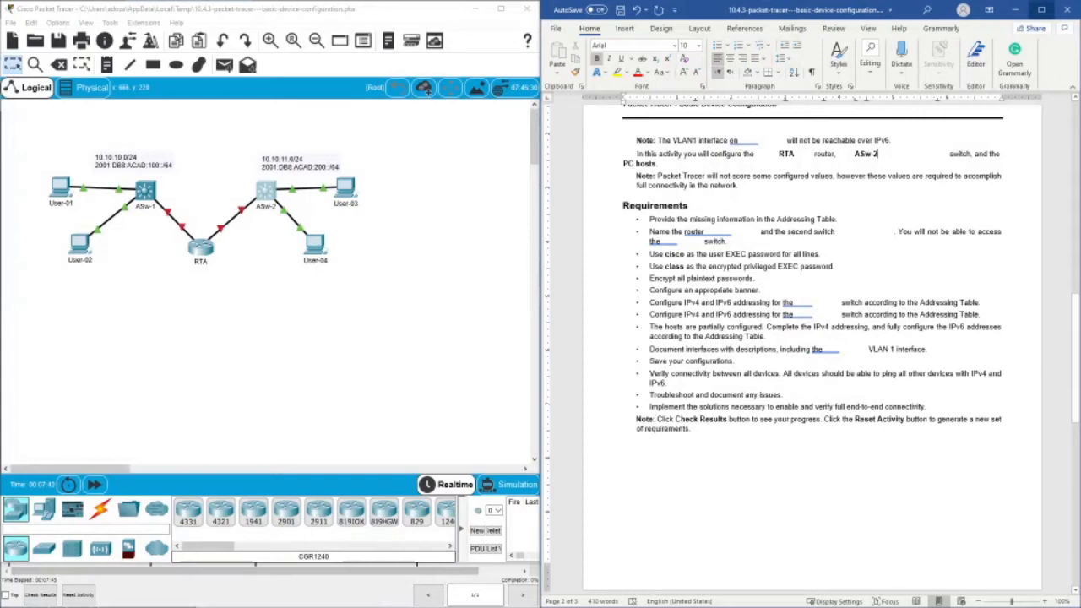
{"action": "scroll", "coordinate": [812, 350], "scroll_direction": "up", "scroll_amount": 15}
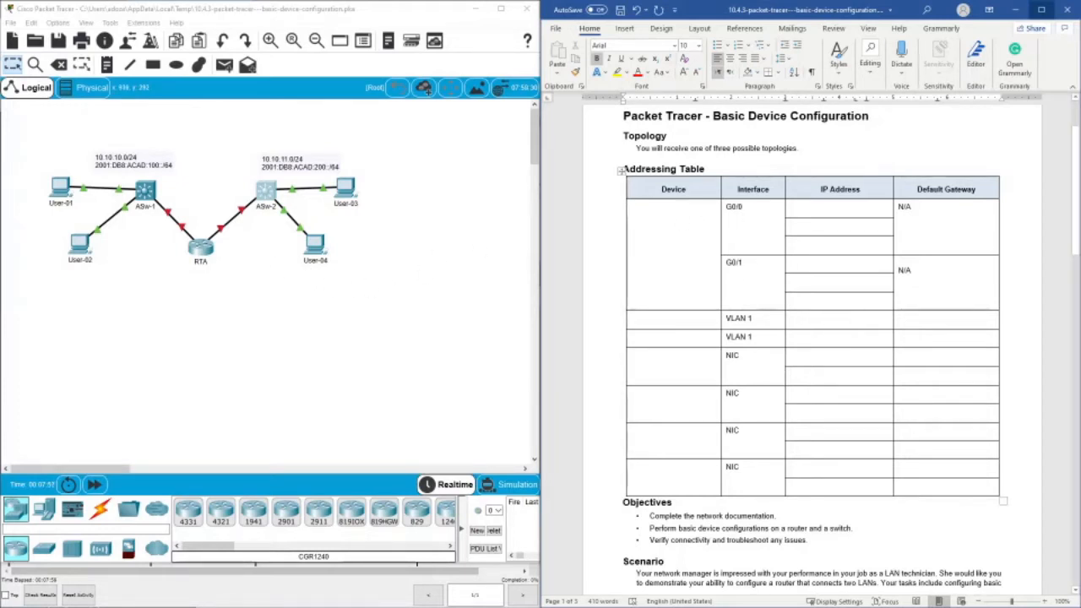
{"action": "left_click", "coordinate": [203, 252]}
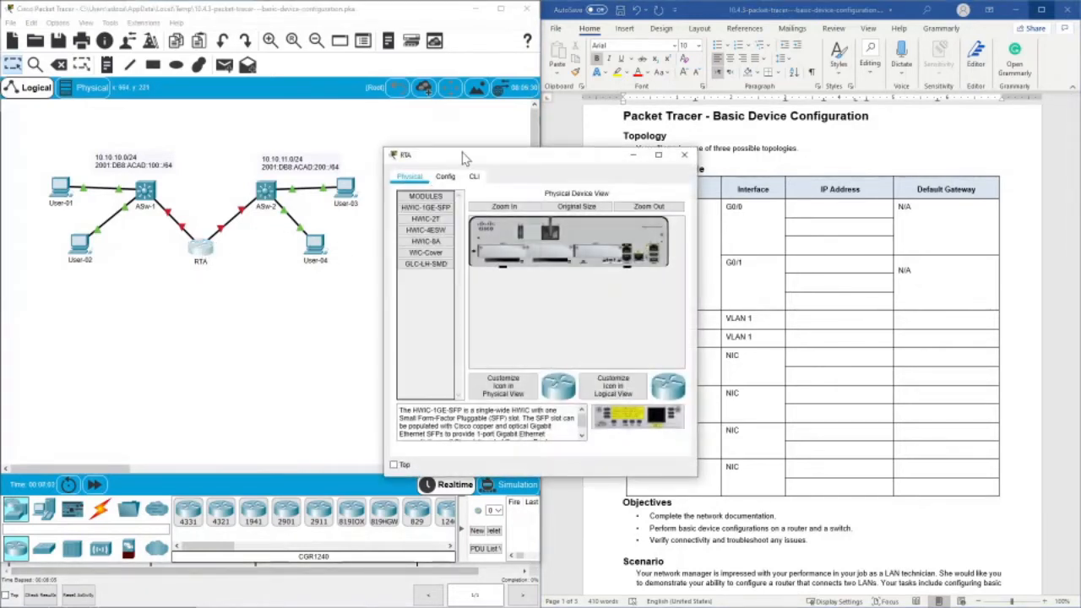
{"action": "left_click_drag", "start_coordinate": [467, 159], "coordinate": [274, 109]}
{"action": "left_click", "coordinate": [283, 123]}
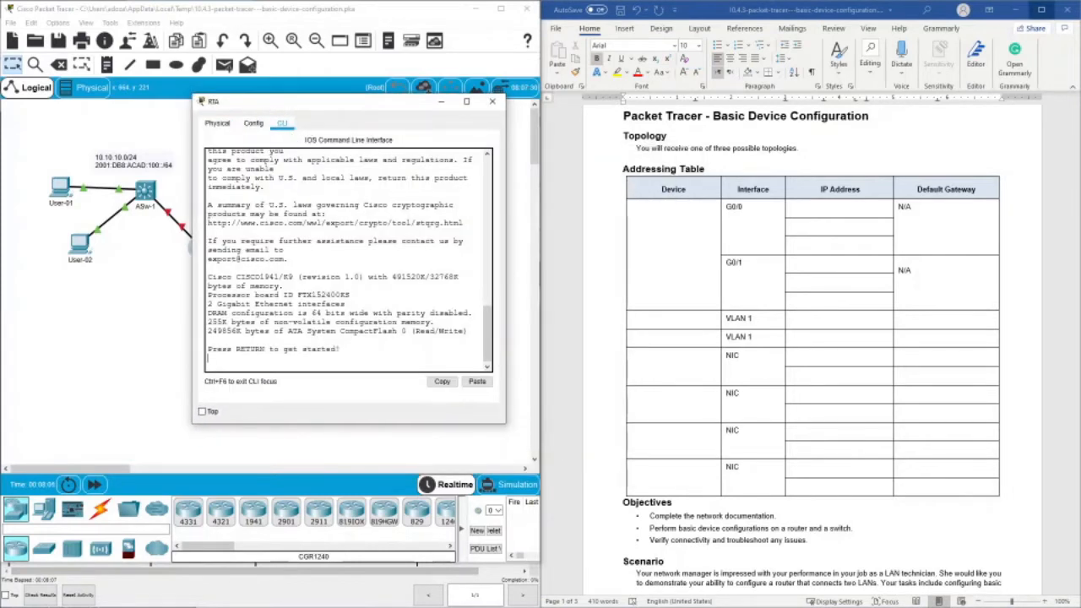
{"action": "key", "text": "Return"}
{"action": "key", "text": "Return"}
{"action": "key", "text": "Return"}
{"action": "key", "text": "Return"}
{"action": "key", "text": "Return"}
{"action": "key", "text": "Return"}
{"action": "key", "text": "Return"}
{"action": "type", "text": "er>e"}
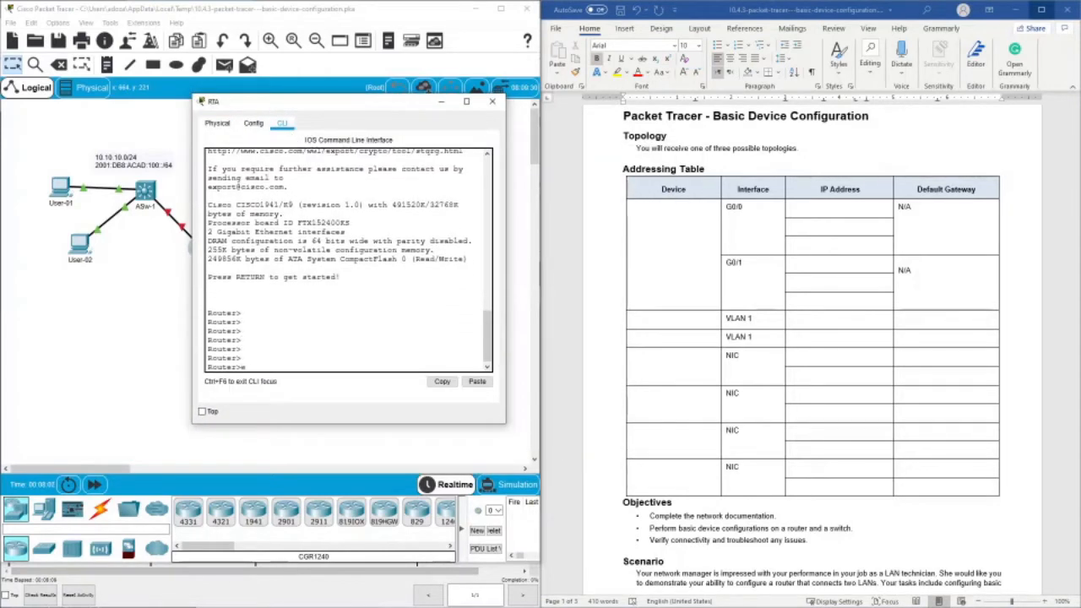
{"action": "type", "text": "n"}
{"action": "key", "text": "Return"}
- Display RTA's complete running configuration with show running-config
{"action": "type", "text": "show i"}
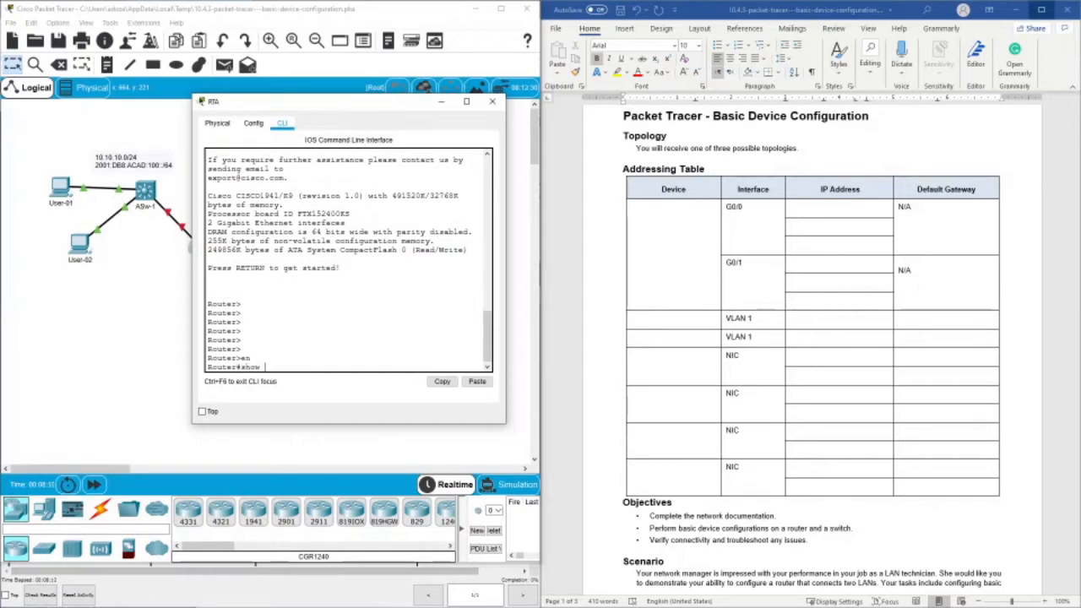
{"action": "type", "text": "ip in"}
{"action": "key", "text": "BackSpace"}
{"action": "key", "text": "BackSpace"}
{"action": "type", "text": "runn"}
{"action": "key", "text": "Tab"}
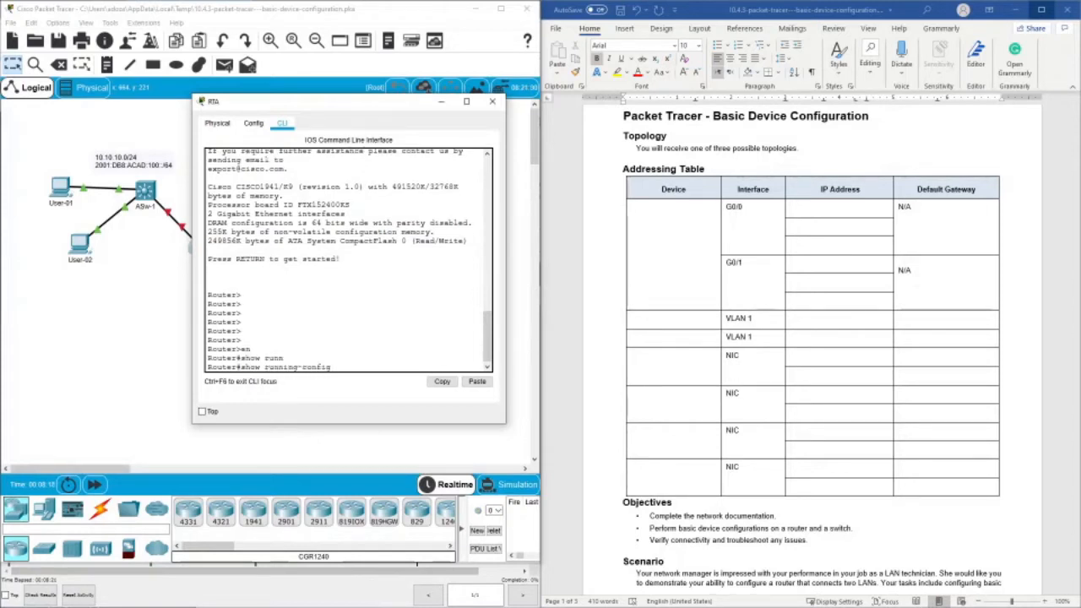
{"action": "key", "text": "Return"}
{"action": "key", "text": "space"}
{"action": "key", "text": "space"}
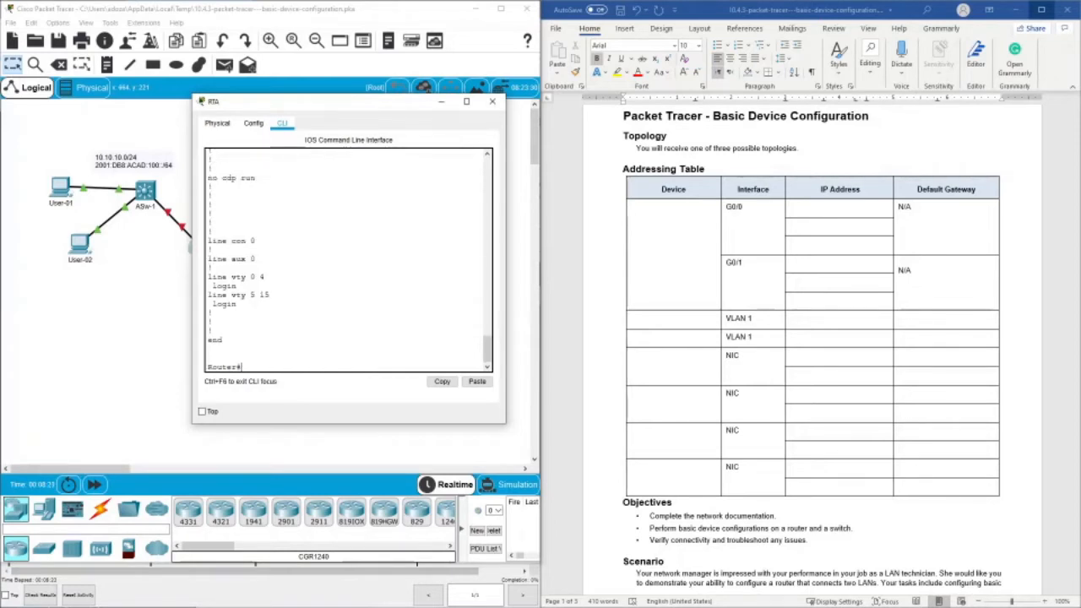
- Examine RTA's hostname, console and vty lines, and GigabitEthernet0/0 and 0/1 settings in the running configuration, then close the router window
{"action": "scroll", "coordinate": [348, 260], "scroll_direction": "up", "scroll_amount": 20}
{"action": "scroll", "coordinate": [348, 260], "scroll_direction": "down", "scroll_amount": 8}
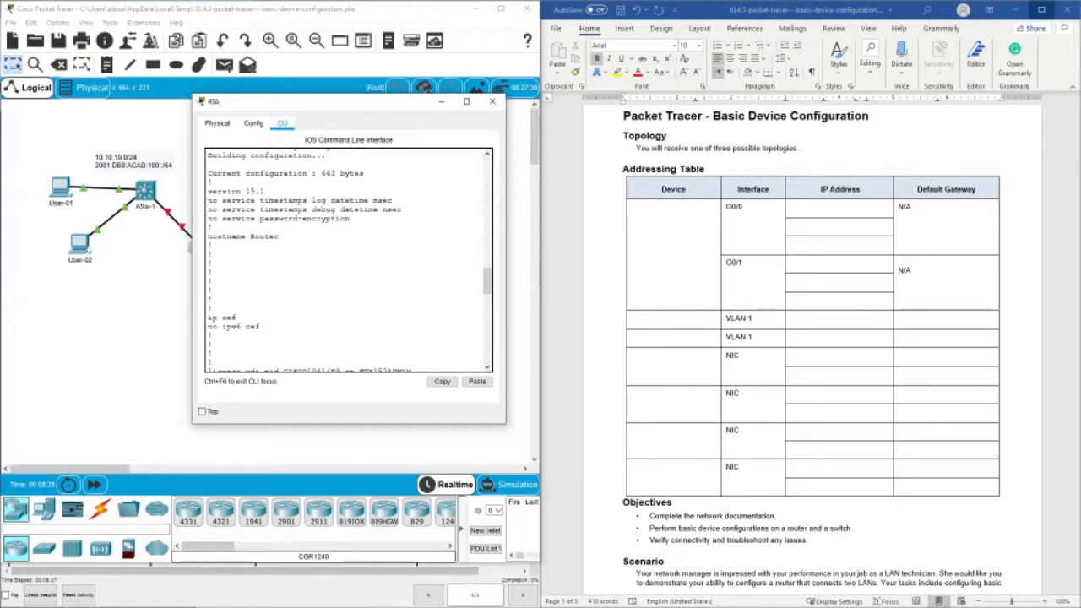
{"action": "scroll", "coordinate": [348, 260], "scroll_direction": "down", "scroll_amount": 5}
{"action": "scroll", "coordinate": [348, 260], "scroll_direction": "up", "scroll_amount": 5}
{"action": "left_click_drag", "start_coordinate": [252, 237], "coordinate": [253, 245]}
{"action": "scroll", "coordinate": [253, 246], "scroll_direction": "down", "scroll_amount": 4}
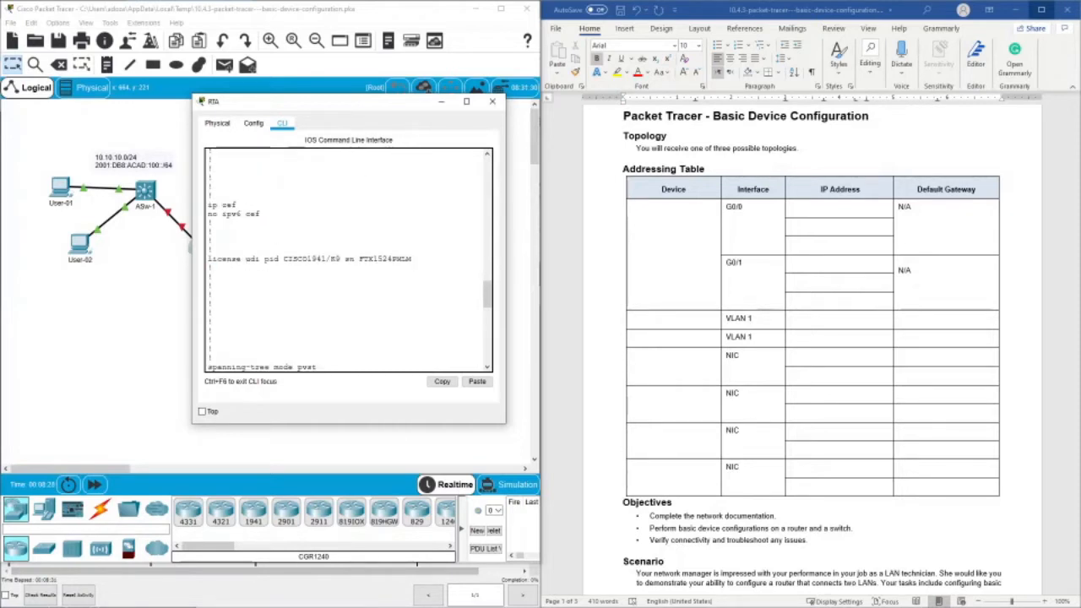
{"action": "scroll", "coordinate": [348, 260], "scroll_direction": "down", "scroll_amount": 8}
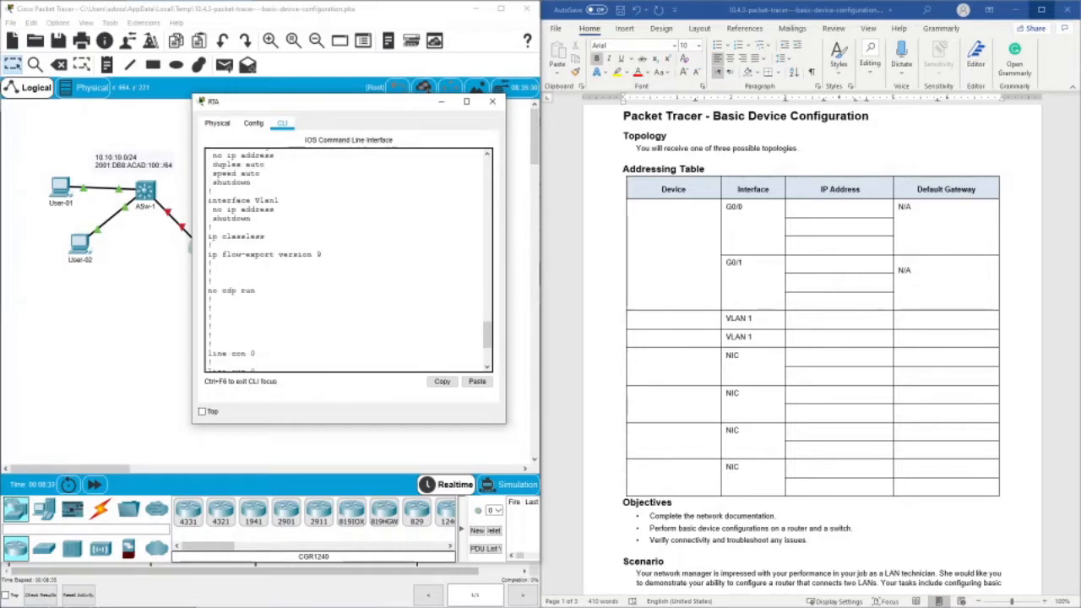
{"action": "scroll", "coordinate": [347, 260], "scroll_direction": "down", "scroll_amount": 4}
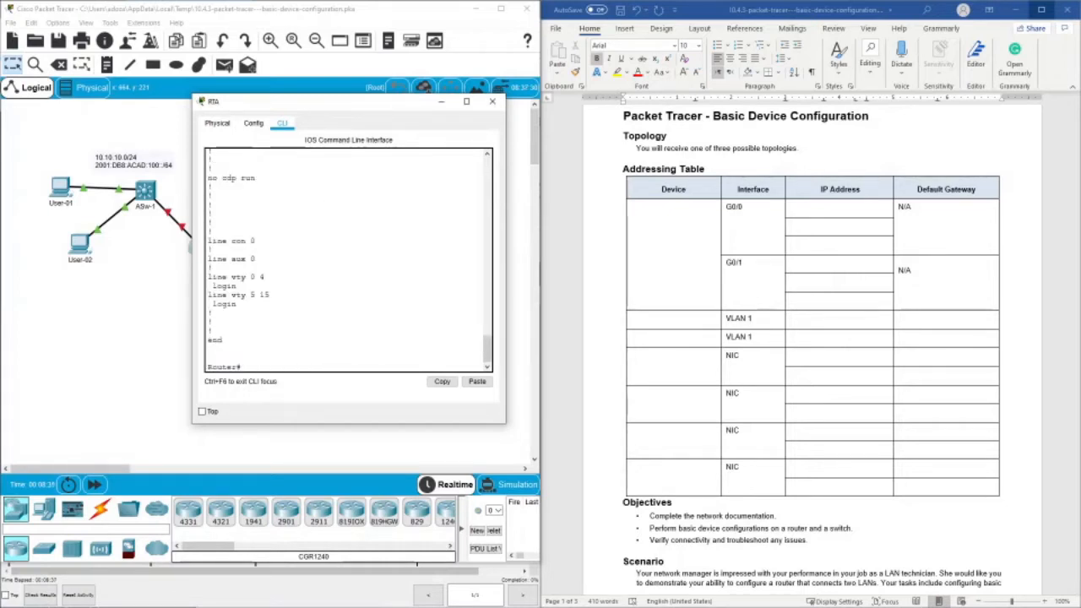
{"action": "left_click_drag", "start_coordinate": [227, 242], "coordinate": [256, 241]}
{"action": "left_click_drag", "start_coordinate": [231, 277], "coordinate": [266, 277]}
{"action": "scroll", "coordinate": [348, 260], "scroll_direction": "up", "scroll_amount": 8}
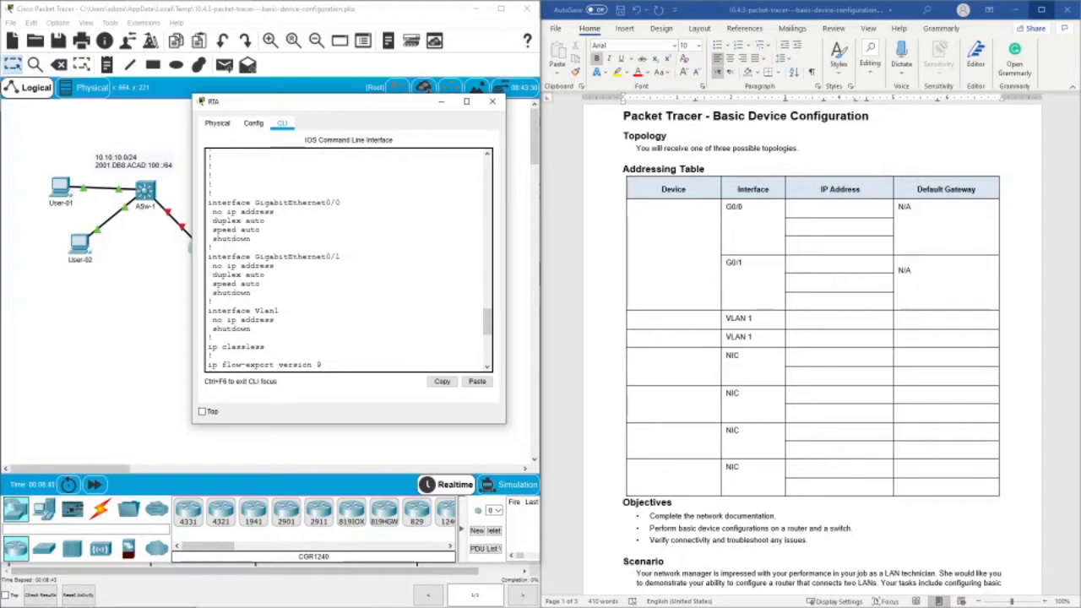
{"action": "left_click_drag", "start_coordinate": [255, 203], "coordinate": [340, 203]}
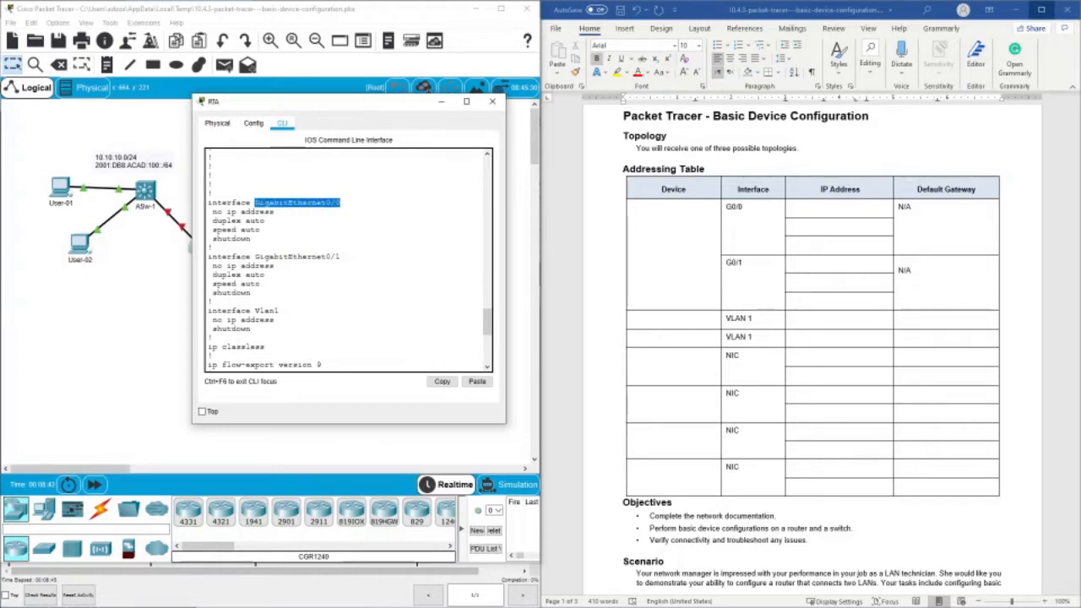
{"action": "left_click_drag", "start_coordinate": [227, 212], "coordinate": [270, 212]}
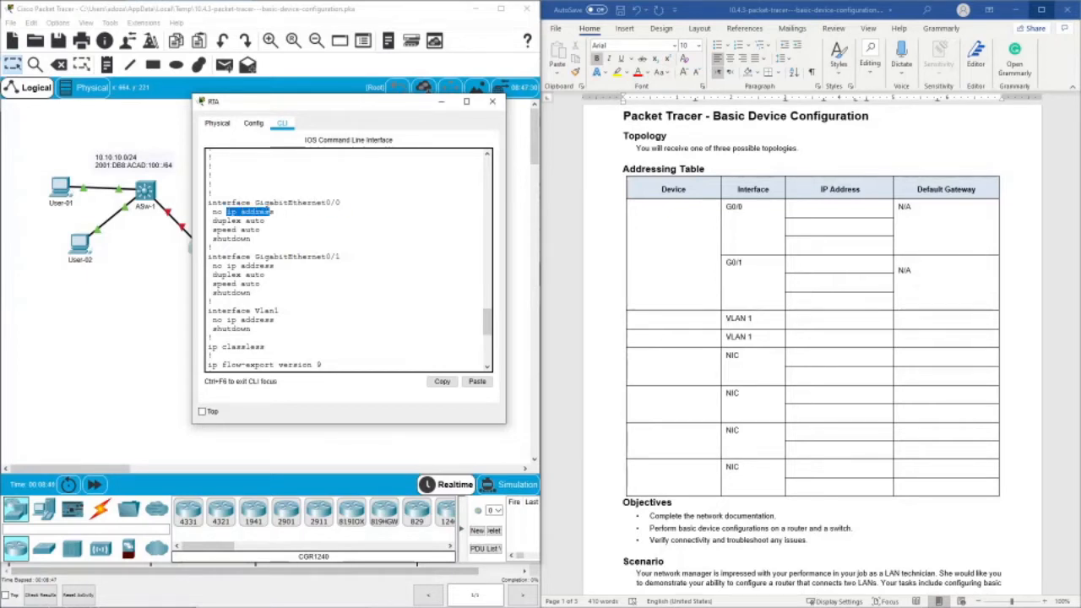
{"action": "left_click_drag", "start_coordinate": [254, 257], "coordinate": [341, 256]}
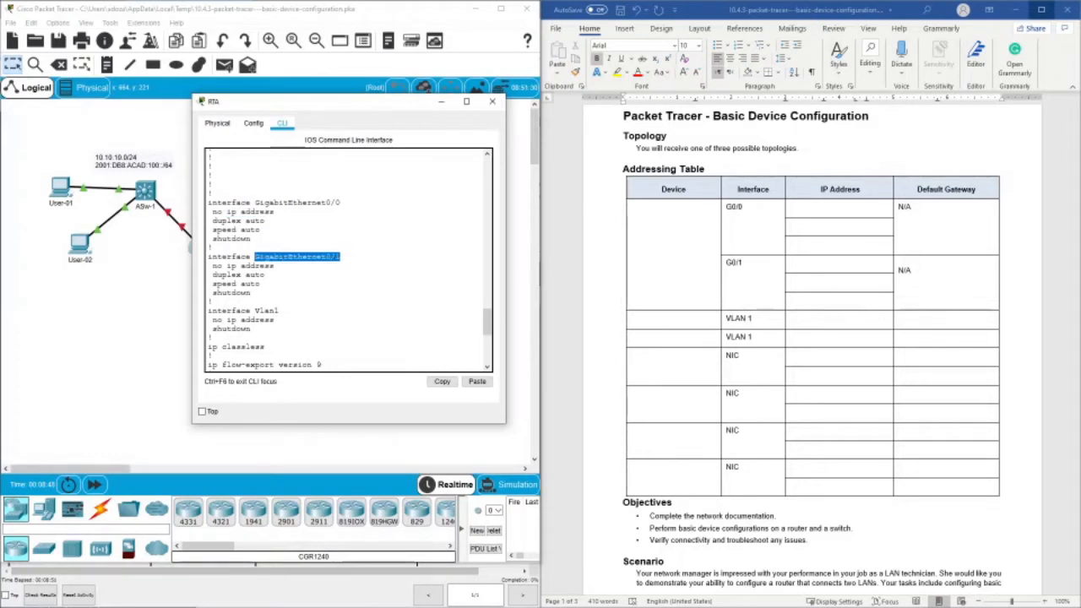
{"action": "double_click", "coordinate": [259, 266]}
{"action": "left_click", "coordinate": [261, 274]}
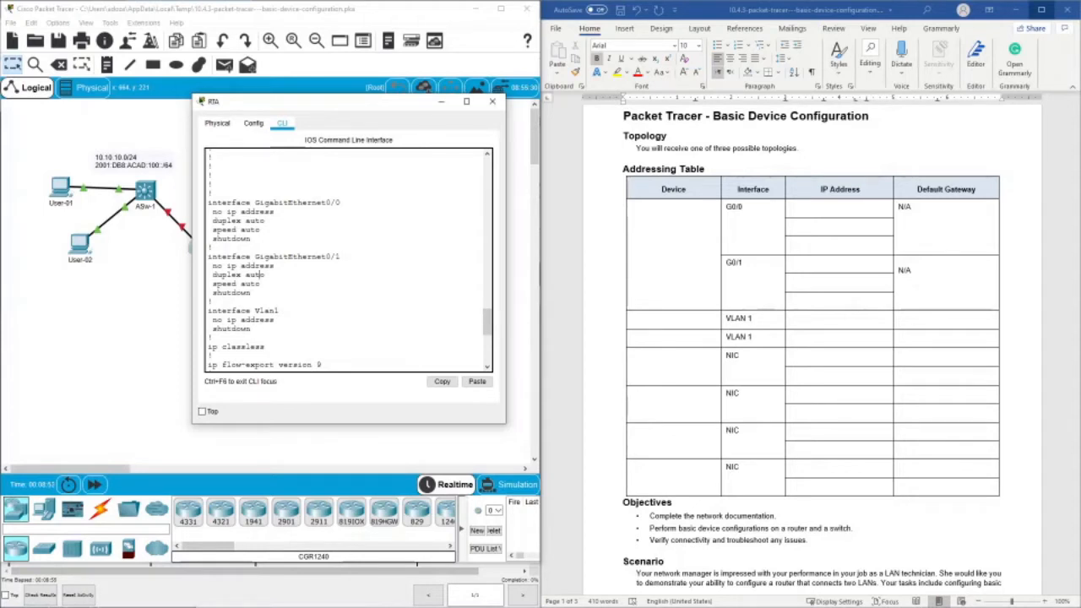
{"action": "left_click", "coordinate": [492, 101]}
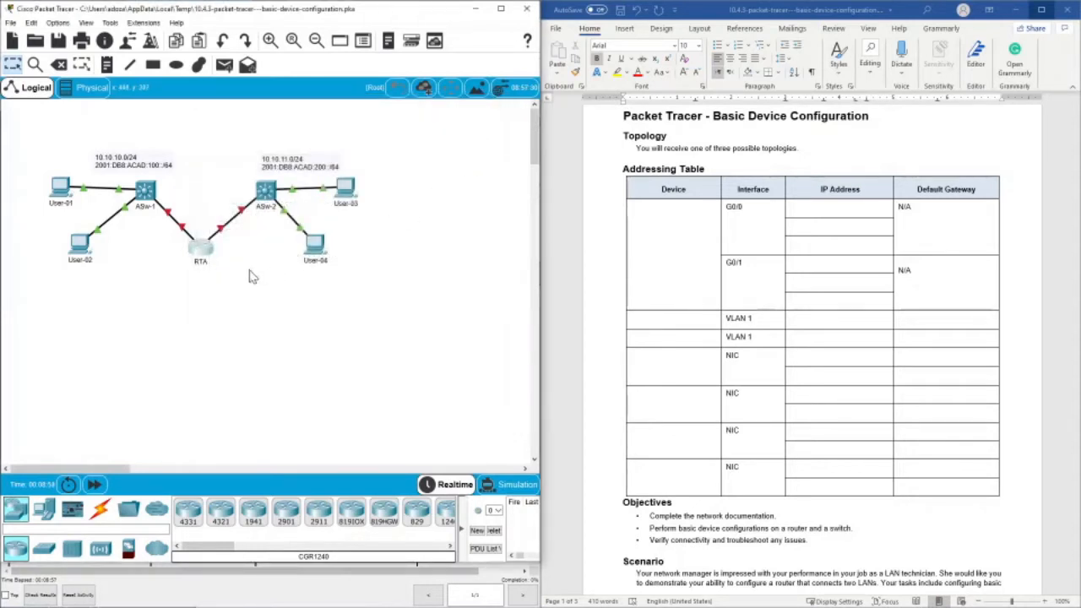
{"action": "left_click", "coordinate": [655, 244]}
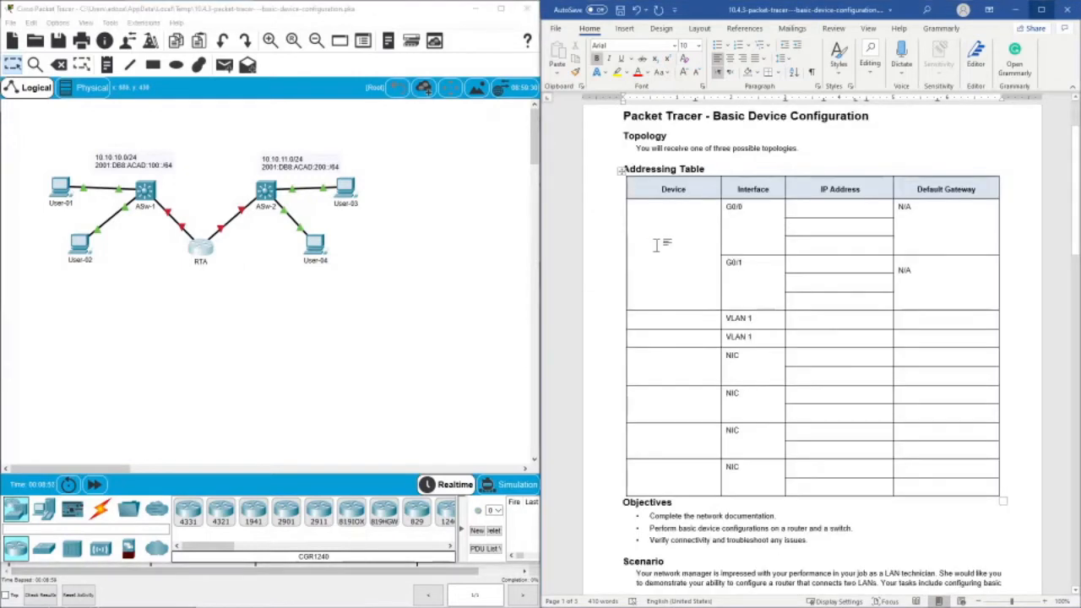
{"action": "double_click", "coordinate": [656, 245]}
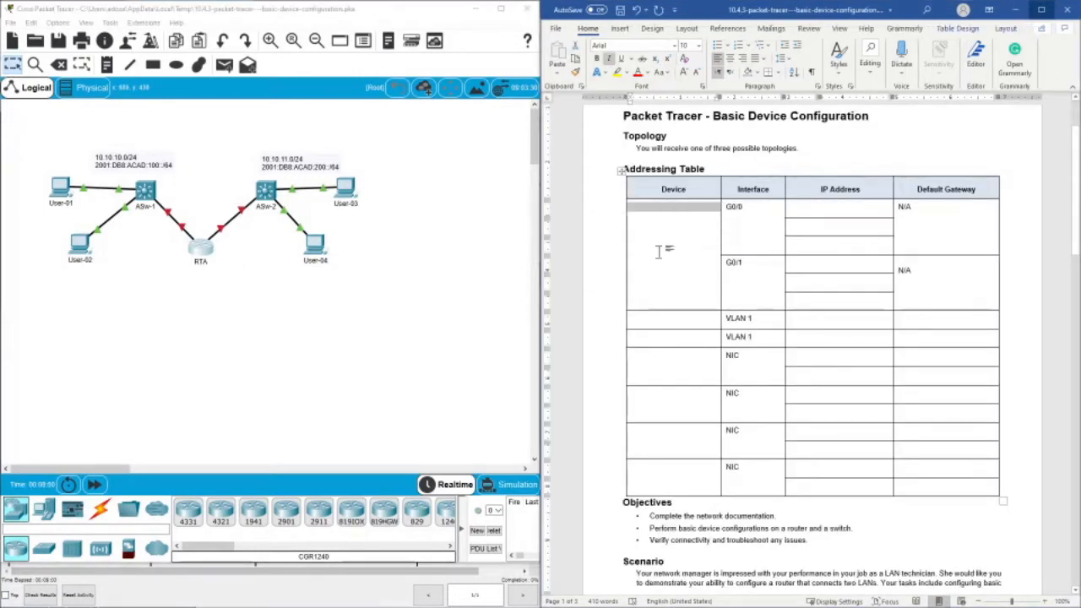
{"action": "type", "text": "RT"}
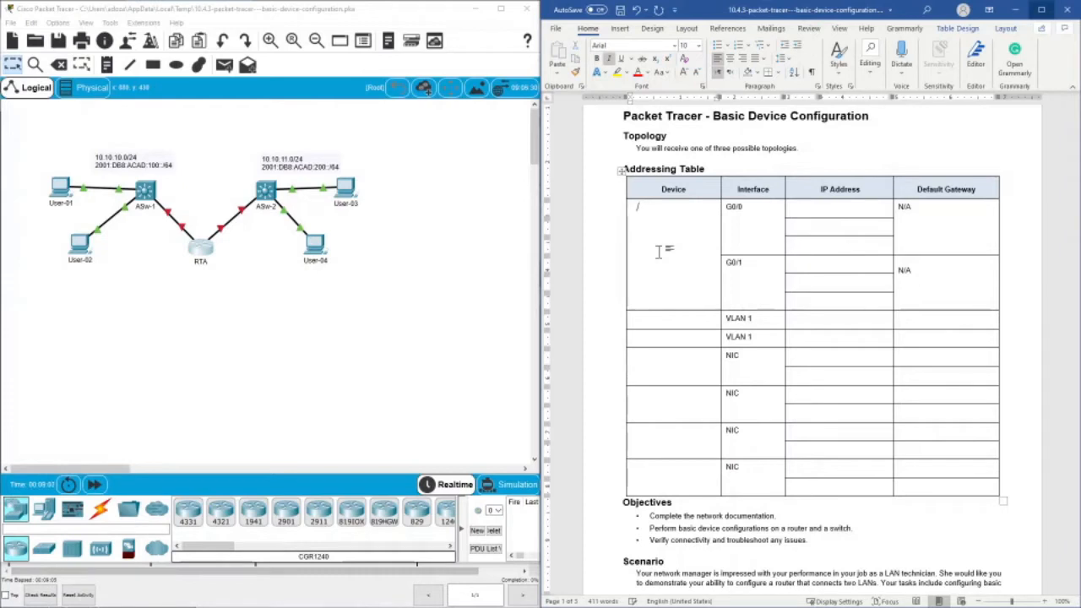
{"action": "key", "text": "BackSpace"}
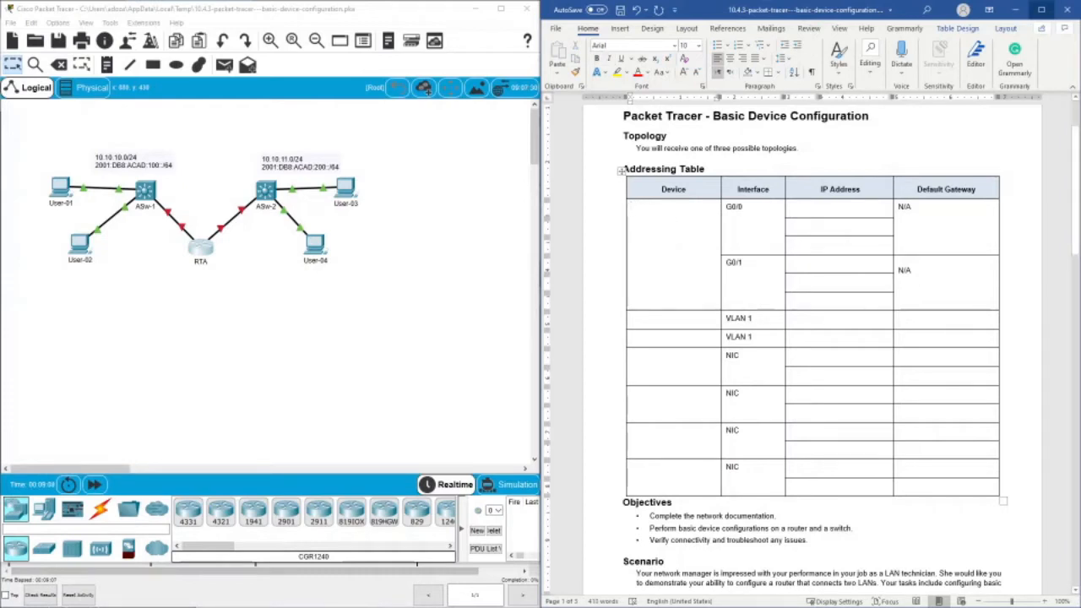
- Enter RTA in plain text as the device name in the addressing table's first row
{"action": "double_click", "coordinate": [648, 246]}
{"action": "left_click", "coordinate": [648, 246]}
{"action": "double_click", "coordinate": [648, 246]}
{"action": "left_click", "coordinate": [658, 241]}
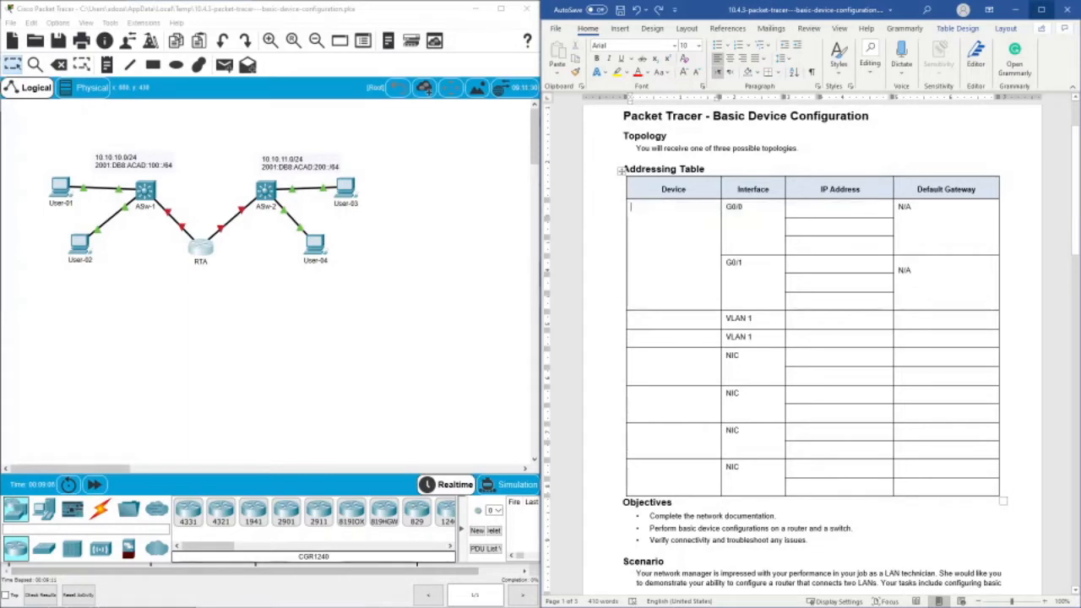
{"action": "double_click", "coordinate": [645, 208]}
{"action": "left_click", "coordinate": [645, 207]}
{"action": "double_click", "coordinate": [645, 207]}
{"action": "left_click", "coordinate": [645, 208]}
{"action": "type", "text": "RTA"}
- Check which RTA port links to ASw-1 in the topology and enter 10.10.10.1/24 as the IPv4 address of G0/0
{"action": "left_click", "coordinate": [191, 236]}
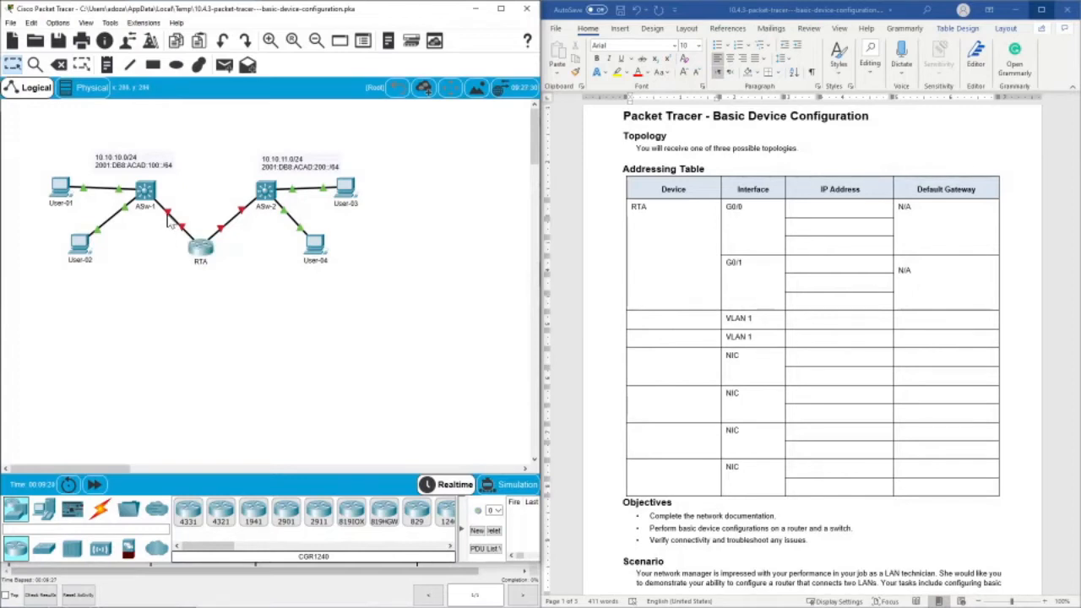
{"action": "mouse_move", "coordinate": [172, 226]}
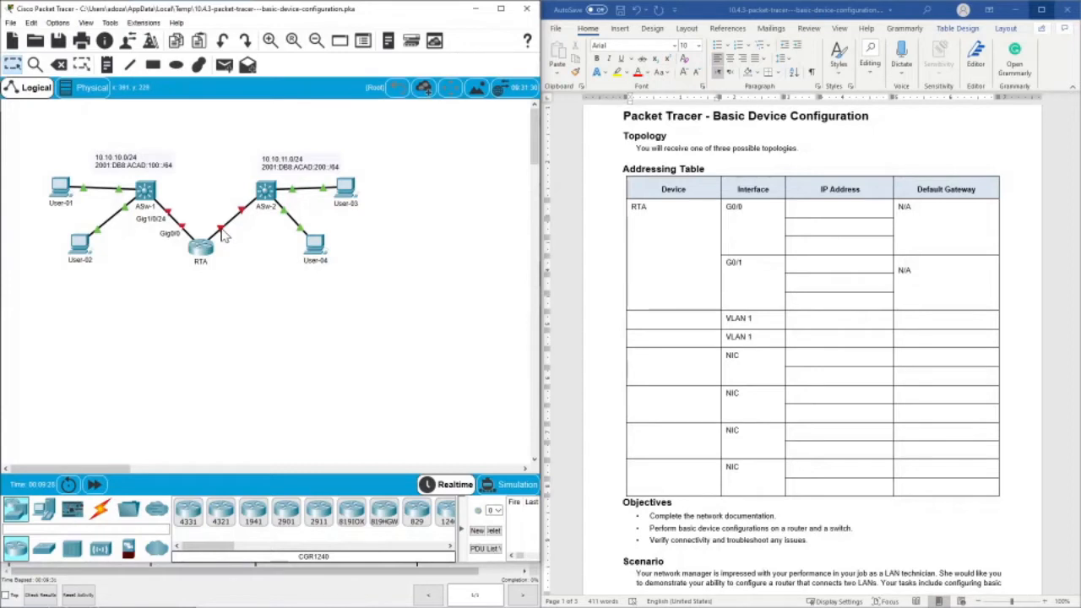
{"action": "mouse_move", "coordinate": [223, 236]}
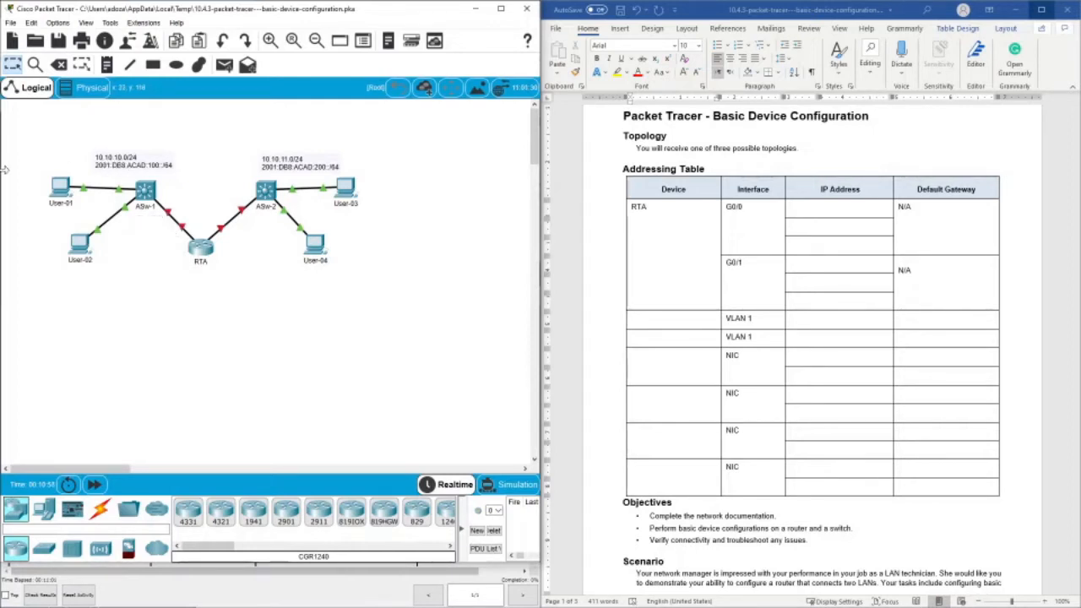
{"action": "left_click", "coordinate": [648, 207]}
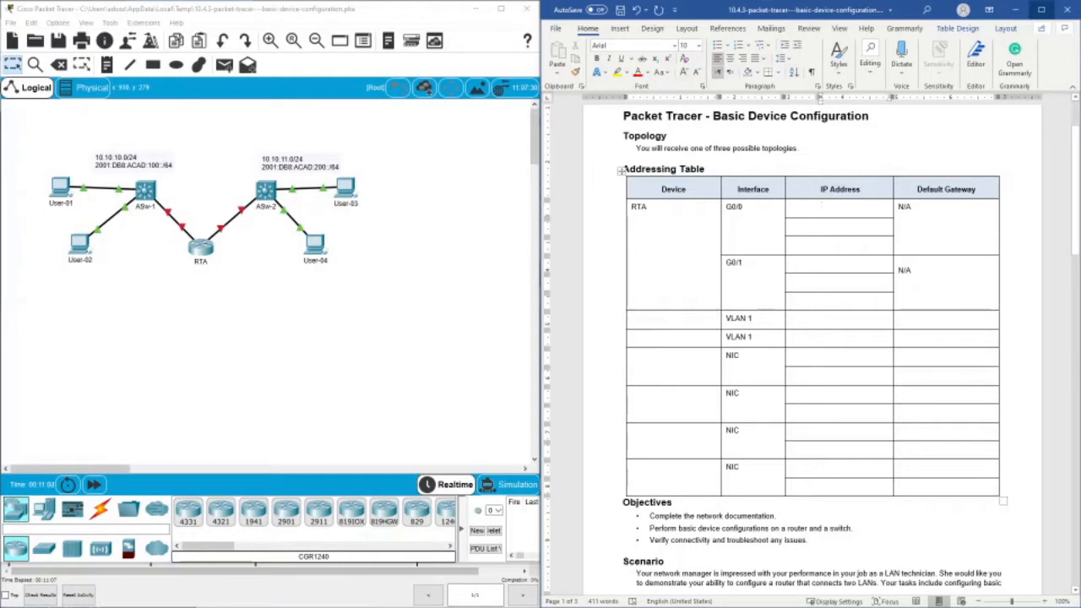
{"action": "left_click", "coordinate": [821, 206]}
{"action": "type", "text": "10"}
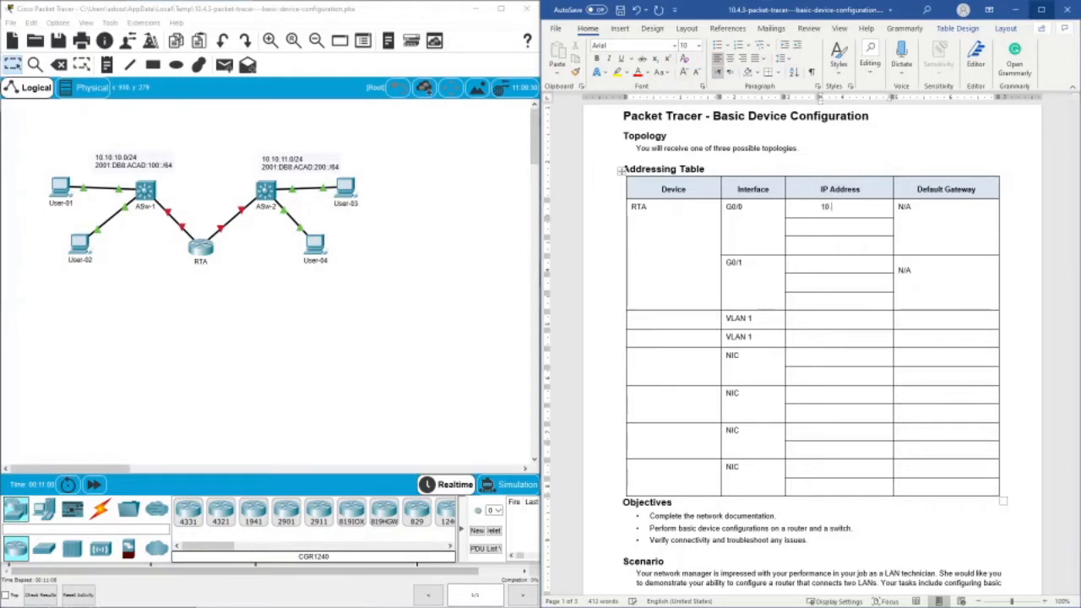
{"action": "type", "text": ".10.10.1/24"}
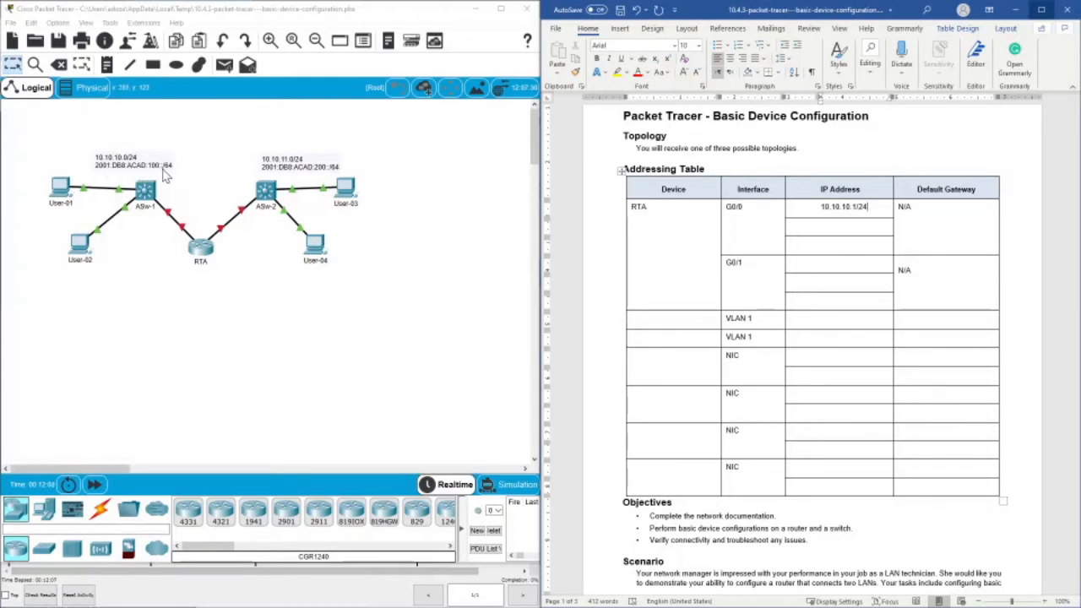
- Enter 2001:db8:acad:100::1/64 and the link-local address FE80::1 in the two remaining IP address cells of RTA's G0/0
{"action": "left_click", "coordinate": [811, 233]}
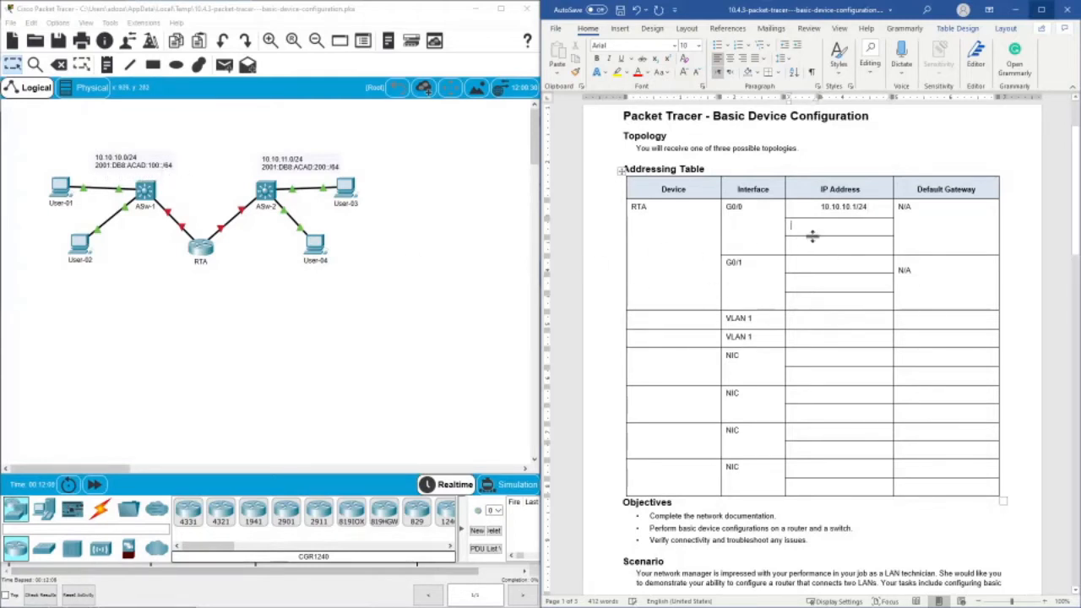
{"action": "type", "text": "2001"}
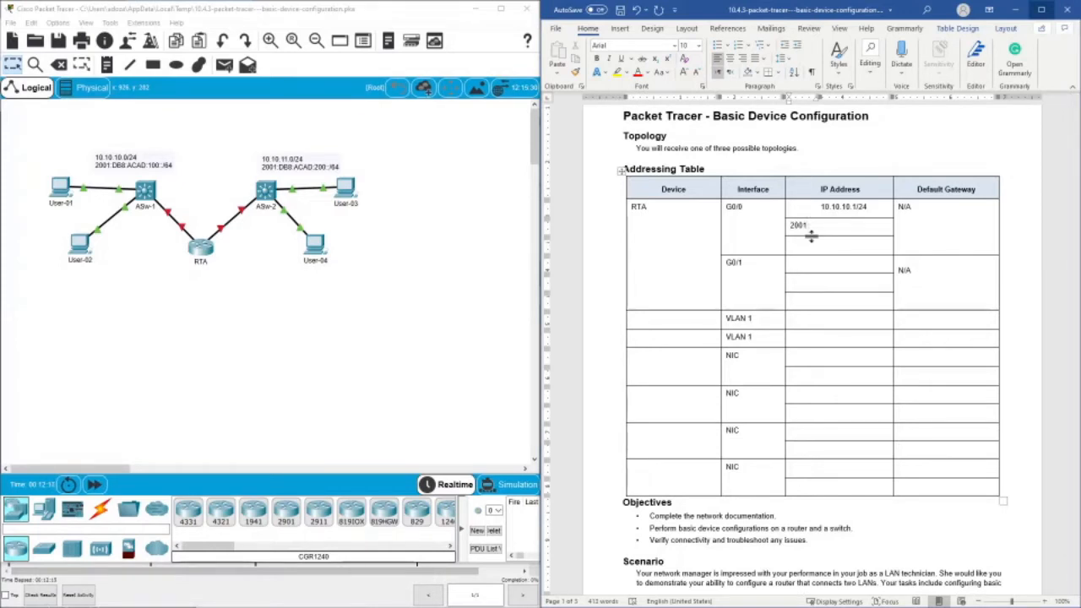
{"action": "type", "text": ":db"}
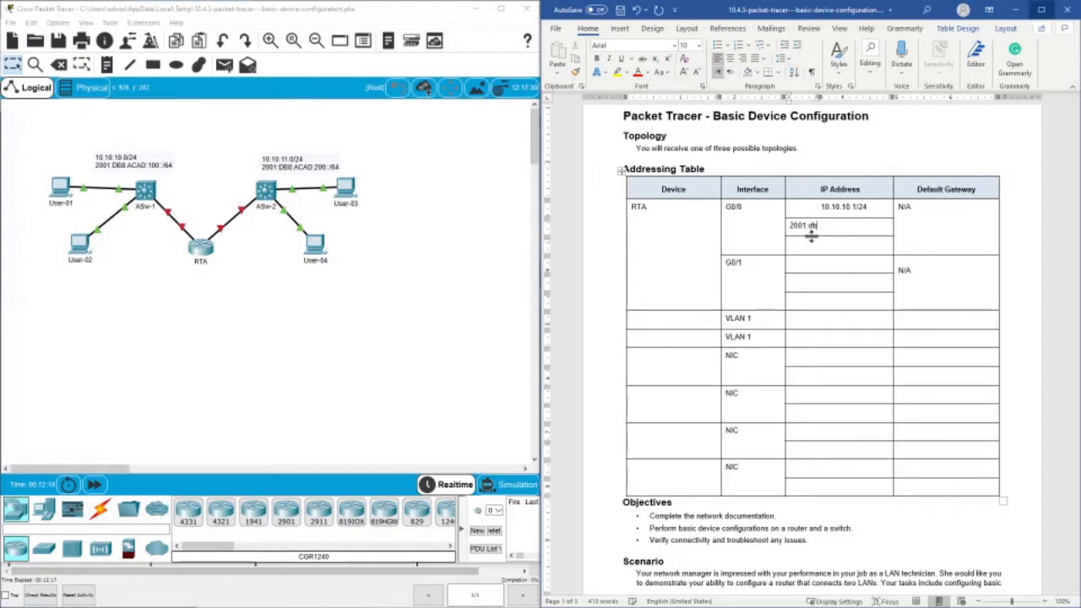
{"action": "type", "text": "8"}
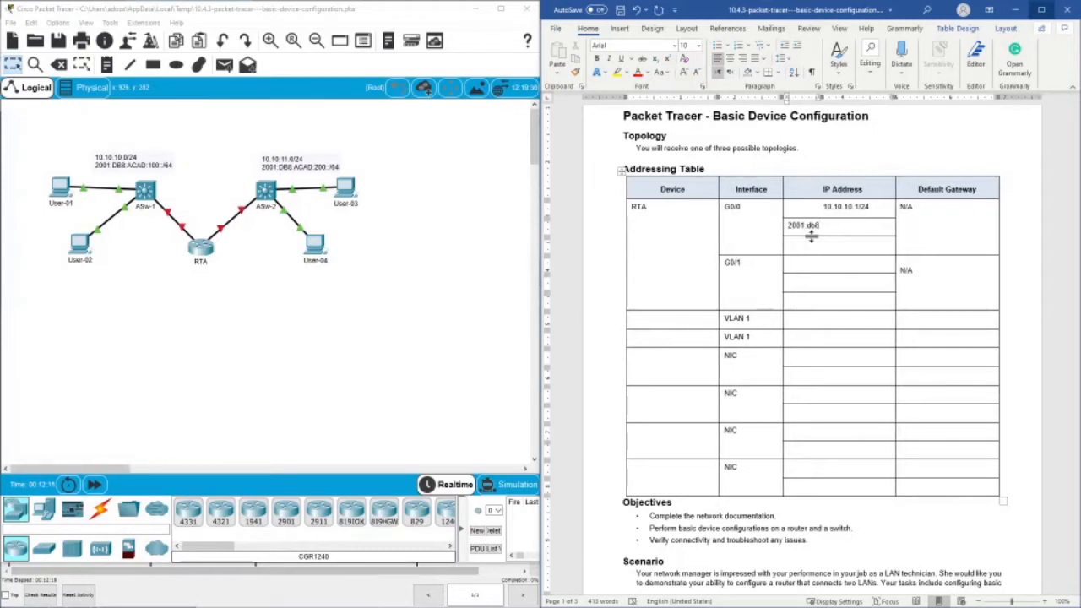
{"action": "type", "text": ":aca"}
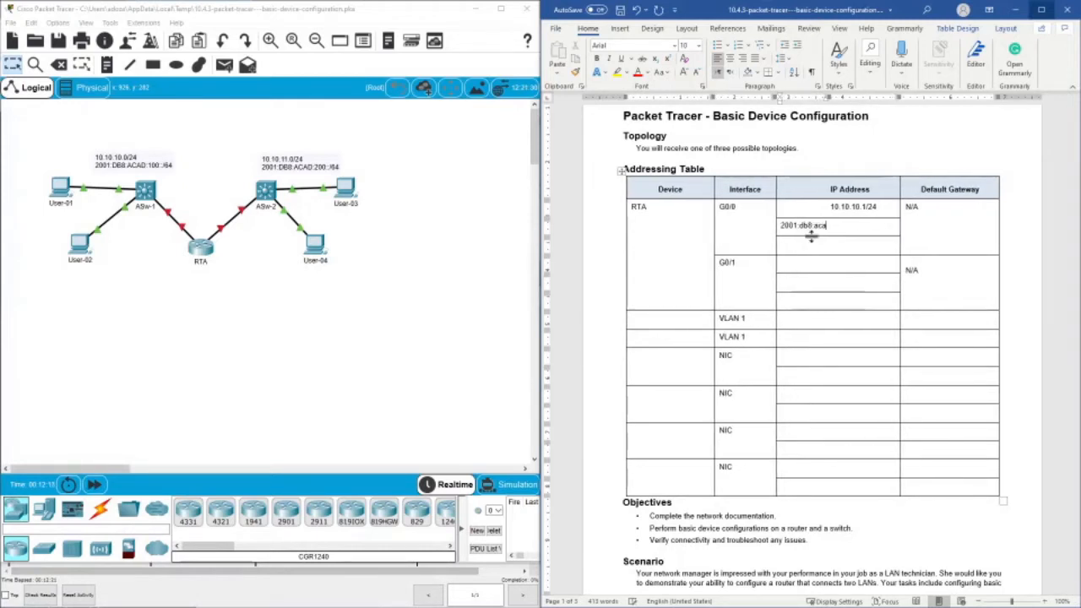
{"action": "type", "text": "d:100"}
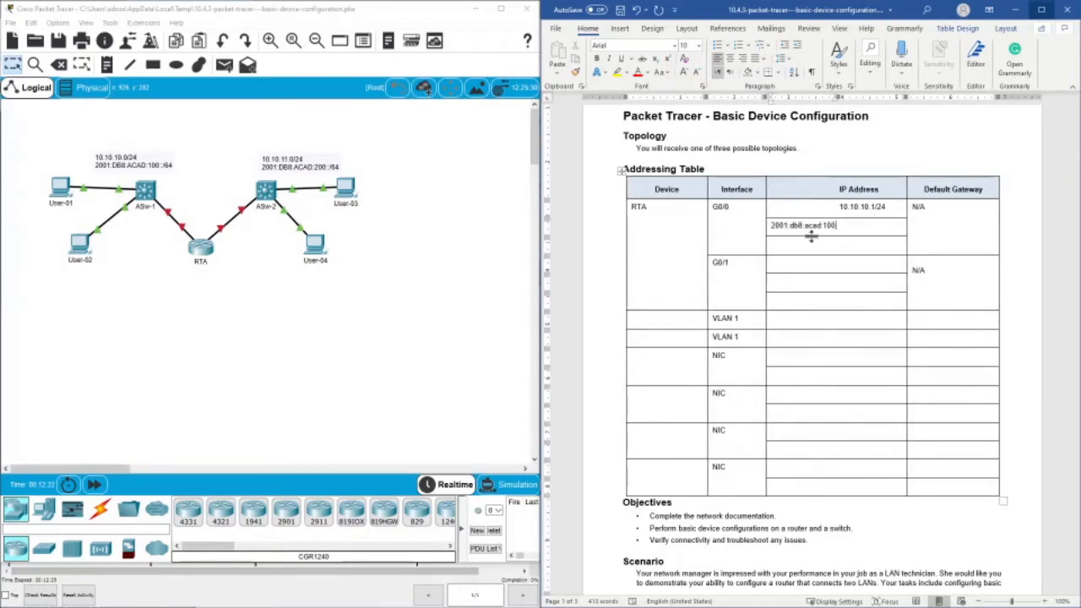
{"action": "type", "text": ":"}
{"action": "type", "text": ":1"}
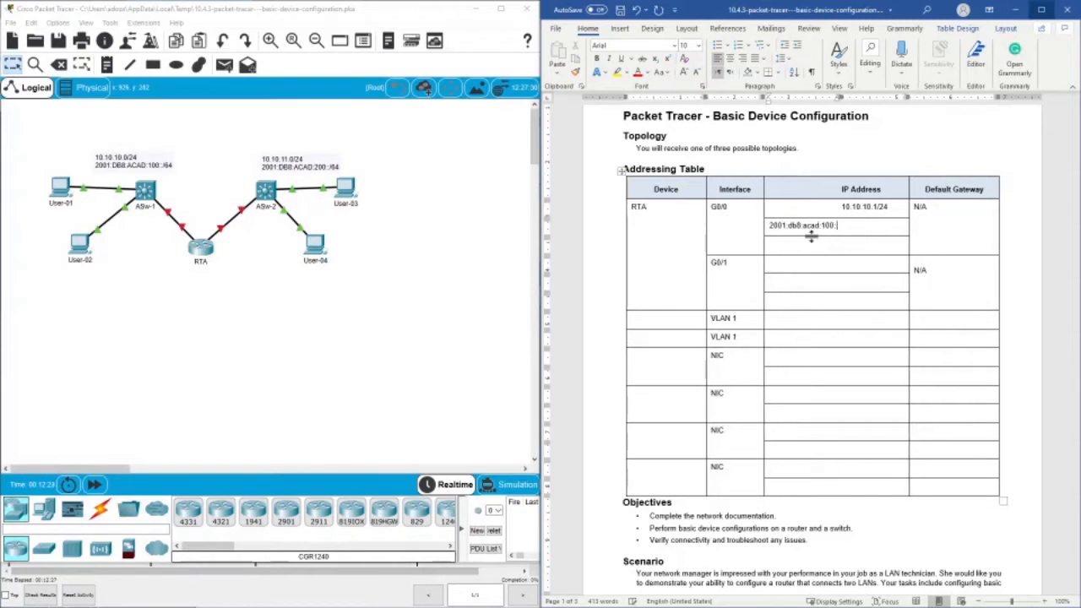
{"action": "type", "text": "/"}
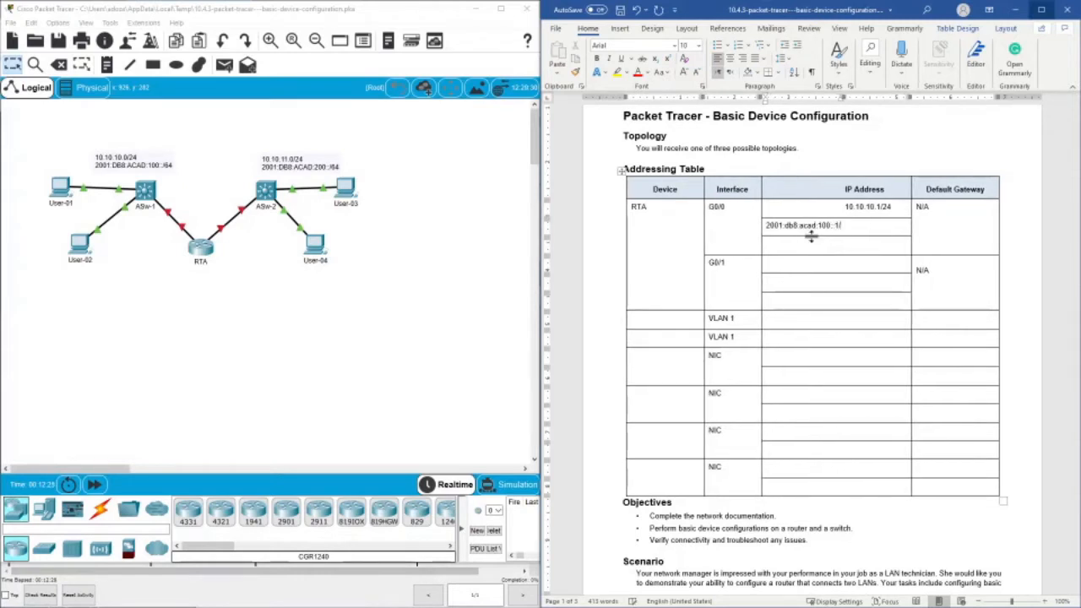
{"action": "type", "text": "64"}
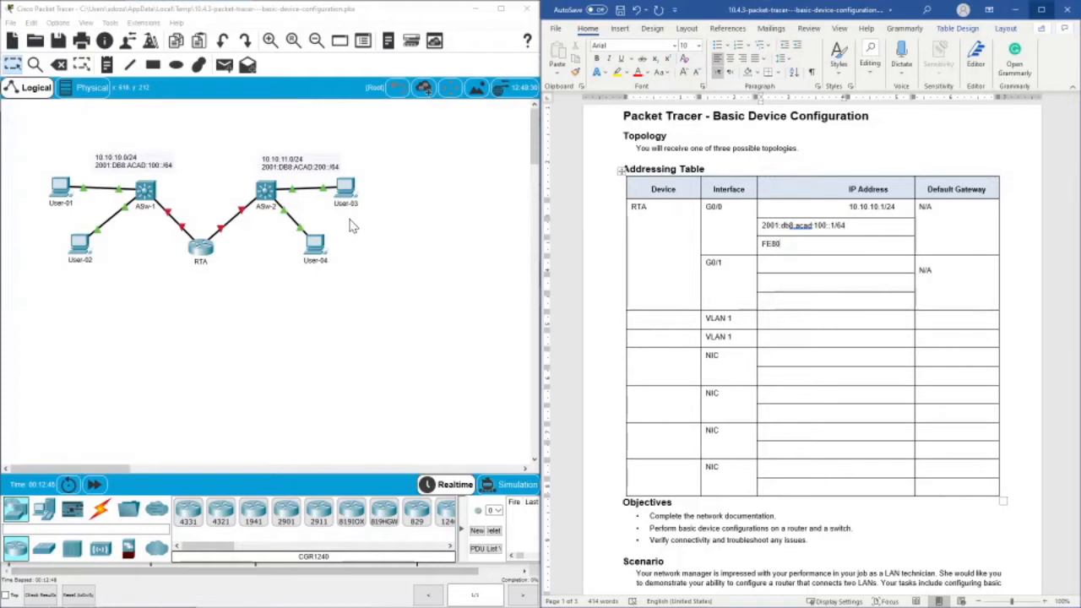
{"action": "type", "text": "/"}
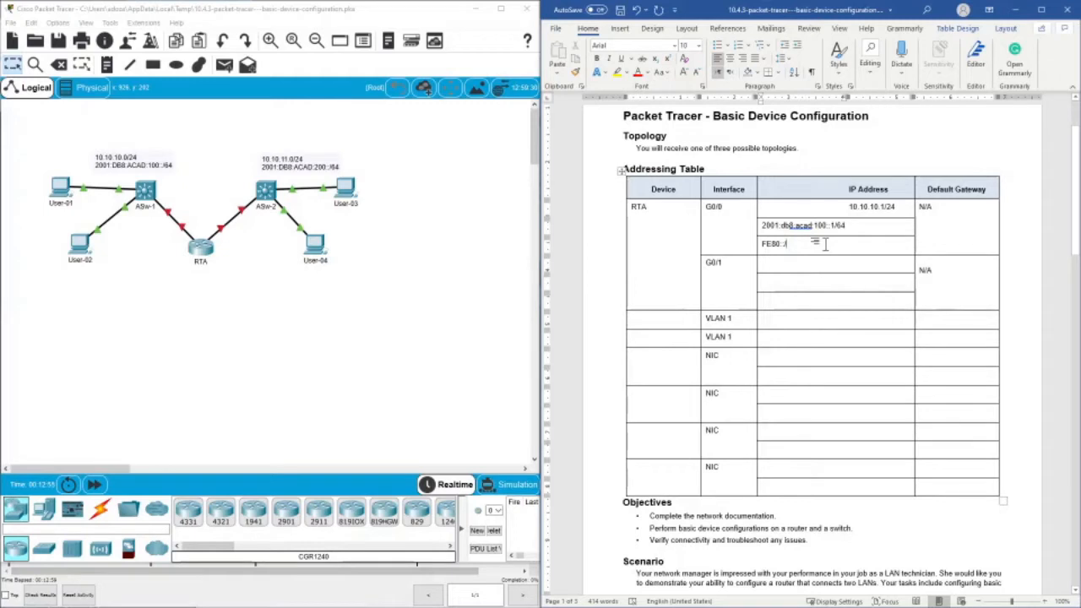
{"action": "key", "text": "BackSpace"}
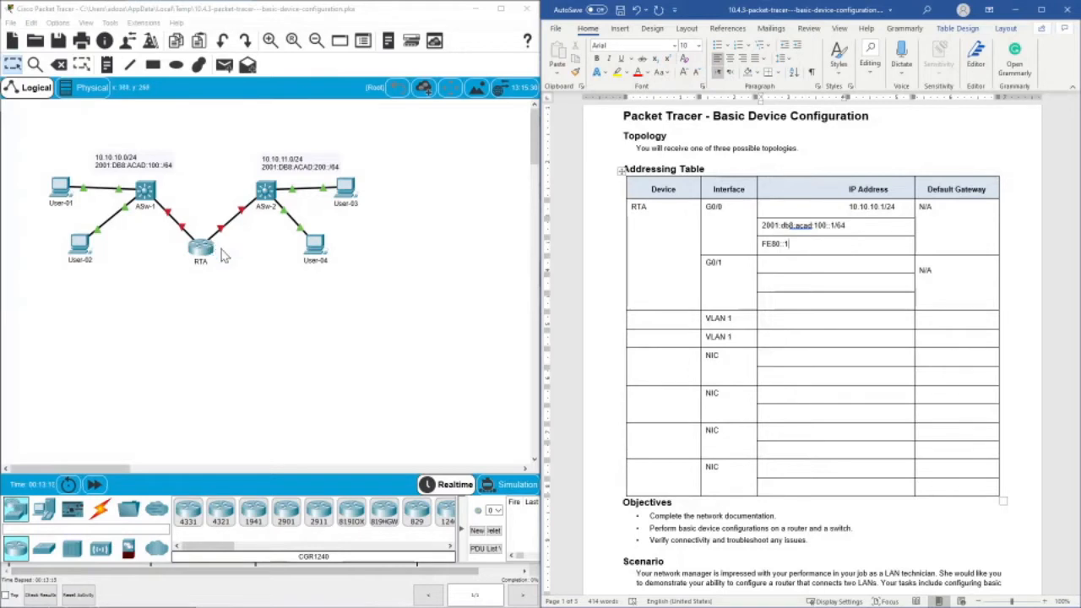
- Show the port labels on the RTA to ASw-2 link and enter 10.10.11.1/24 as the IPv4 address of G0/1
{"action": "left_click", "coordinate": [229, 274]}
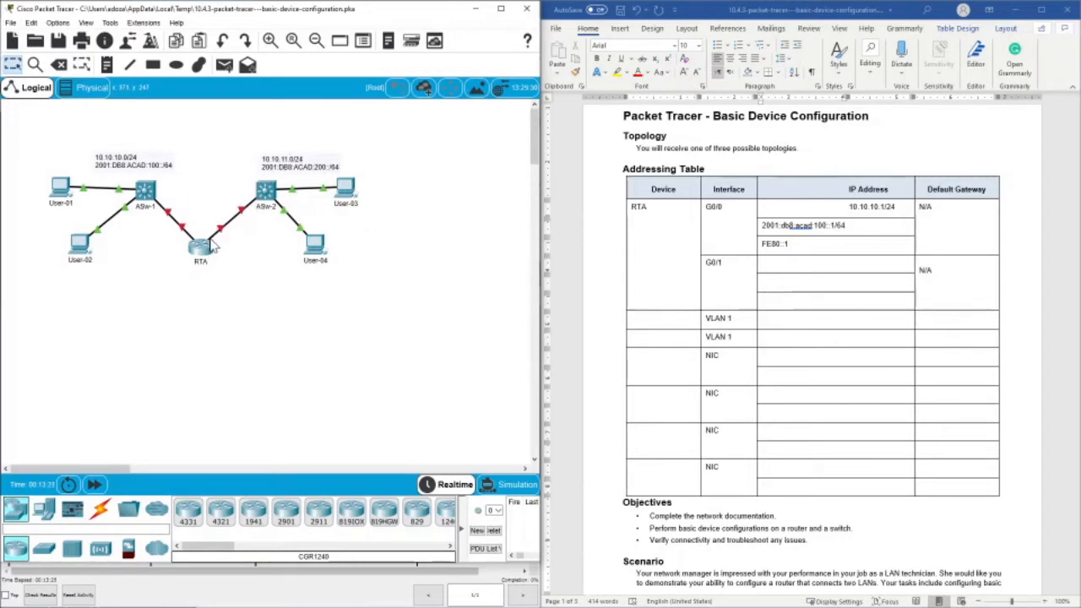
{"action": "mouse_move", "coordinate": [218, 223]}
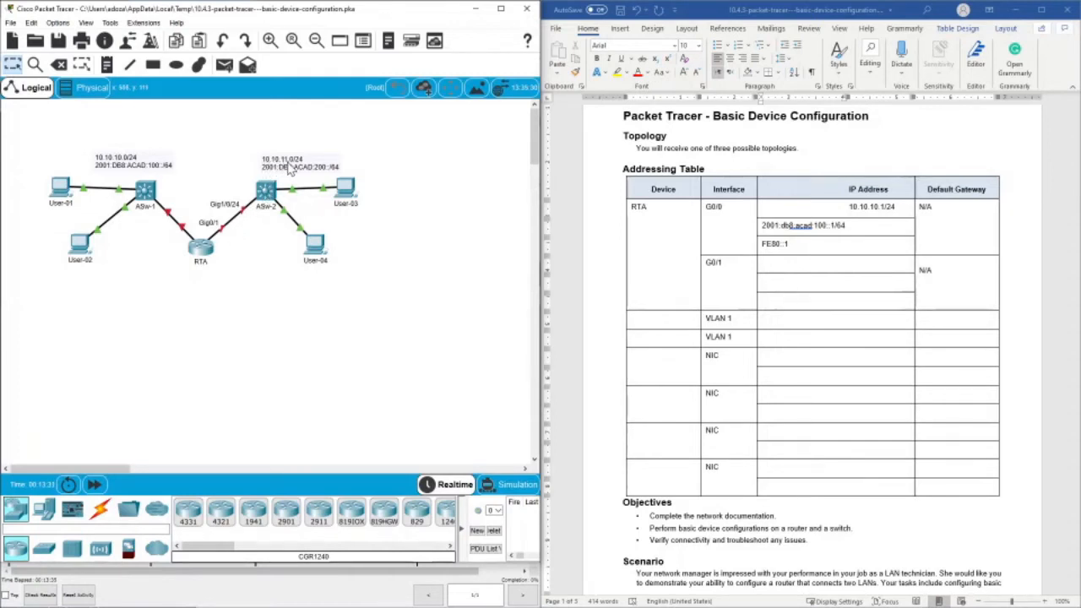
{"action": "left_click", "coordinate": [827, 271]}
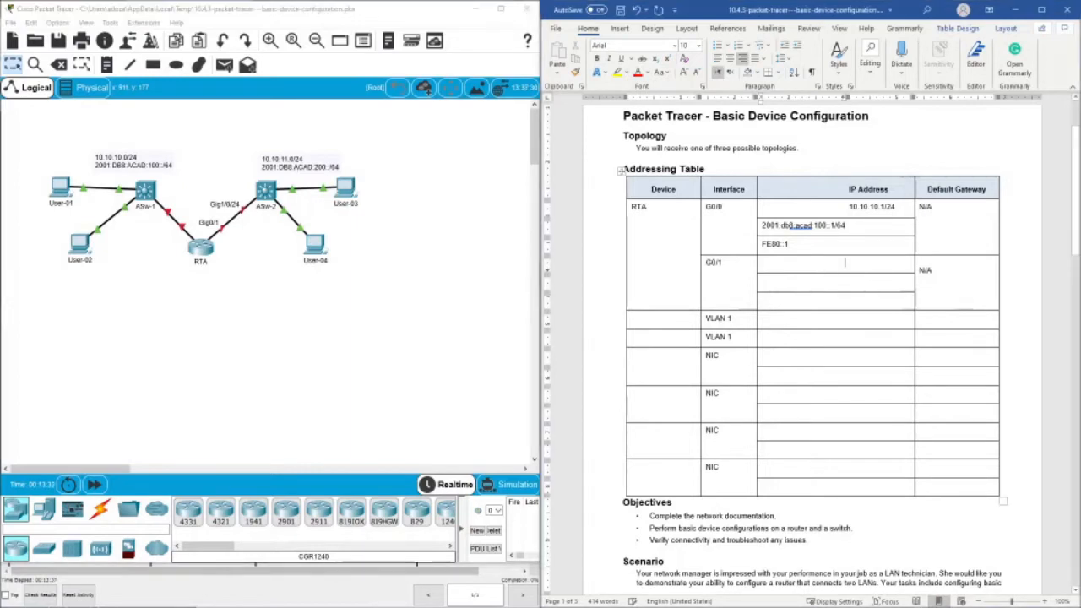
{"action": "type", "text": "10"}
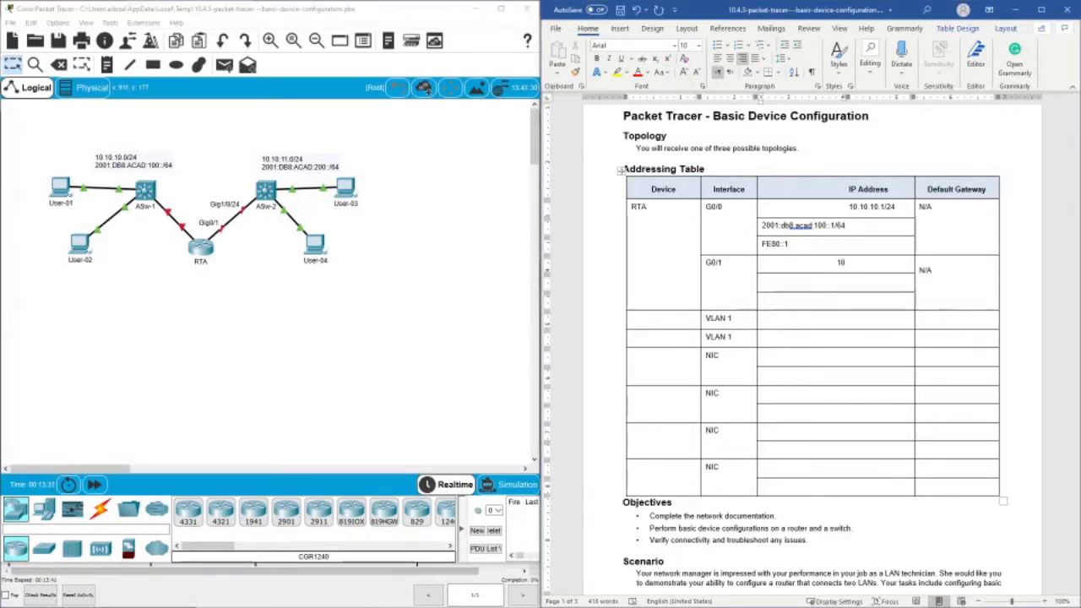
{"action": "type", "text": ".10.11.1/24"}
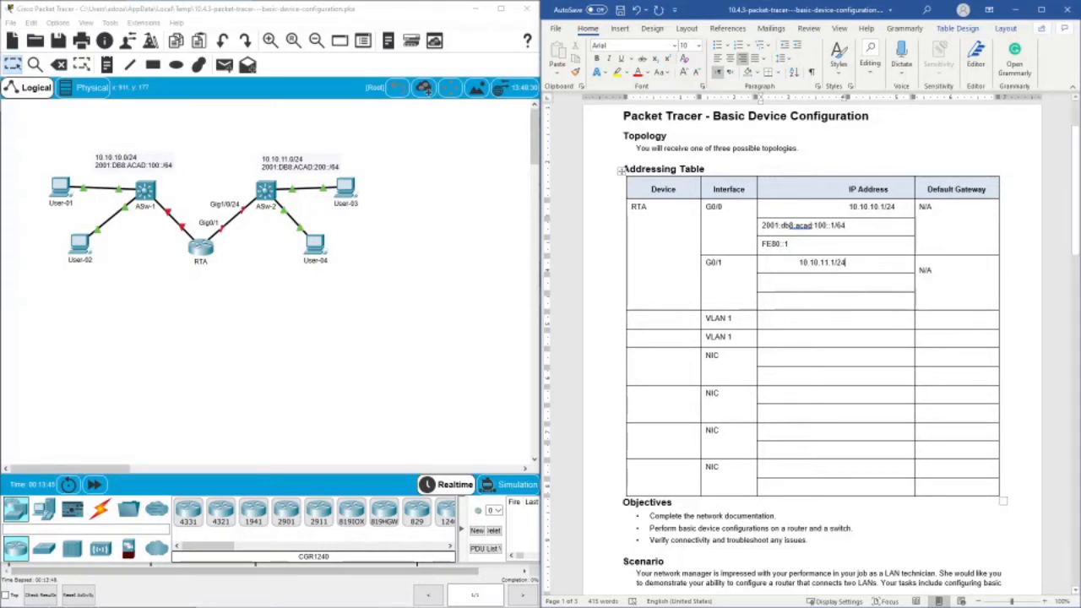
- Enter 2001:db8:acad:200::1/64 as the IPv6 address of RTA's G0/1 interface in the addressing table
{"action": "left_click", "coordinate": [849, 280]}
{"action": "type", "text": "2001"}
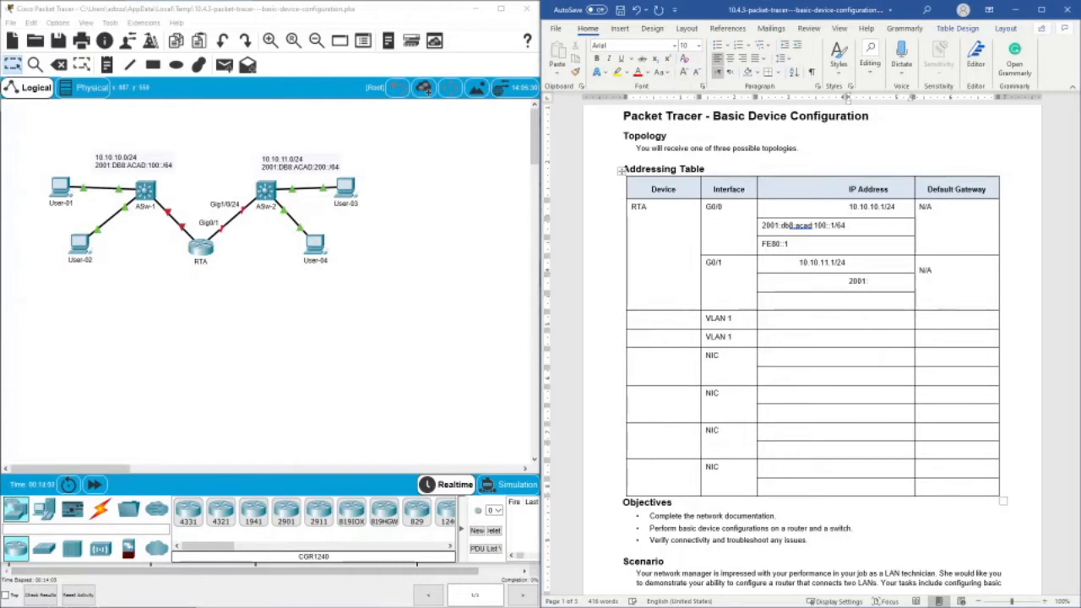
{"action": "type", "text": ":db8:acad"}
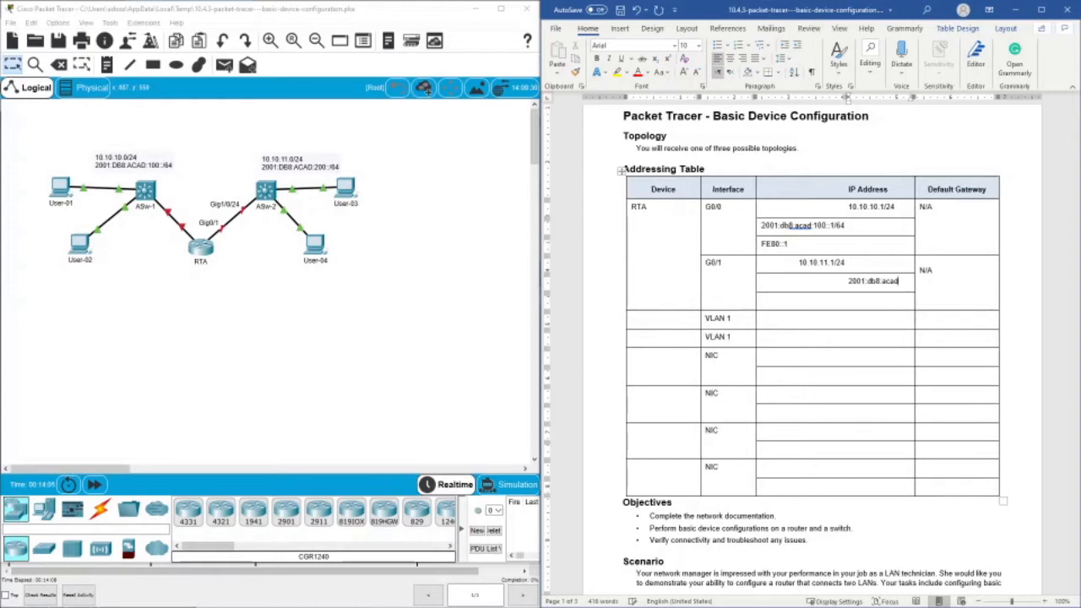
{"action": "type", "text": ":"}
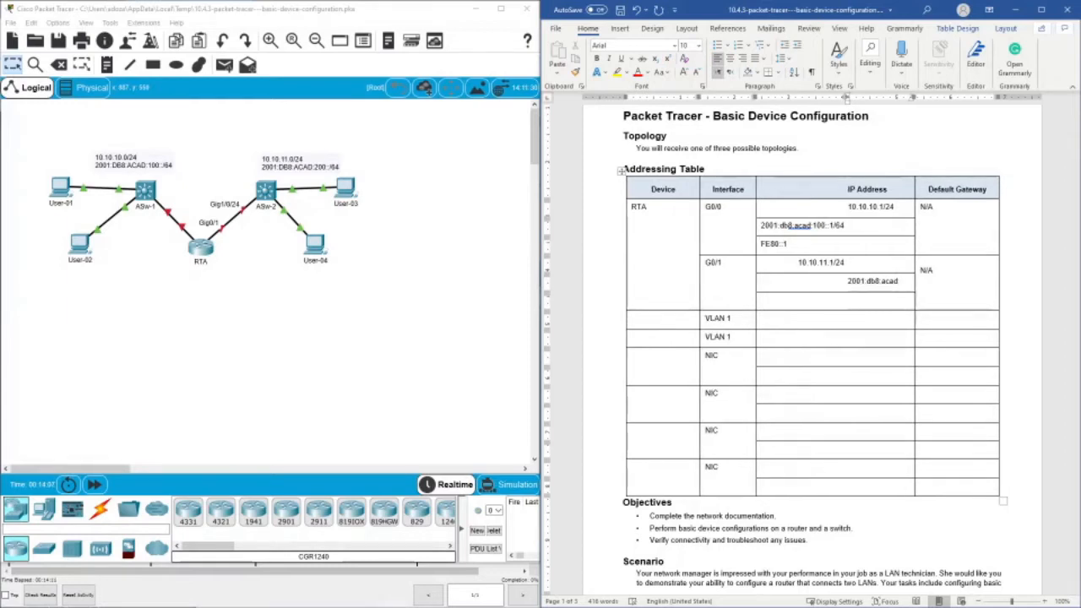
{"action": "type", "text": "200"}
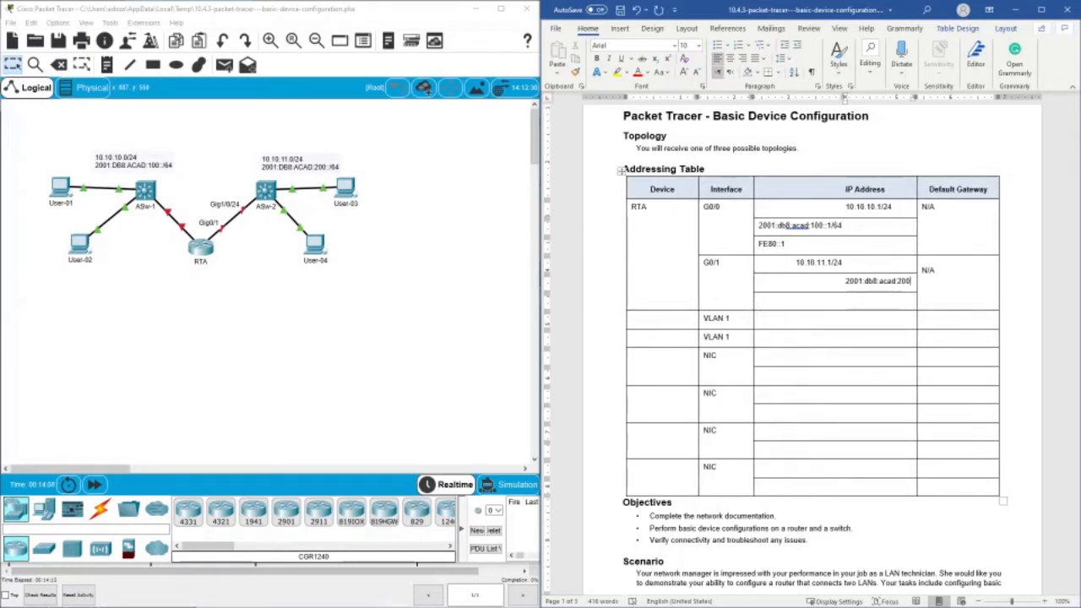
{"action": "type", "text": ":"}
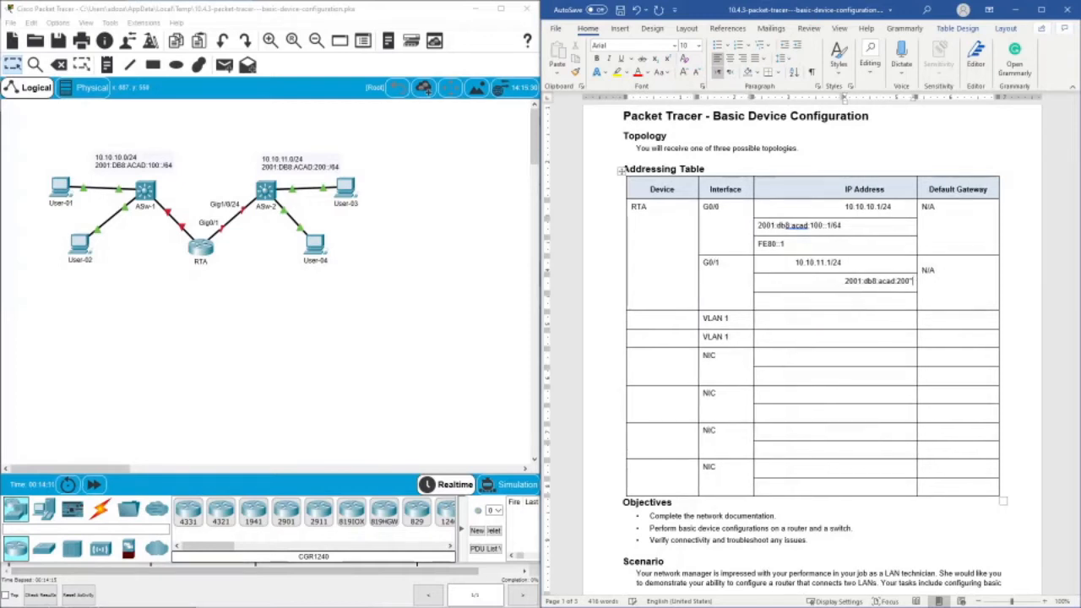
{"action": "key", "text": "BackSpace"}
{"action": "type", "text": ":"}
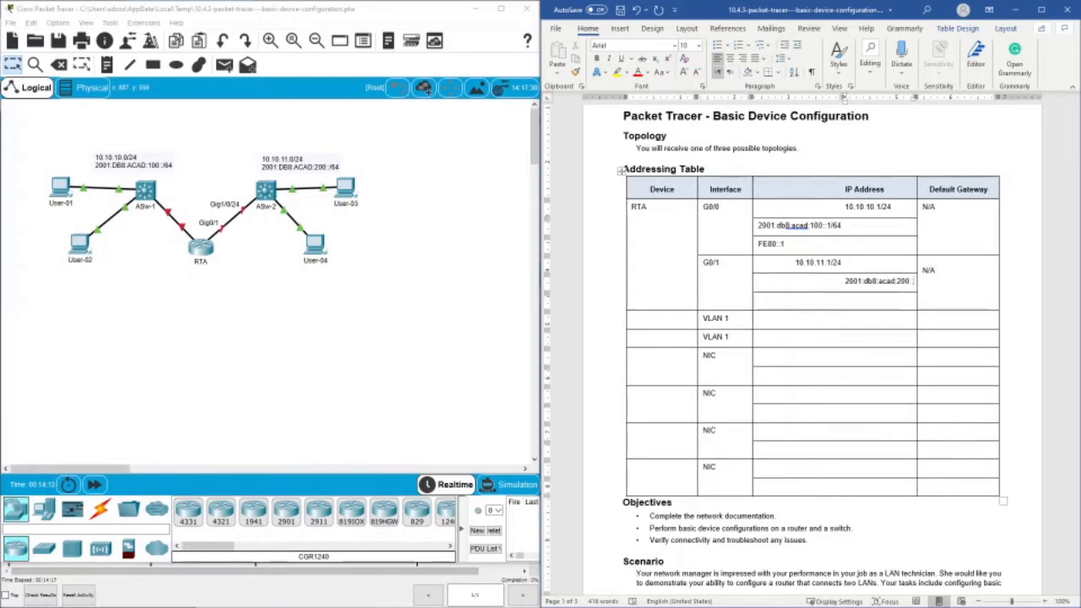
{"action": "type", "text": ":1"}
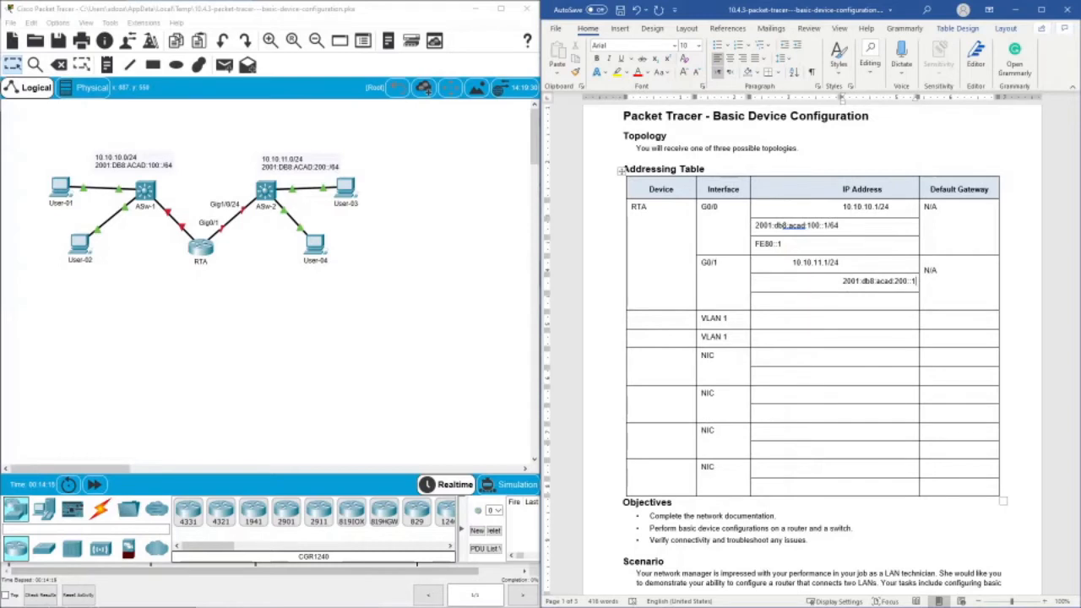
{"action": "type", "text": "/"}
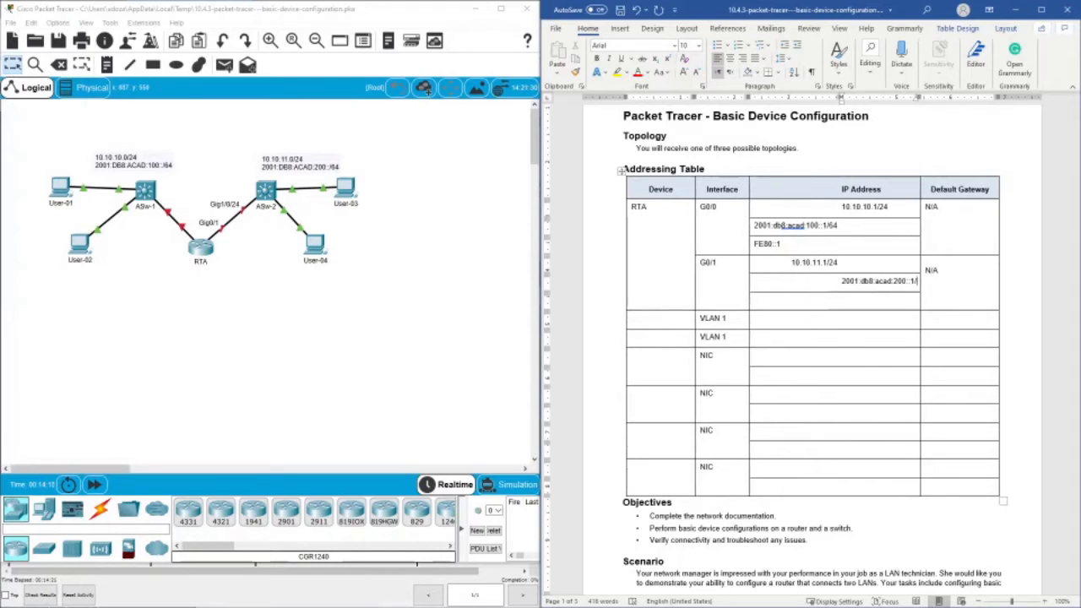
{"action": "type", "text": "64"}
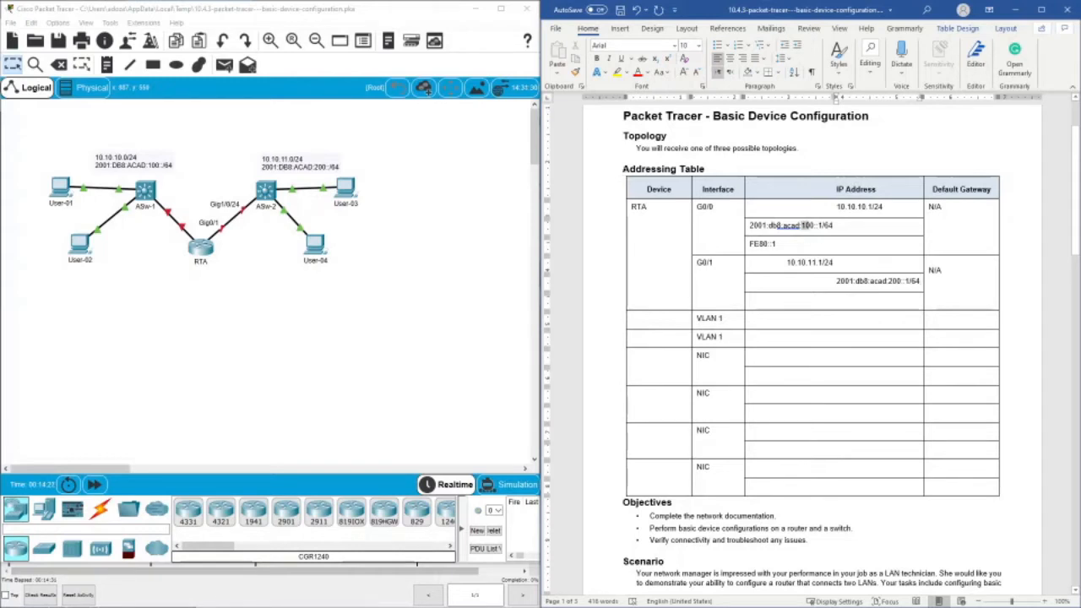
- Compare the subnet parts of RTA's two IPv6 addresses and enter FE80::1 as the link-local address of G0/1
{"action": "double_click", "coordinate": [806, 225]}
{"action": "left_click", "coordinate": [878, 284]}
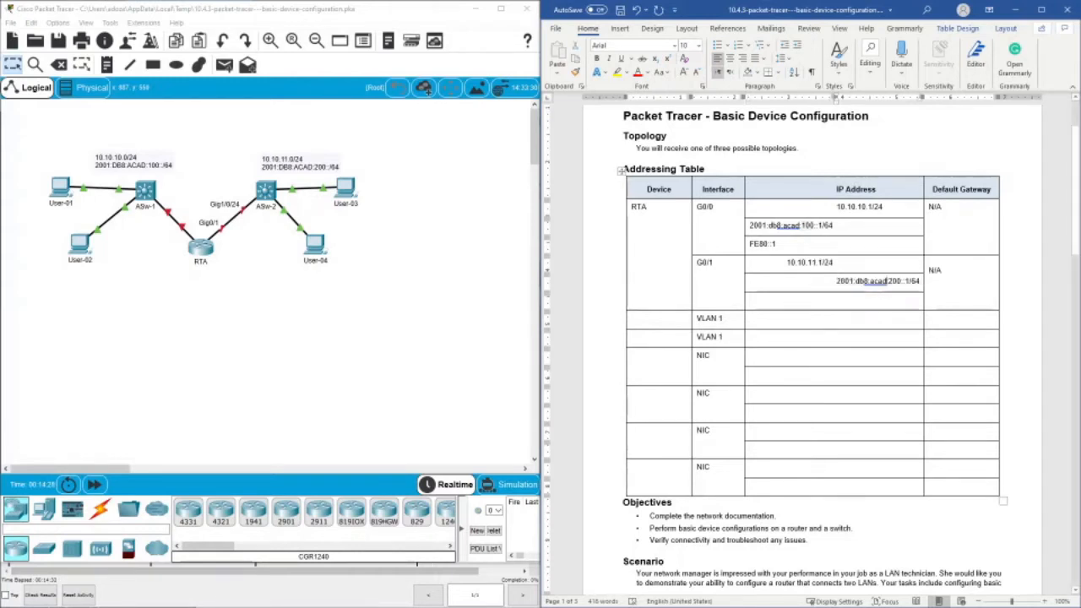
{"action": "double_click", "coordinate": [892, 282]}
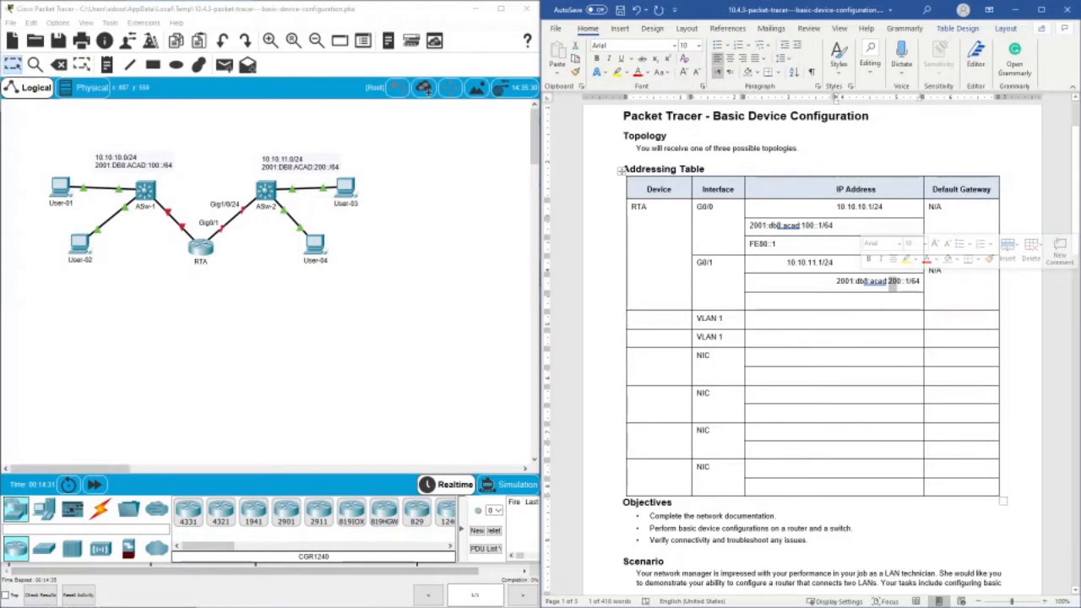
{"action": "left_click", "coordinate": [883, 302]}
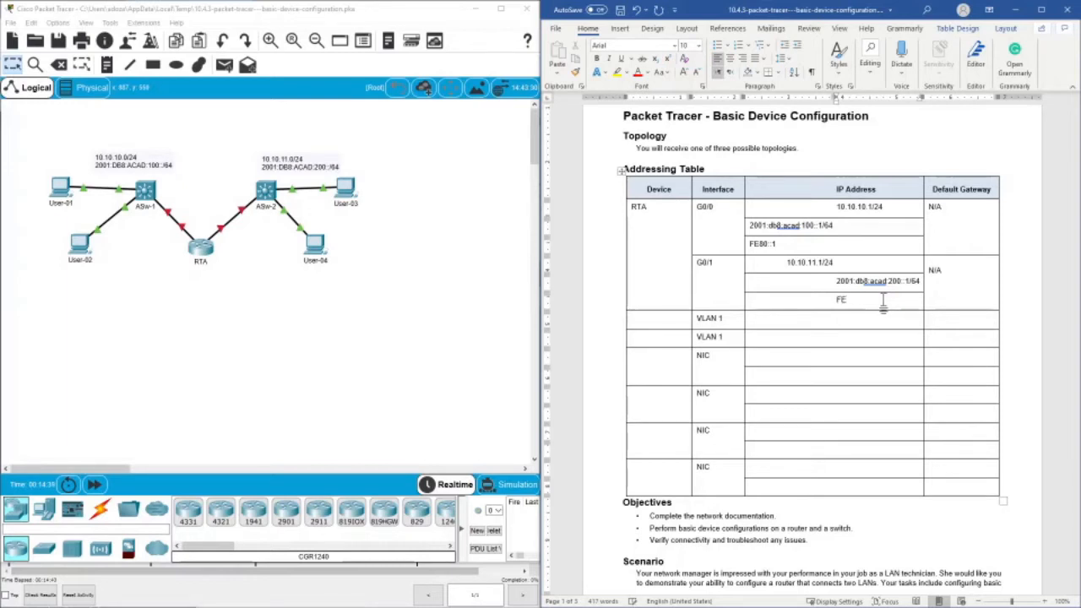
{"action": "type", "text": "::1"}
- In Packet Tracer, try to open switch ASw-1 and copy the IPv4 address from User-01's IP configuration
{"action": "left_click", "coordinate": [147, 195]}
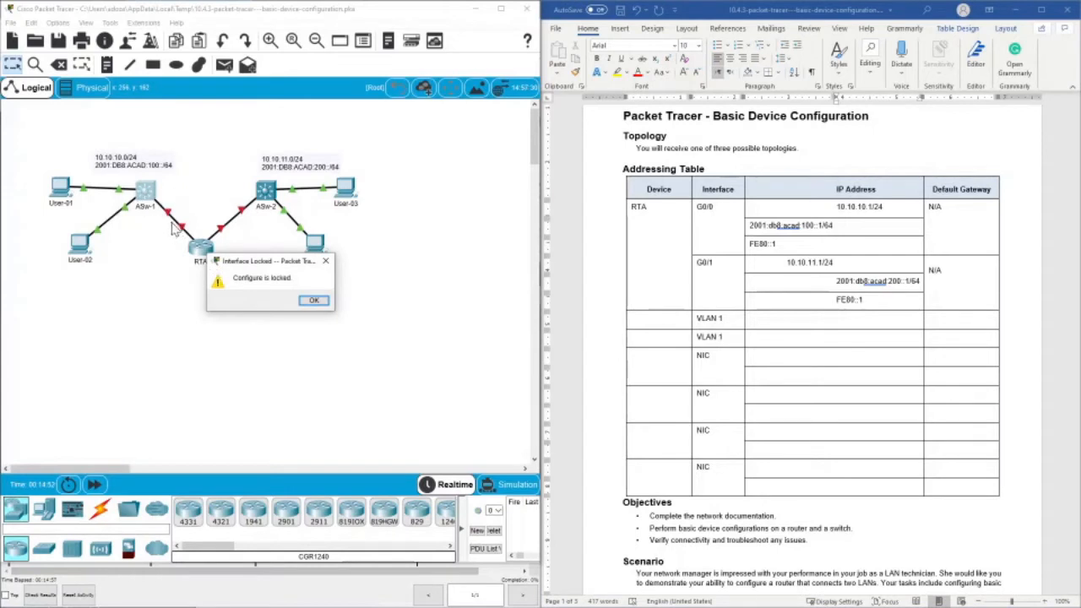
{"action": "left_click", "coordinate": [312, 300]}
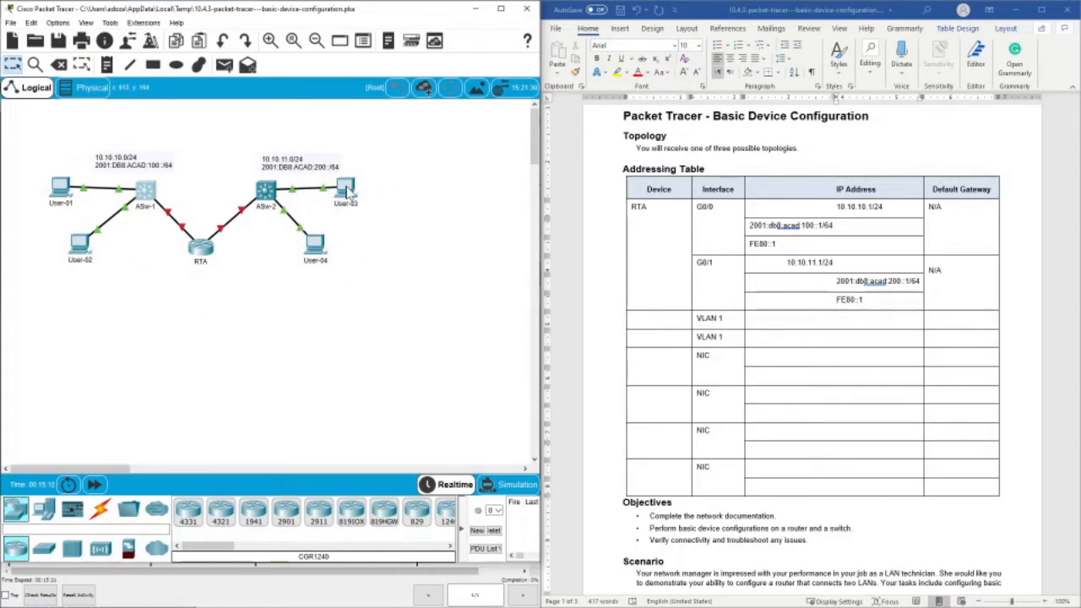
{"action": "left_click", "coordinate": [60, 189]}
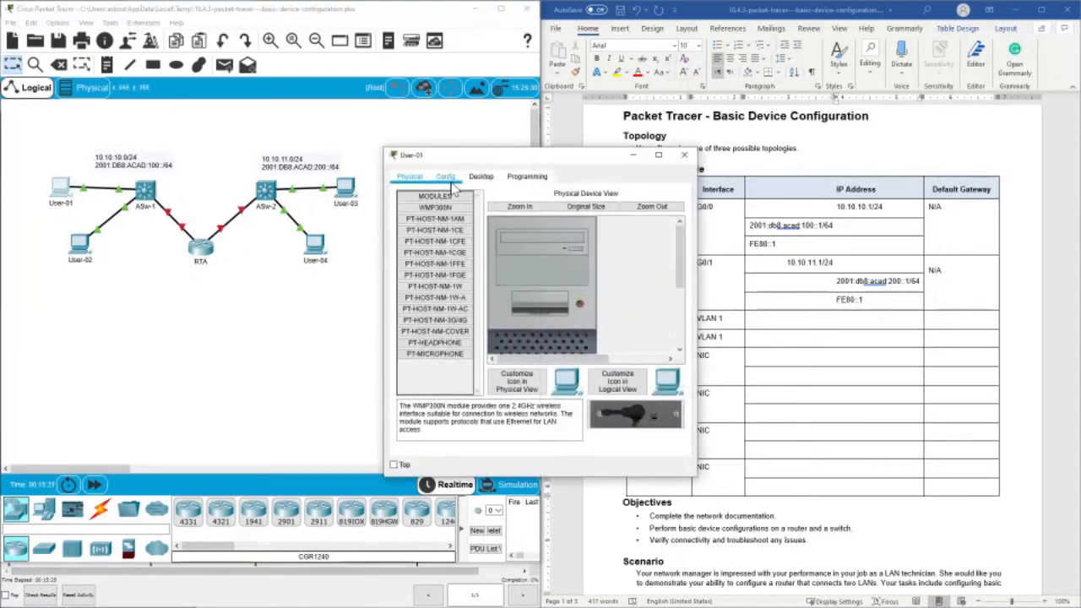
{"action": "left_click", "coordinate": [481, 177]}
{"action": "left_click", "coordinate": [448, 225]}
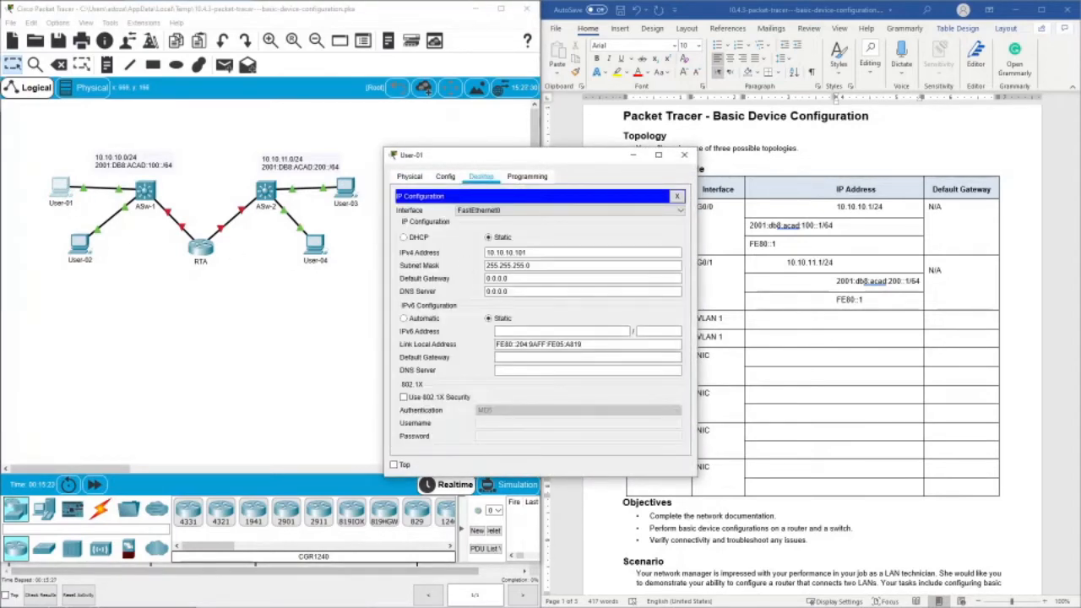
{"action": "left_click_drag", "start_coordinate": [540, 154], "coordinate": [362, 154]}
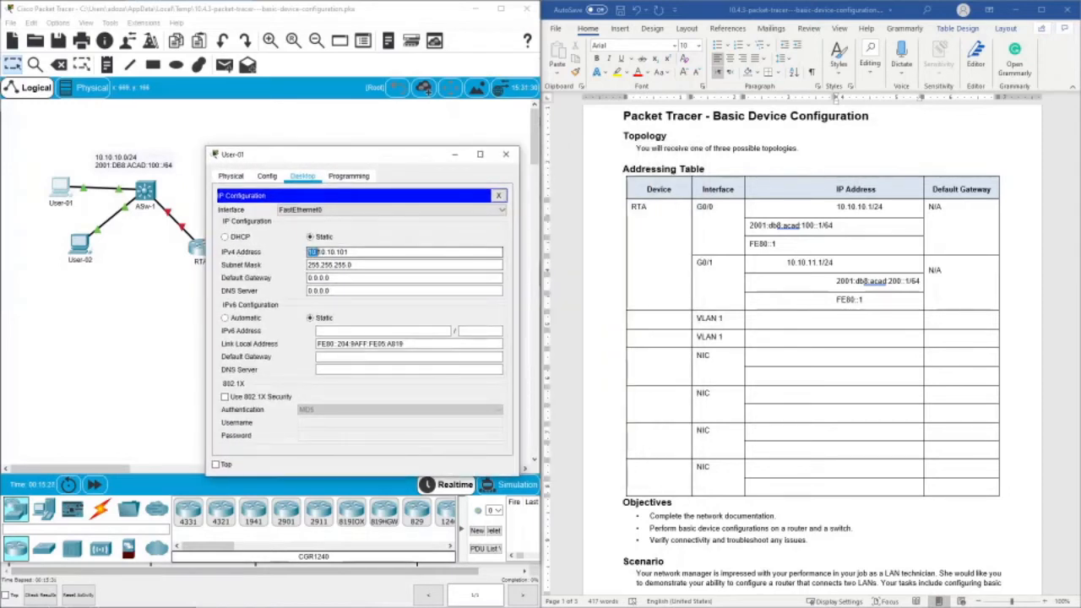
{"action": "left_click_drag", "start_coordinate": [317, 251], "coordinate": [347, 251]}
{"action": "right_click", "coordinate": [354, 252]}
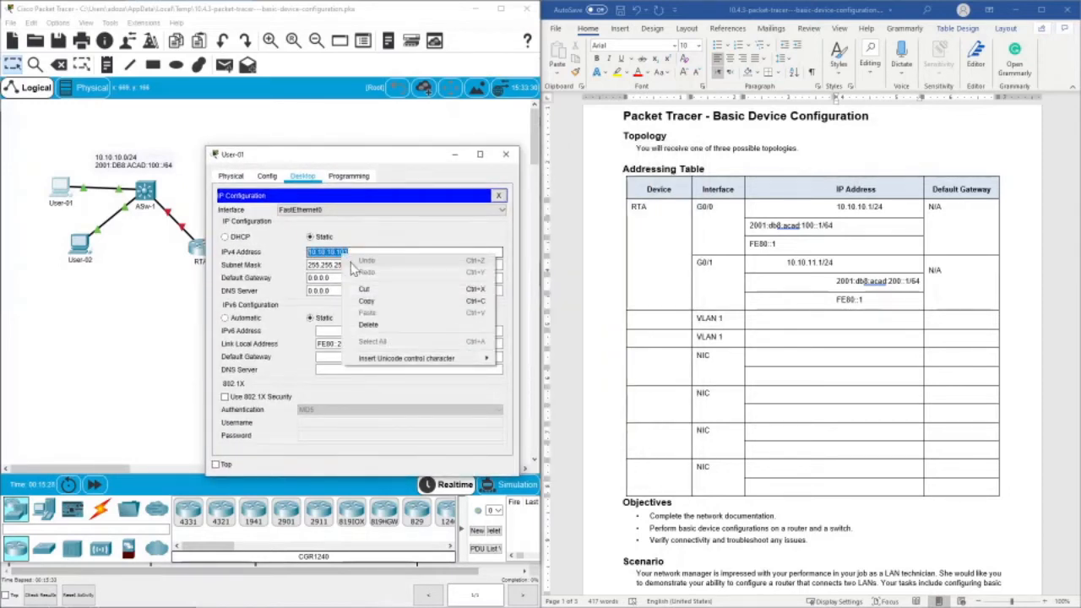
{"action": "left_click", "coordinate": [363, 302]}
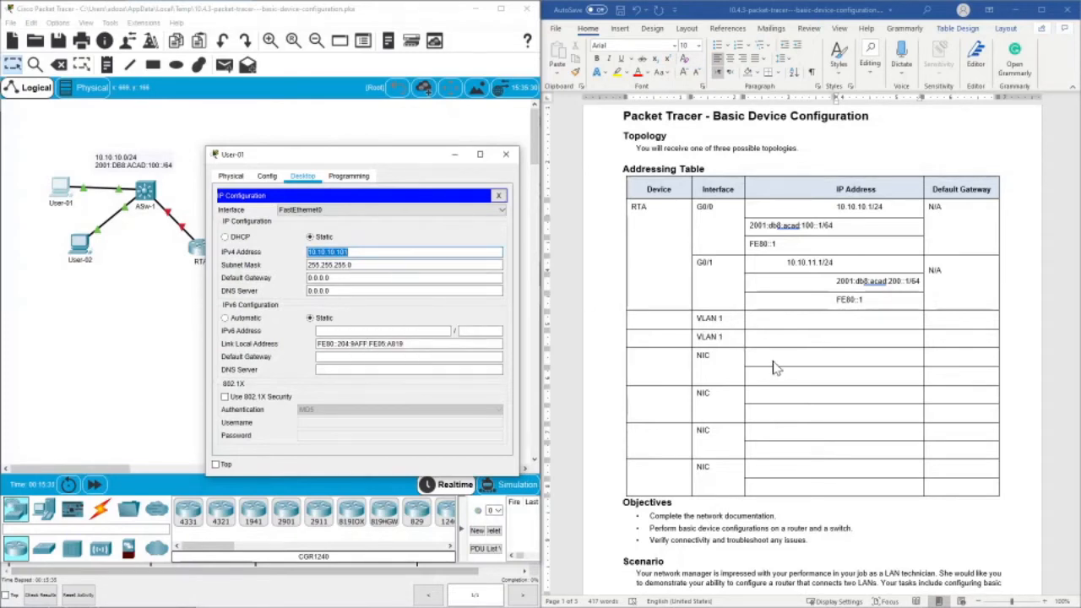
- In the Word addressing table, enter User-1 as the device of the first NIC row and 10.10.10.101/24 as its IPv4 address
{"action": "left_click", "coordinate": [662, 362]}
{"action": "left_click", "coordinate": [656, 356]}
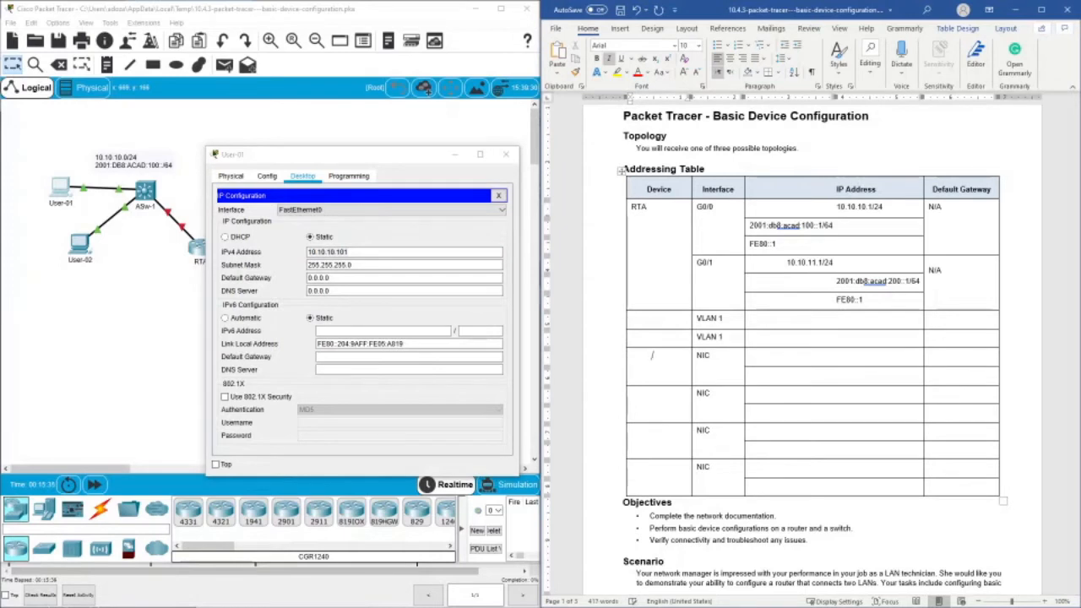
{"action": "right_click", "coordinate": [658, 363]}
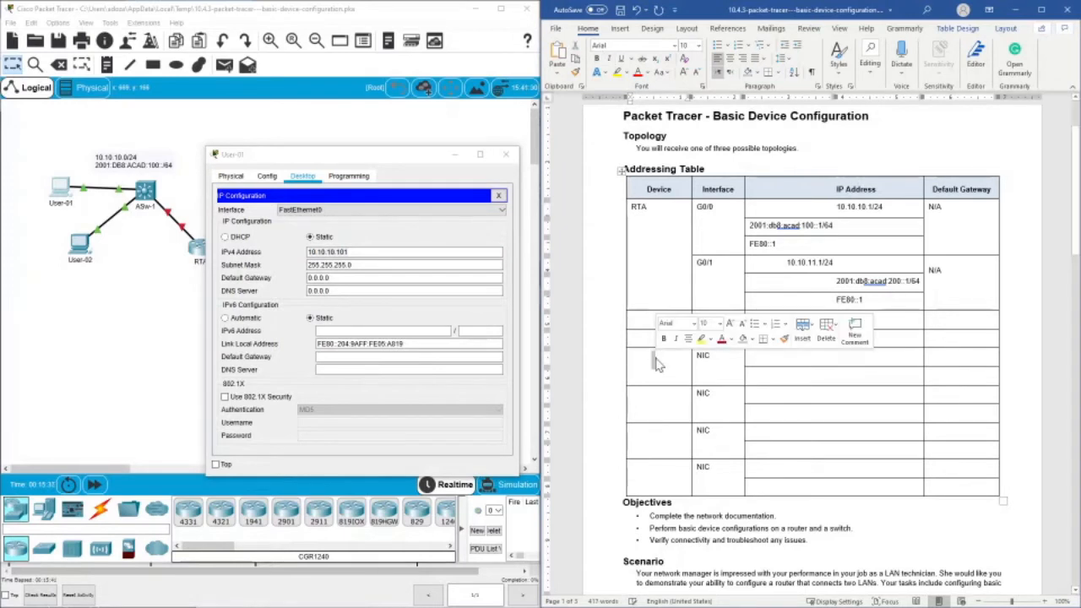
{"action": "left_click", "coordinate": [654, 357]}
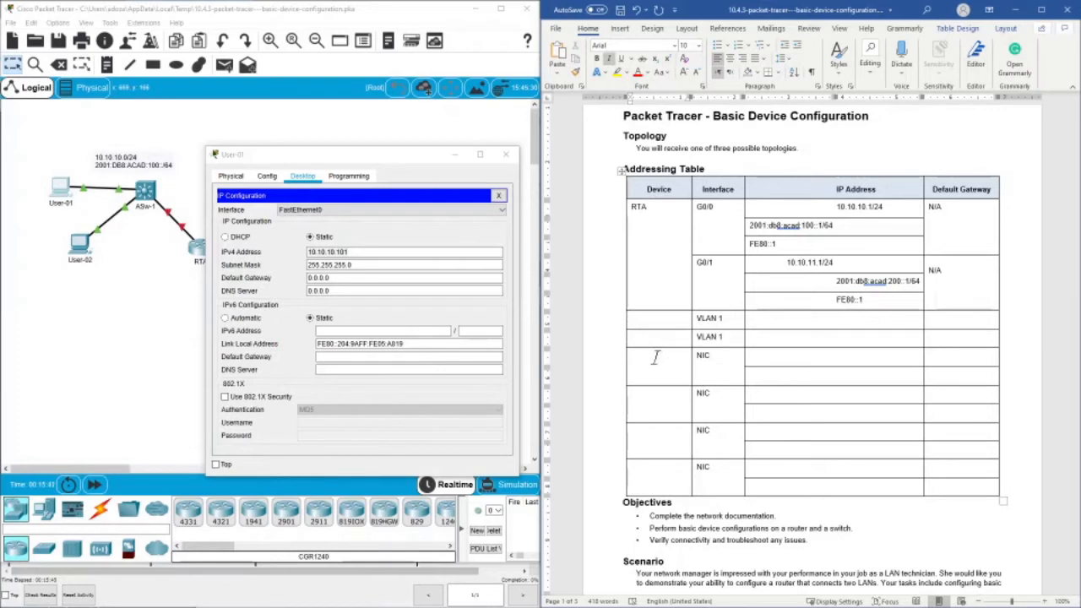
{"action": "right_click", "coordinate": [659, 361]}
{"action": "left_click", "coordinate": [655, 358]}
{"action": "type", "text": "use"}
{"action": "right_click", "coordinate": [775, 355]}
{"action": "left_click", "coordinate": [803, 412]}
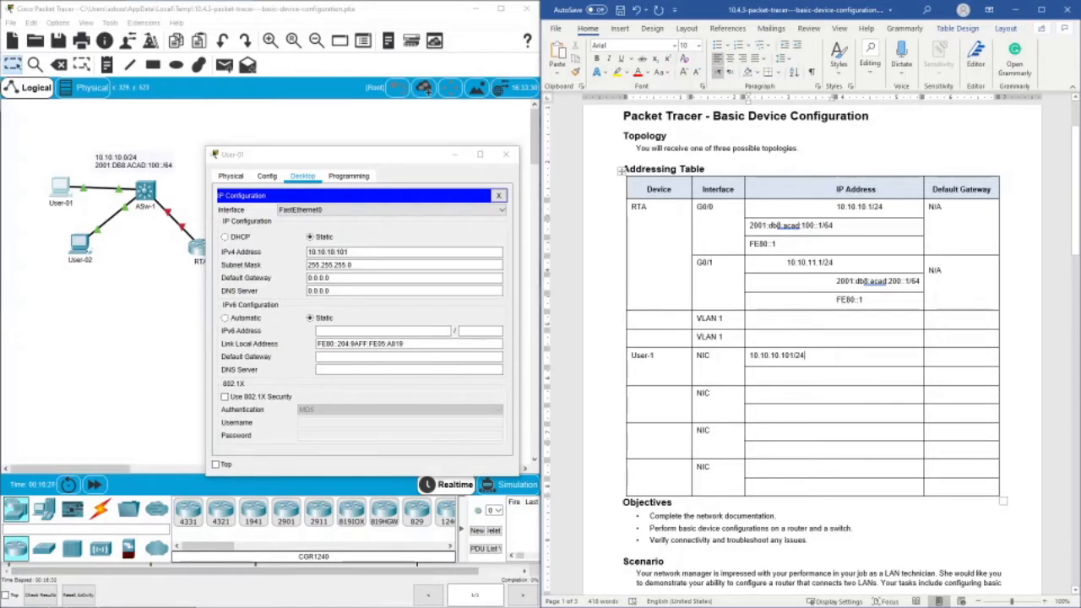
- Copy the address 10.10.10.1 without its prefix from RTA's G0/0 into User-1's IPv4 default gateway cell
{"action": "left_click_drag", "start_coordinate": [835, 207], "coordinate": [864, 207]}
{"action": "right_click", "coordinate": [864, 208]}
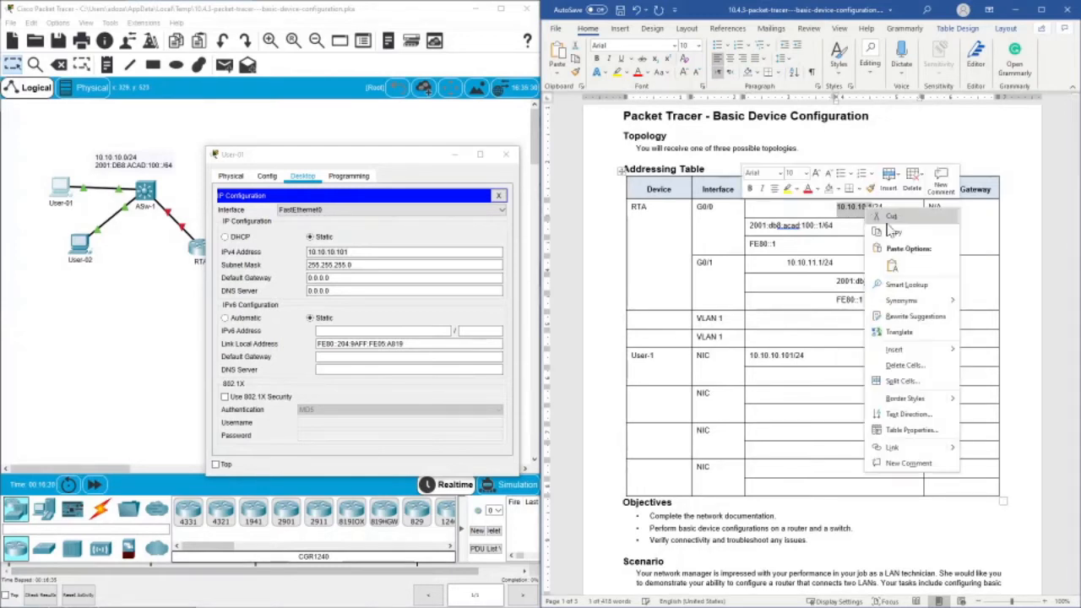
{"action": "left_click", "coordinate": [887, 230]}
{"action": "left_click", "coordinate": [944, 355]}
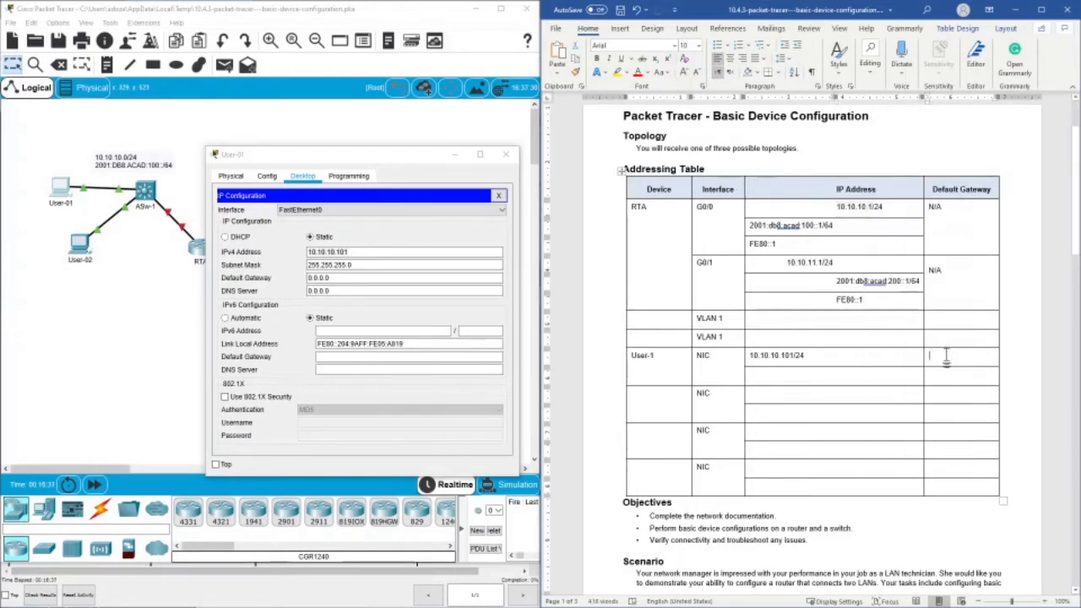
{"action": "right_click", "coordinate": [947, 355]}
{"action": "left_click", "coordinate": [1022, 415]}
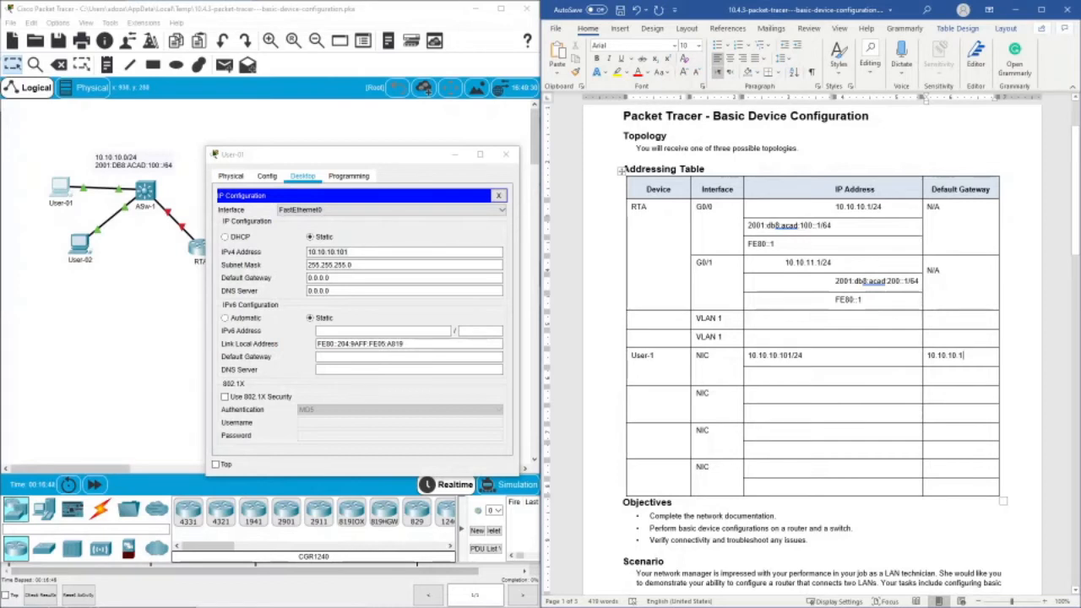
- Copy RTA's G0/0 IPv6 address into User-1's second IP address cell and edit it to 2001:db8:acad:100::2/64
{"action": "left_click_drag", "start_coordinate": [748, 226], "coordinate": [831, 225]}
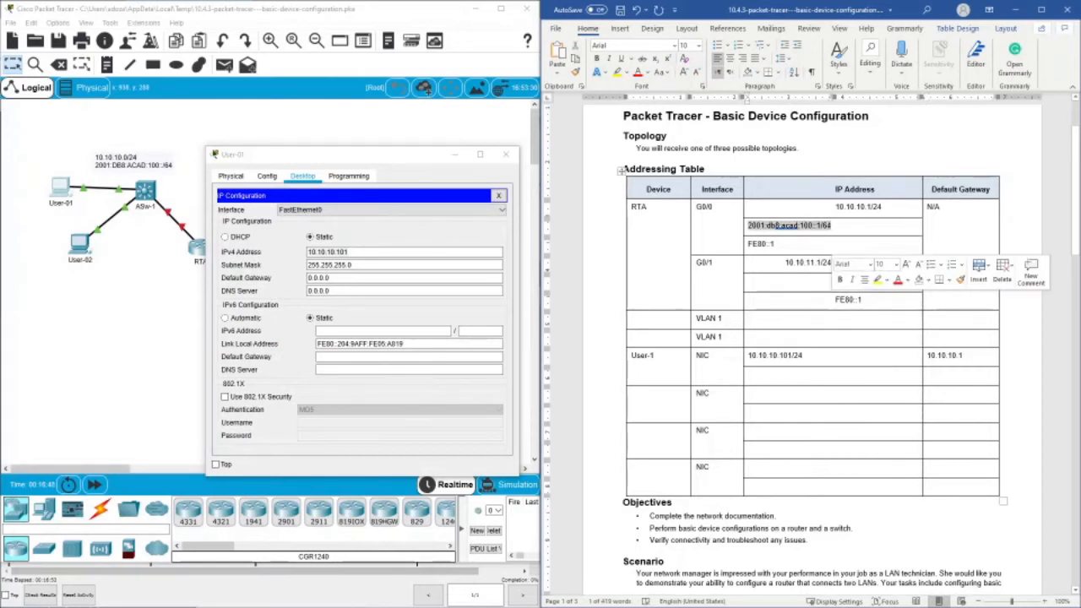
{"action": "right_click", "coordinate": [821, 229]}
{"action": "left_click", "coordinate": [843, 251]}
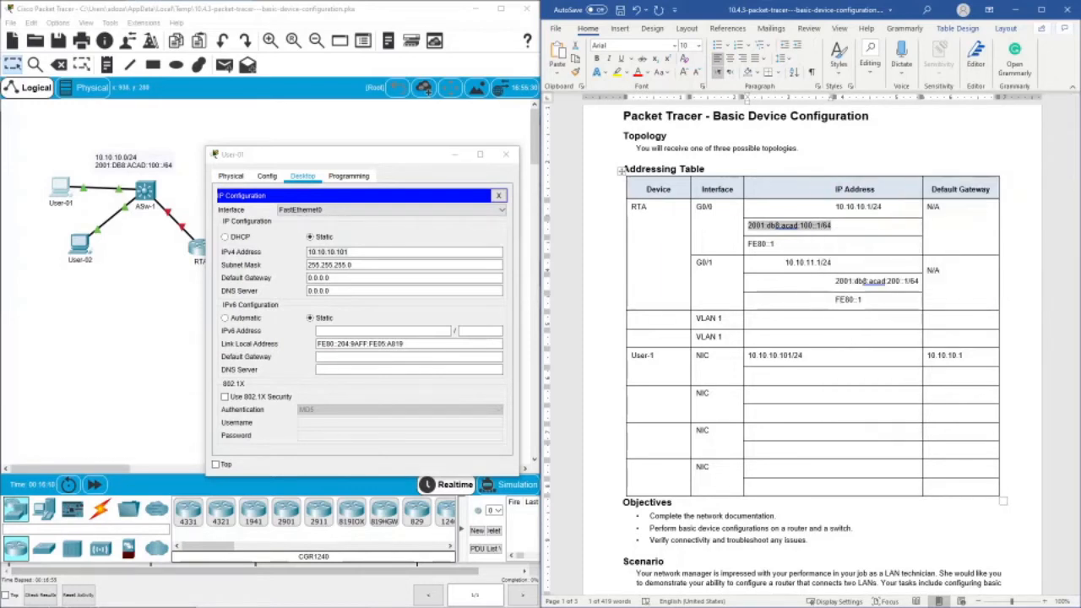
{"action": "right_click", "coordinate": [792, 377]}
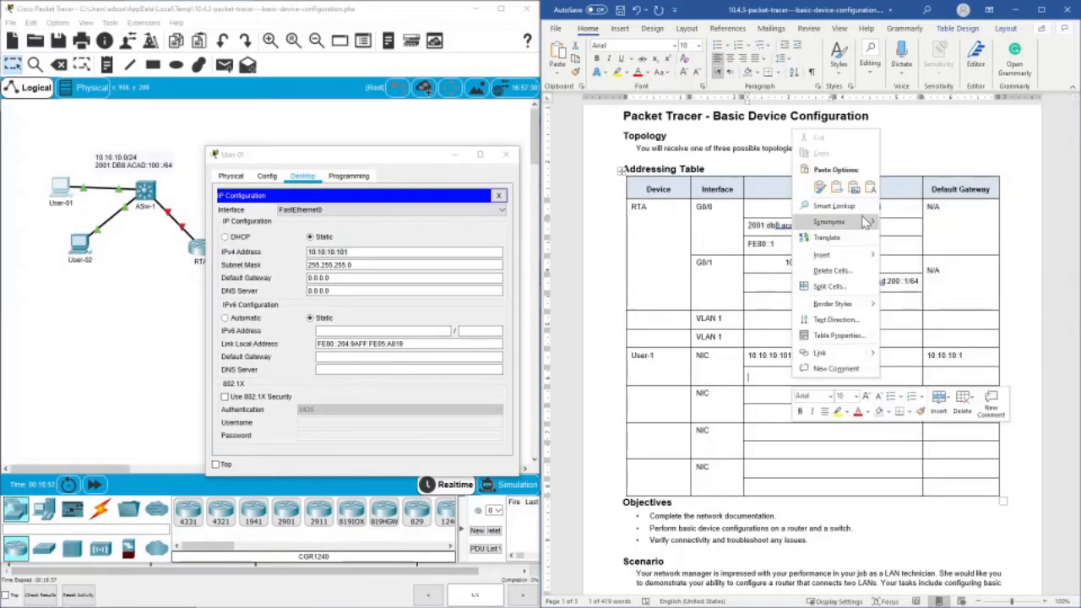
{"action": "left_click", "coordinate": [870, 187]}
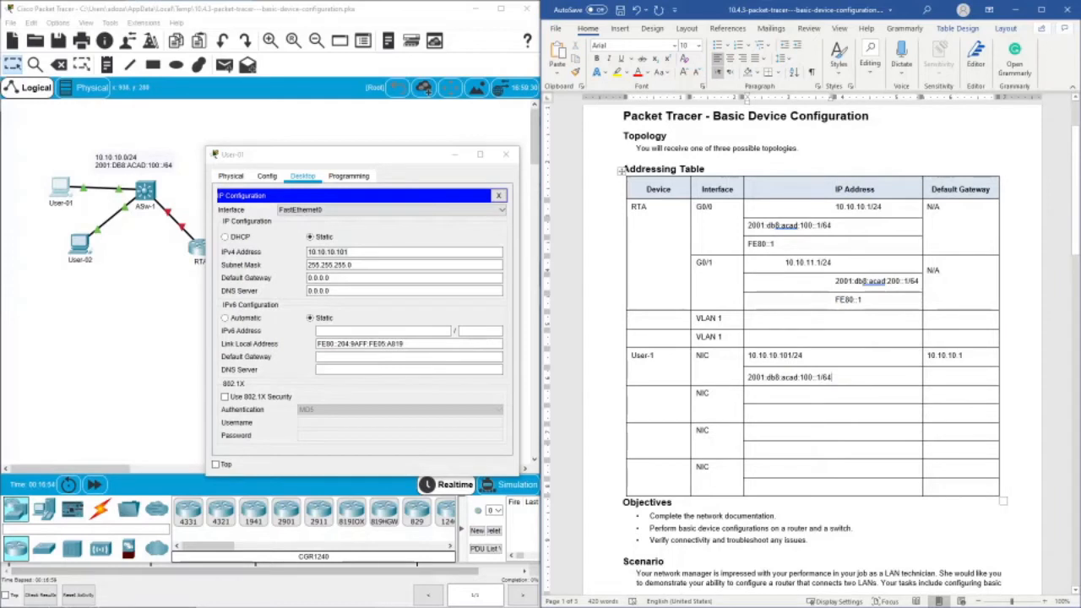
{"action": "key", "text": "BackSpace"}
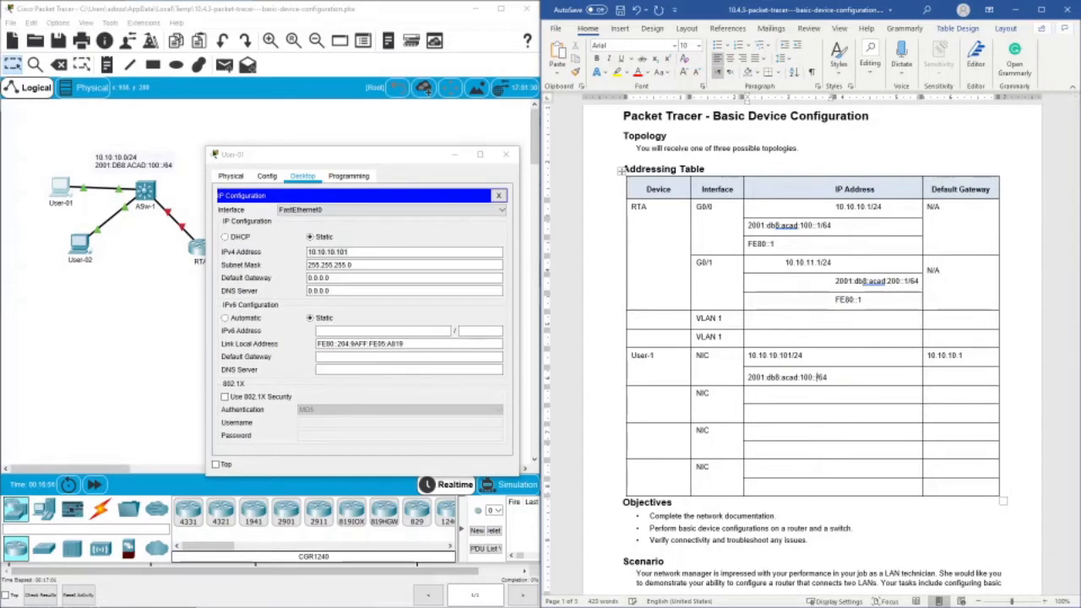
{"action": "type", "text": "2"}
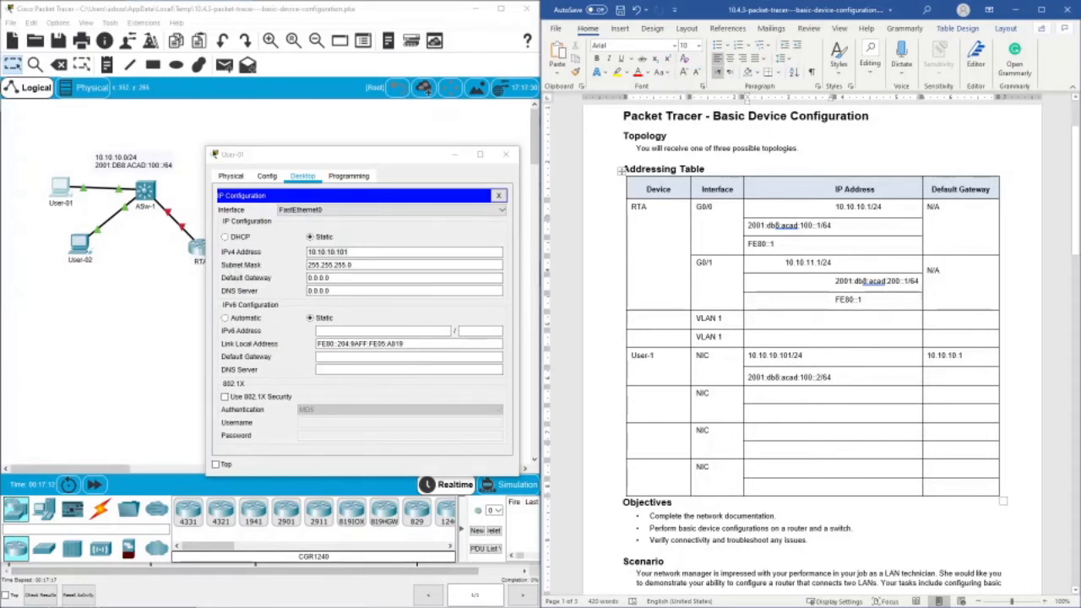
- Copy RTA's G0/0 link-local address FE80::1 into User-1's second default gateway cell in the addressing table
{"action": "left_click_drag", "start_coordinate": [775, 244], "coordinate": [747, 244]}
{"action": "right_click", "coordinate": [758, 244]}
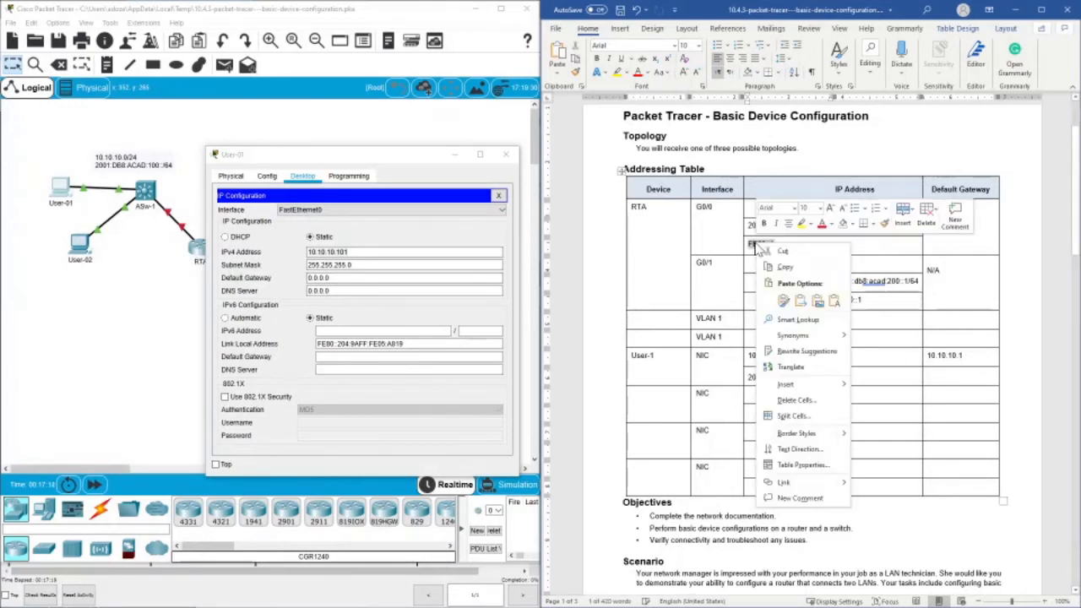
{"action": "left_click", "coordinate": [783, 268]}
{"action": "right_click", "coordinate": [942, 376]}
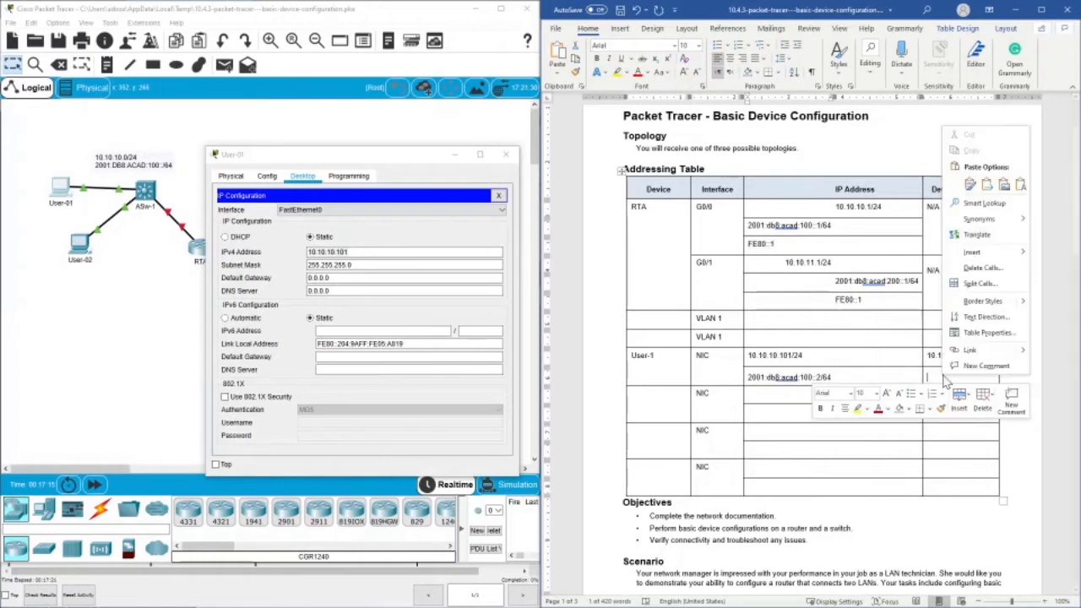
{"action": "left_click", "coordinate": [1004, 186]}
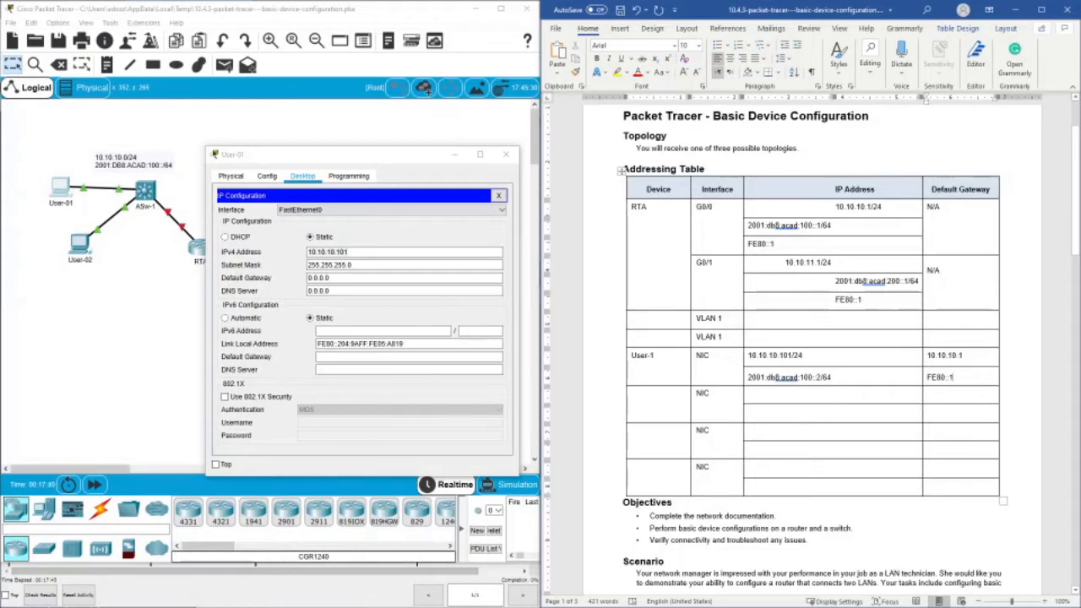
- Copy User-1's IPv6 address 2001:db8:acad:100::2 from the table into User-01's IPv6 configuration in Packet Tracer, with prefix length 64
{"action": "left_click_drag", "start_coordinate": [748, 377], "coordinate": [821, 377]}
{"action": "right_click", "coordinate": [821, 377]}
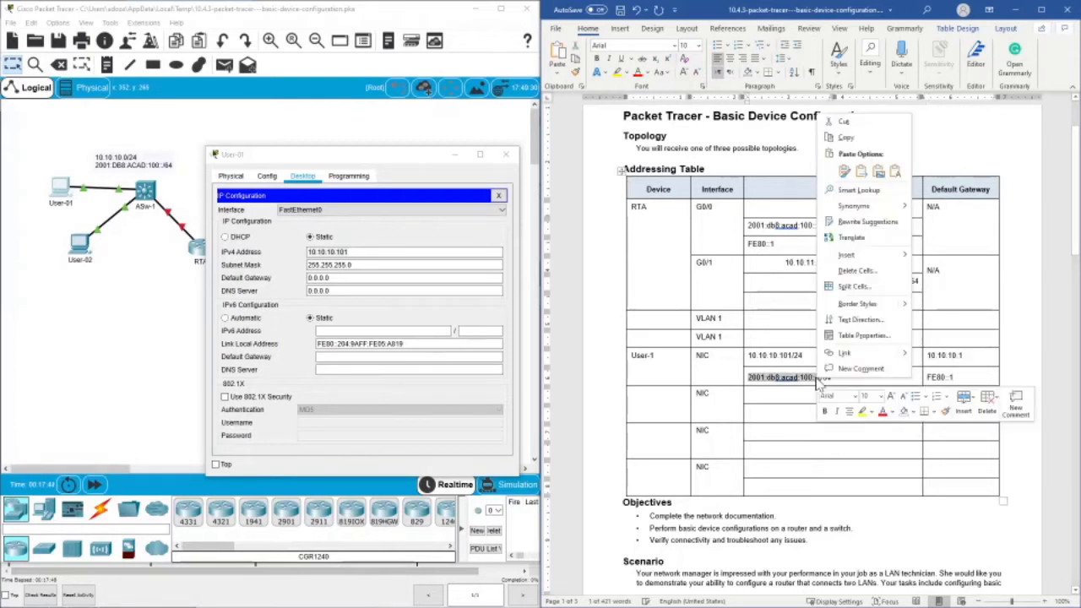
{"action": "left_click", "coordinate": [869, 139]}
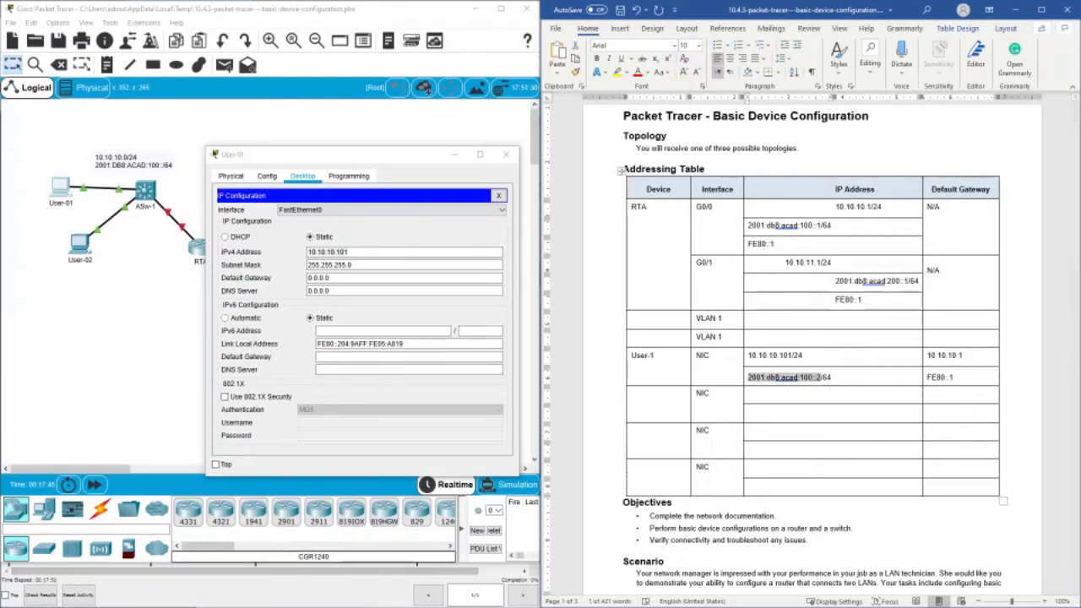
{"action": "right_click", "coordinate": [346, 330]}
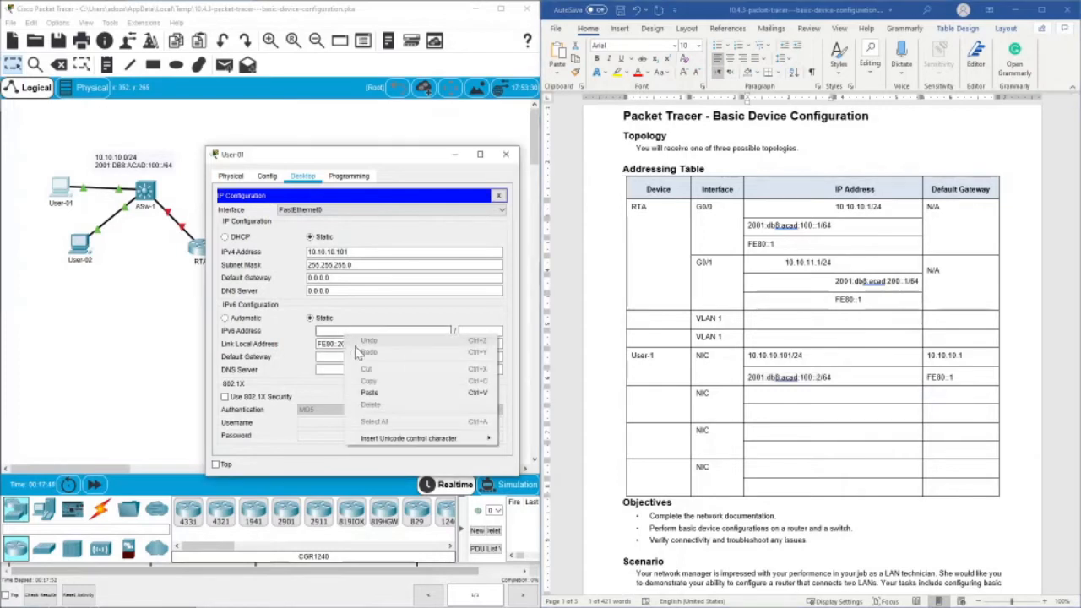
{"action": "left_click", "coordinate": [373, 393]}
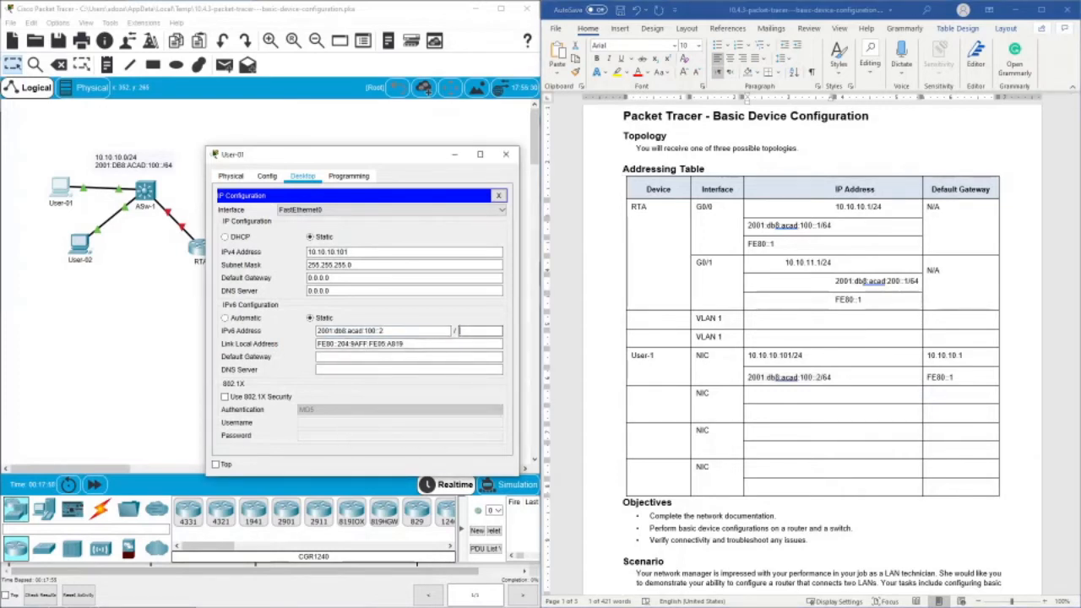
{"action": "type", "text": "64"}
- Set User-01's IPv6 default gateway to fe80::1 and close its IP configuration
{"action": "key", "text": "Tab"}
{"action": "key", "text": "Tab"}
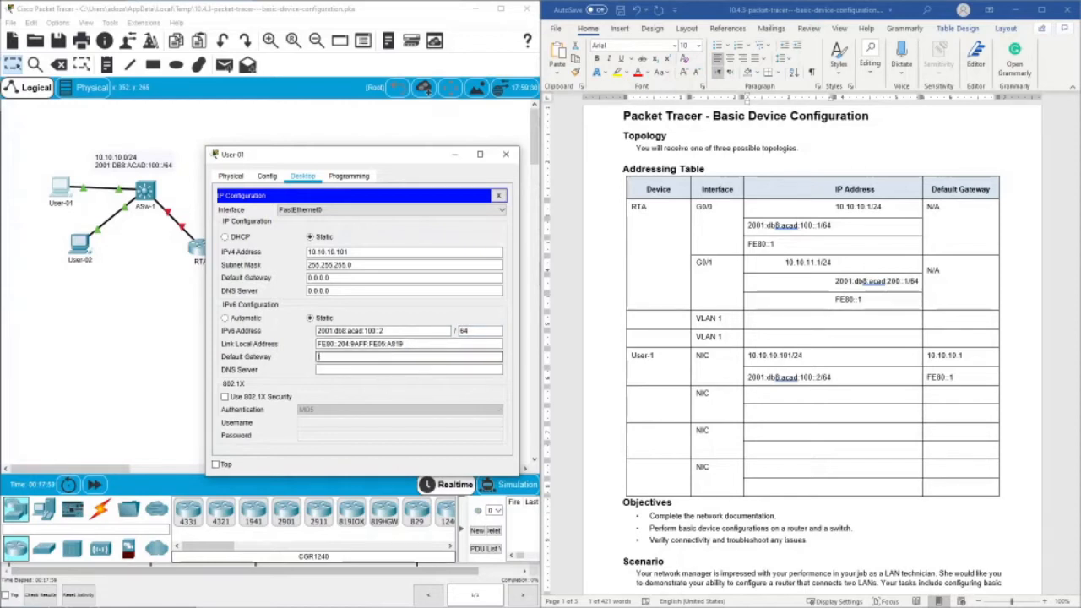
{"action": "type", "text": "fe80::1"}
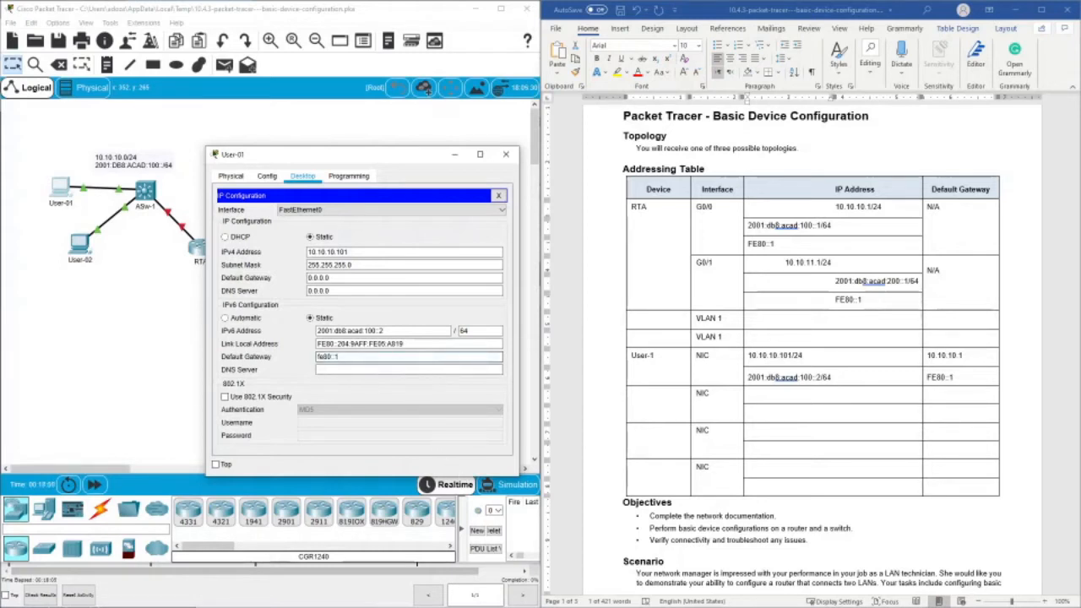
{"action": "left_click", "coordinate": [499, 196]}
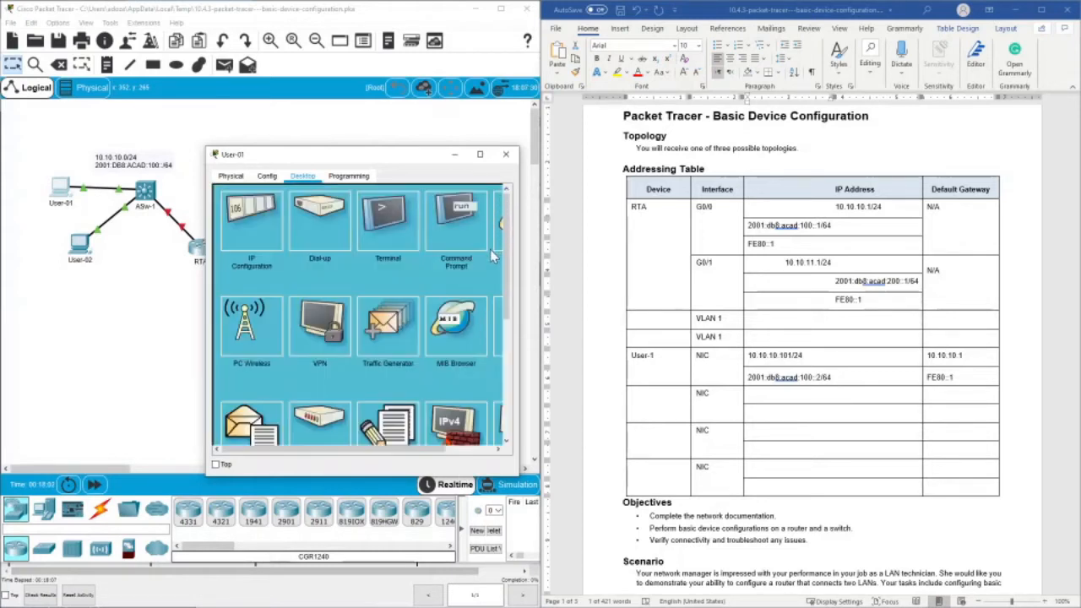
- Reopen User-01's IP configuration, replace the IPv4 default gateway with 10.10.10.1 copied from the Word table, and close the device window
{"action": "left_click", "coordinate": [253, 216]}
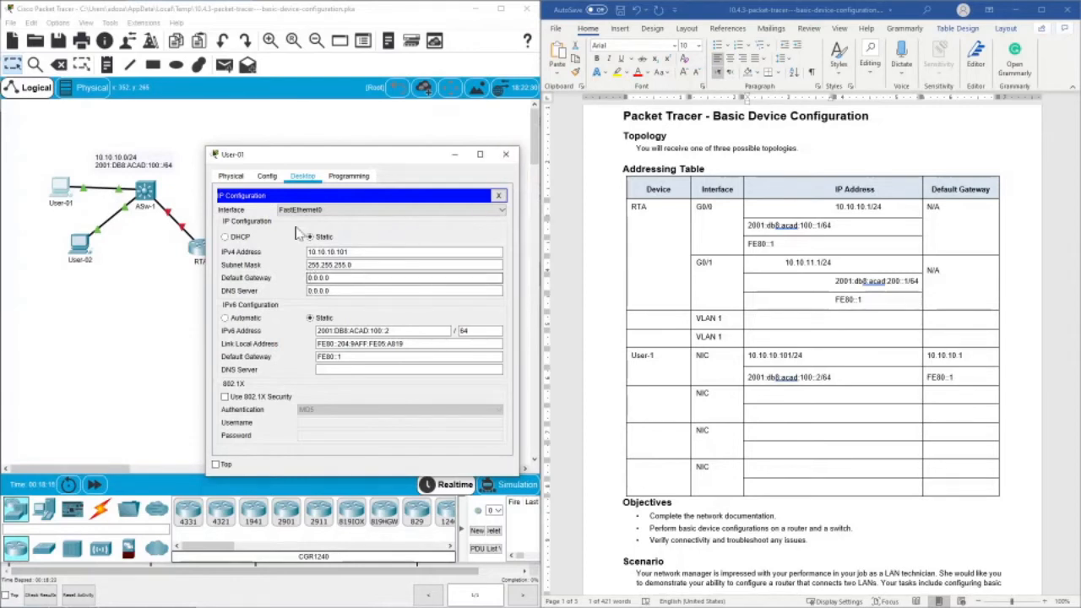
{"action": "left_click", "coordinate": [965, 358]}
{"action": "left_click_drag", "start_coordinate": [965, 358], "coordinate": [937, 355]}
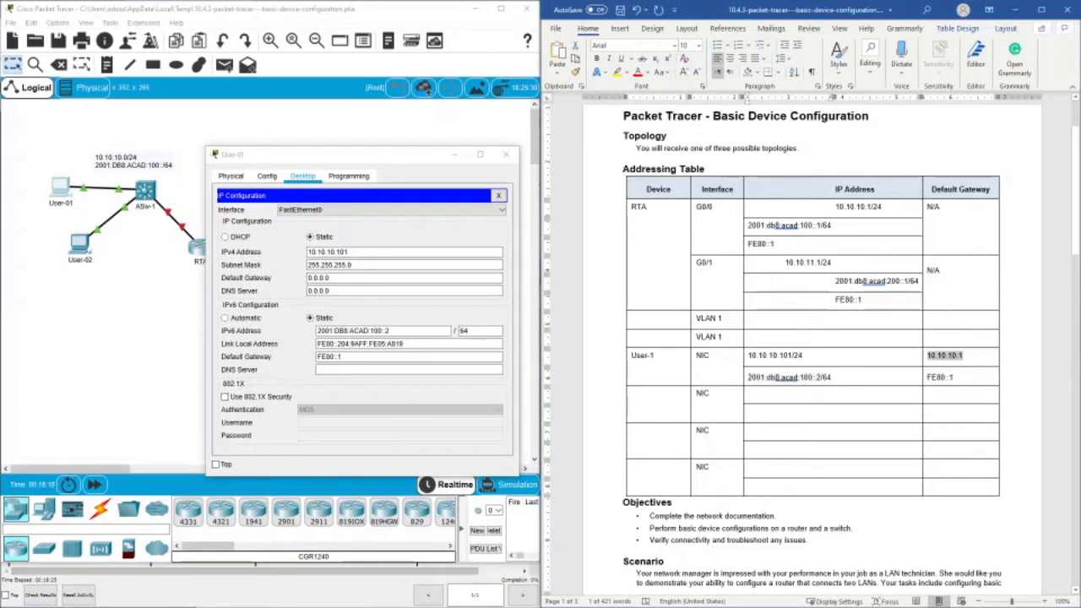
{"action": "right_click", "coordinate": [936, 357]}
{"action": "left_click", "coordinate": [968, 131]}
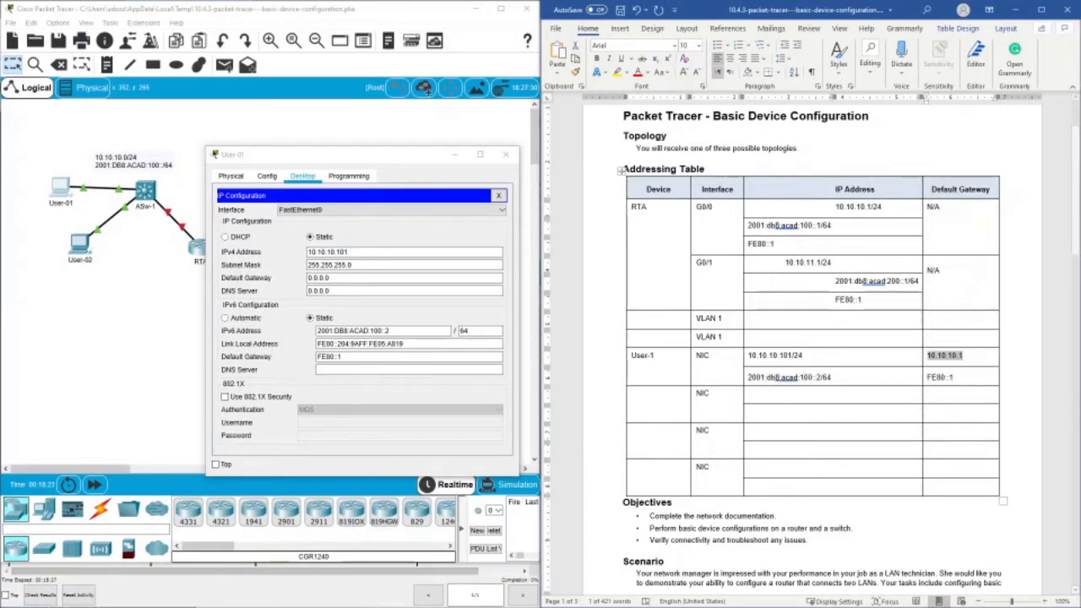
{"action": "left_click", "coordinate": [319, 278]}
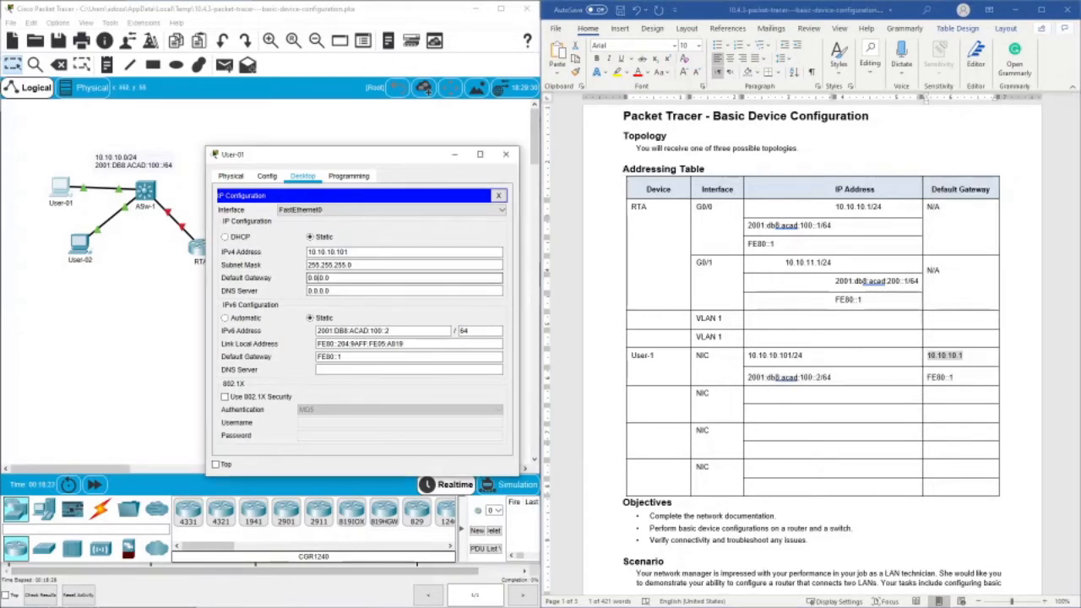
{"action": "double_click", "coordinate": [319, 278]}
{"action": "right_click", "coordinate": [317, 279]}
{"action": "left_click", "coordinate": [346, 340]}
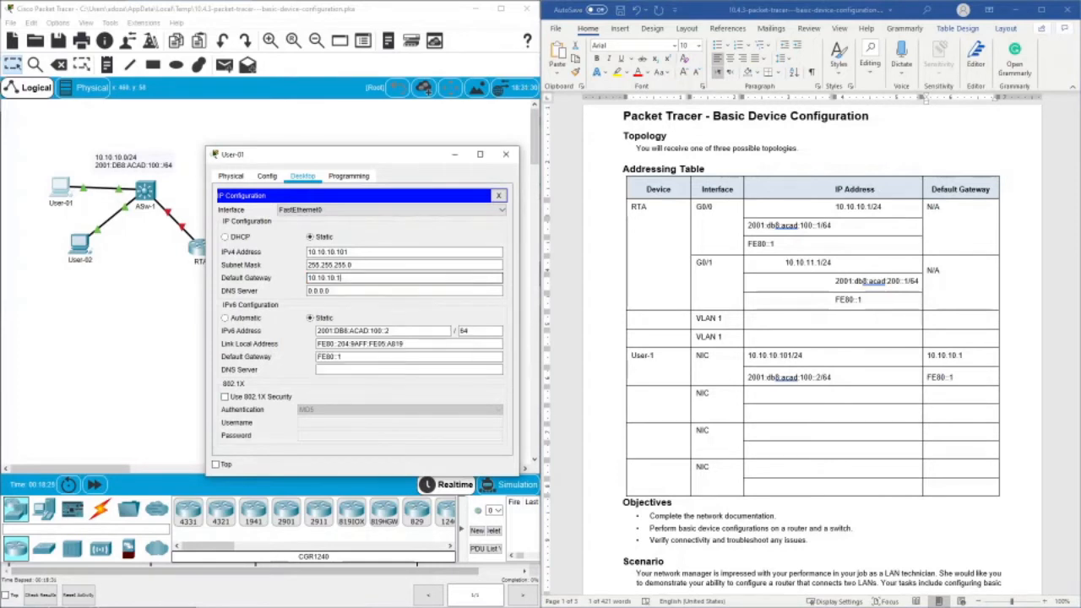
{"action": "left_click", "coordinate": [499, 195]}
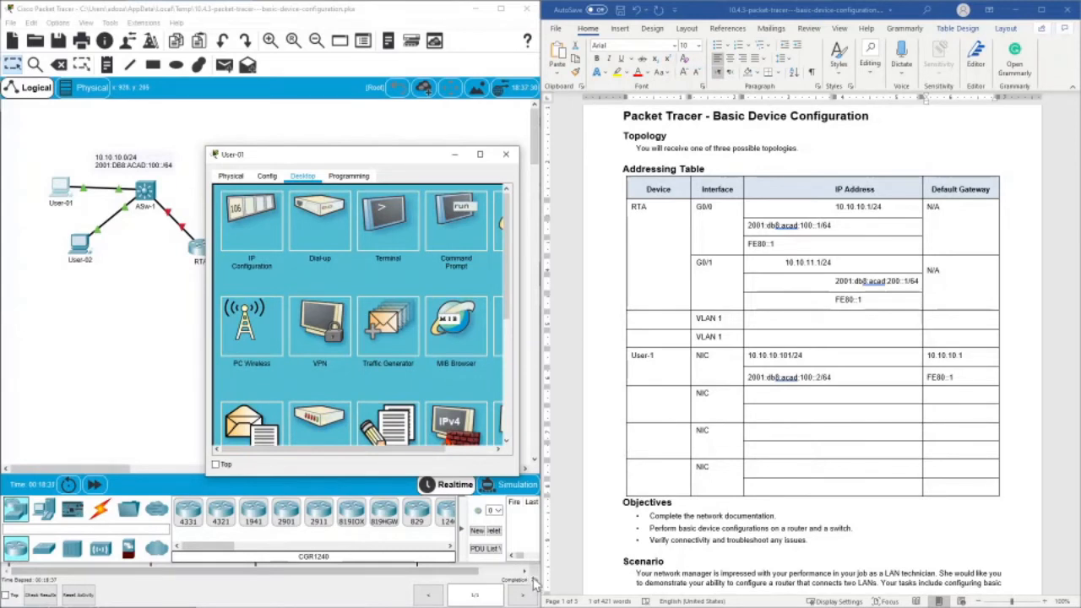
{"action": "left_click", "coordinate": [507, 156]}
- Open User-02's Command Prompt and run ipconfig
{"action": "left_click", "coordinate": [81, 243]}
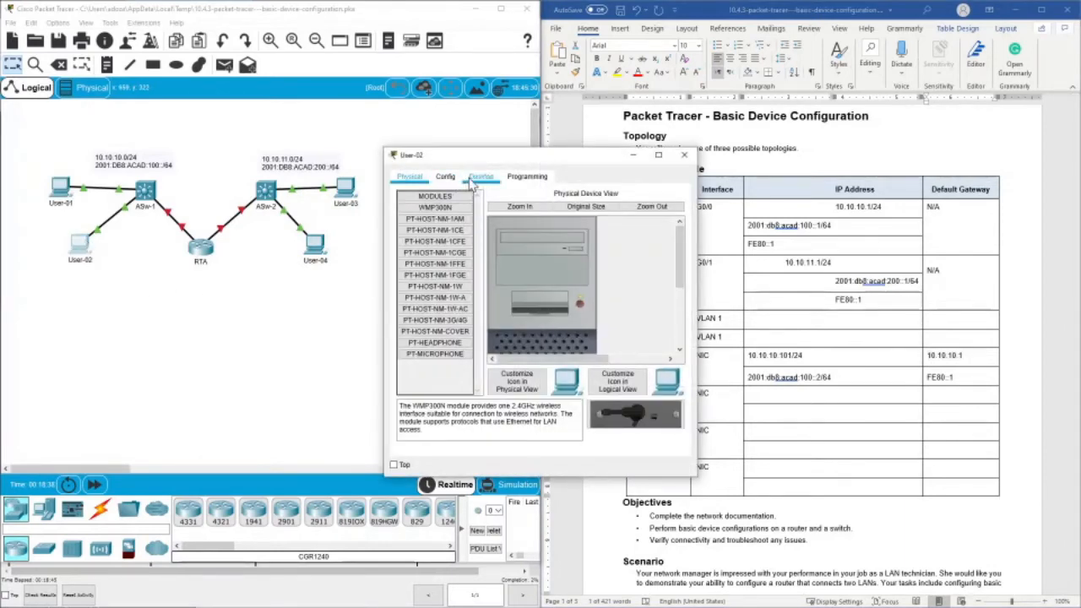
{"action": "left_click", "coordinate": [475, 177]}
{"action": "left_click", "coordinate": [637, 235]}
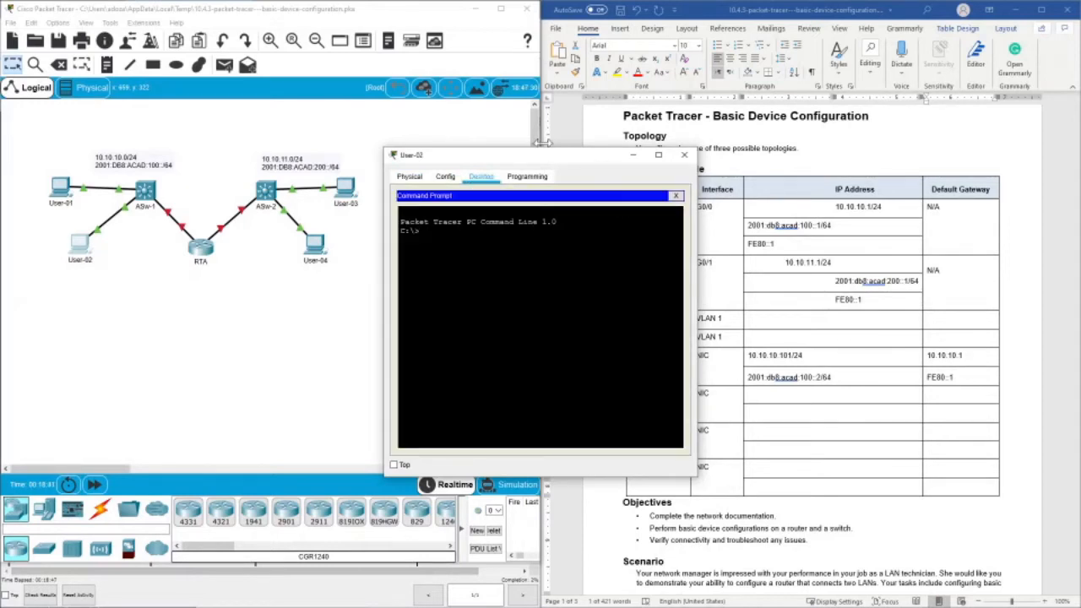
{"action": "left_click_drag", "start_coordinate": [538, 158], "coordinate": [348, 121]}
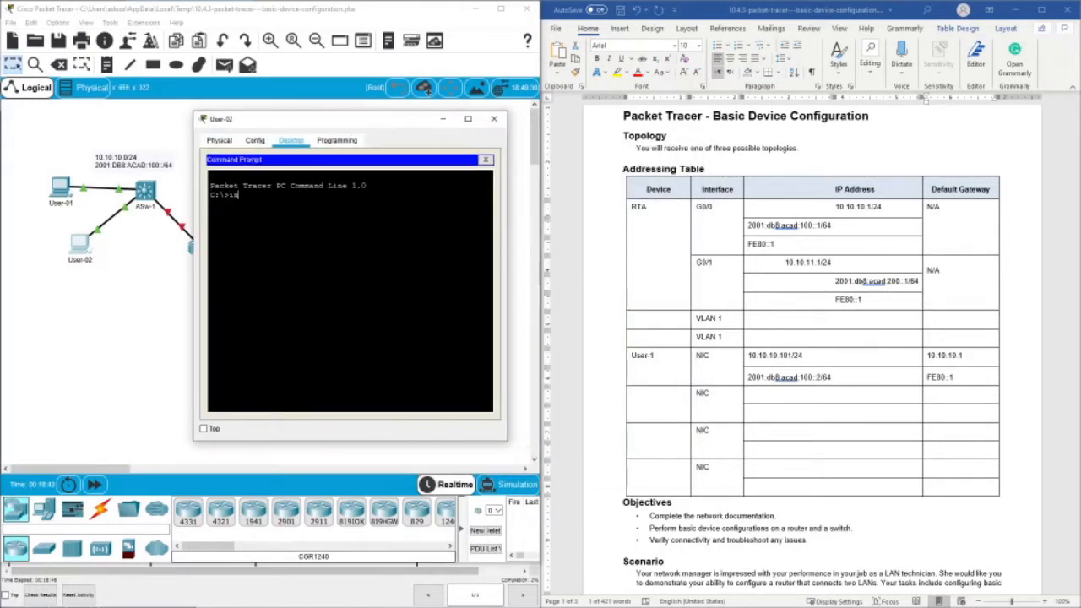
{"action": "type", "text": "ipconf"}
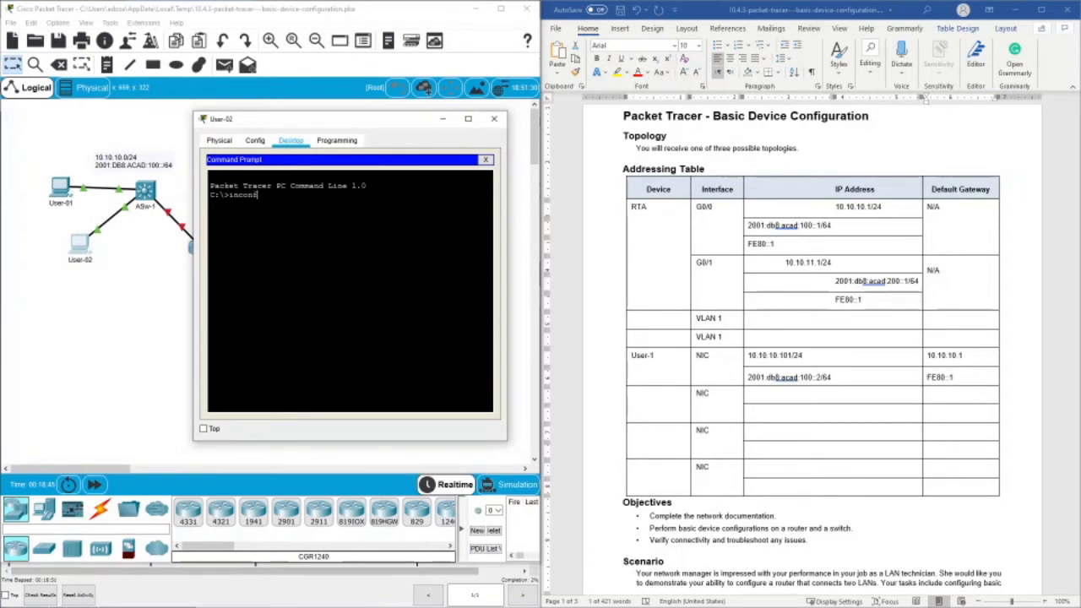
{"action": "type", "text": "ig"}
{"action": "key", "text": "Return"}
{"action": "type", "text": "ipconf"}
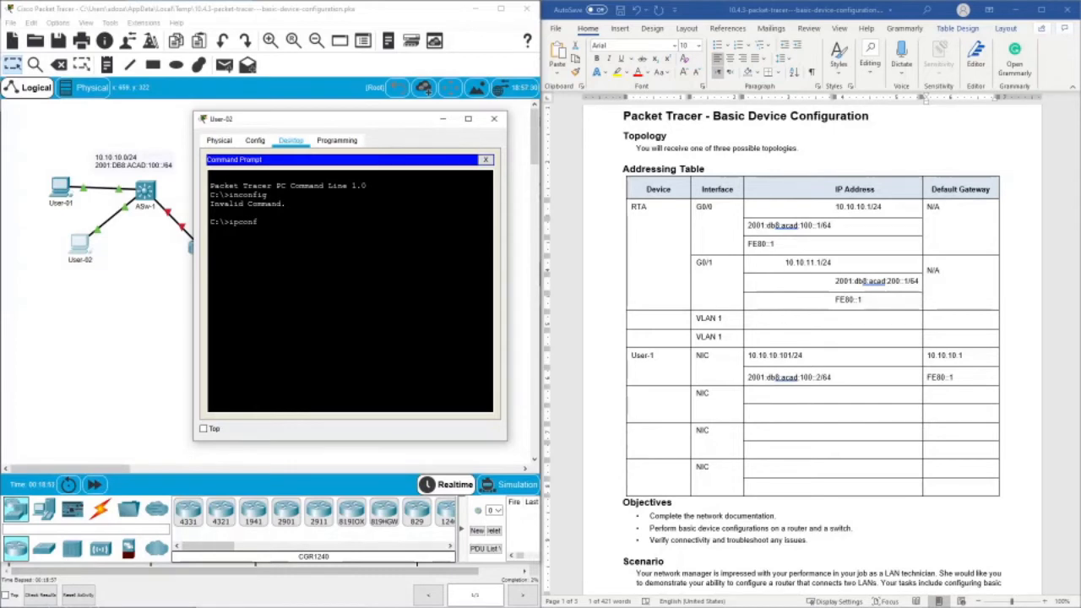
{"action": "type", "text": "ig"}
{"action": "key", "text": "Return"}
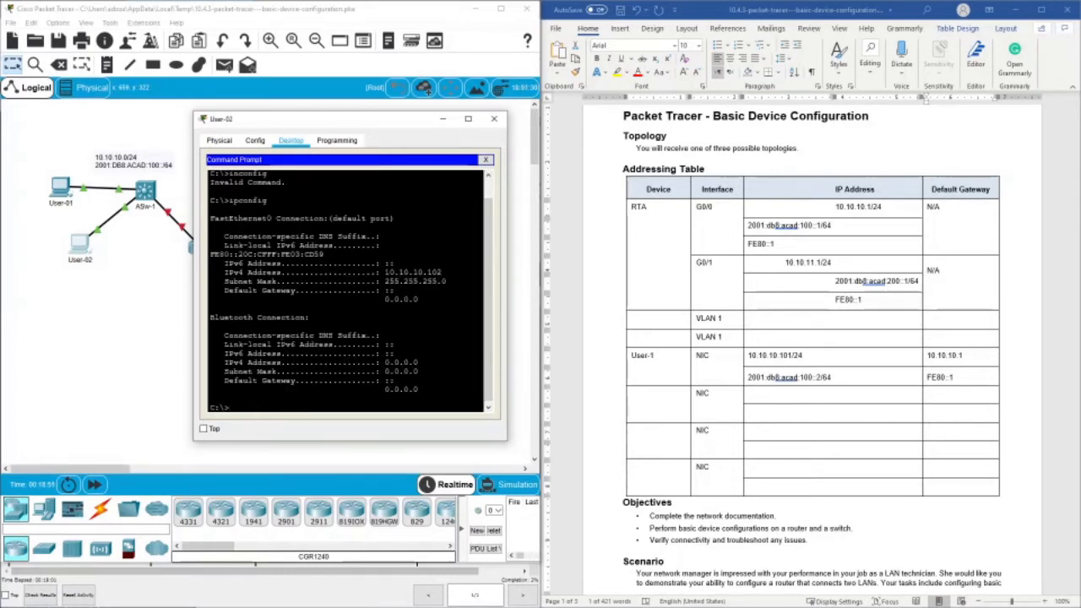
- Examine User-02's IPv4 address, subnet mask and default gateway in the ipconfig output, and close the device window
{"action": "left_click_drag", "start_coordinate": [384, 272], "coordinate": [440, 271]}
{"action": "left_click_drag", "start_coordinate": [385, 281], "coordinate": [447, 281]}
{"action": "left_click_drag", "start_coordinate": [383, 291], "coordinate": [394, 290]}
{"action": "left_click_drag", "start_coordinate": [385, 361], "coordinate": [418, 372]}
{"action": "left_click", "coordinate": [496, 122]}
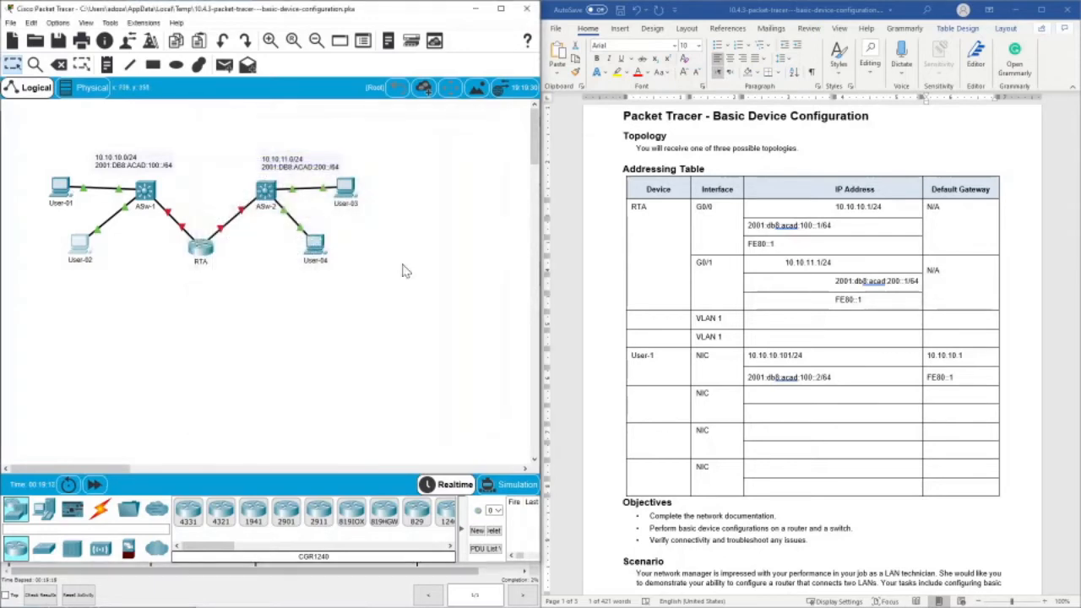
- Copy the IPv4 address 10.10.10.102 from User-02's IP configuration
{"action": "left_click", "coordinate": [80, 245]}
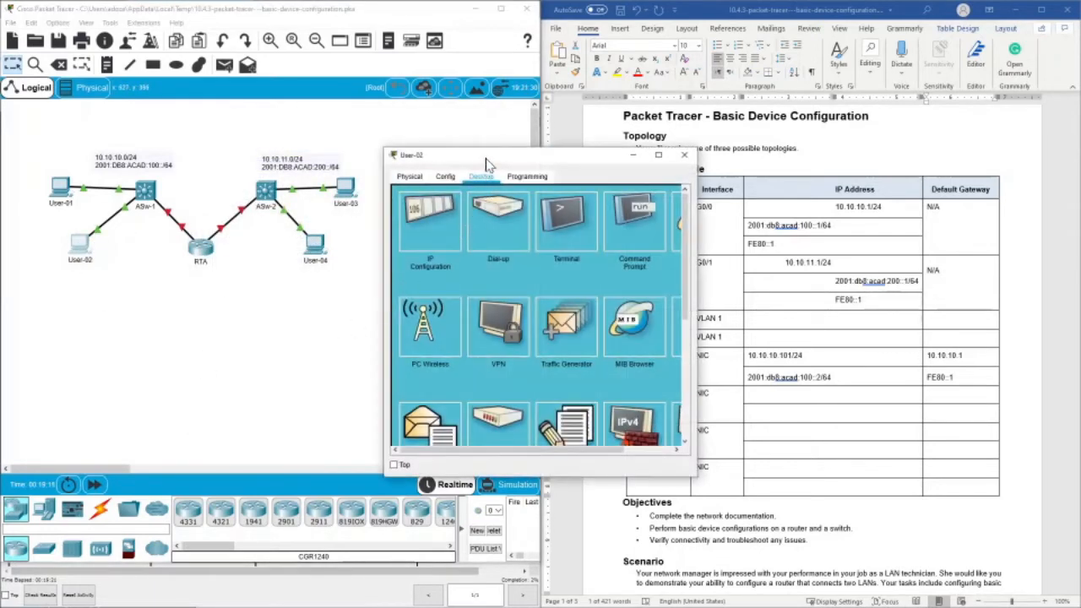
{"action": "left_click_drag", "start_coordinate": [486, 157], "coordinate": [241, 178]}
{"action": "left_click", "coordinate": [185, 240]}
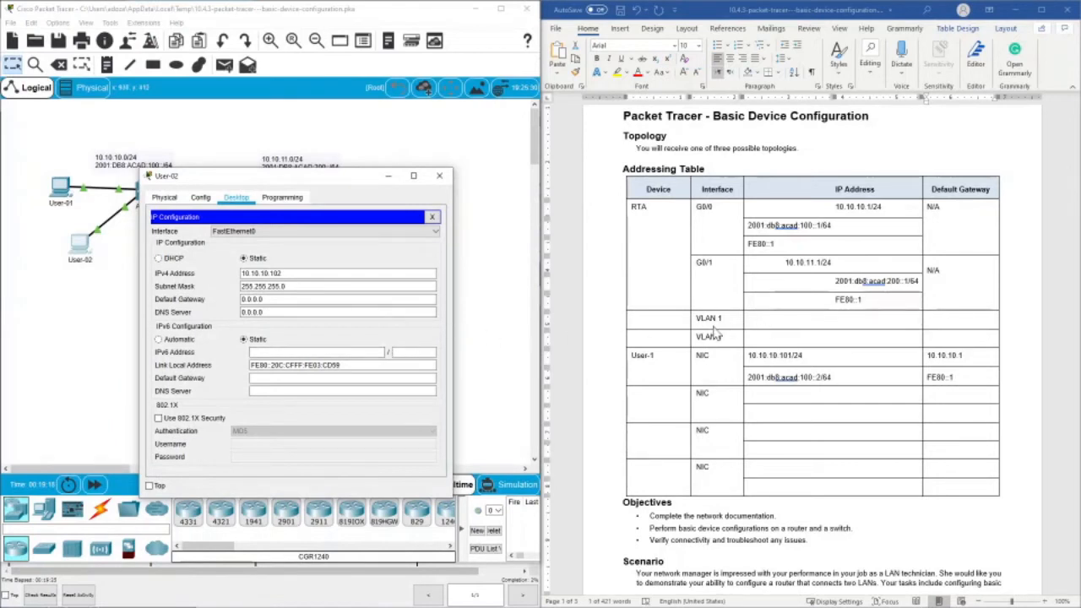
{"action": "left_click_drag", "start_coordinate": [283, 274], "coordinate": [273, 274]}
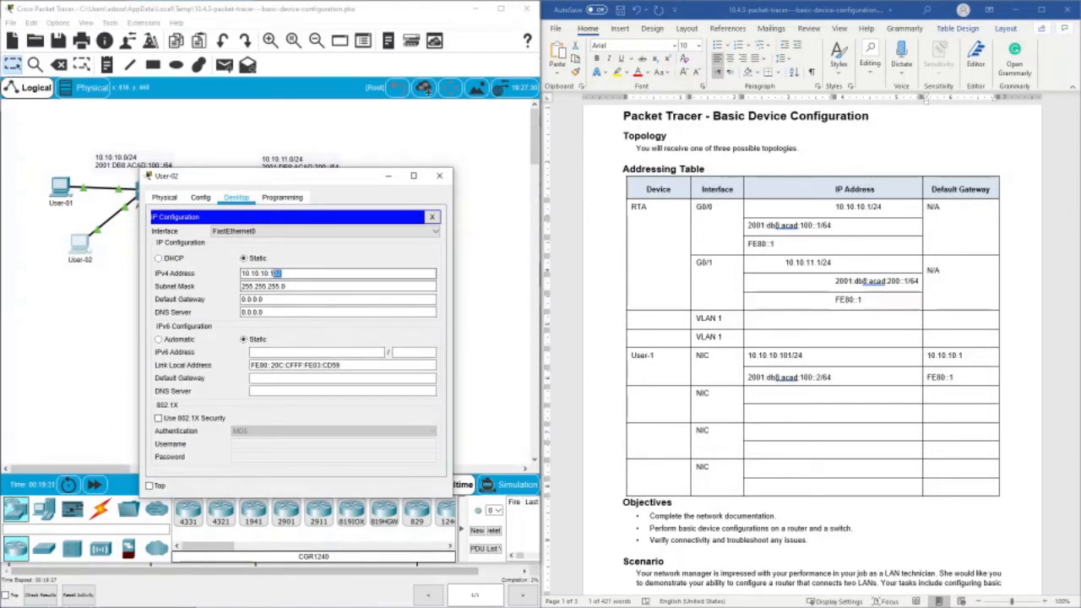
{"action": "right_click", "coordinate": [251, 271]}
{"action": "left_click", "coordinate": [282, 351]}
{"action": "key", "text": "ctrl+c"}
- In the Word addressing table, enter User-2 as the device of the second NIC row and paste 10.10.10.102 as its IPv4 address
{"action": "left_click", "coordinate": [657, 402]}
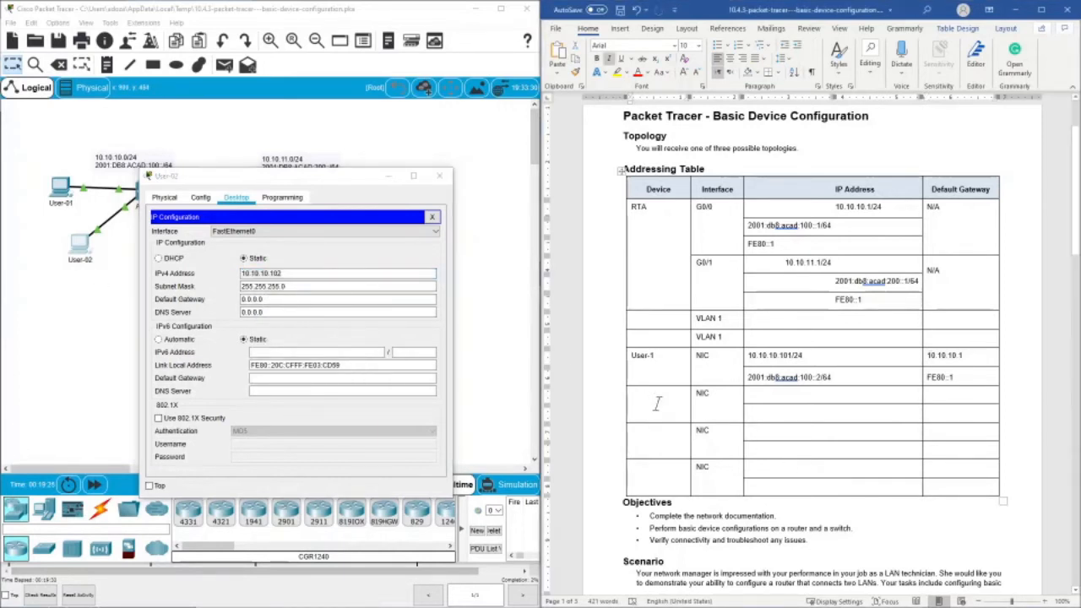
{"action": "double_click", "coordinate": [657, 403]}
{"action": "left_click", "coordinate": [664, 400]}
{"action": "double_click", "coordinate": [658, 391]}
{"action": "key", "text": "BackSpace"}
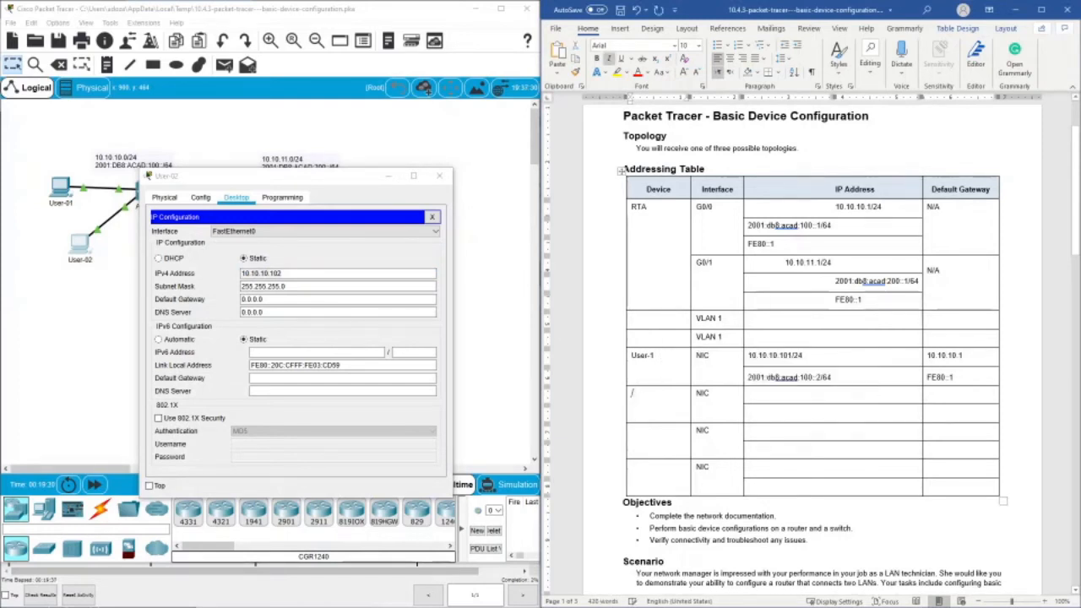
{"action": "double_click", "coordinate": [663, 396]}
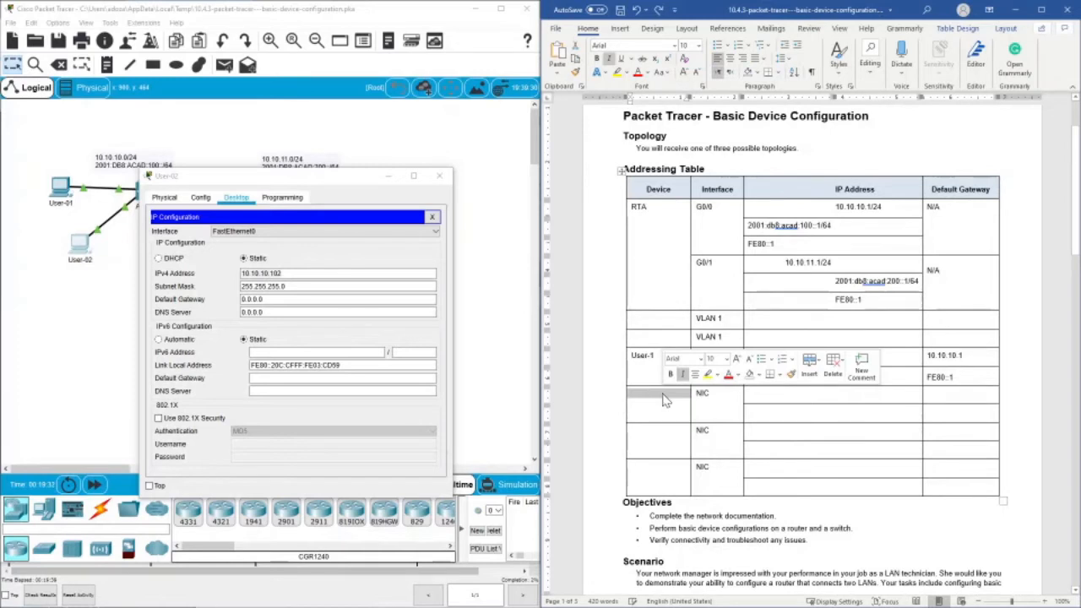
{"action": "type", "text": "User-2"}
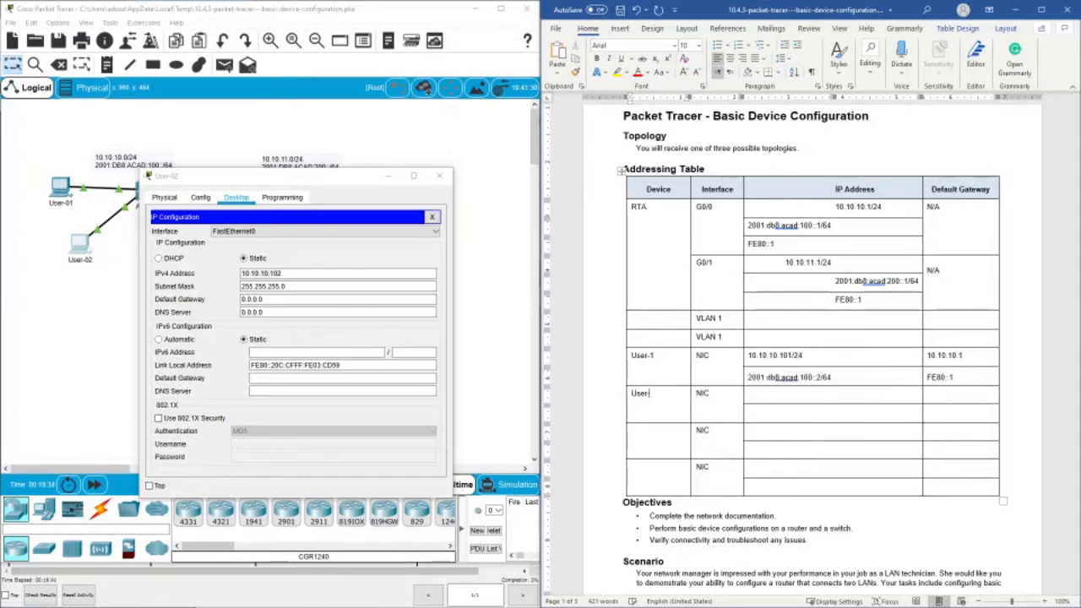
{"action": "right_click", "coordinate": [760, 397]}
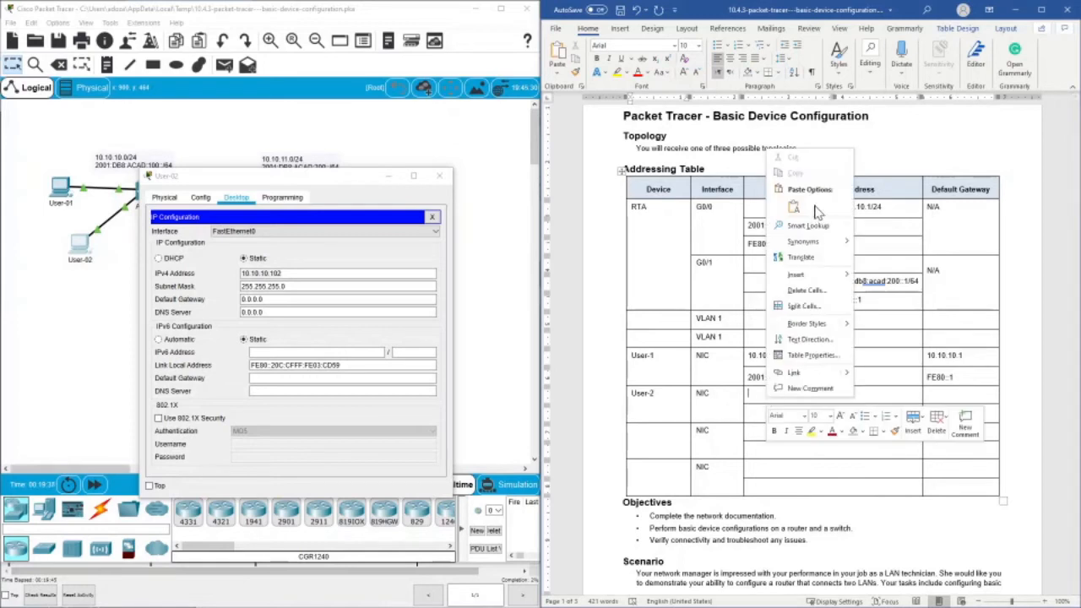
{"action": "left_click", "coordinate": [792, 207]}
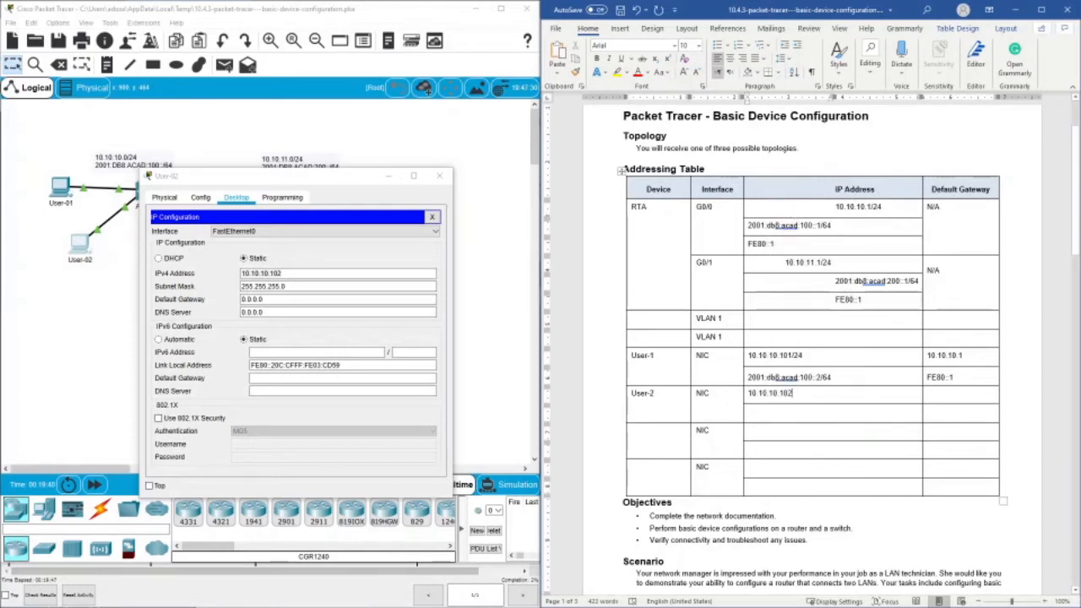
- Copy User-1's default gateway 10.10.10.1 into User-2's IPv4 default gateway cell in the Word addressing table
{"action": "left_click", "coordinate": [962, 403]}
{"action": "left_click_drag", "start_coordinate": [325, 175], "coordinate": [334, 270]}
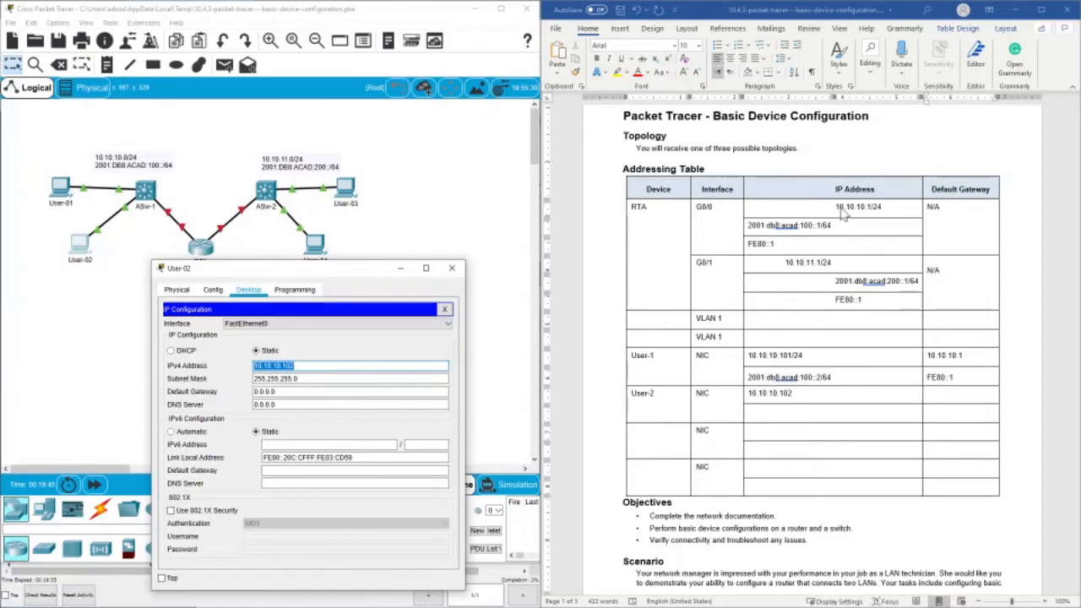
{"action": "left_click", "coordinate": [947, 394]}
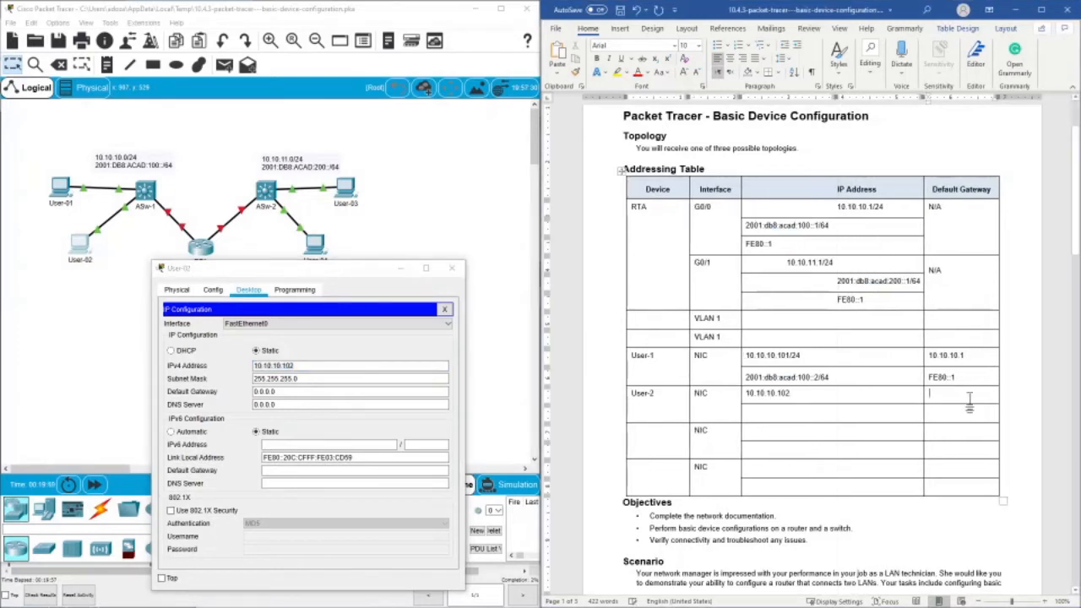
{"action": "double_click", "coordinate": [946, 355]}
{"action": "right_click", "coordinate": [943, 355]}
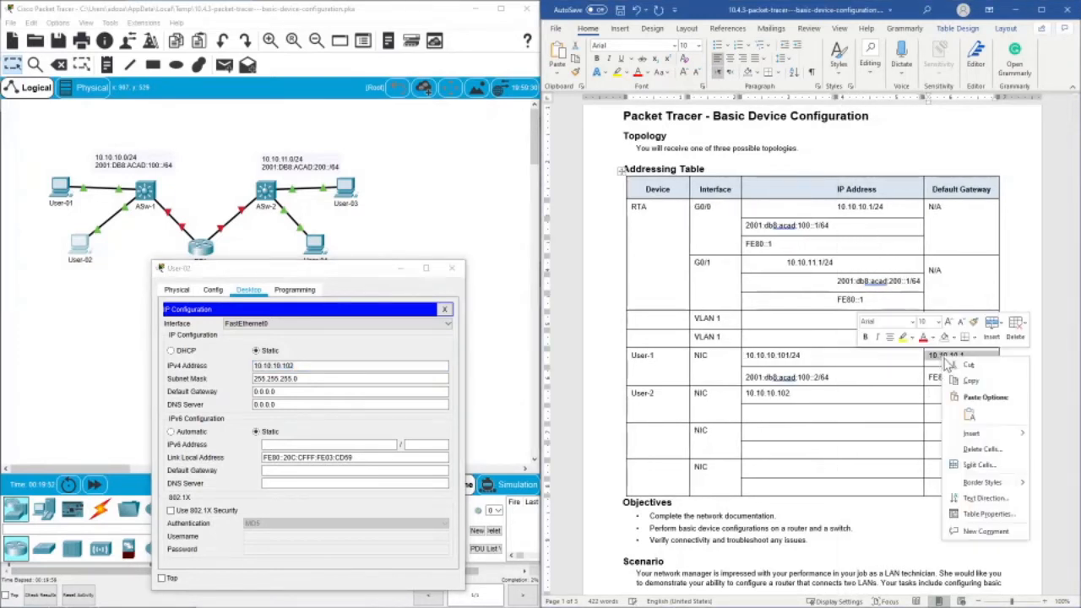
{"action": "left_click", "coordinate": [962, 382]}
{"action": "right_click", "coordinate": [950, 394]}
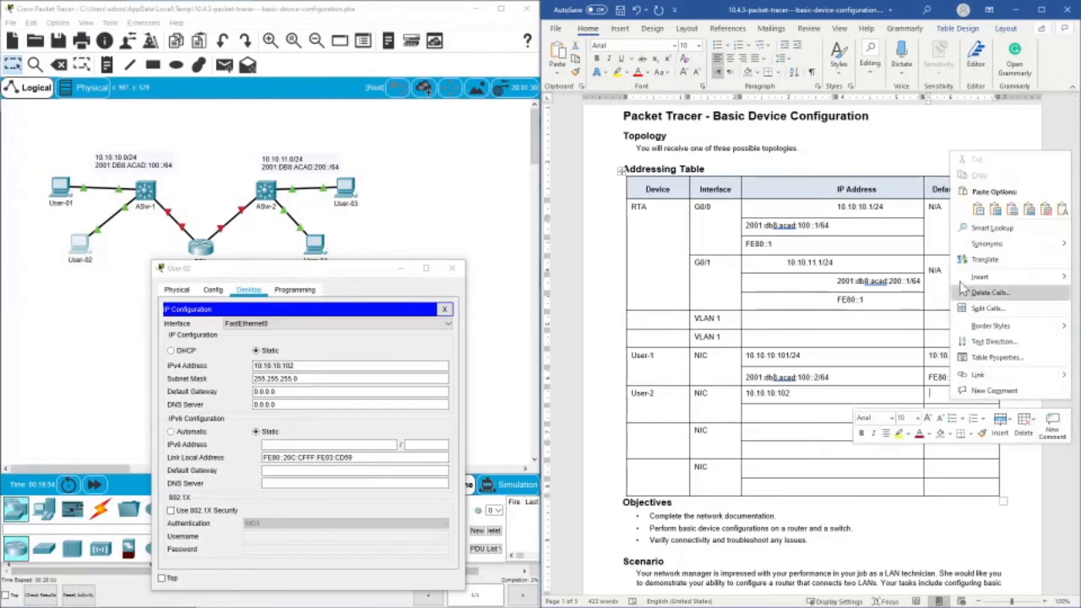
{"action": "left_click", "coordinate": [1061, 209]}
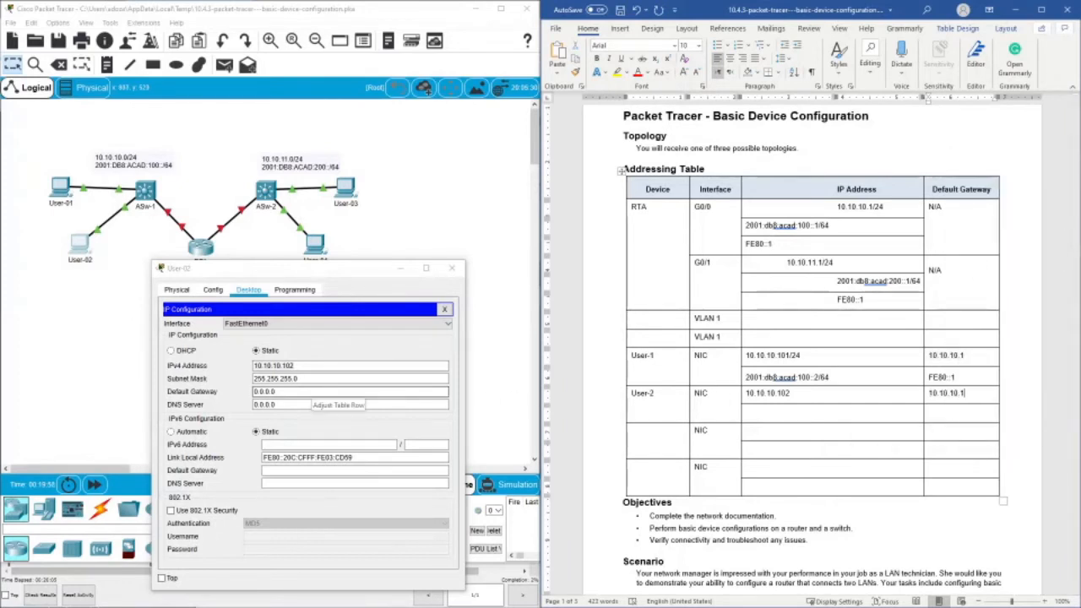
- Set the IPv4 default gateway in User-02's IP configuration to the copied 10.10.10.1
{"action": "triple_click", "coordinate": [270, 392]}
{"action": "right_click", "coordinate": [272, 391]}
{"action": "left_click", "coordinate": [308, 456]}
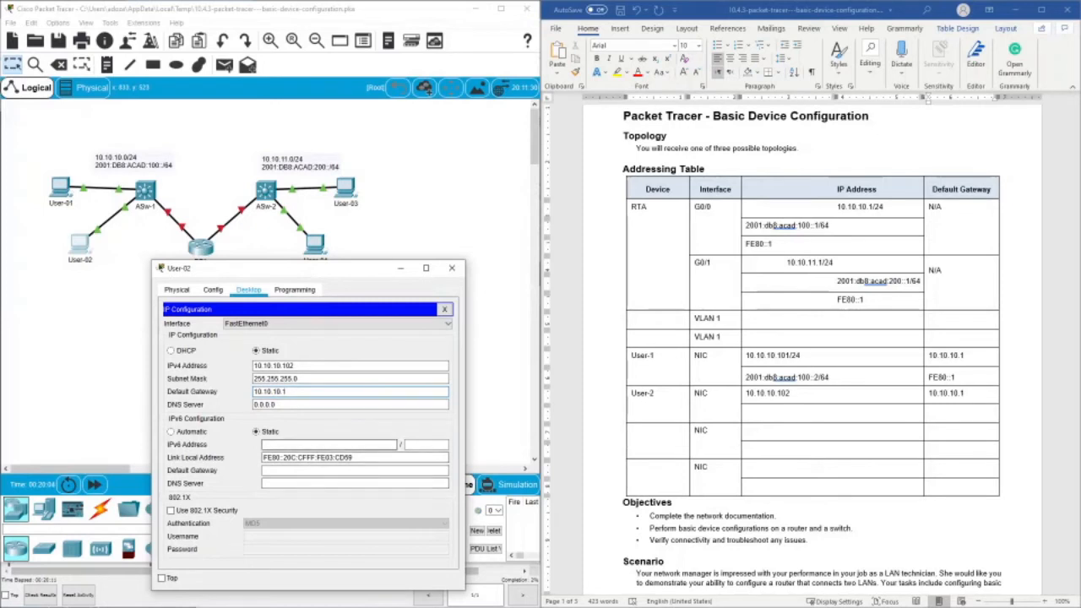
- In User-2's second table row, enter IPv6 address 2001:db8:acad:100::3/64, adapted from a copy of User-1's, and default gateway Fe80::1
{"action": "left_click", "coordinate": [831, 383]}
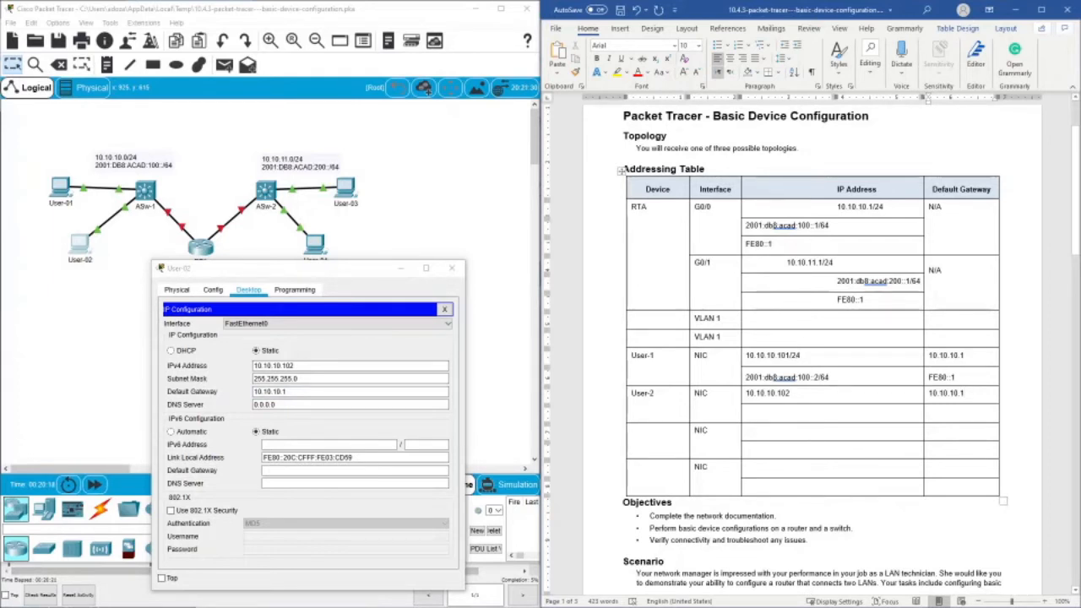
{"action": "mouse_move", "coordinate": [829, 377]}
{"action": "left_mouse_down"}
{"action": "mouse_move", "coordinate": [738, 377]}
{"action": "mouse_move", "coordinate": [827, 377]}
{"action": "left_mouse_up"}
{"action": "left_click", "coordinate": [747, 379]}
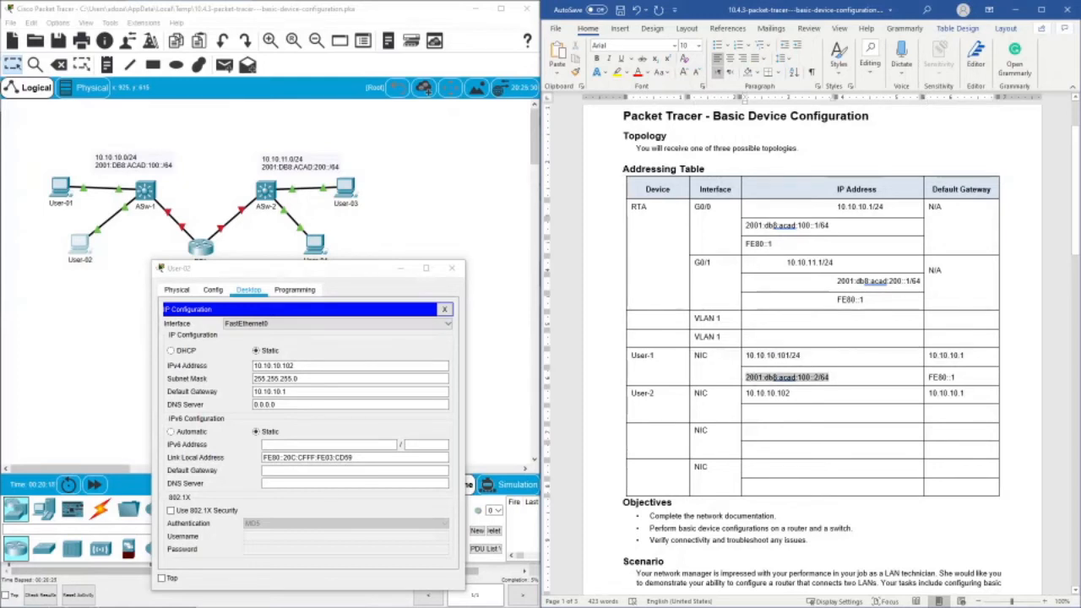
{"action": "right_click", "coordinate": [825, 377]}
{"action": "left_click", "coordinate": [892, 139]}
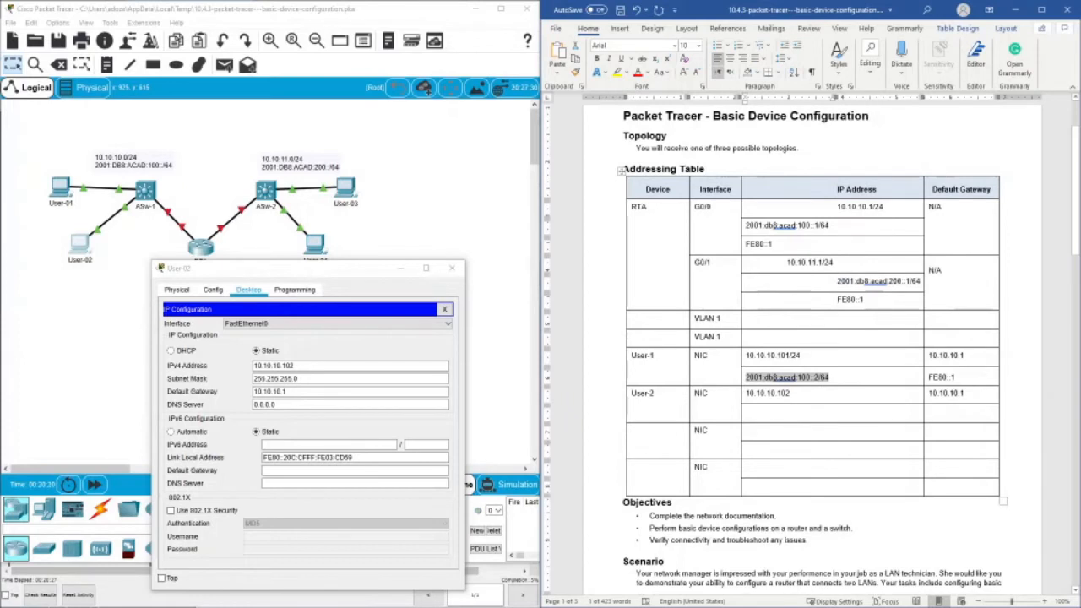
{"action": "right_click", "coordinate": [767, 413]}
{"action": "left_click", "coordinate": [846, 220]}
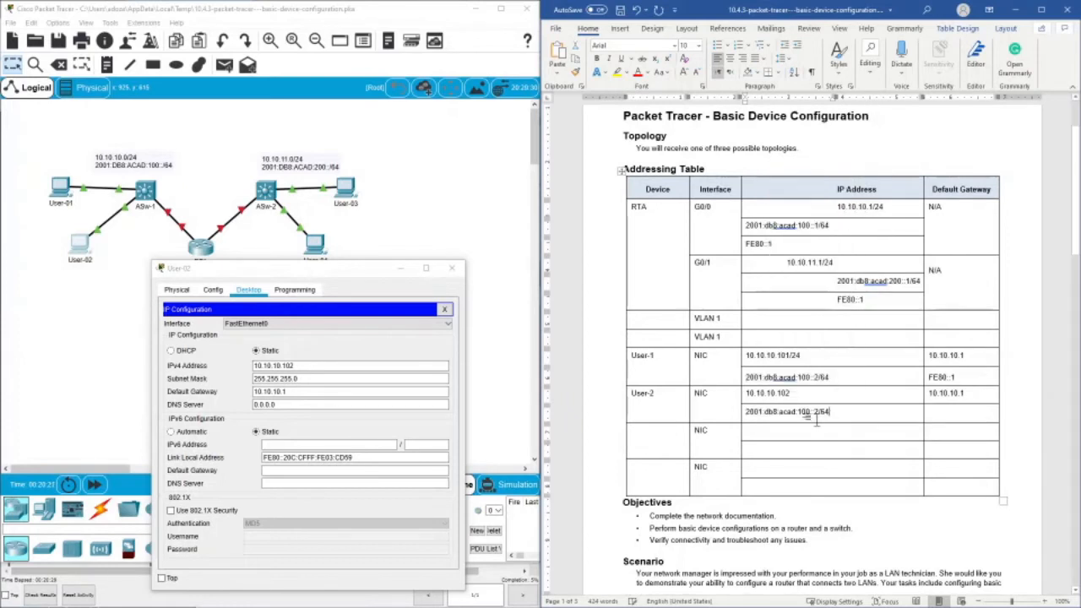
{"action": "key", "text": "BackSpace"}
{"action": "type", "text": "3"}
{"action": "left_click", "coordinate": [965, 419]}
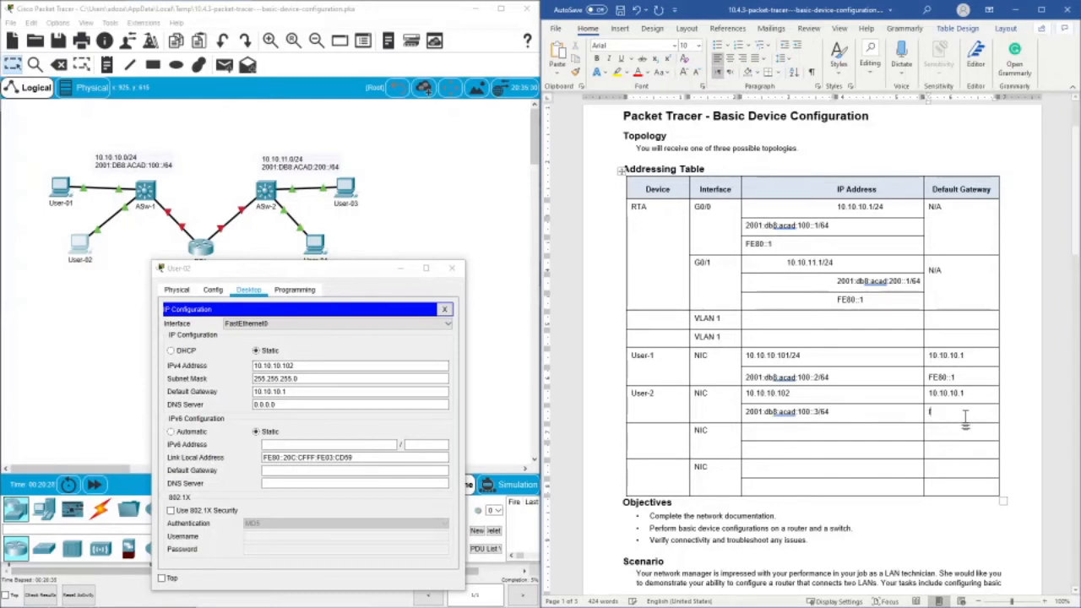
{"action": "type", "text": "Fe80::1"}
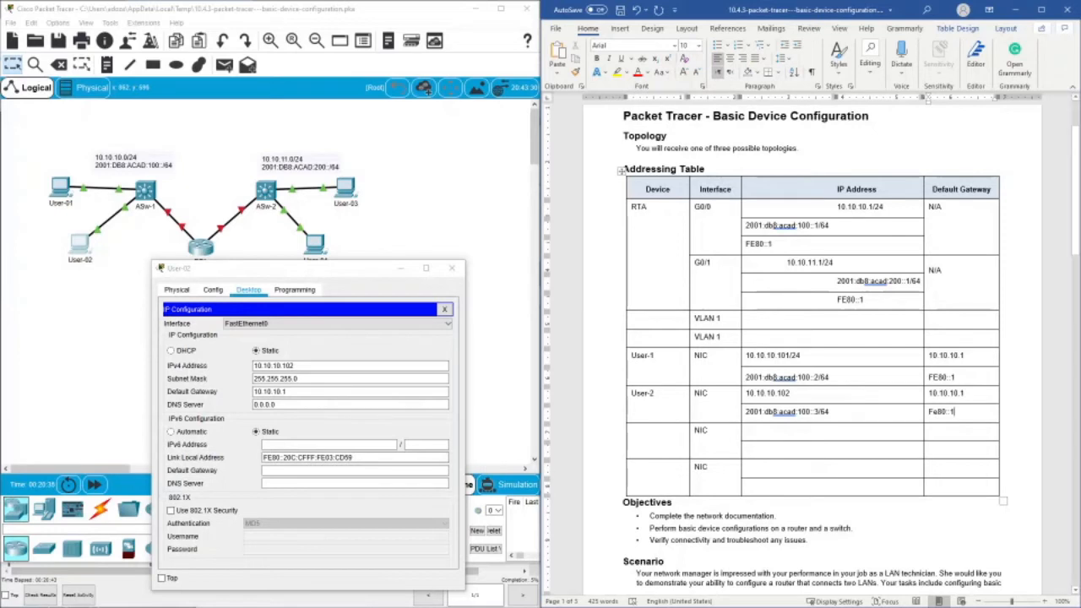
- Set User-02's static IPv6 address to 2001:db8:acad:100::3 with prefix 64 and its IPv6 default gateway to FE80::1
{"action": "right_click", "coordinate": [284, 445]}
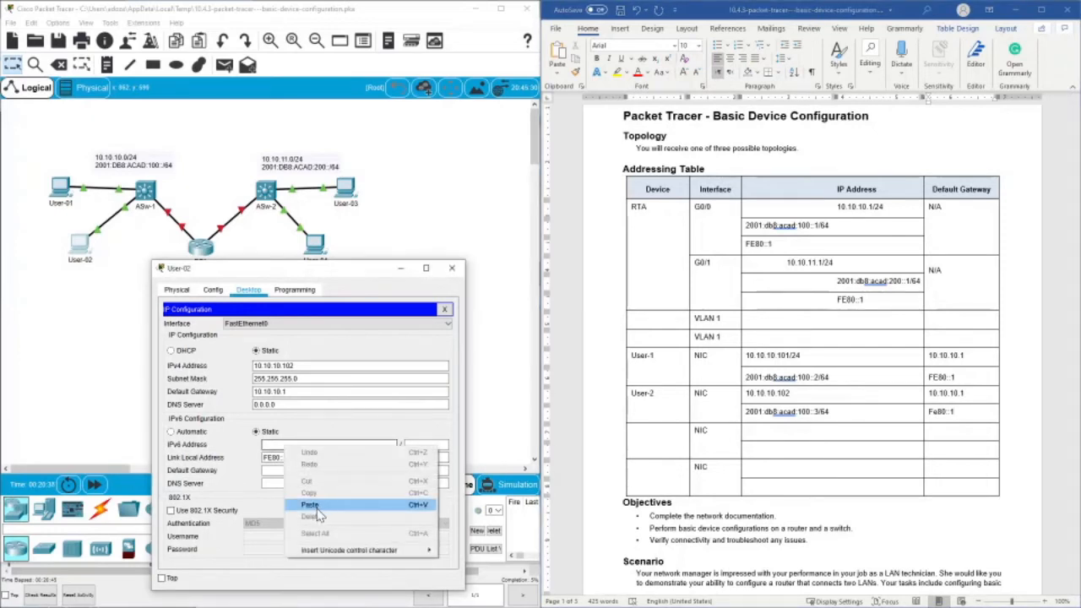
{"action": "left_click", "coordinate": [321, 505]}
{"action": "key", "text": "BackSpace"}
{"action": "key", "text": "BackSpace"}
{"action": "key", "text": "BackSpace"}
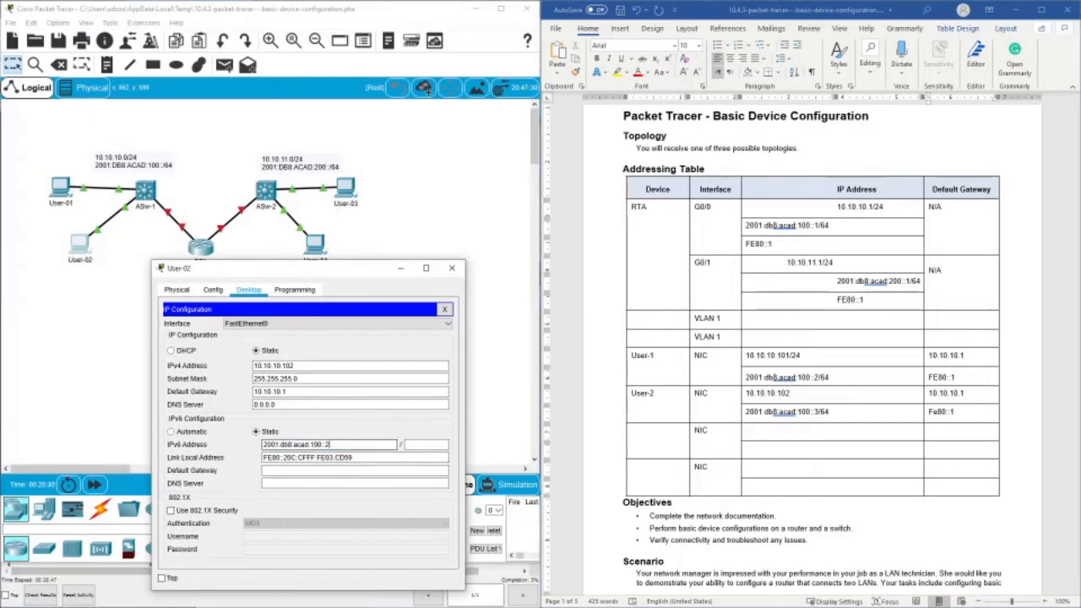
{"action": "key", "text": "Tab"}
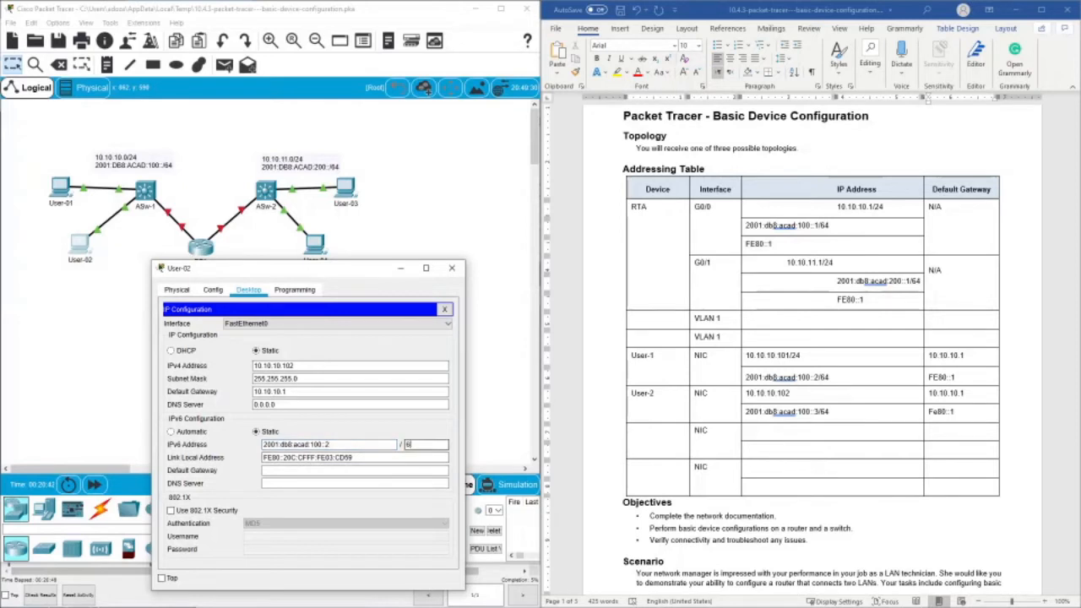
{"action": "left_click", "coordinate": [331, 444]}
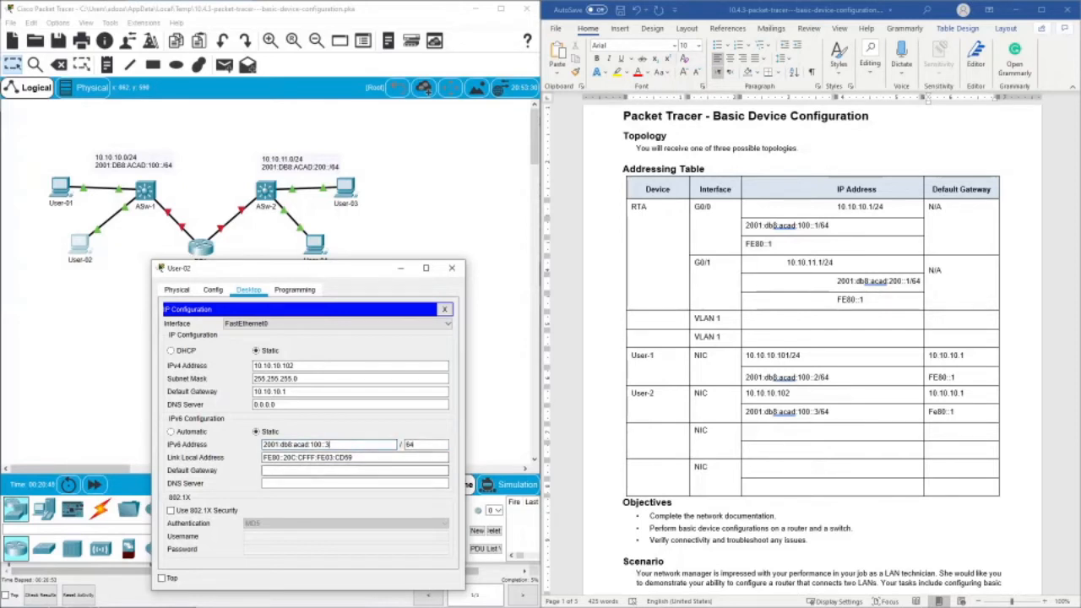
{"action": "left_click", "coordinate": [325, 470]}
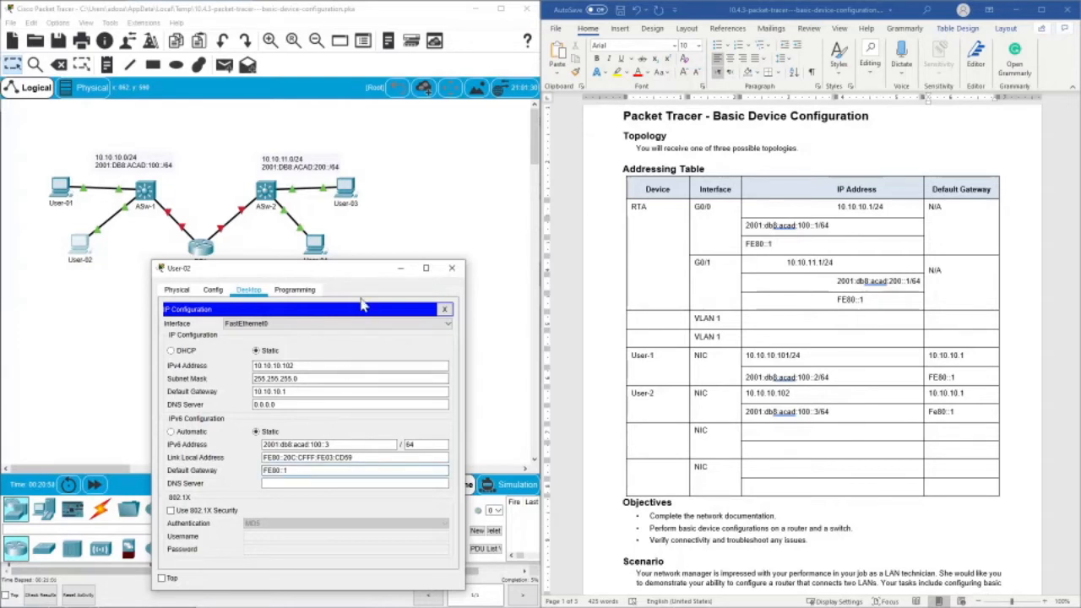
- Close User-02's IP configuration and its device window
{"action": "left_click_drag", "start_coordinate": [296, 268], "coordinate": [272, 177]}
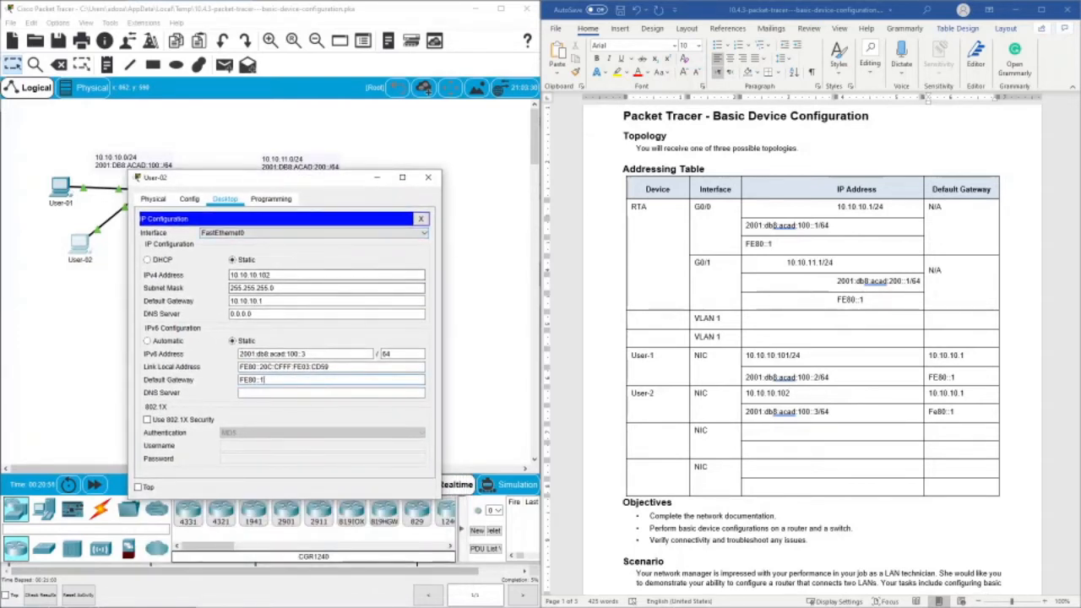
{"action": "type", "text": "02"}
{"action": "left_click", "coordinate": [420, 219]}
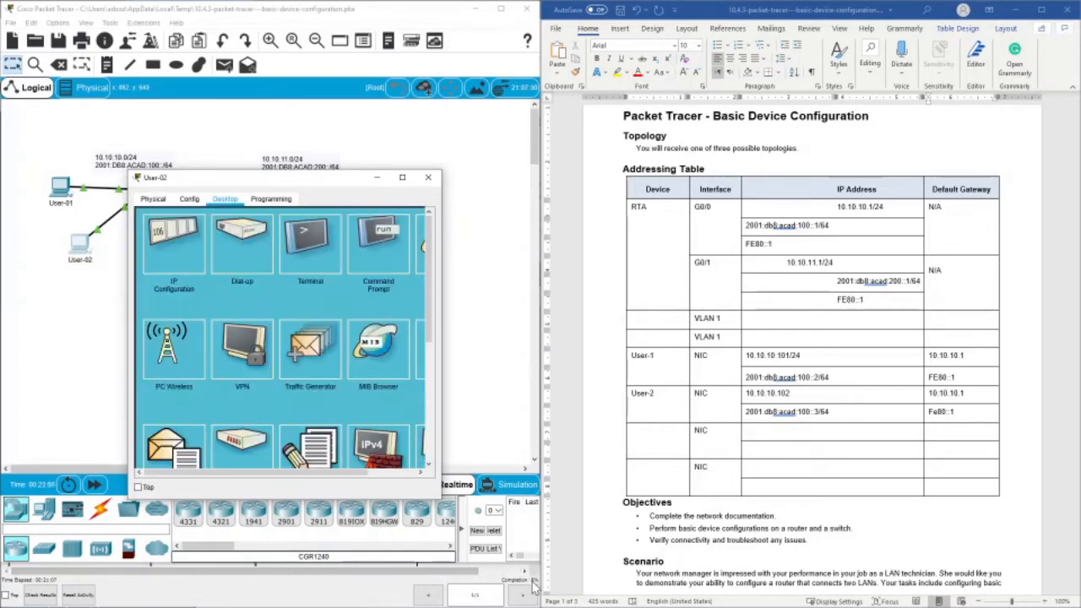
{"action": "left_click", "coordinate": [428, 178]}
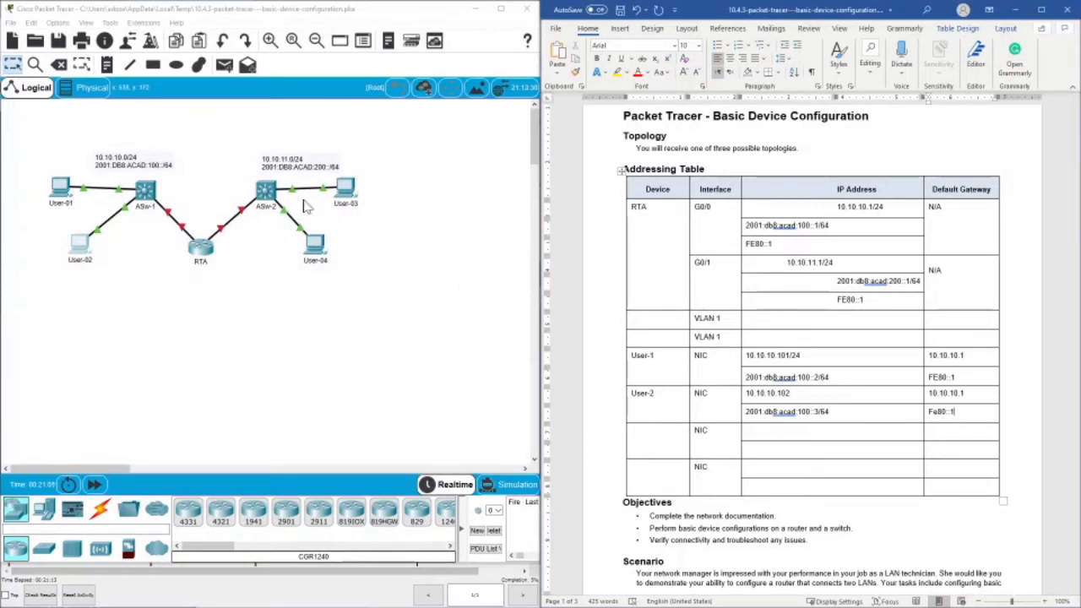
- Open User-03's IP configuration and copy its IPv4 address 10.10.11.101
{"action": "left_click", "coordinate": [346, 190]}
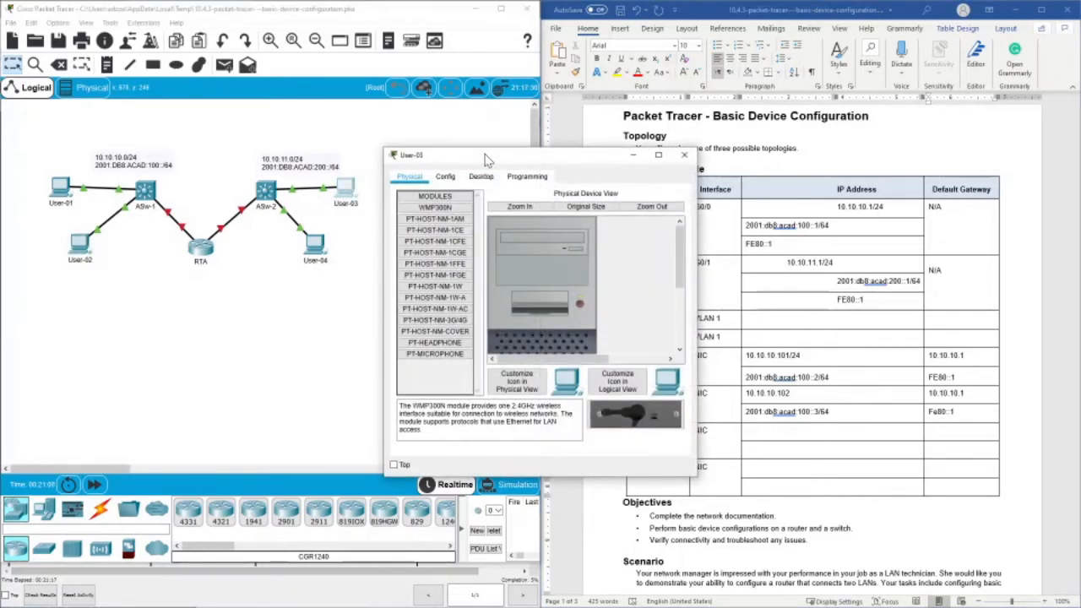
{"action": "left_click_drag", "start_coordinate": [492, 150], "coordinate": [342, 162]}
{"action": "left_click", "coordinate": [336, 180]}
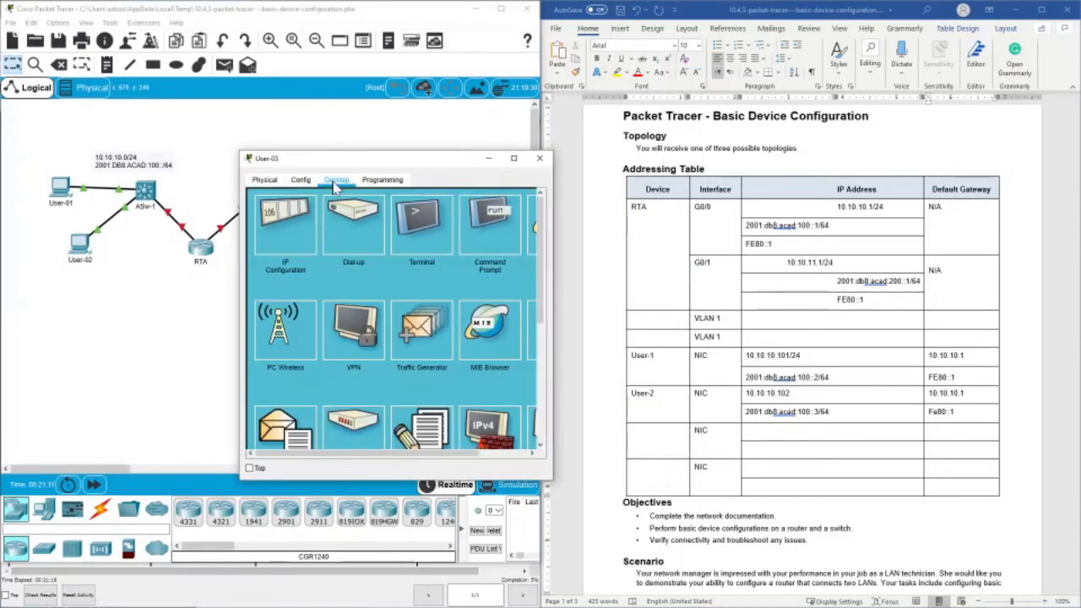
{"action": "left_click", "coordinate": [287, 221]}
{"action": "left_click_drag", "start_coordinate": [382, 256], "coordinate": [352, 255]}
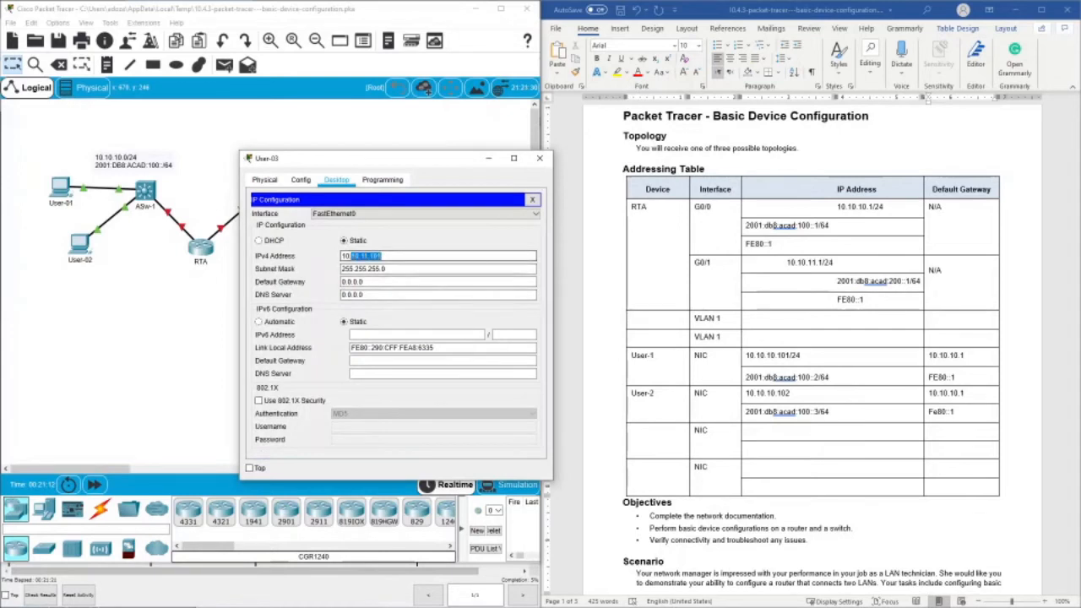
{"action": "right_click", "coordinate": [352, 256]}
{"action": "left_click", "coordinate": [373, 305]}
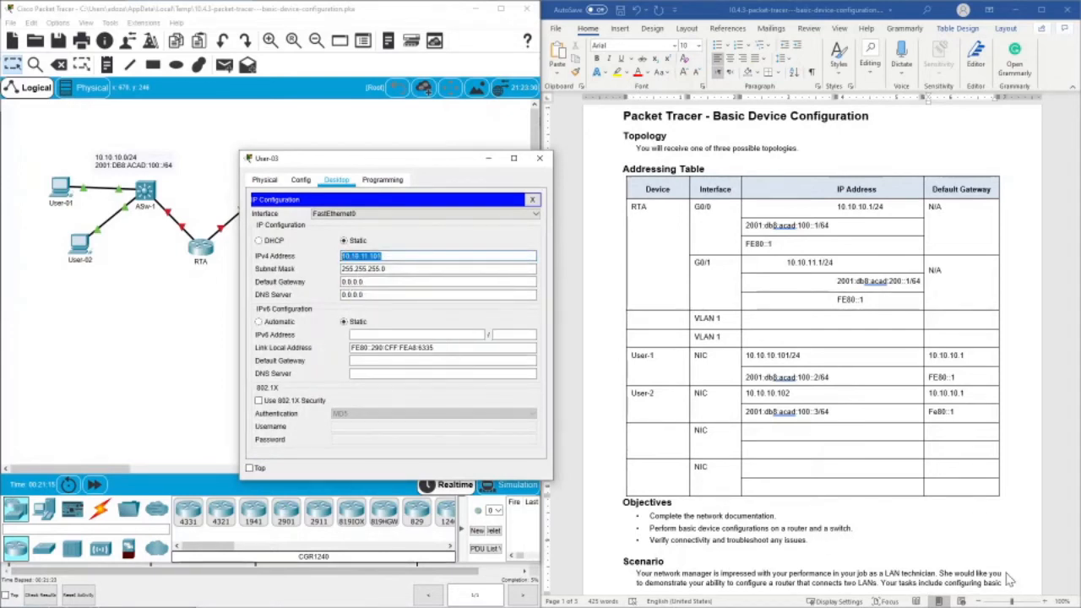
- Paste 10.10.11.101 as the third NIC row's IPv4 address and append /24 to it and to User-2's IPv4 address
{"action": "right_click", "coordinate": [772, 435]}
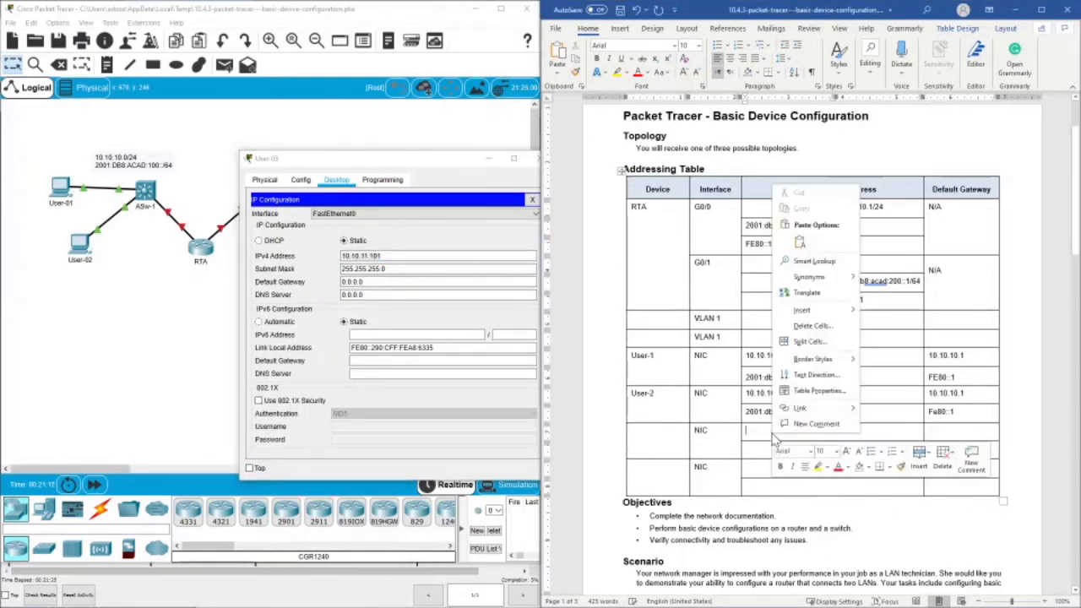
{"action": "left_click", "coordinate": [800, 243]}
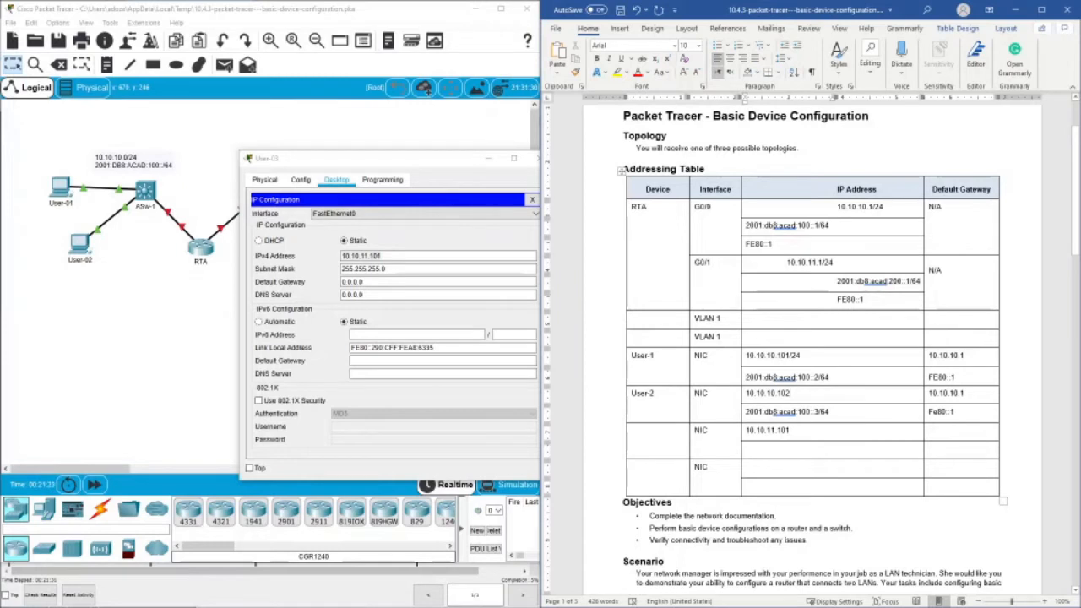
{"action": "type", "text": "/"}
{"action": "type", "text": "/"}
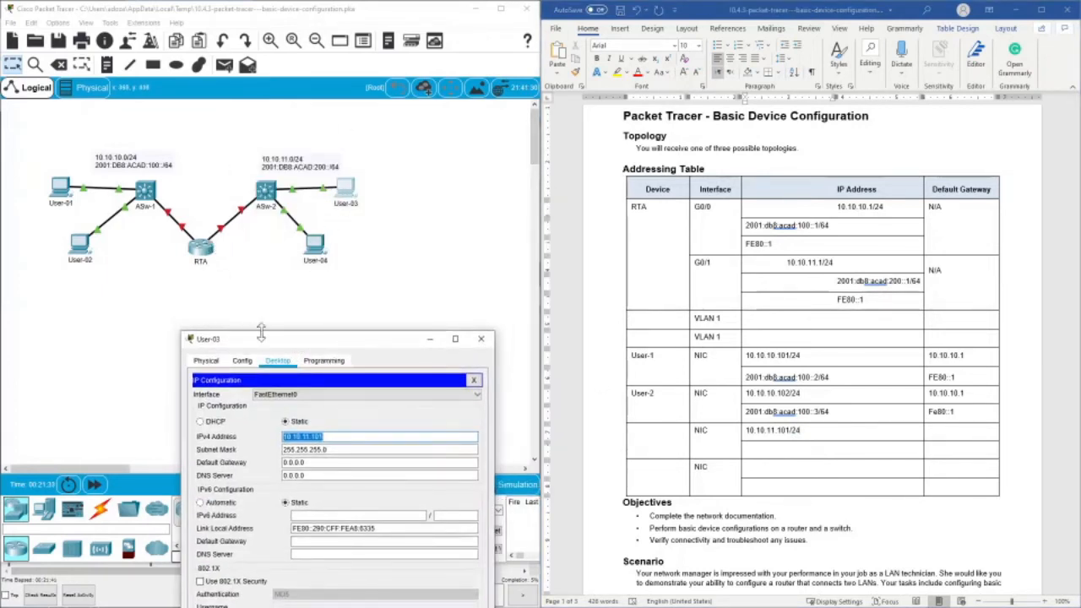
- Copy 10.10.11.1 from RTA's G0/1 row into the third NIC row's default gateway cell
{"action": "left_click_drag", "start_coordinate": [267, 339], "coordinate": [261, 225]}
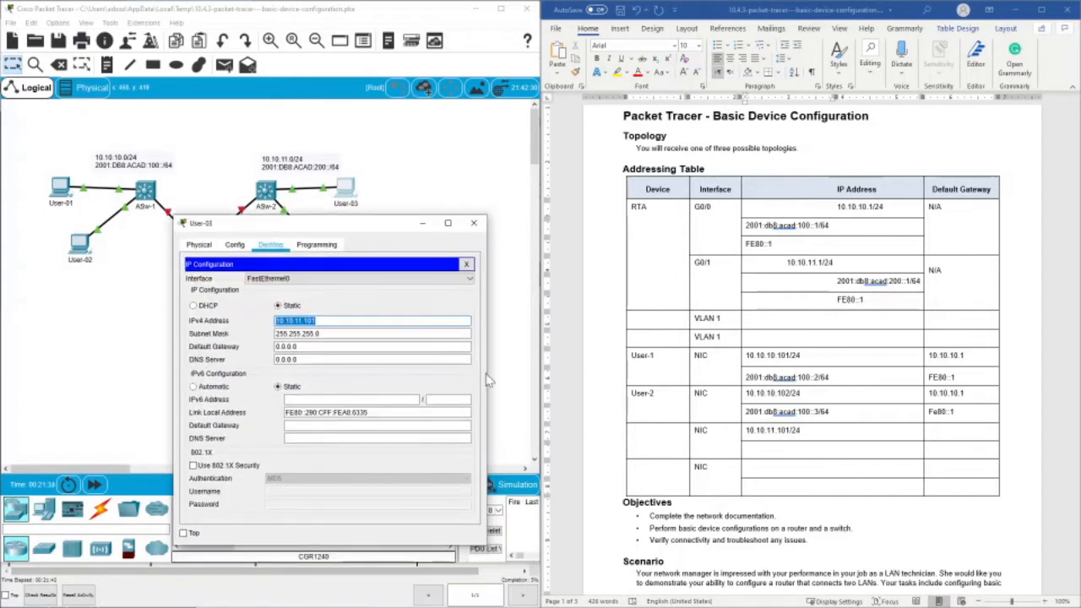
{"action": "left_click", "coordinate": [828, 263]}
{"action": "left_click_drag", "start_coordinate": [787, 263], "coordinate": [823, 265]}
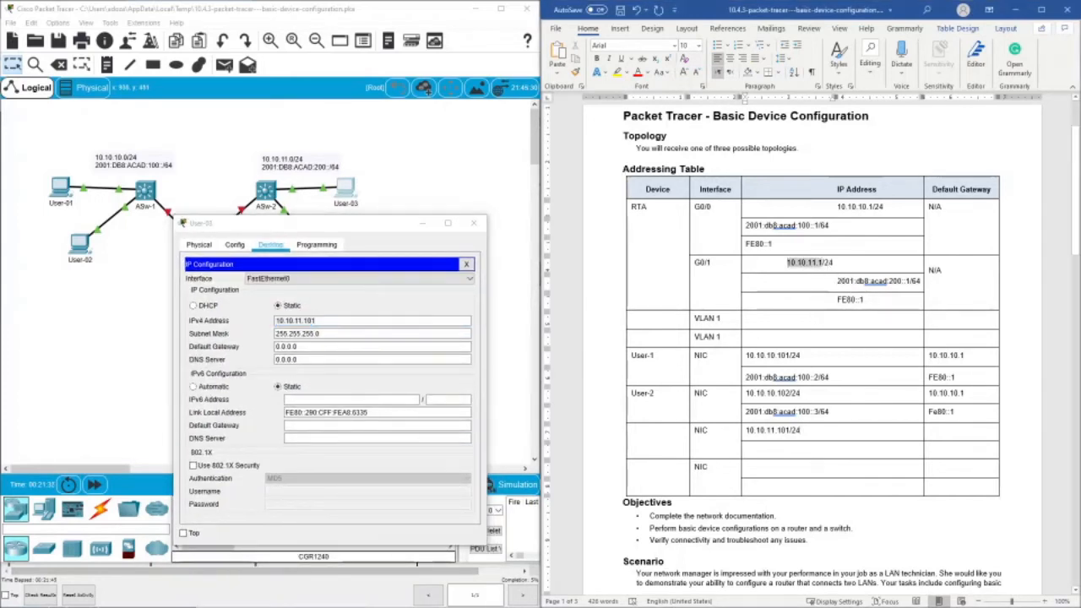
{"action": "right_click", "coordinate": [817, 266]}
{"action": "left_click", "coordinate": [845, 287]}
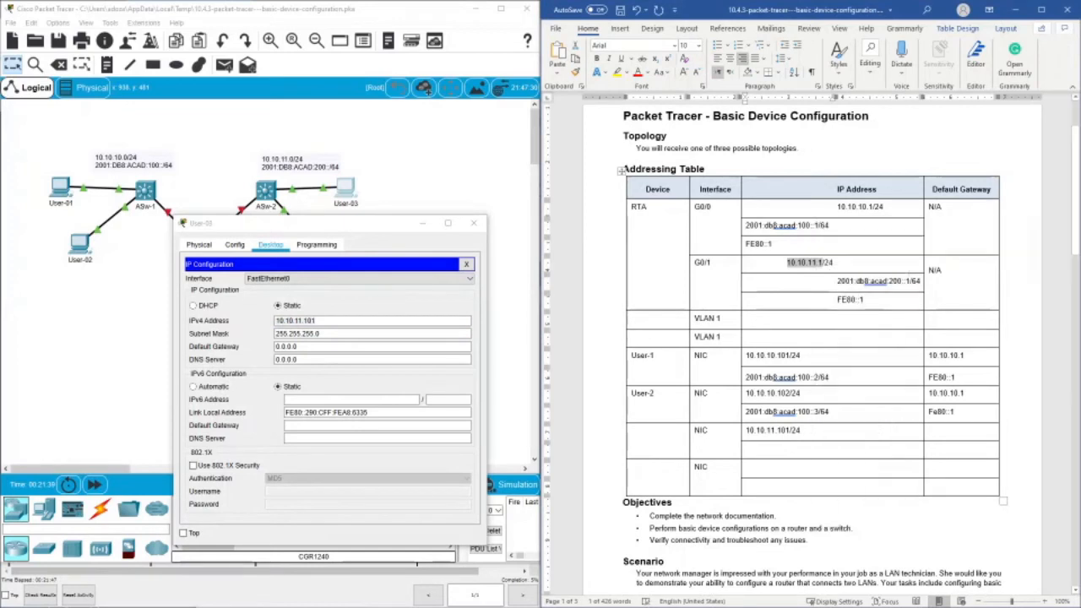
{"action": "right_click", "coordinate": [937, 432]}
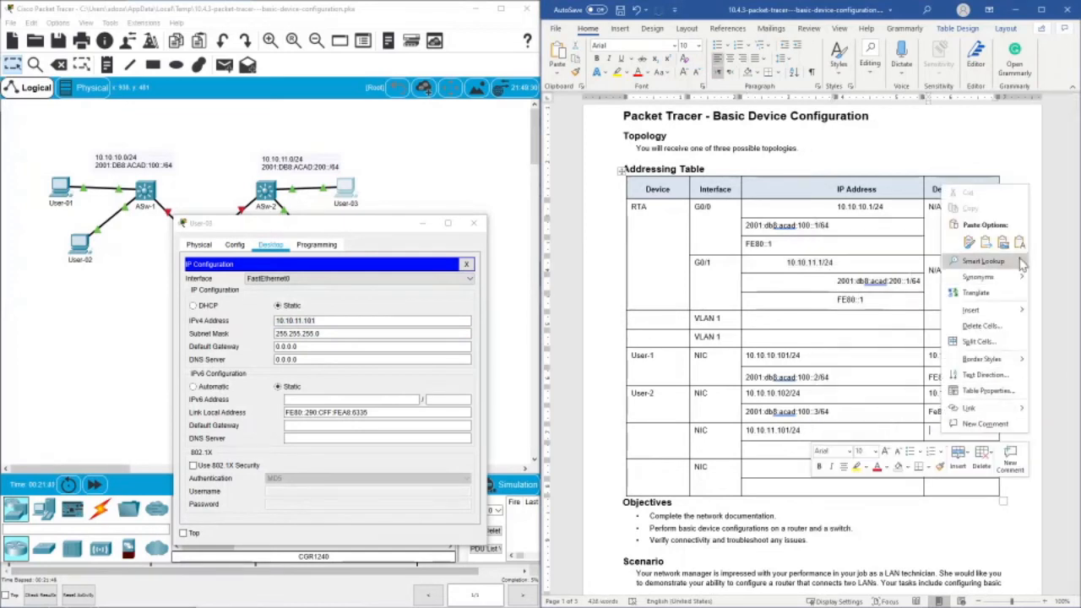
{"action": "left_click", "coordinate": [950, 239]}
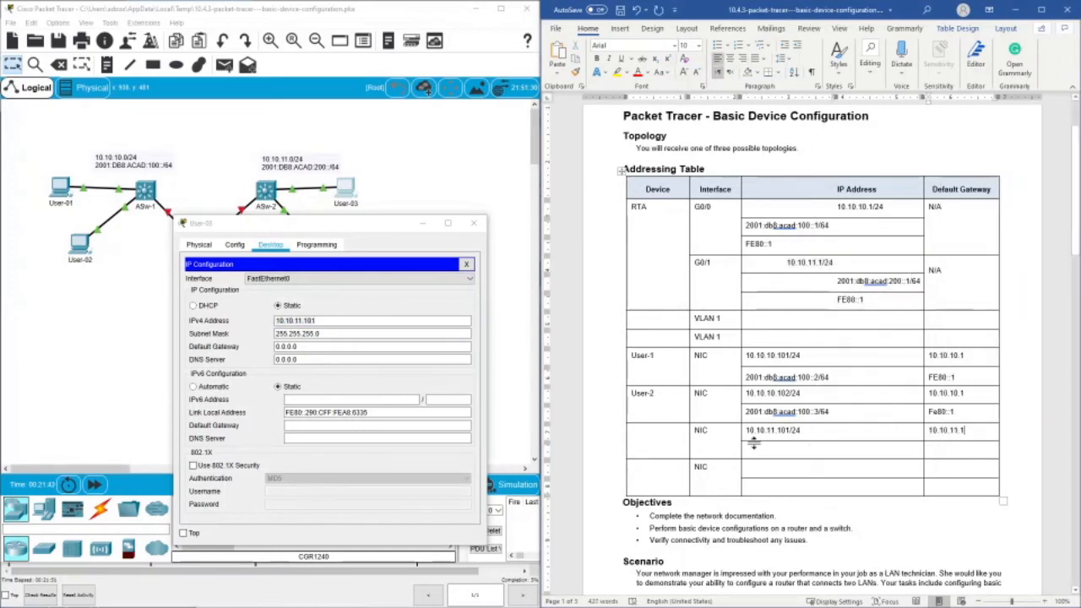
- Copy the IPv6 address from RTA's G0/1 row into the third NIC row and change it to 2001:db8:acad:200::2/64
{"action": "left_click_drag", "start_coordinate": [371, 225], "coordinate": [385, 317]}
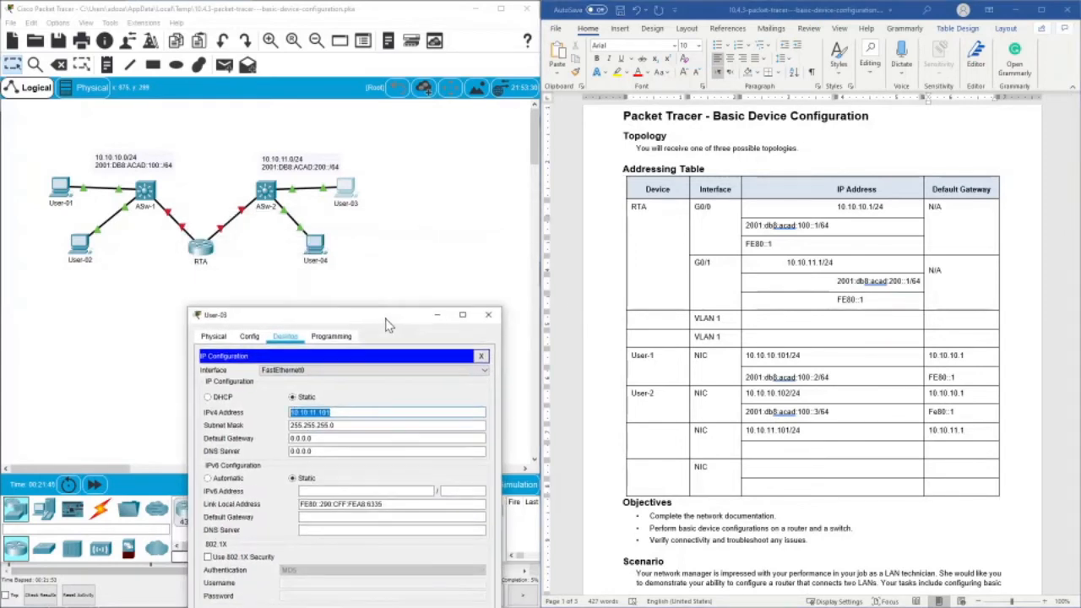
{"action": "left_click", "coordinate": [851, 287]}
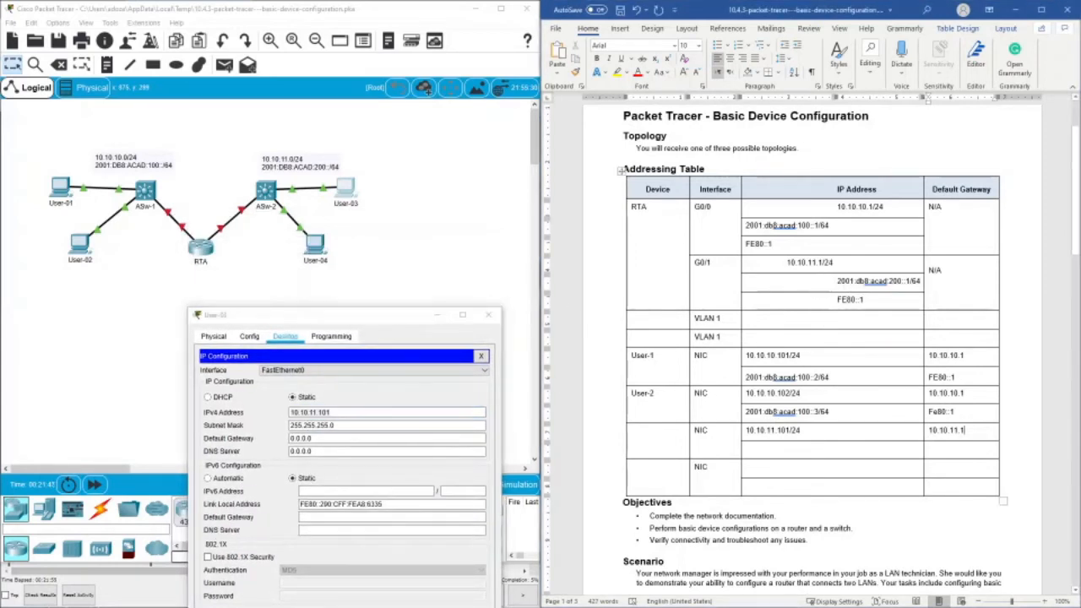
{"action": "left_click_drag", "start_coordinate": [837, 282], "coordinate": [920, 282]}
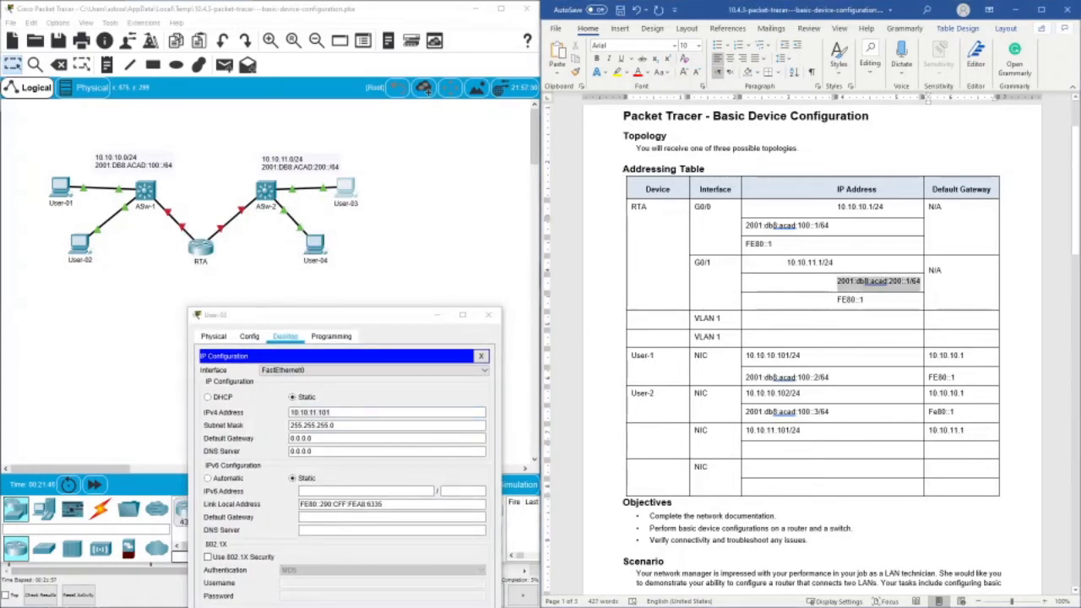
{"action": "right_click", "coordinate": [907, 289]}
{"action": "left_click", "coordinate": [928, 308]}
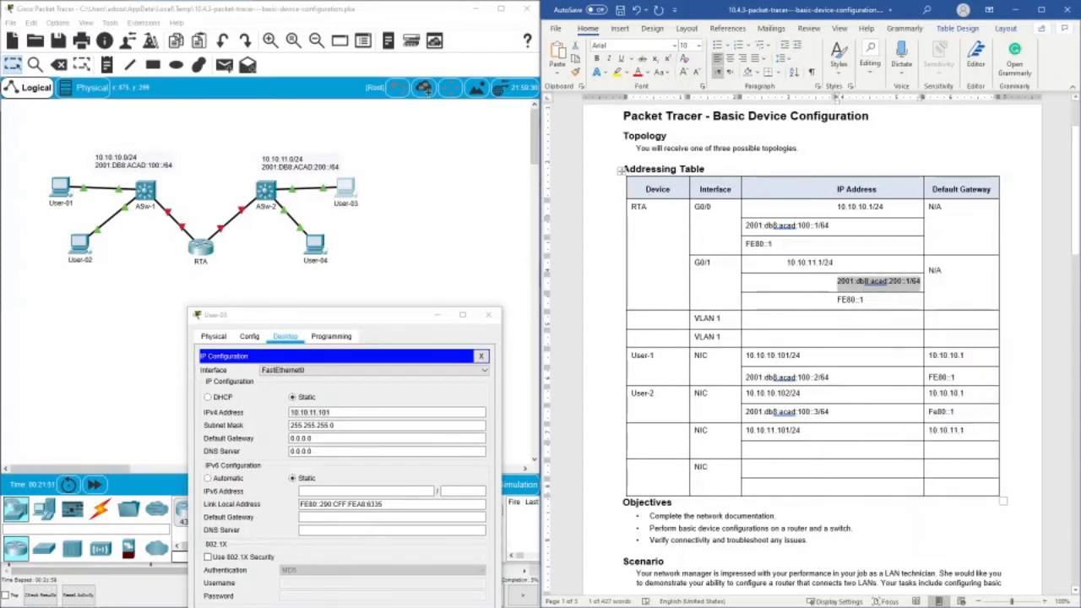
{"action": "right_click", "coordinate": [826, 452]}
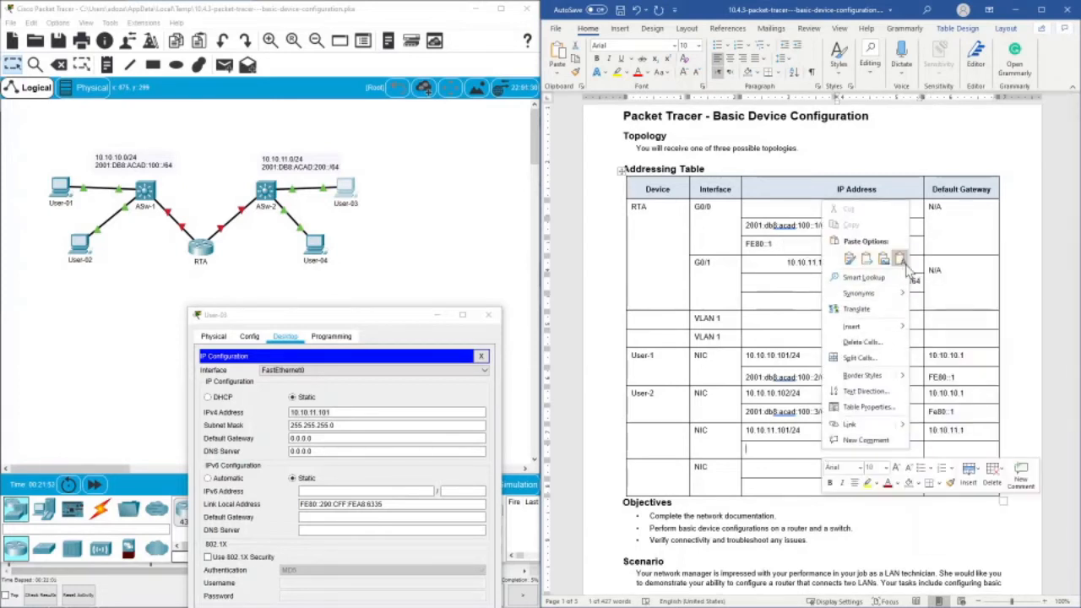
{"action": "left_click", "coordinate": [897, 221]}
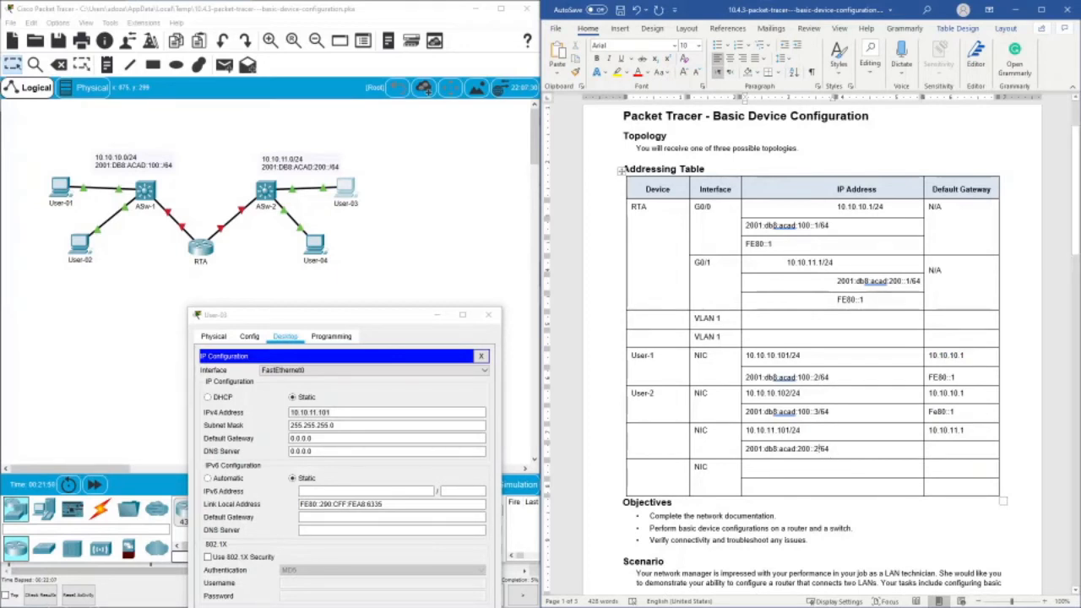
- Enter Fe80::1 as the IPv6 default gateway in the third NIC row
{"action": "type", "text": "e"}
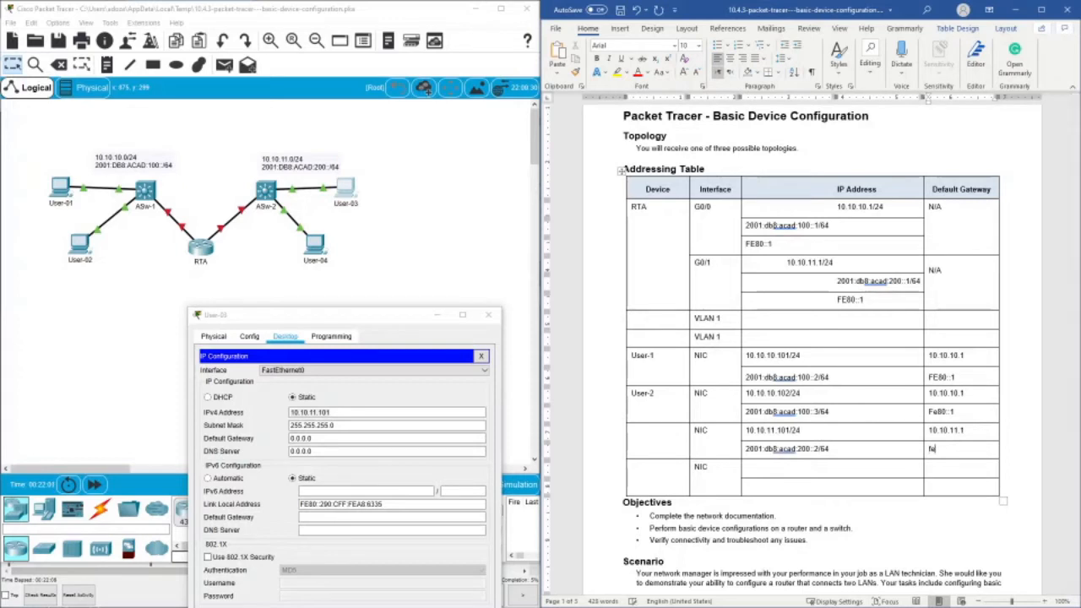
{"action": "type", "text": "80::1"}
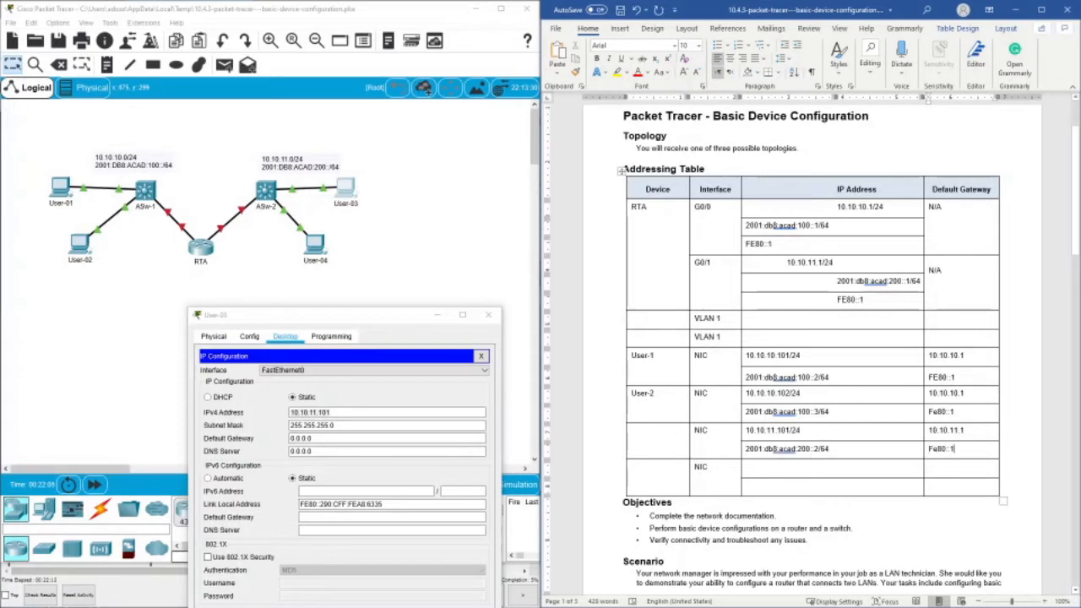
- Copy 10.10.11.1 from the third NIC row and paste it as User-03's IPv4 default gateway
{"action": "left_click_drag", "start_coordinate": [401, 319], "coordinate": [472, 237]}
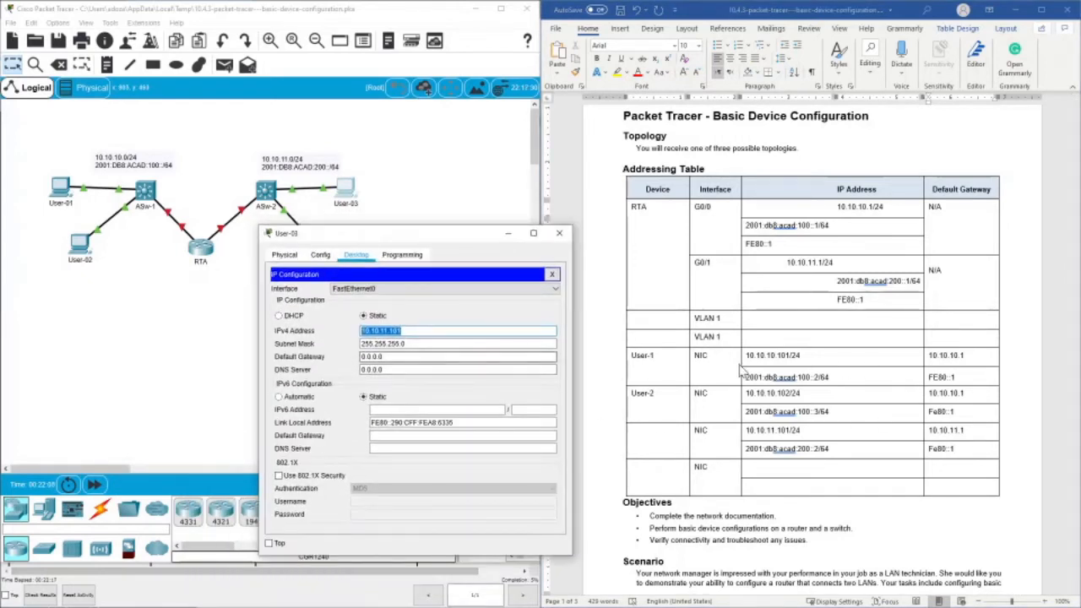
{"action": "left_click", "coordinate": [946, 432]}
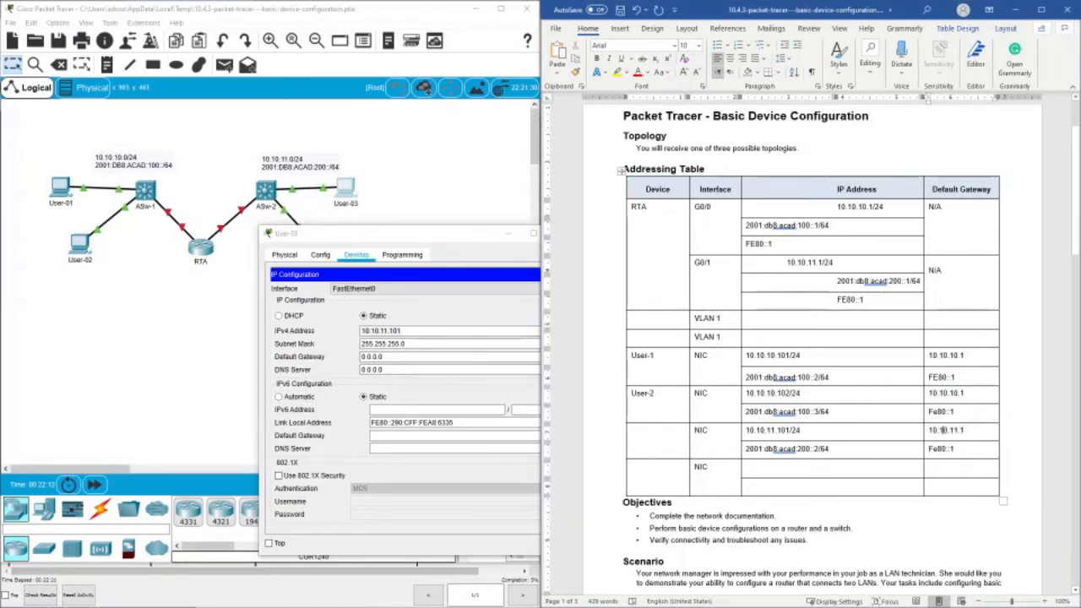
{"action": "right_click", "coordinate": [943, 431]}
{"action": "double_click", "coordinate": [943, 431]}
{"action": "left_click", "coordinate": [940, 431]}
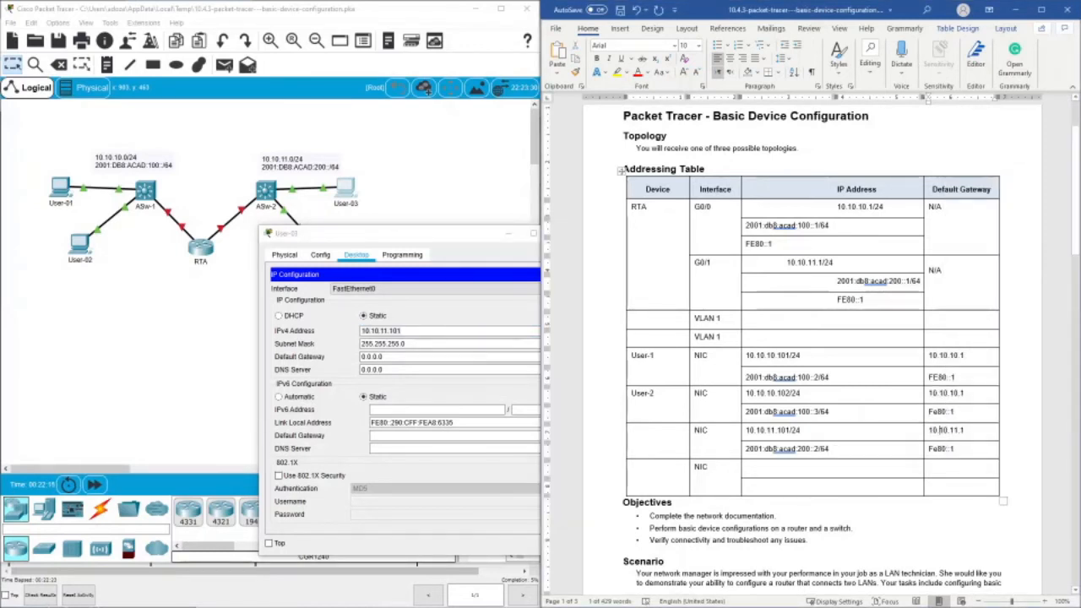
{"action": "left_click_drag", "start_coordinate": [965, 431], "coordinate": [930, 432]}
{"action": "right_click", "coordinate": [934, 431]}
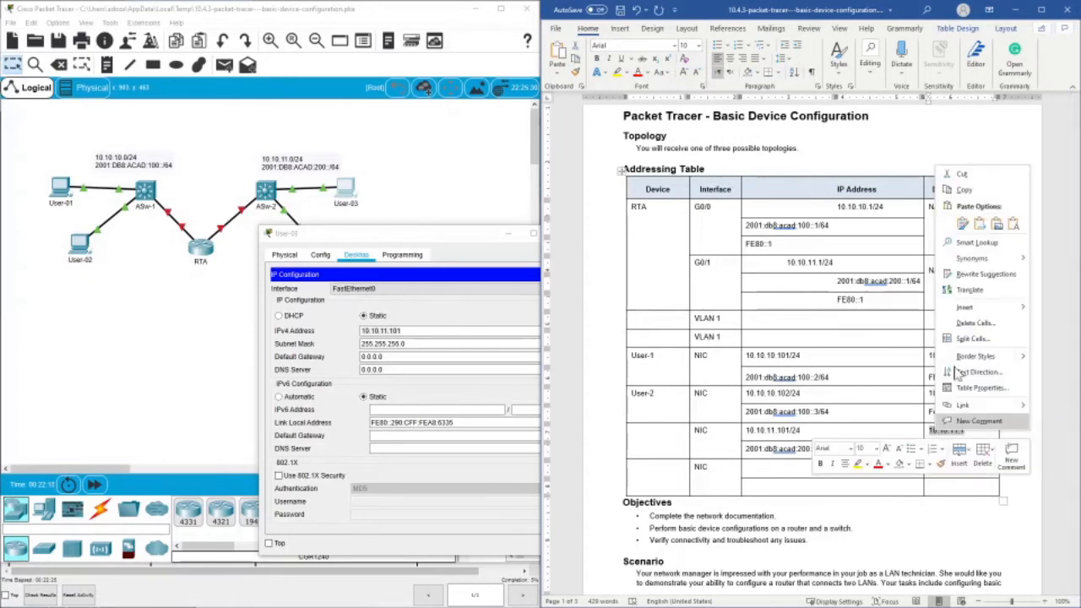
{"action": "left_click", "coordinate": [993, 193]}
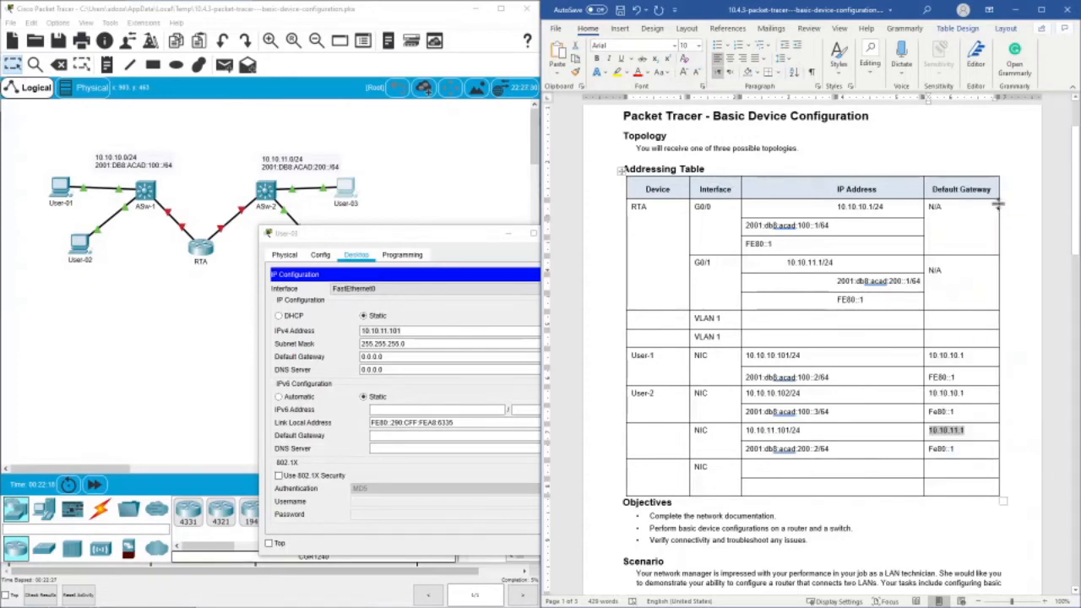
{"action": "left_click", "coordinate": [377, 356]}
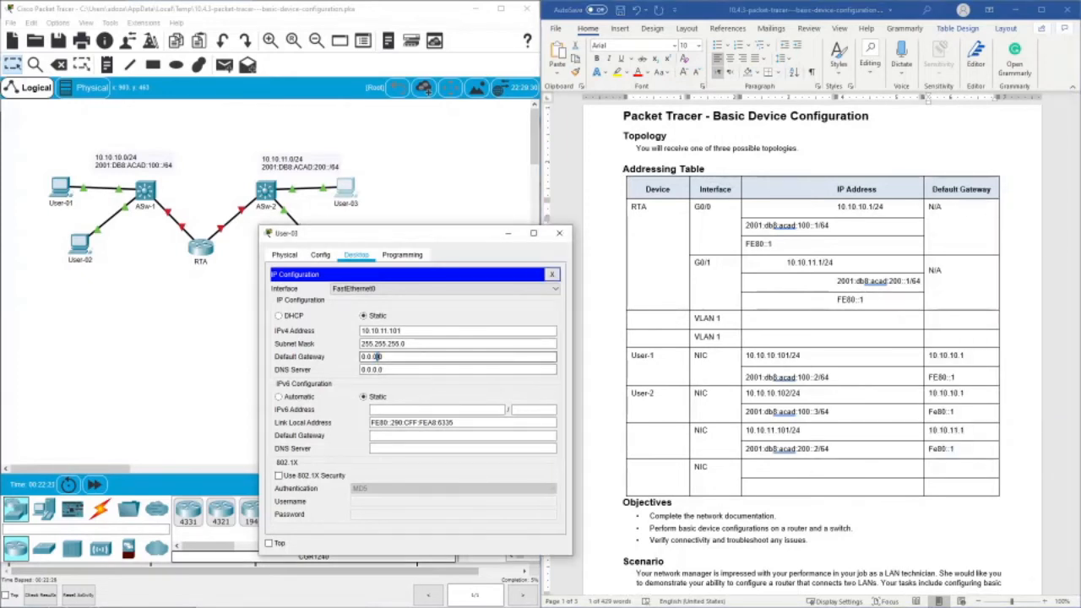
{"action": "right_click", "coordinate": [377, 357]}
{"action": "left_click", "coordinate": [412, 406]}
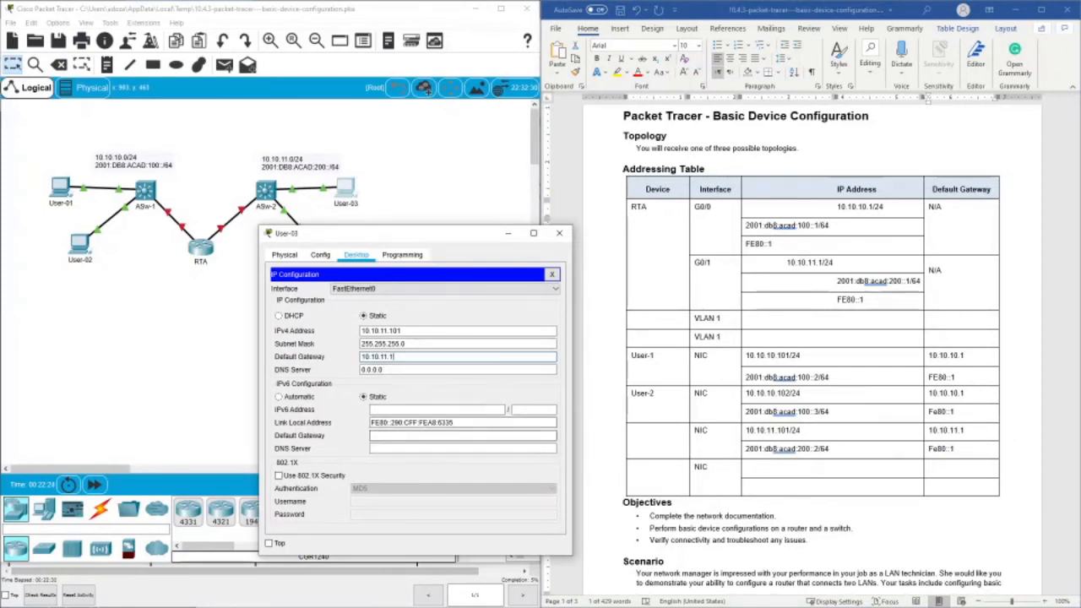
- Set User-03's IPv6 address to 2001:db8:acad:200::2 with prefix 64 and its IPv6 default gateway to fe80::1, closing the device window
{"action": "left_click", "coordinate": [833, 451]}
{"action": "left_click_drag", "start_coordinate": [833, 451], "coordinate": [746, 449]}
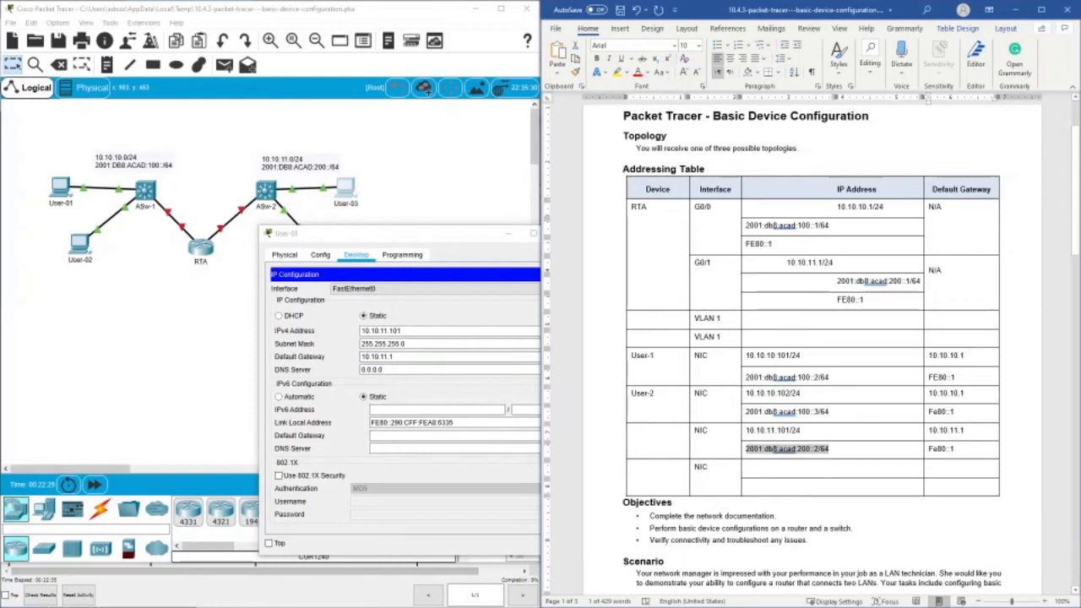
{"action": "right_click", "coordinate": [753, 449]}
{"action": "left_click", "coordinate": [800, 219]}
{"action": "right_click", "coordinate": [414, 409]}
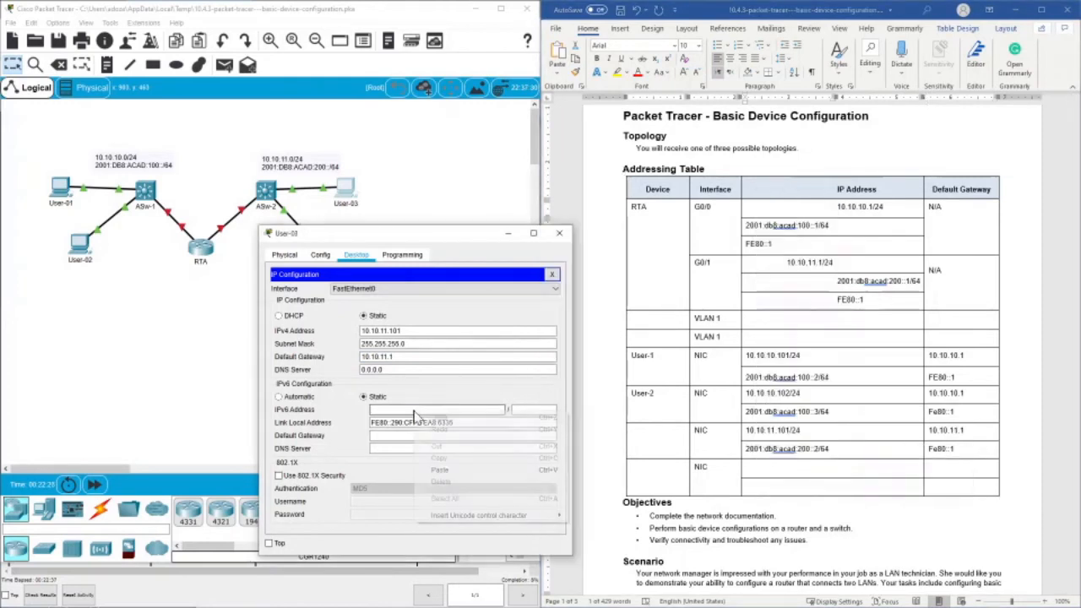
{"action": "left_click", "coordinate": [451, 460]}
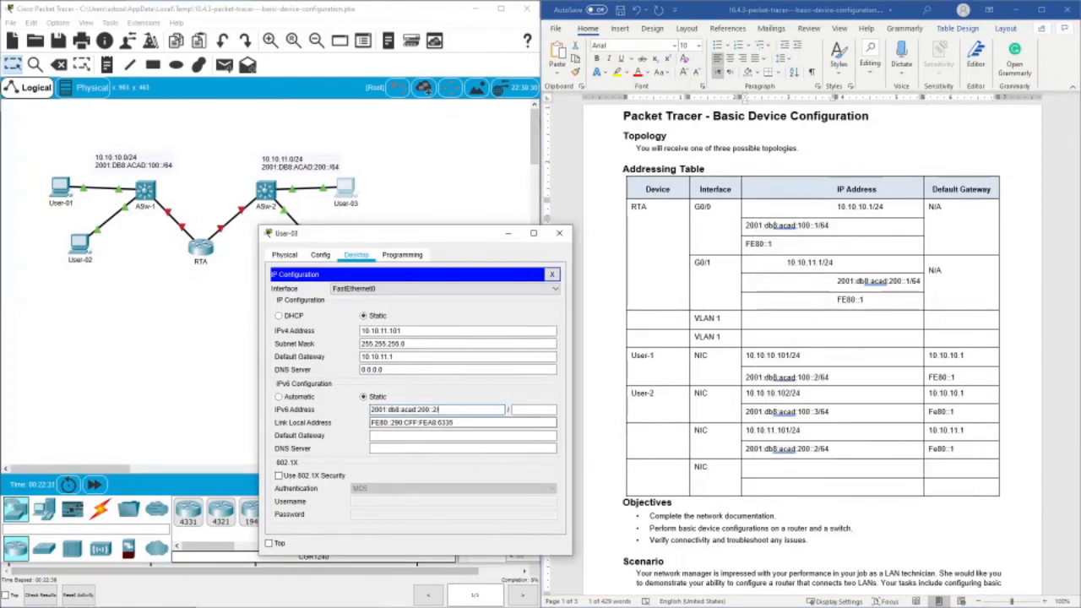
{"action": "left_click", "coordinate": [518, 409]}
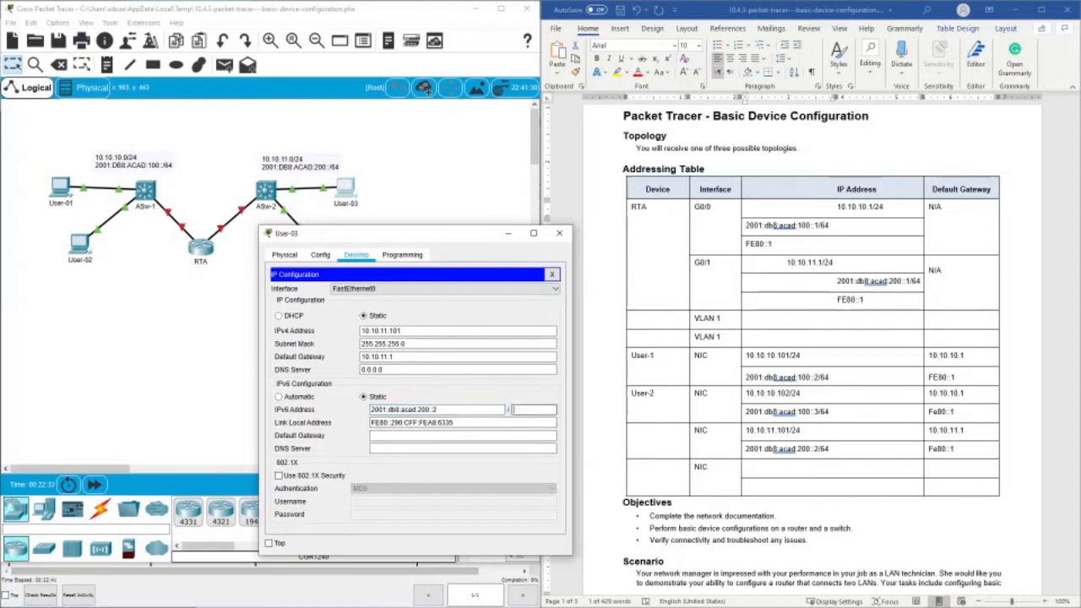
{"action": "left_click", "coordinate": [475, 435]}
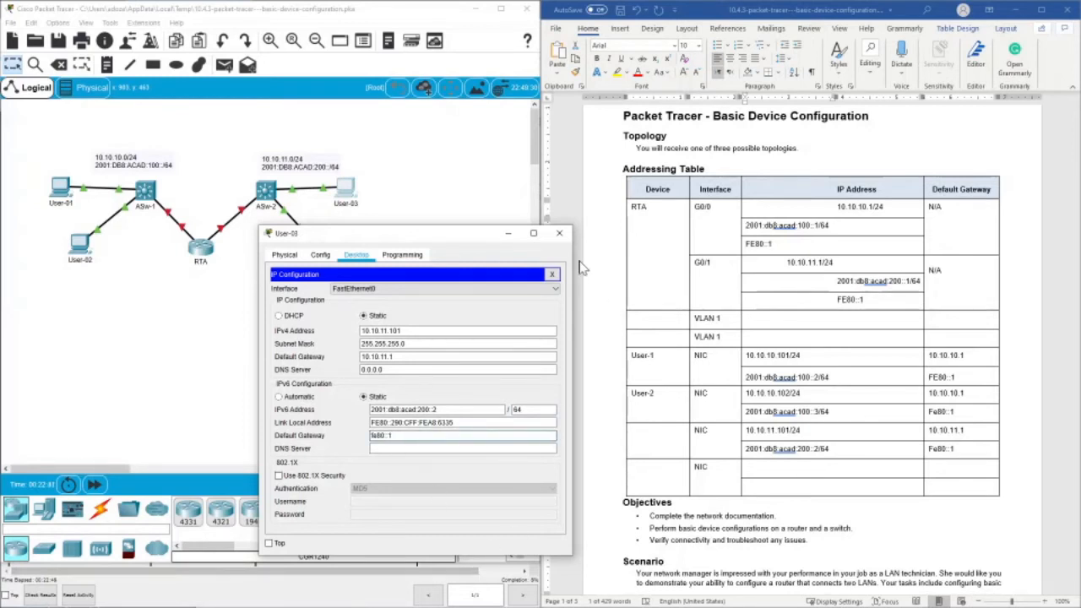
{"action": "left_click", "coordinate": [562, 236]}
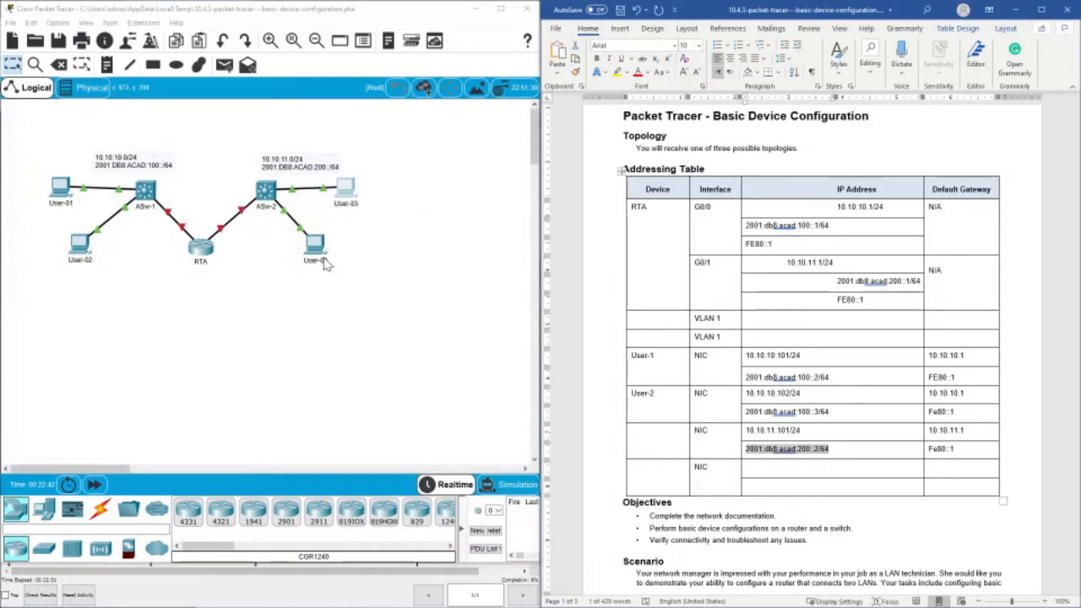
- Enter User-3, centered, as the device name of the third NIC row
{"action": "left_click", "coordinate": [647, 431]}
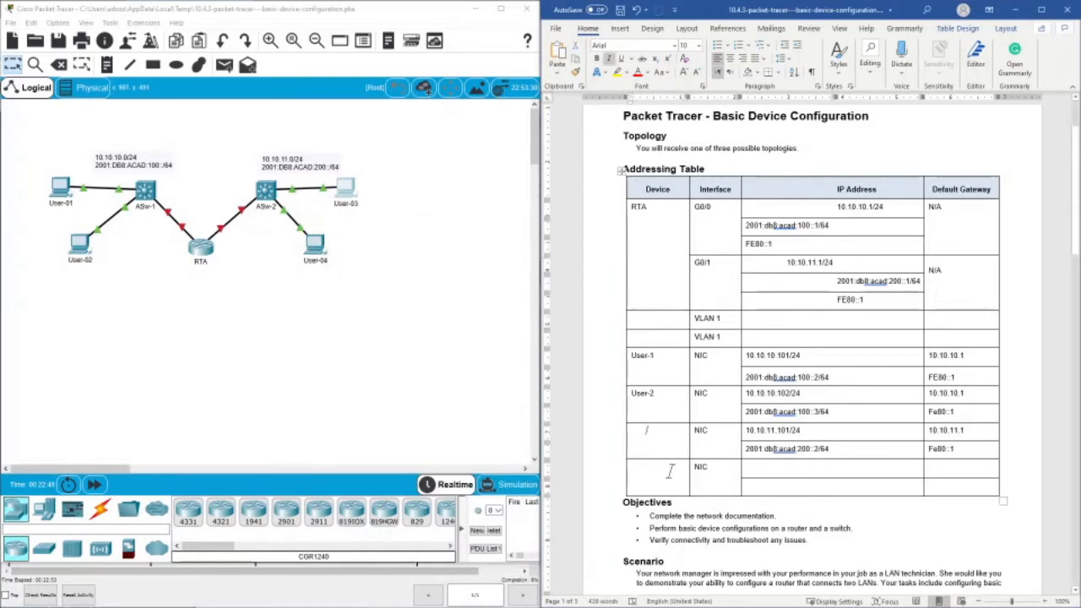
{"action": "double_click", "coordinate": [650, 431]}
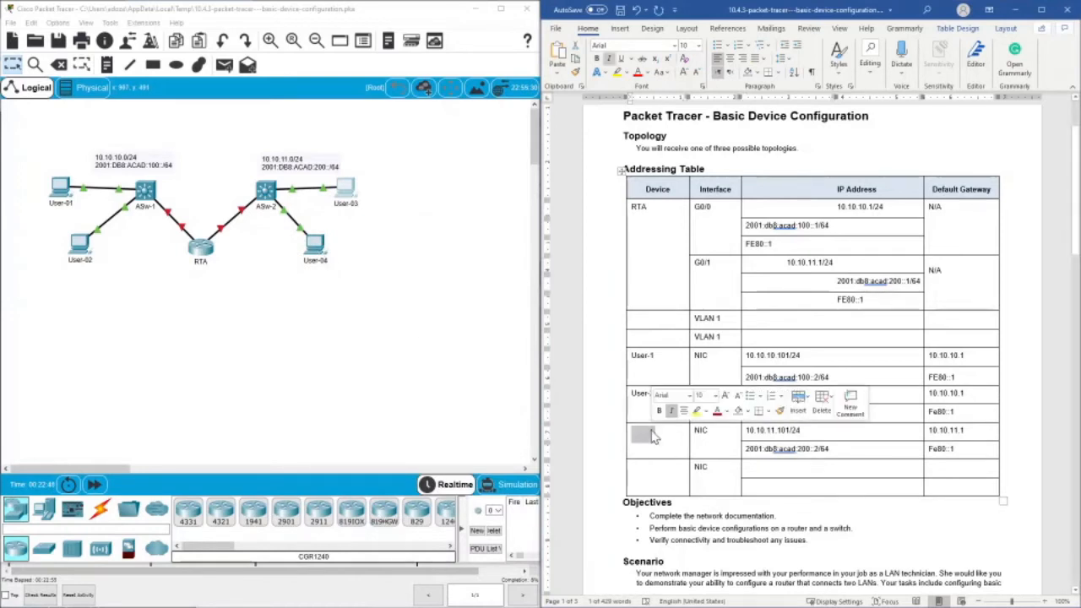
{"action": "left_click", "coordinate": [651, 435]}
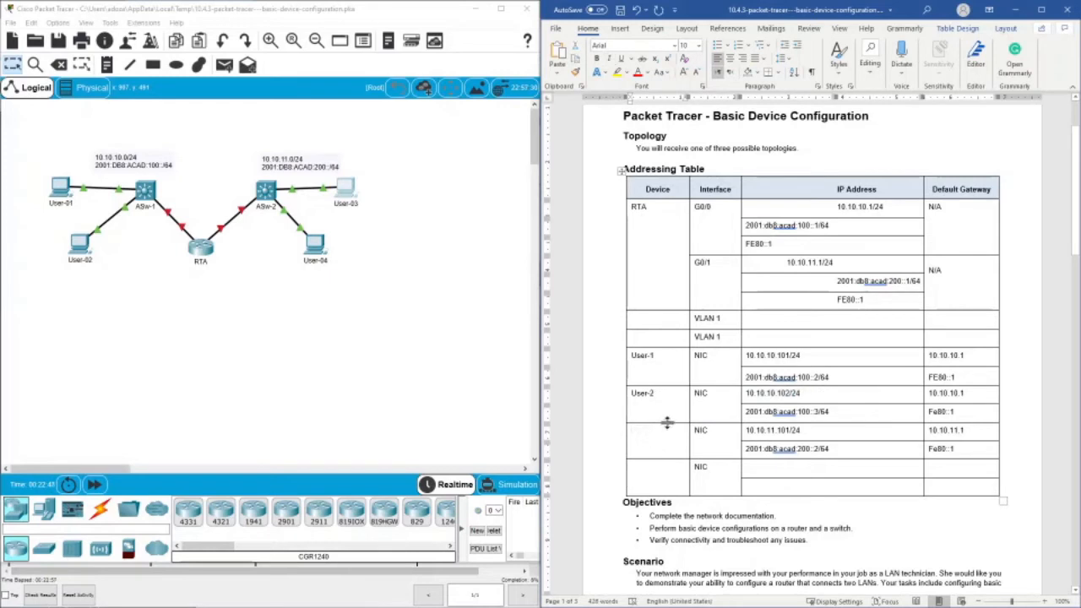
{"action": "key", "text": "ctrl+e"}
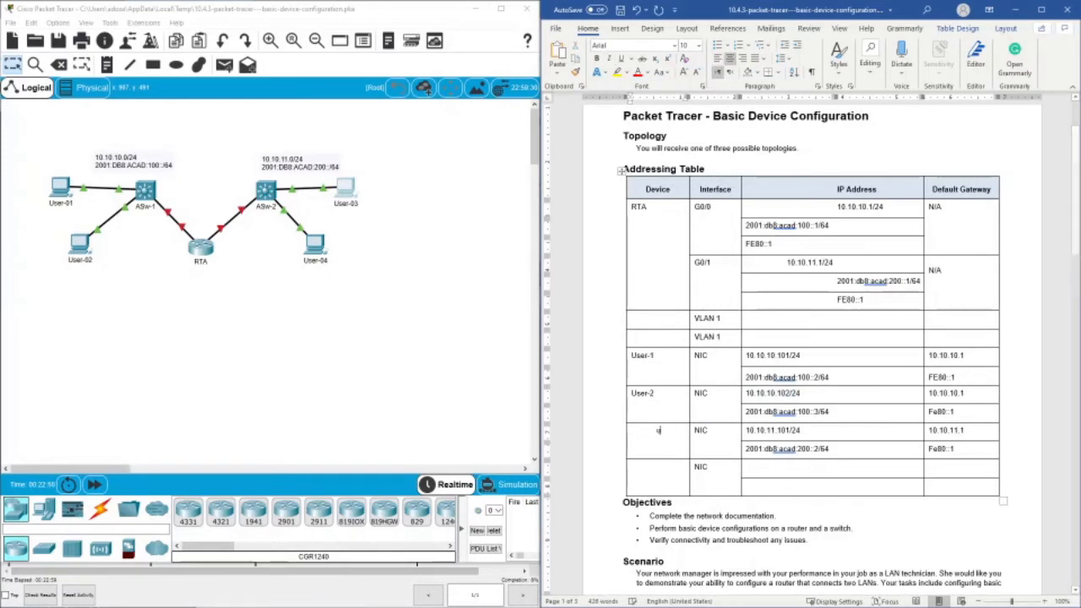
{"action": "type", "text": "use"}
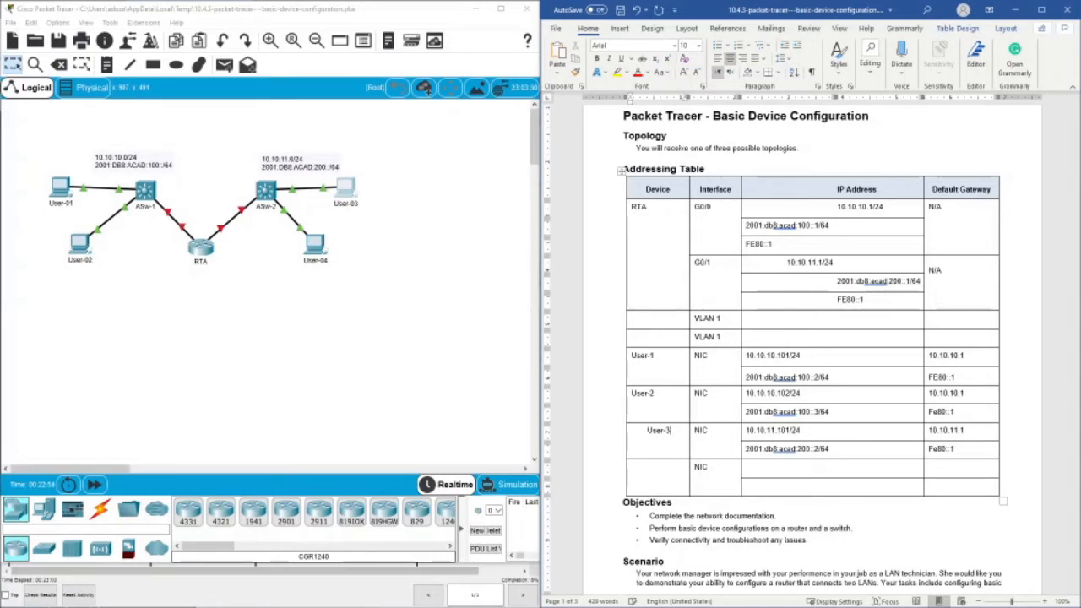
- Enter user-4 as the device name of the last NIC row
{"action": "left_click", "coordinate": [665, 477]}
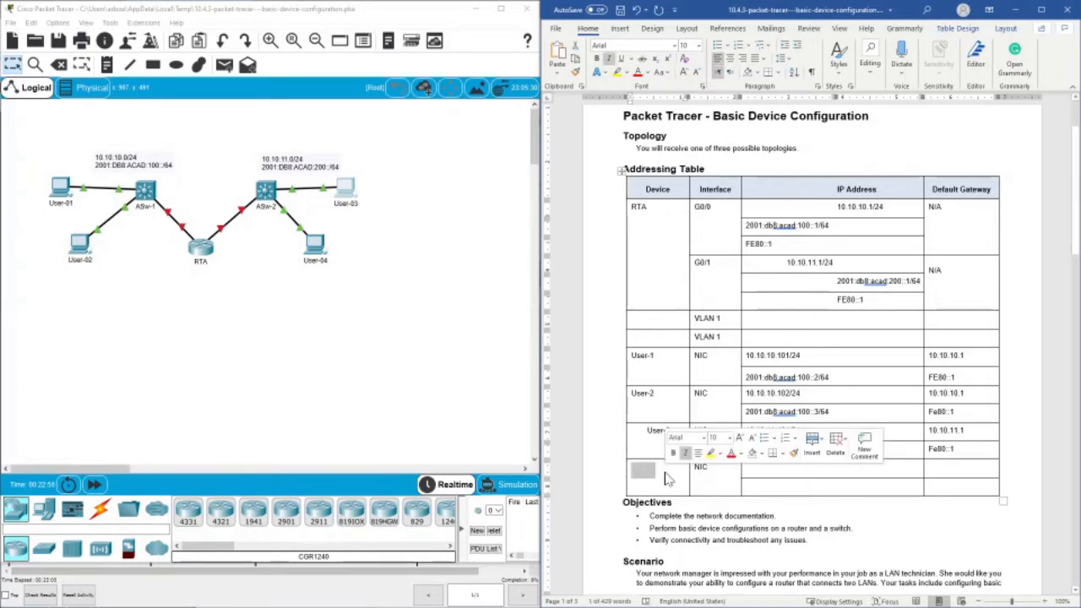
{"action": "type", "text": "/"}
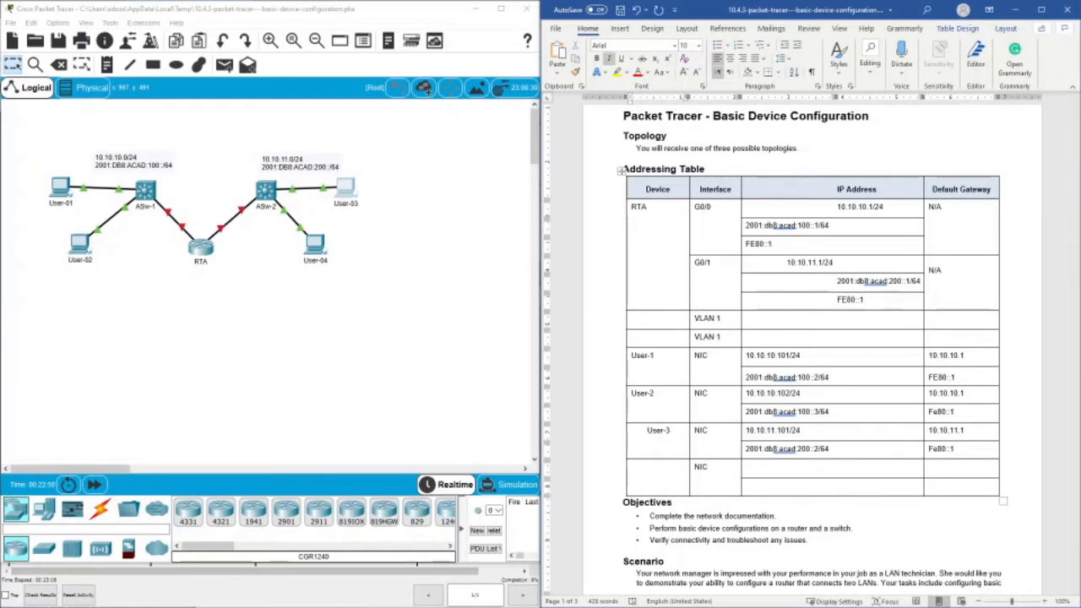
{"action": "double_click", "coordinate": [657, 466]}
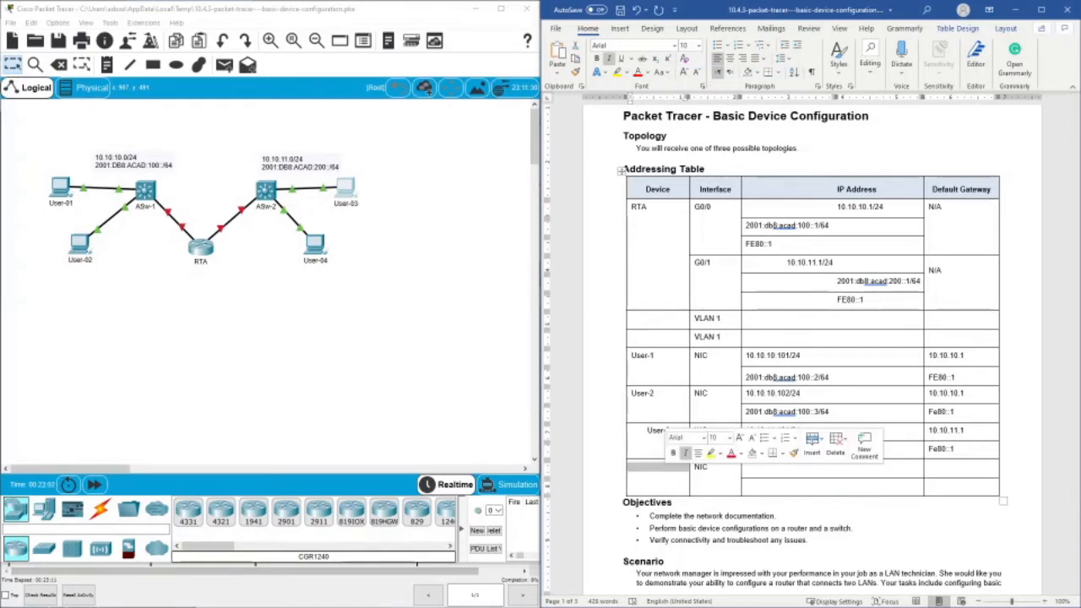
{"action": "type", "text": "user-4"}
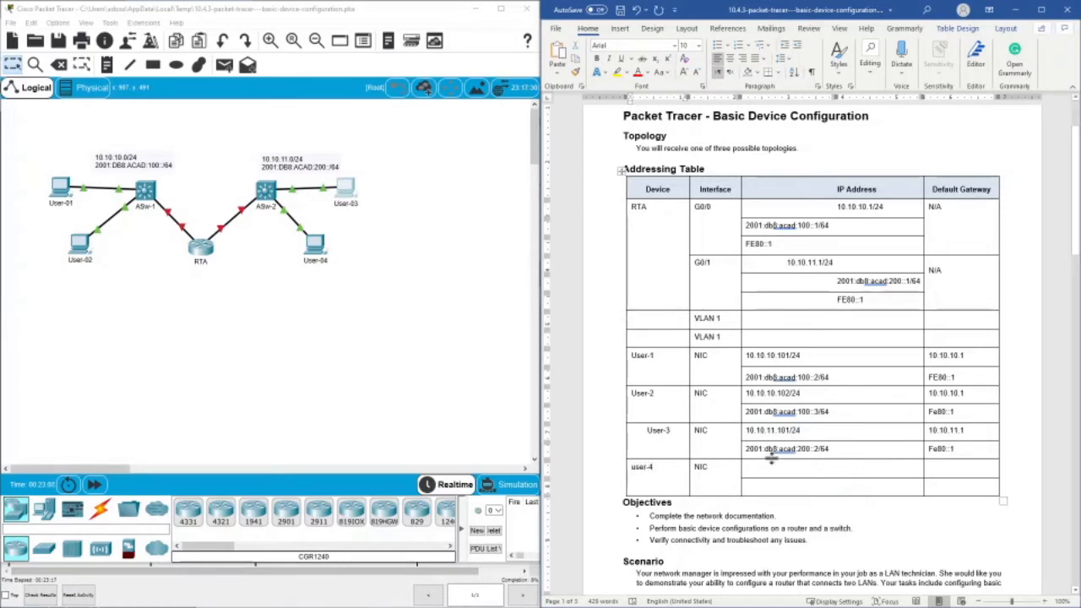
- Open User-04's IP configuration and copy its IPv4 address 128.107.20.30
{"action": "left_click", "coordinate": [314, 244]}
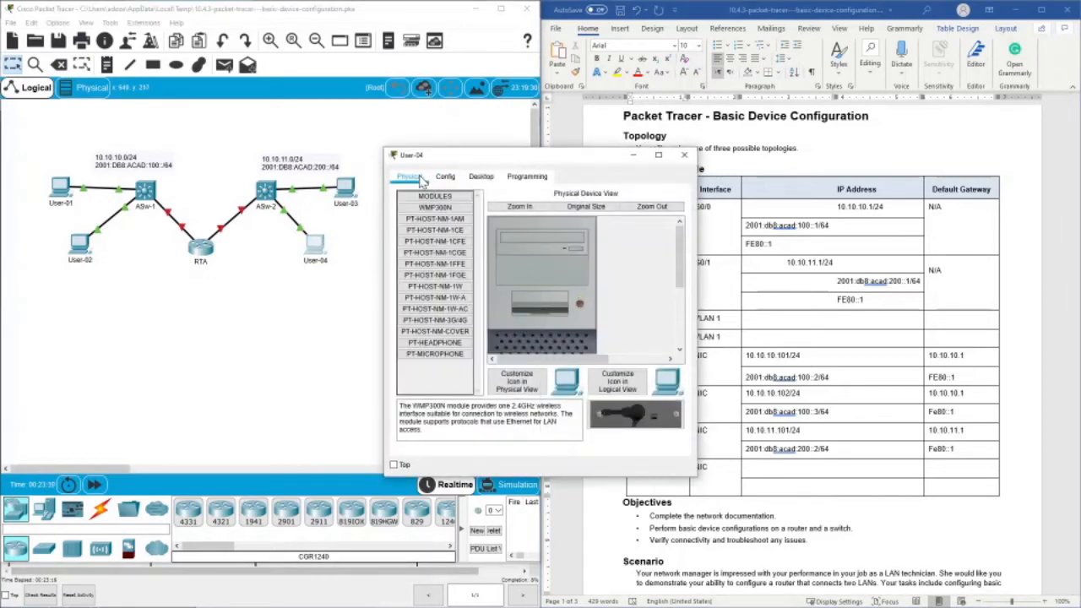
{"action": "left_click", "coordinate": [483, 178]}
{"action": "left_click", "coordinate": [431, 221]}
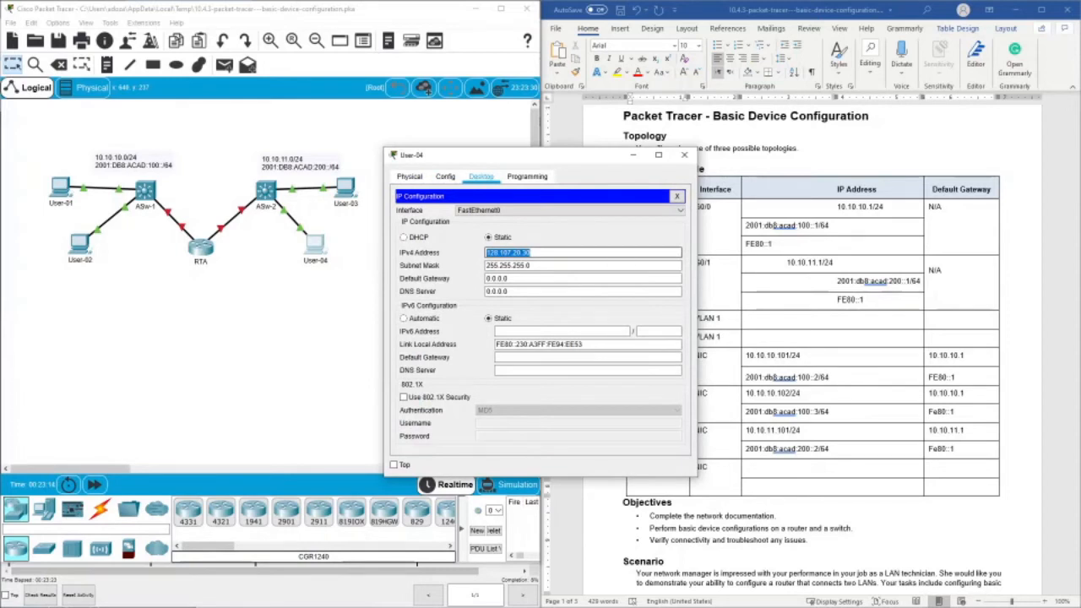
{"action": "right_click", "coordinate": [491, 252]}
{"action": "left_click", "coordinate": [519, 298]}
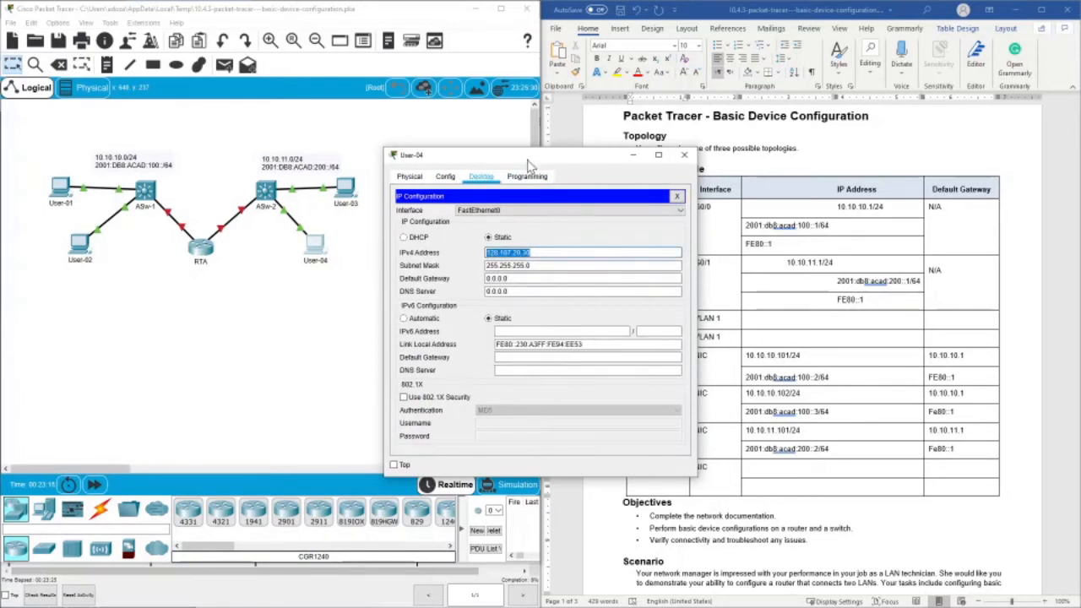
- Paste 128.107.20.30 as the IPv4 address in the user-4 row of the addressing table
{"action": "left_click_drag", "start_coordinate": [529, 164], "coordinate": [357, 166]}
{"action": "left_click", "coordinate": [770, 473]}
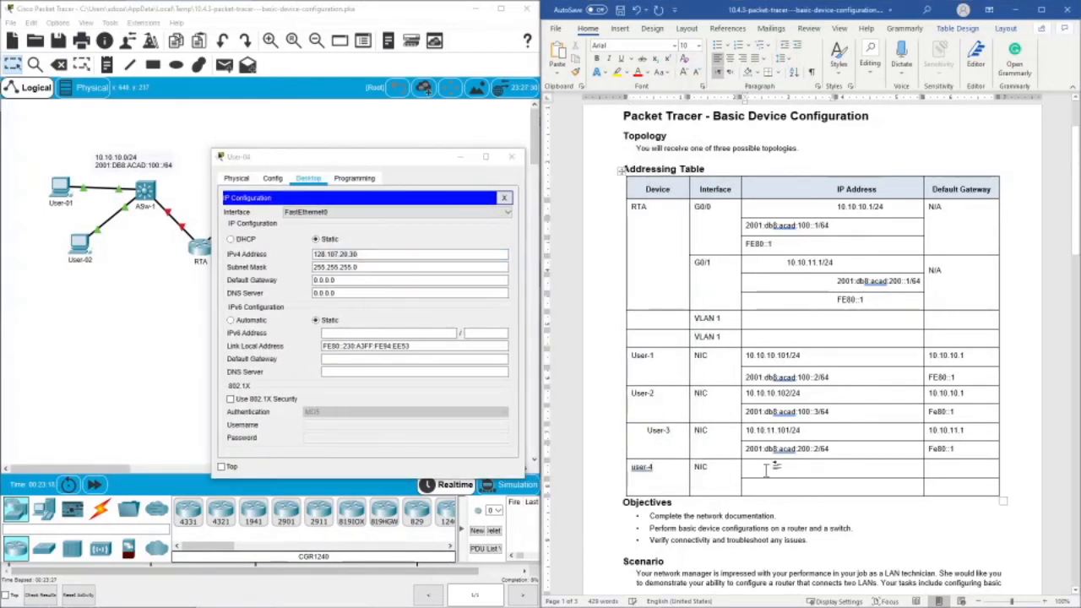
{"action": "right_click", "coordinate": [767, 470]}
{"action": "left_click", "coordinate": [791, 281]}
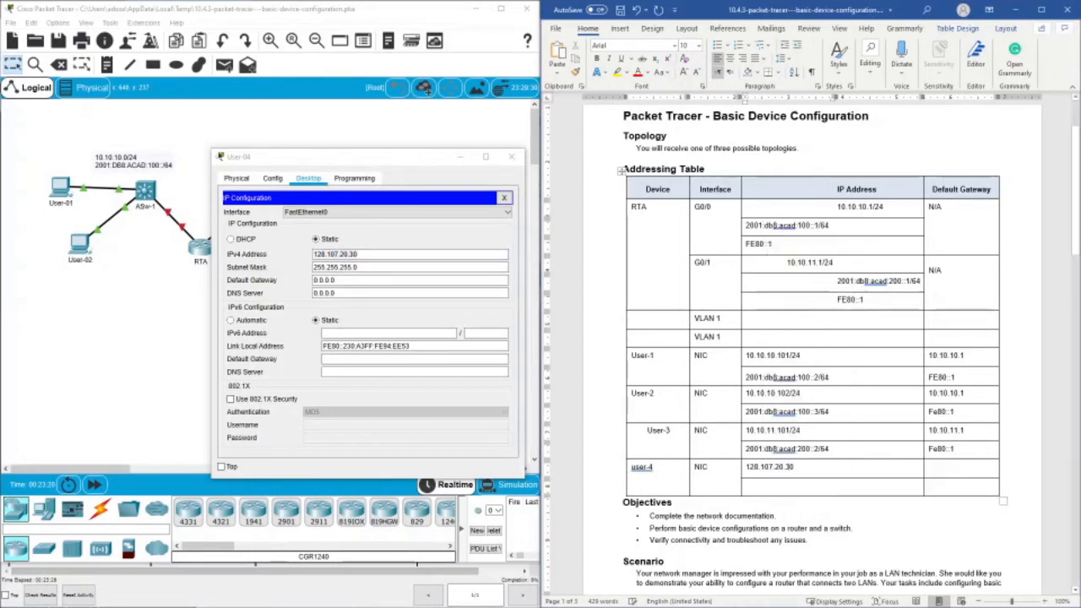
- Copy RTA's G0/1 address 10.10.11.1 without its prefix into the user-4 row as the default gateway
{"action": "left_click_drag", "start_coordinate": [375, 161], "coordinate": [357, 351]}
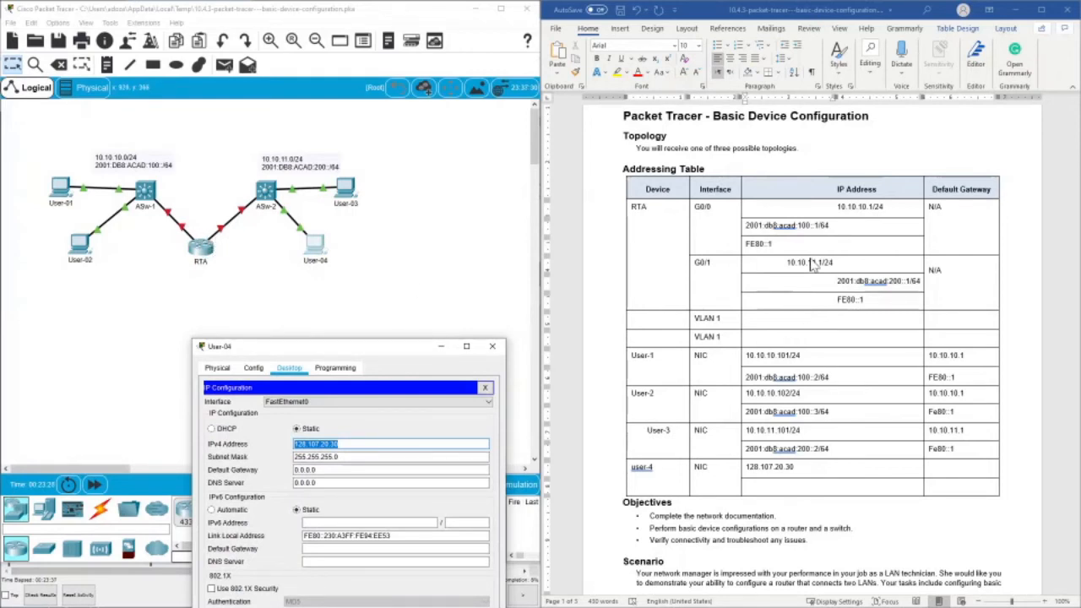
{"action": "left_click", "coordinate": [795, 467]}
{"action": "left_click_drag", "start_coordinate": [787, 263], "coordinate": [815, 262]}
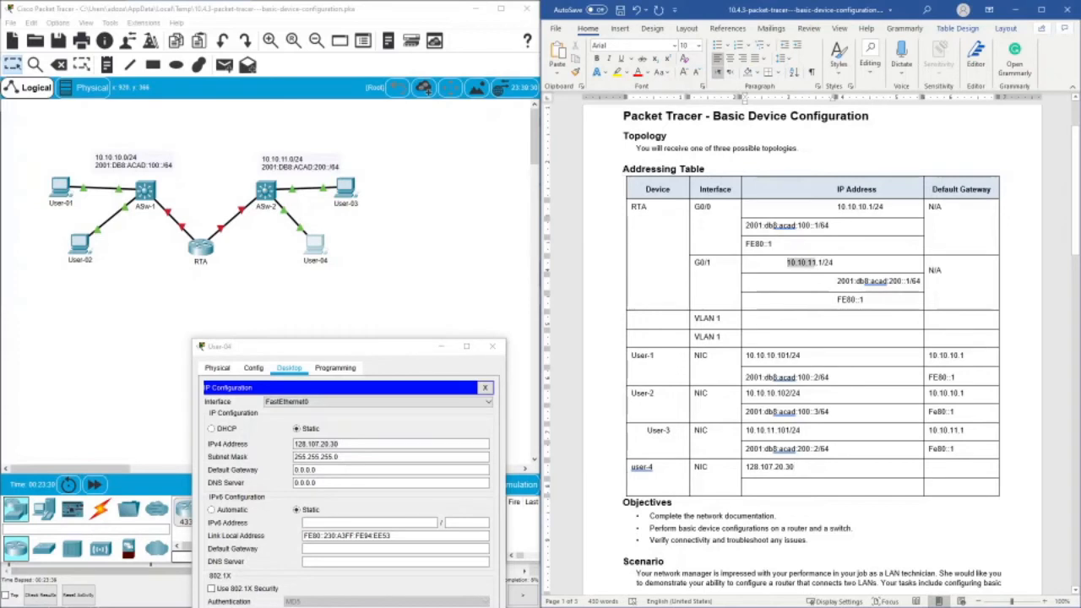
{"action": "right_click", "coordinate": [818, 262]}
{"action": "left_click", "coordinate": [834, 287]}
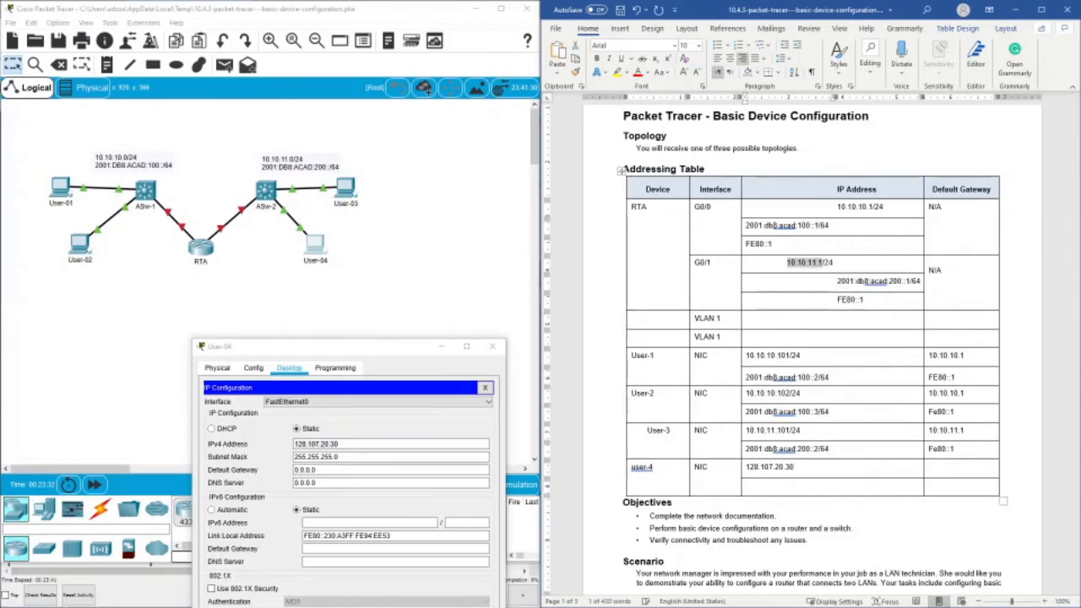
{"action": "left_click", "coordinate": [952, 467]}
{"action": "right_click", "coordinate": [952, 467]}
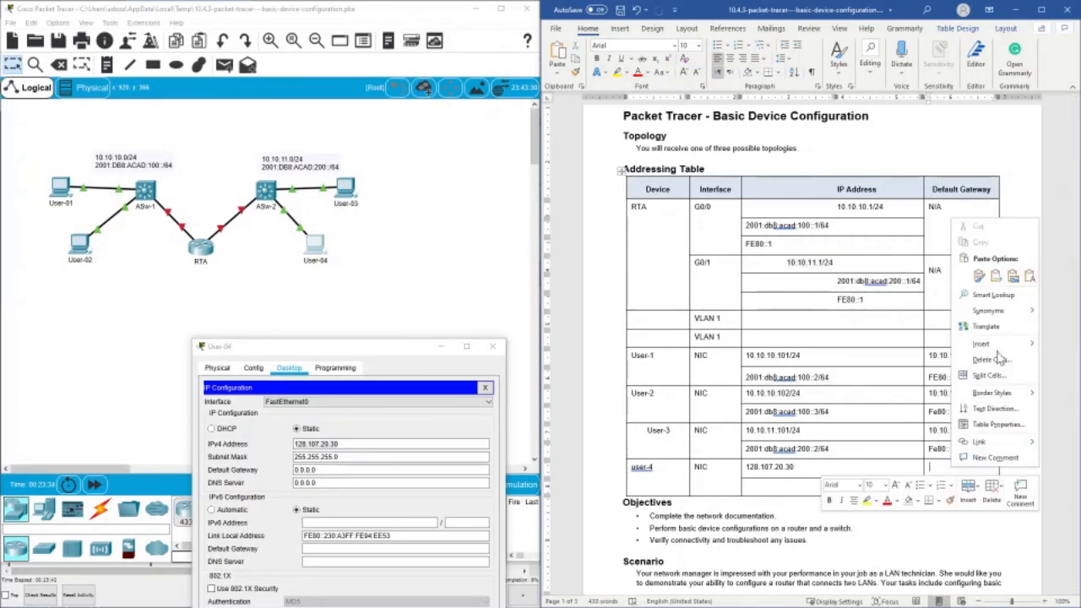
{"action": "left_click", "coordinate": [988, 272]}
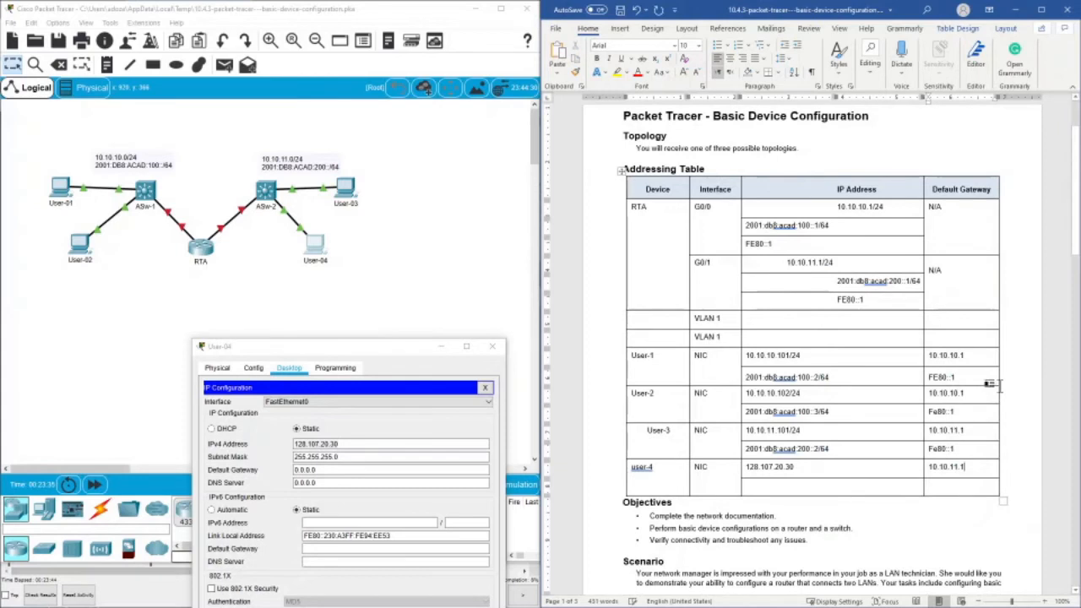
- Copy User-3's IPv6 address into the user-4 row and change it to 2001:db8:acad:200::3/64
{"action": "left_click_drag", "start_coordinate": [830, 449], "coordinate": [744, 448]}
{"action": "right_click", "coordinate": [750, 448]}
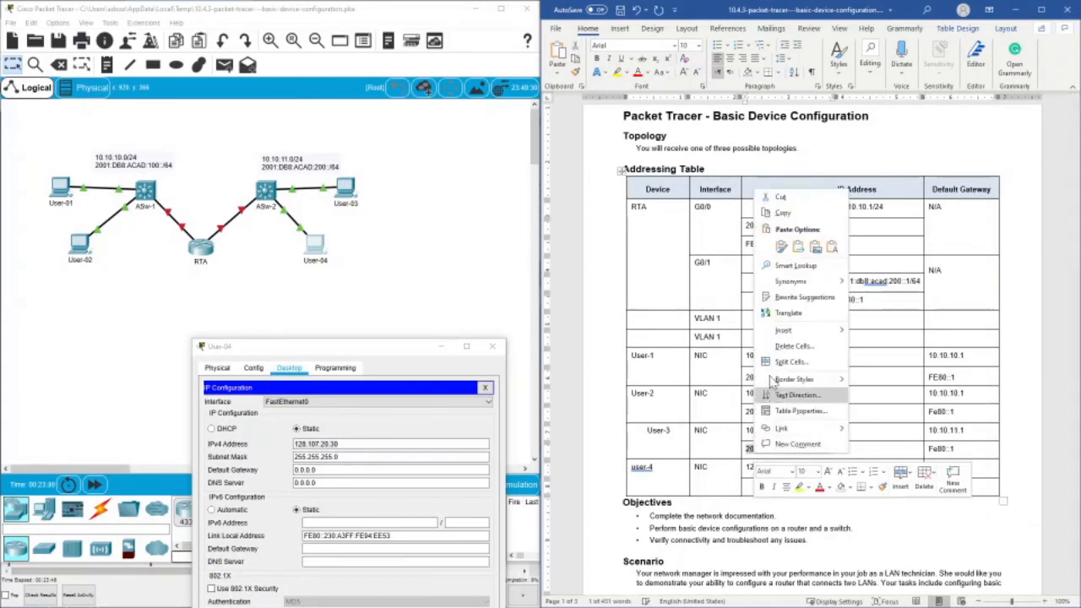
{"action": "left_click", "coordinate": [769, 214]}
{"action": "right_click", "coordinate": [786, 486]}
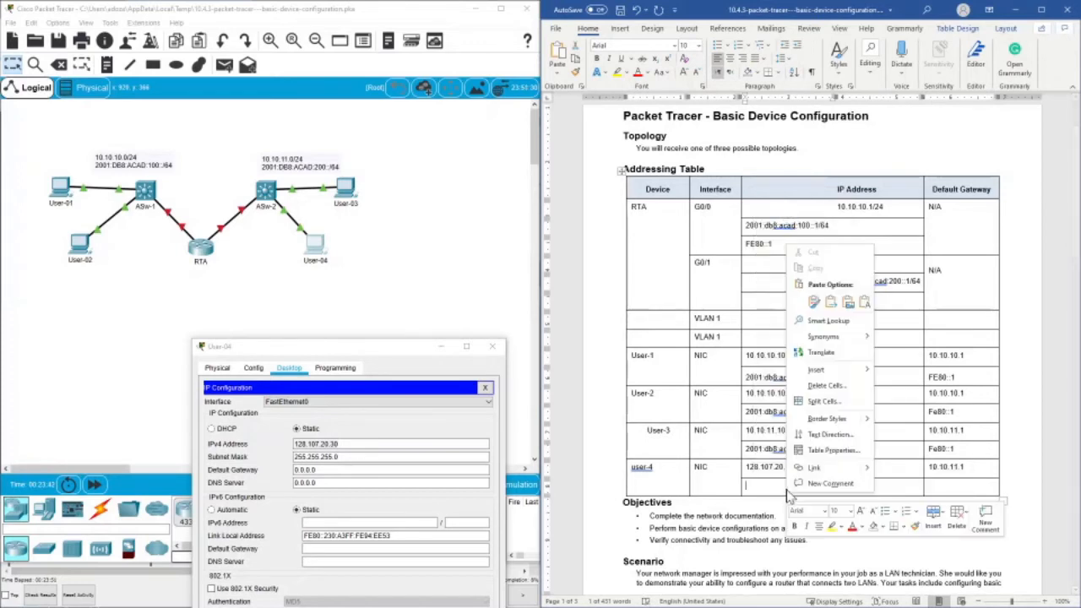
{"action": "left_click", "coordinate": [850, 361]}
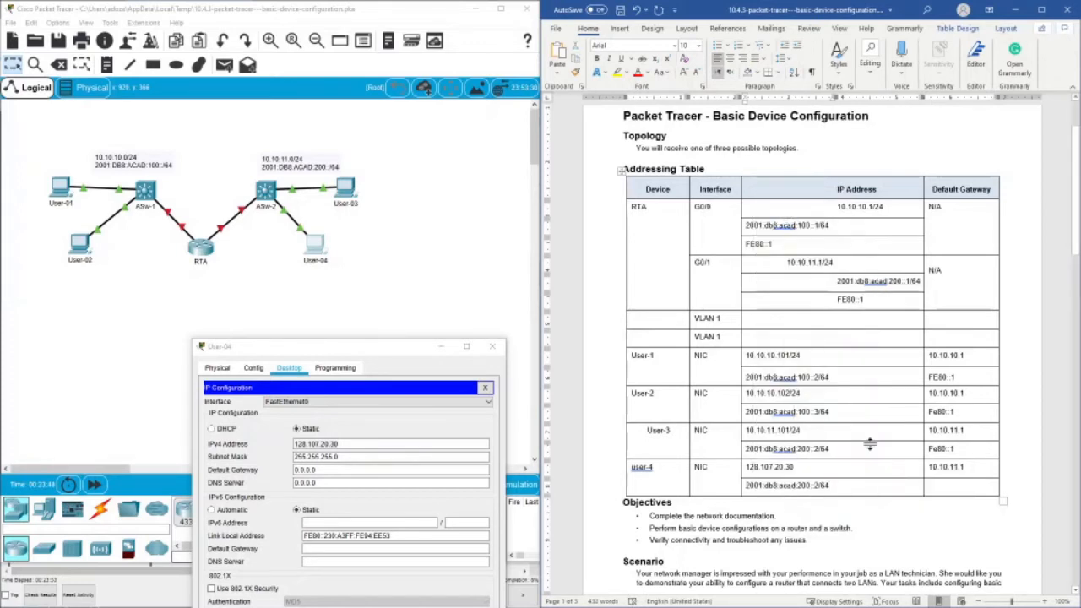
{"action": "key", "text": "BackSpace"}
{"action": "key", "text": "BackSpace"}
{"action": "key", "text": "BackSpace"}
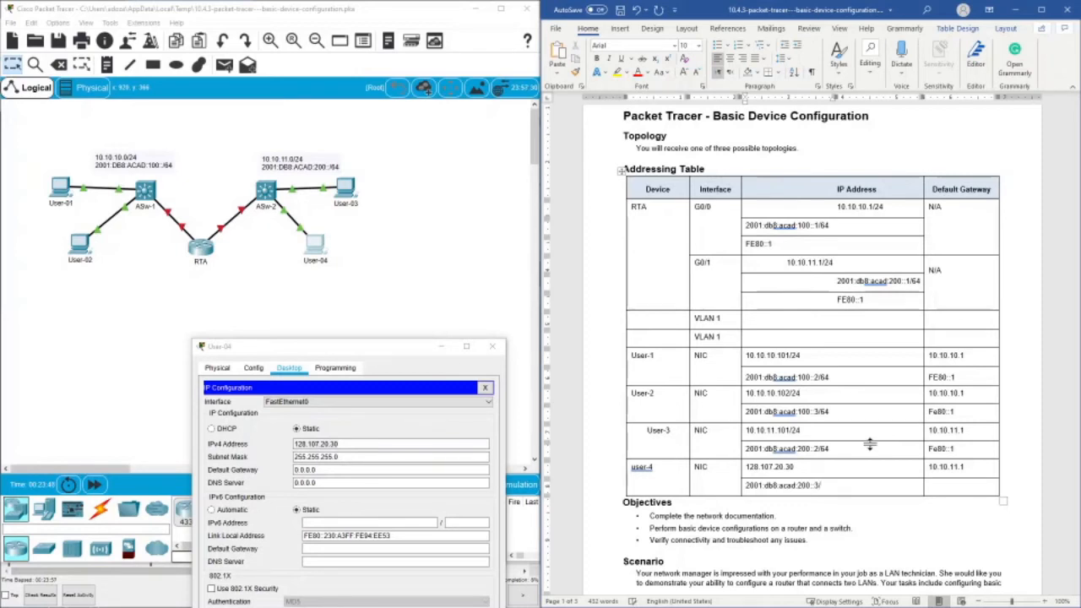
{"action": "type", "text": "4"}
- Enter Fe80::1 as the IPv6 default gateway in the user-4 row of the addressing table
{"action": "left_click", "coordinate": [945, 488]}
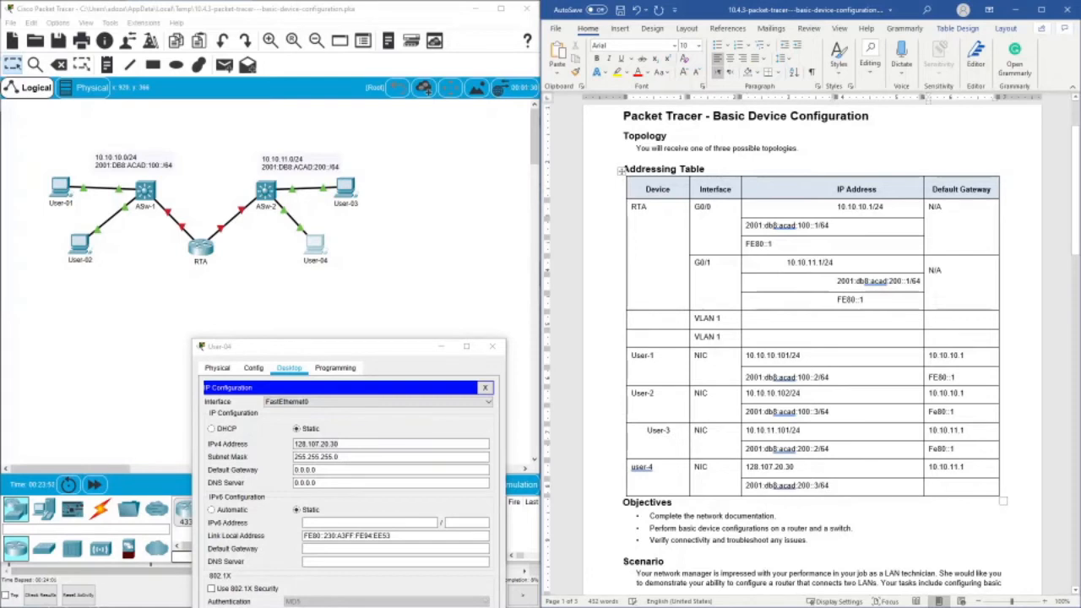
{"action": "type", "text": "fe80::1"}
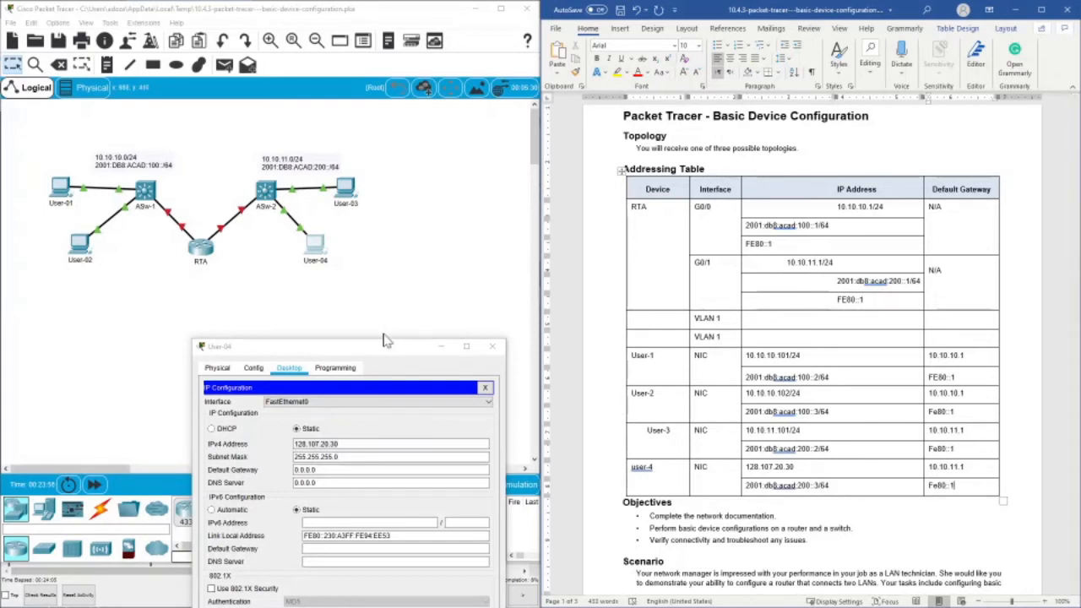
- Copy the gateway 10.10.11.1 from the user-4 row into User-04's IPv4 default gateway setting
{"action": "left_click_drag", "start_coordinate": [388, 347], "coordinate": [433, 157]}
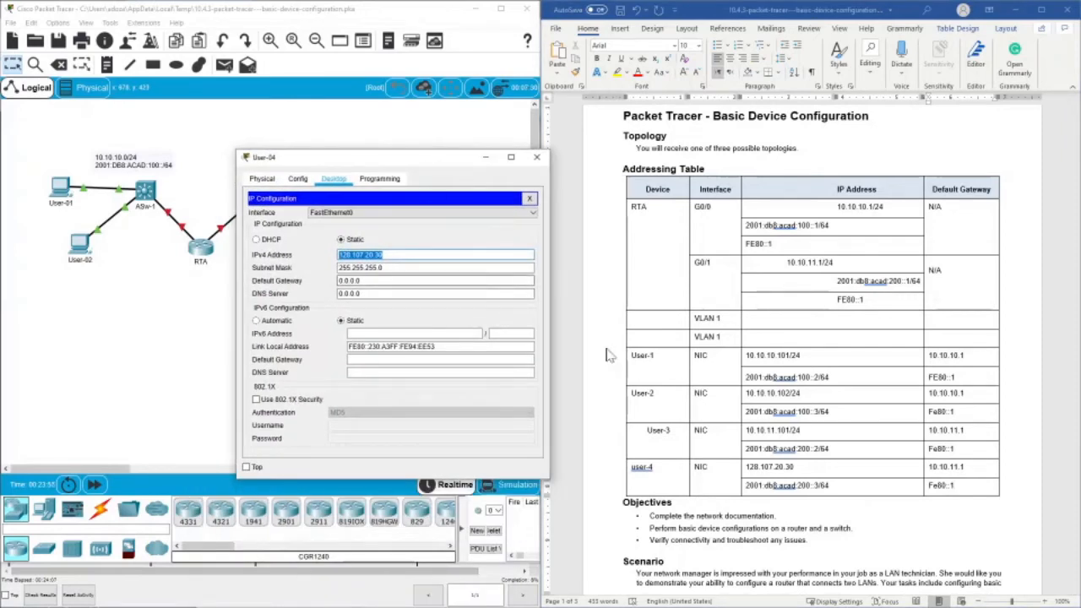
{"action": "left_click", "coordinate": [943, 467]}
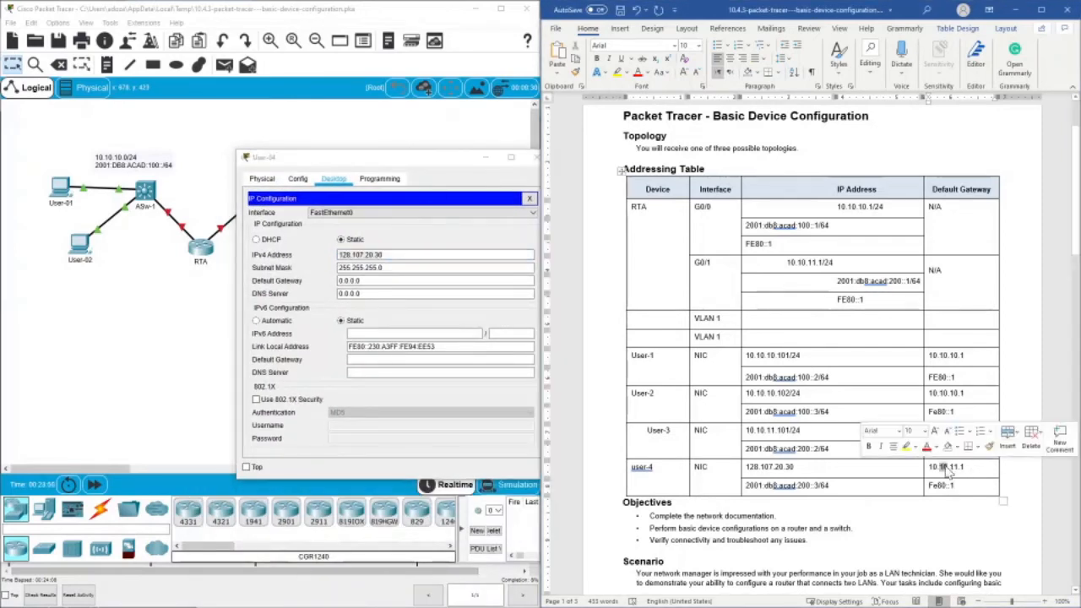
{"action": "left_click_drag", "start_coordinate": [964, 467], "coordinate": [929, 467]}
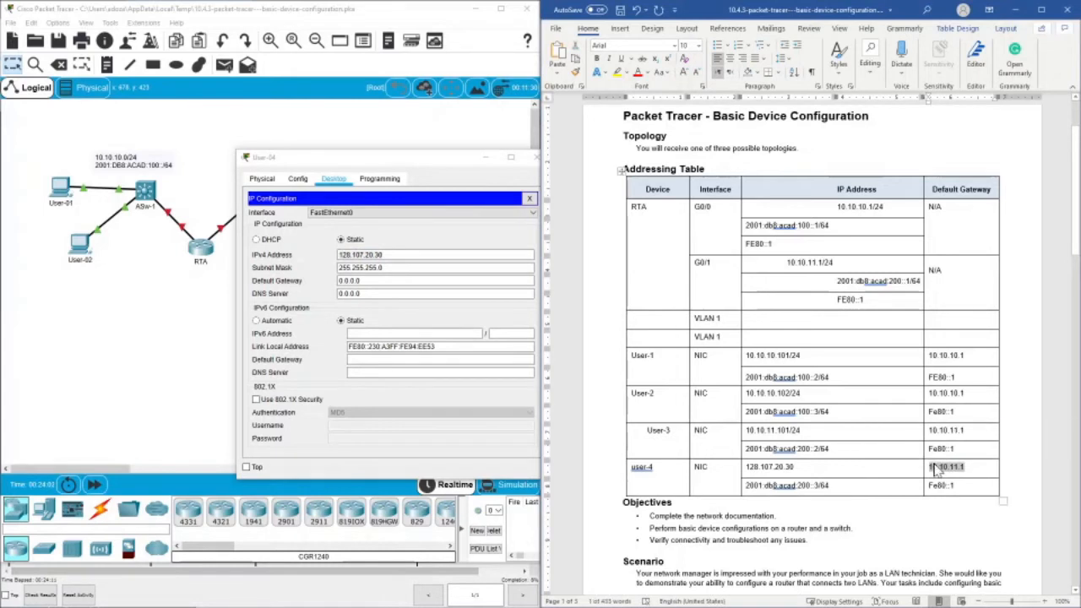
{"action": "right_click", "coordinate": [929, 467]}
{"action": "left_click", "coordinate": [950, 224]}
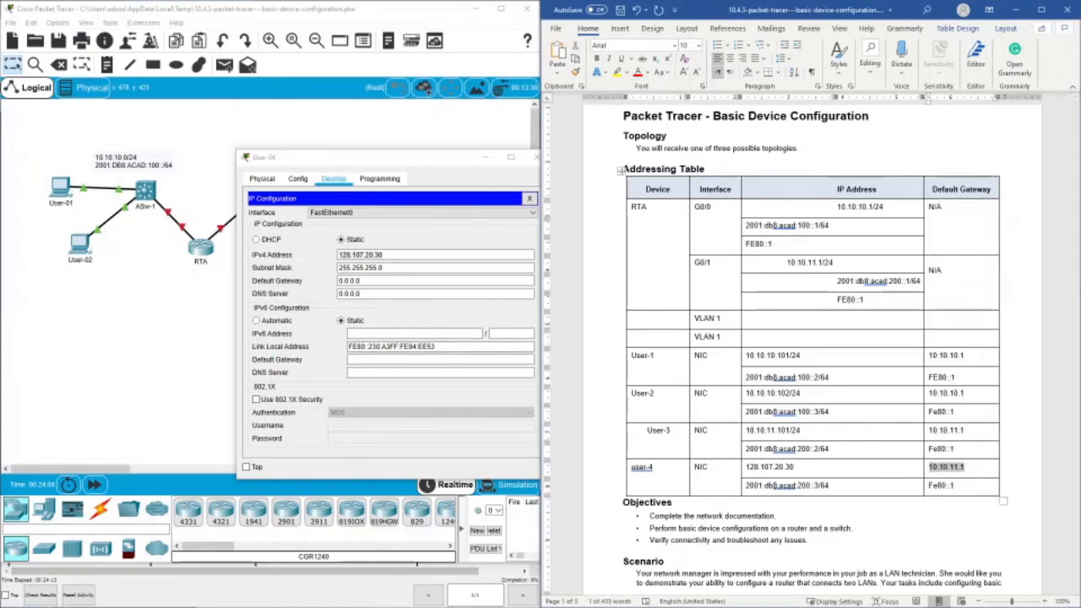
{"action": "left_click_drag", "start_coordinate": [361, 281], "coordinate": [338, 281]}
{"action": "right_click", "coordinate": [355, 280]}
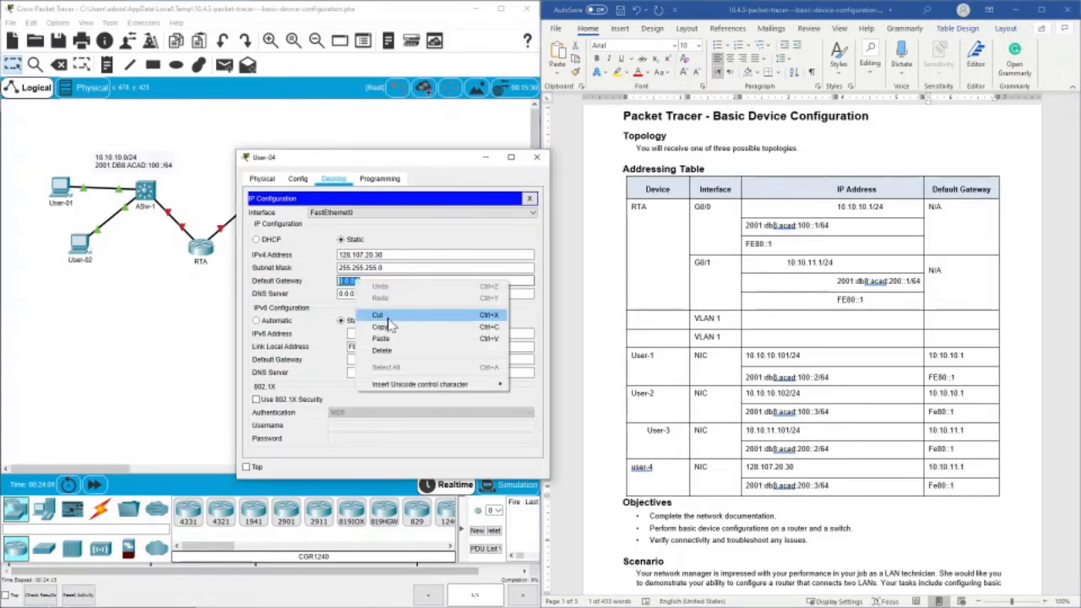
{"action": "left_click", "coordinate": [380, 333]}
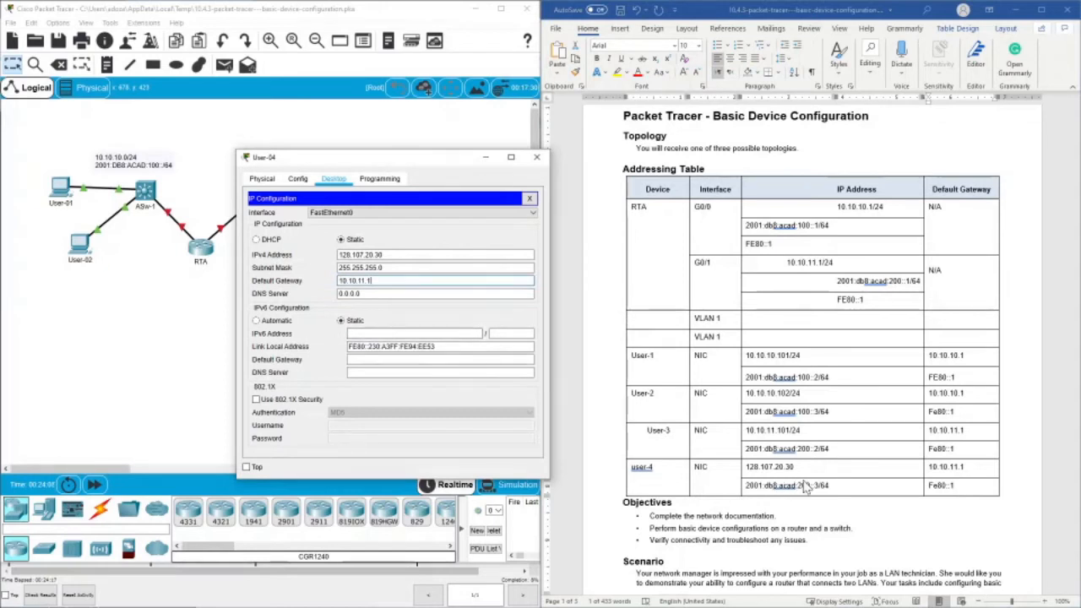
- Set User-04's IPv6 address to 2001:db8:acad:200::3 with prefix length 64, copying the address from the addressing table
{"action": "left_click_drag", "start_coordinate": [829, 486], "coordinate": [756, 493]}
{"action": "right_click", "coordinate": [755, 494]}
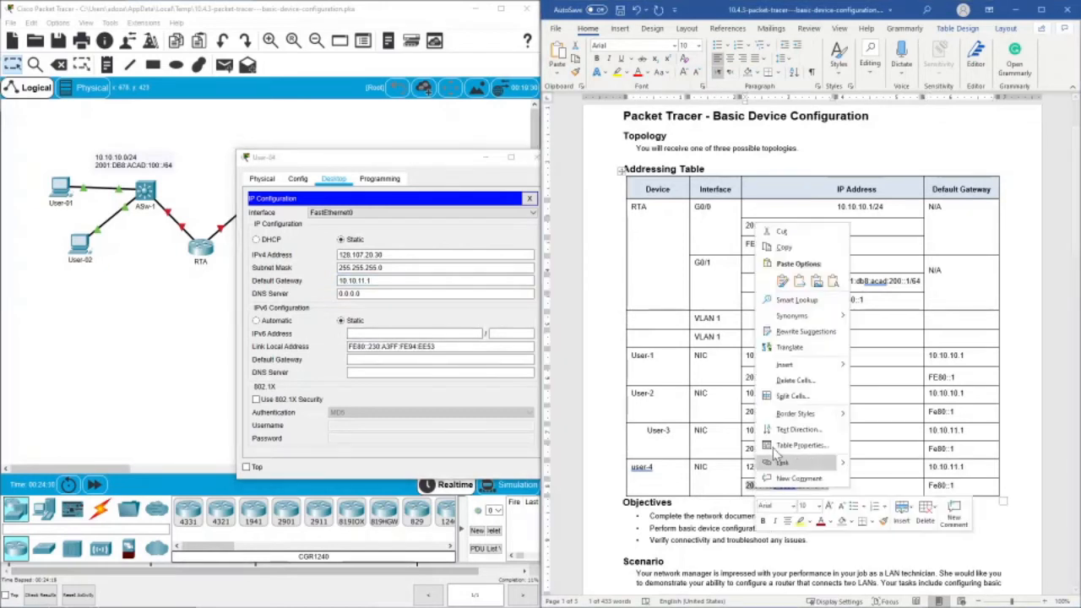
{"action": "left_click", "coordinate": [776, 244]}
{"action": "left_click", "coordinate": [380, 333]}
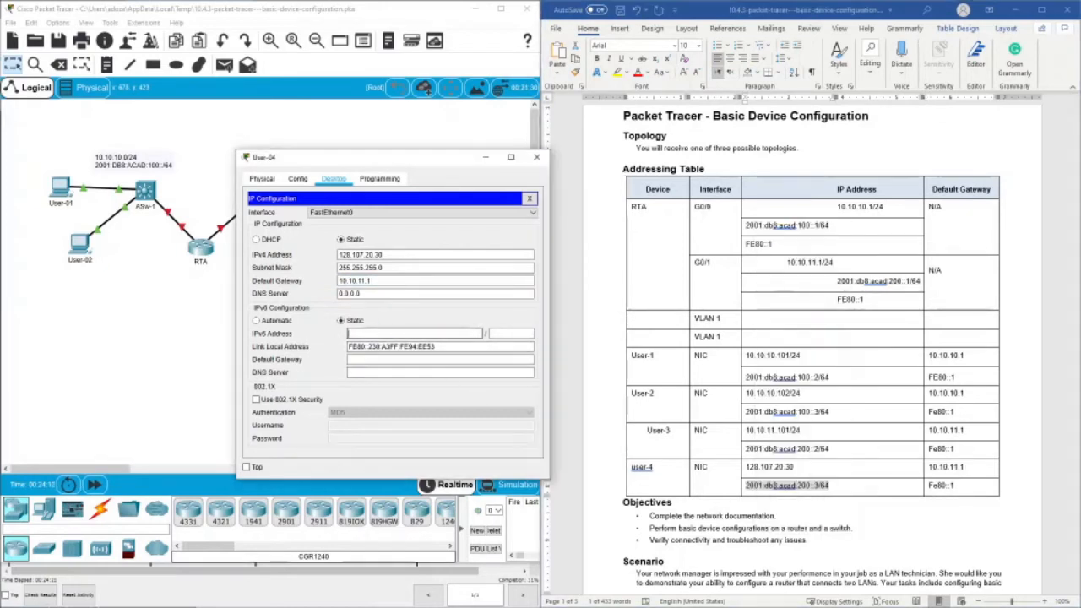
{"action": "right_click", "coordinate": [380, 334]}
{"action": "left_click", "coordinate": [405, 389]}
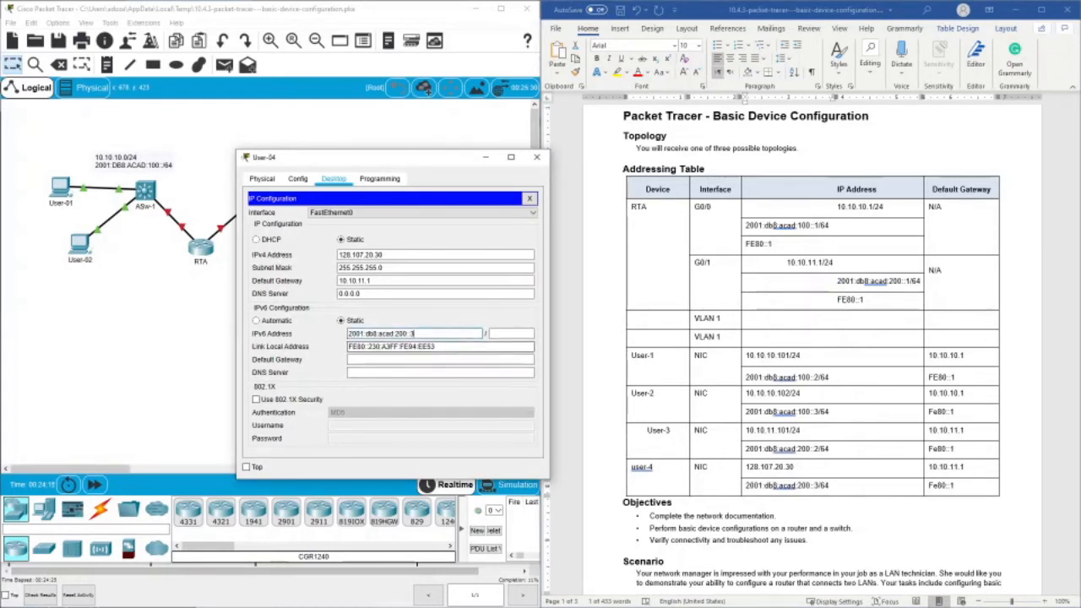
{"action": "left_click", "coordinate": [510, 333]}
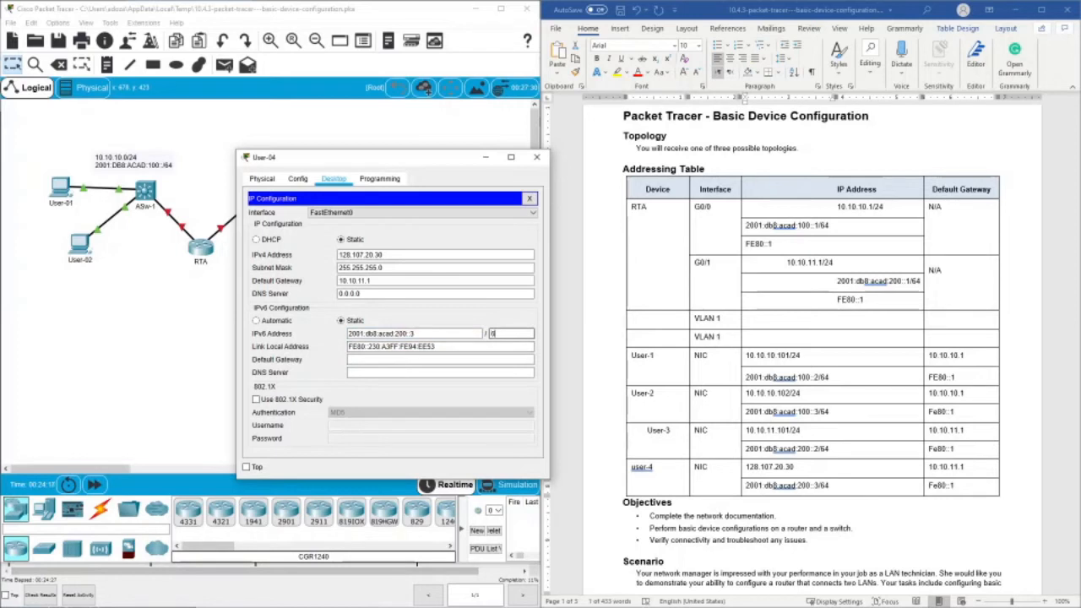
{"action": "key", "text": "Tab"}
{"action": "key", "text": "Tab"}
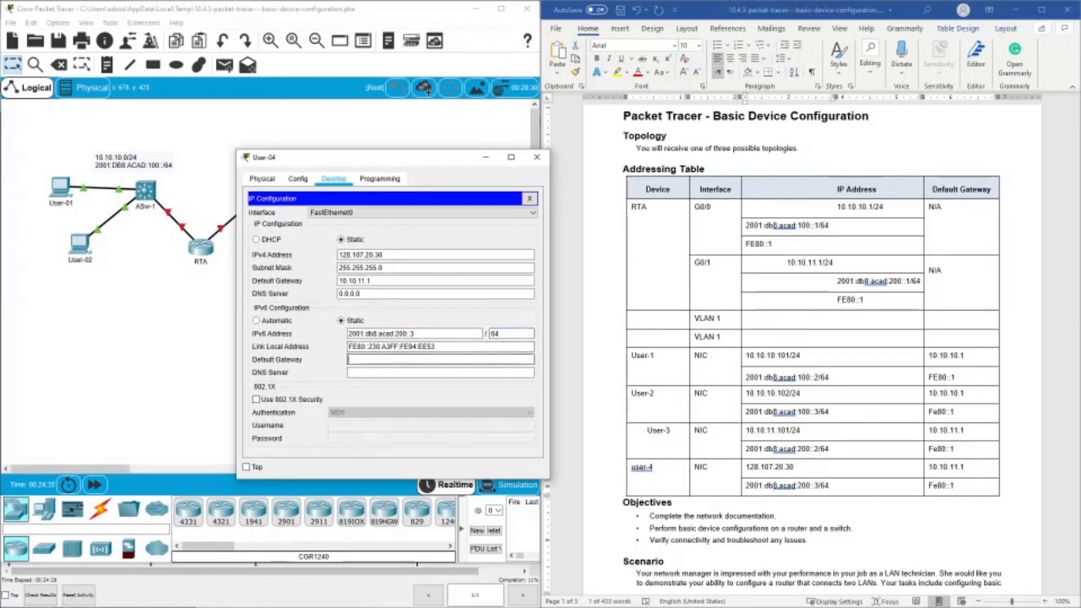
- Set User-04's IPv6 default gateway to fe80::1 and close its configuration window
{"action": "type", "text": "fe80::1"}
{"action": "left_click", "coordinate": [541, 161]}
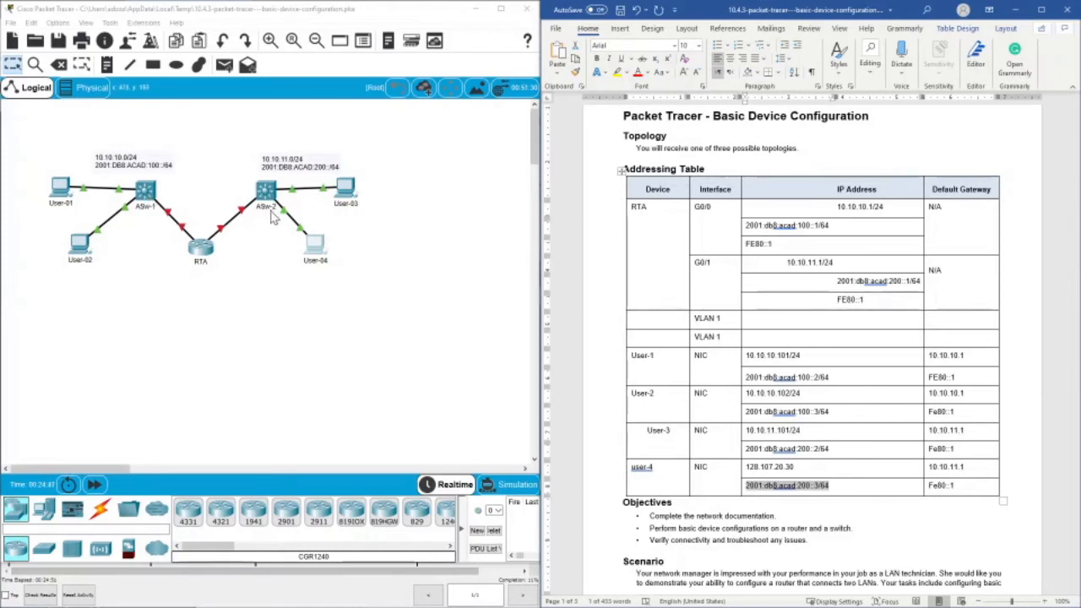
- Enter ASw-2 as the device name of the first VLAN 1 row in the addressing table
{"action": "left_click", "coordinate": [650, 320]}
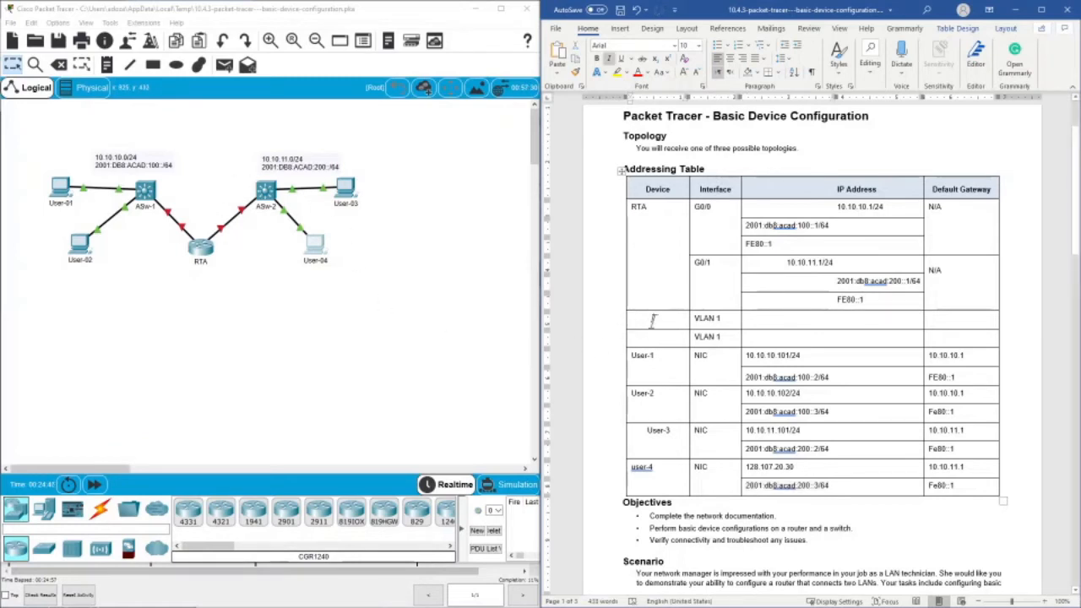
{"action": "triple_click", "coordinate": [651, 321]}
{"action": "key", "text": "Delete"}
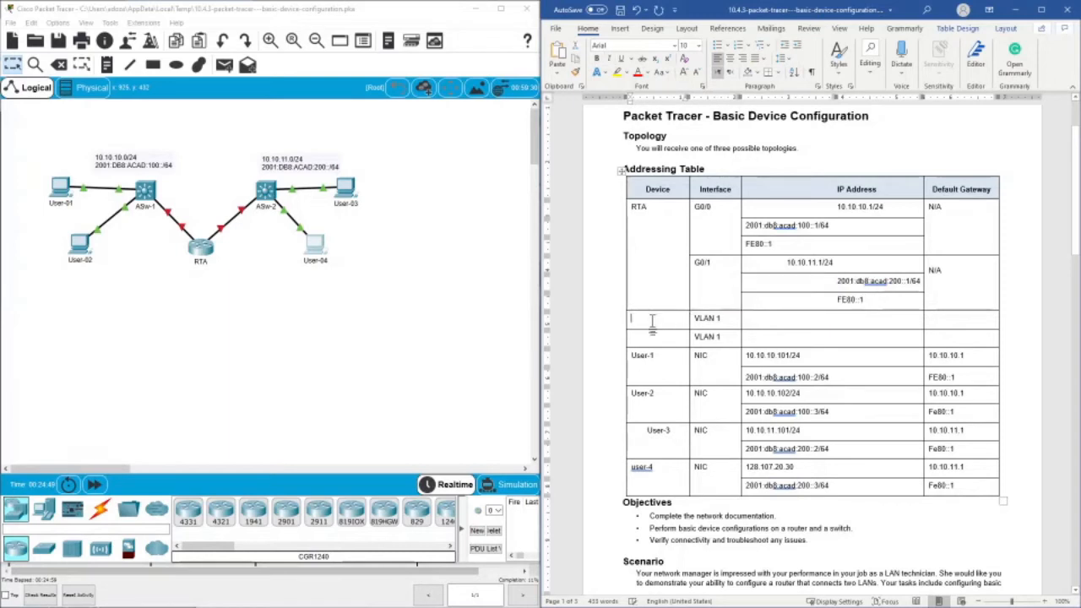
{"action": "type", "text": "ASw-2"}
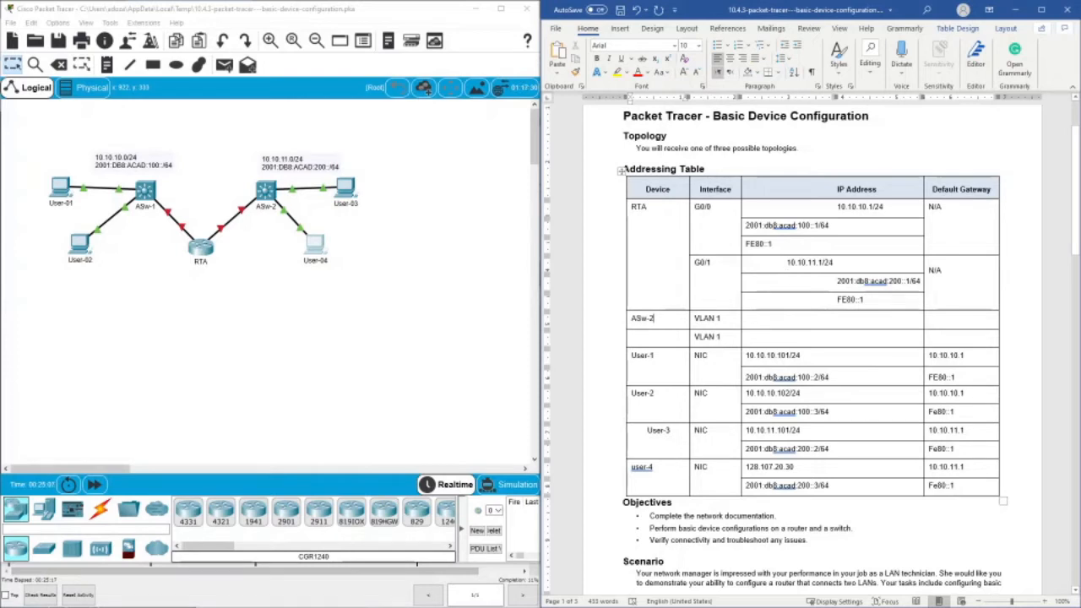
- Enter 10.10.11.20/24 as the IP address of ASw-2's VLAN 1 interface in the addressing table
{"action": "left_click", "coordinate": [795, 325]}
{"action": "type", "text": "10"}
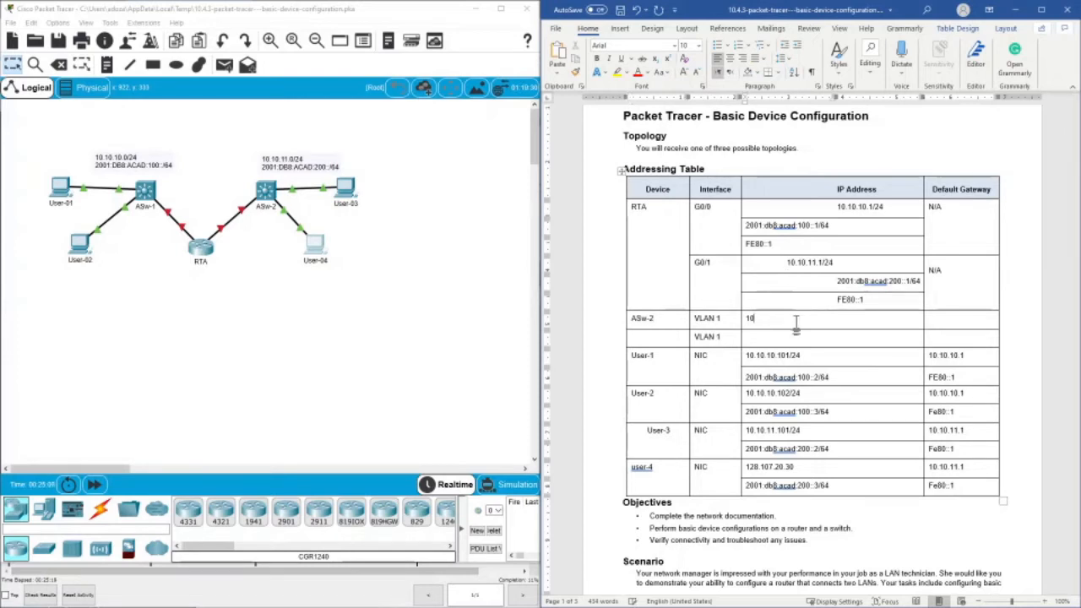
{"action": "type", "text": ".10.11"}
{"action": "type", "text": ".20"}
{"action": "type", "text": "/"}
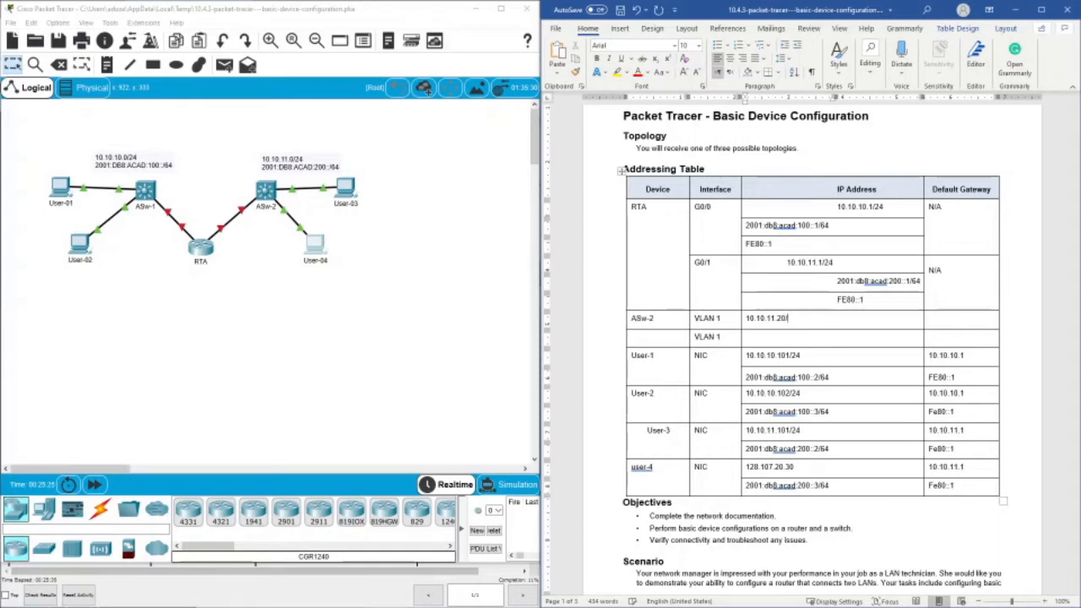
{"action": "type", "text": "24"}
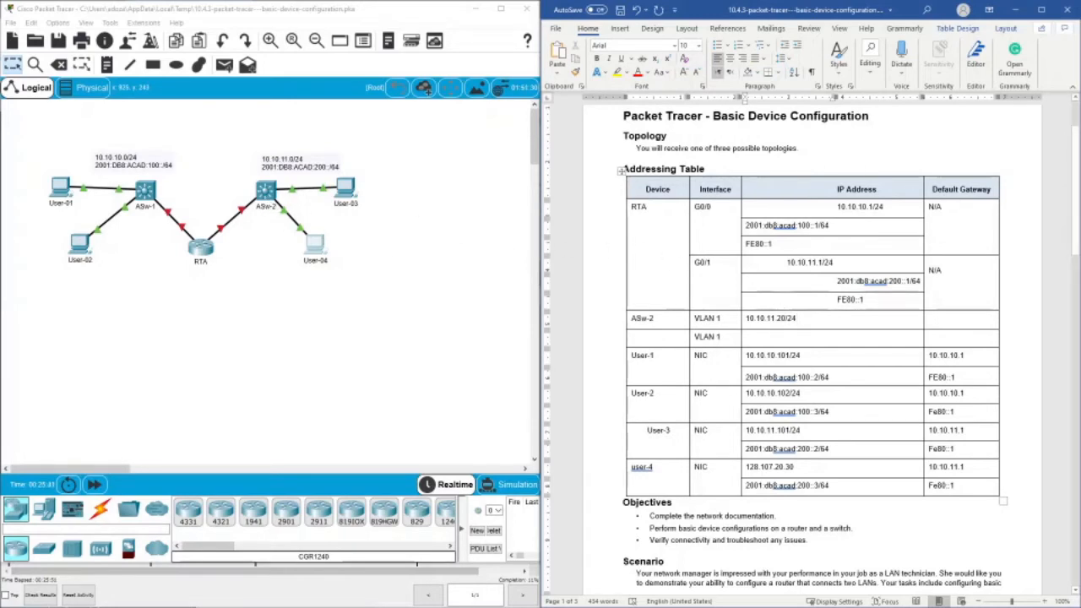
- Fill in the naming requirement's blanks with RTA for the router and ASw-2 for the second switch
{"action": "scroll", "coordinate": [600, 340], "scroll_direction": "down", "scroll_amount": 1}
{"action": "scroll", "coordinate": [600, 340], "scroll_direction": "up", "scroll_amount": 1}
{"action": "scroll", "coordinate": [812, 349], "scroll_direction": "down", "scroll_amount": 8}
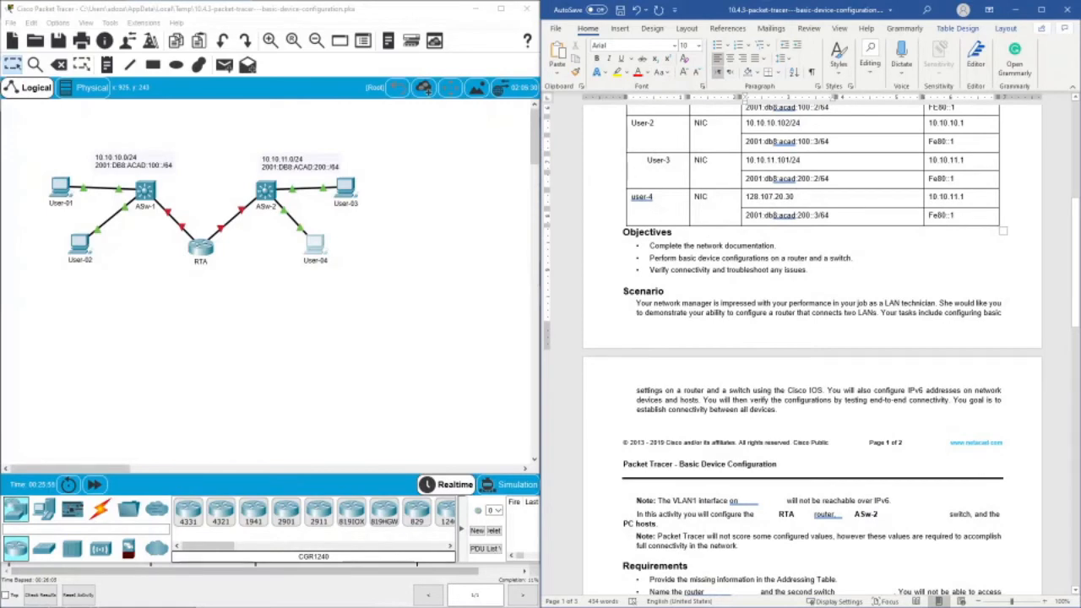
{"action": "scroll", "coordinate": [812, 349], "scroll_direction": "down", "scroll_amount": 12}
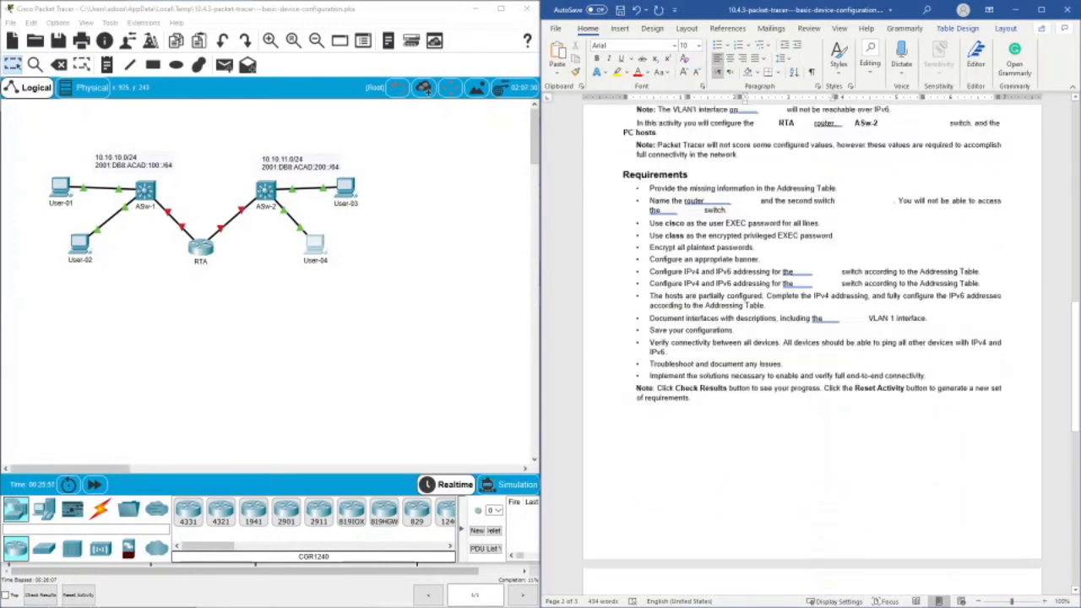
{"action": "scroll", "coordinate": [812, 349], "scroll_direction": "up", "scroll_amount": 2}
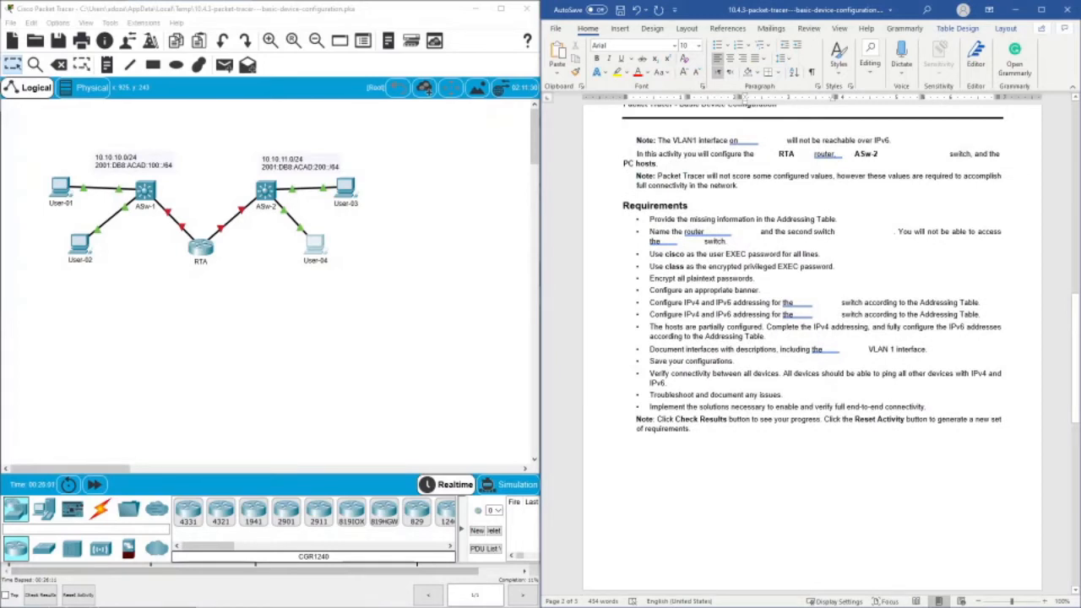
{"action": "left_click", "coordinate": [708, 231]}
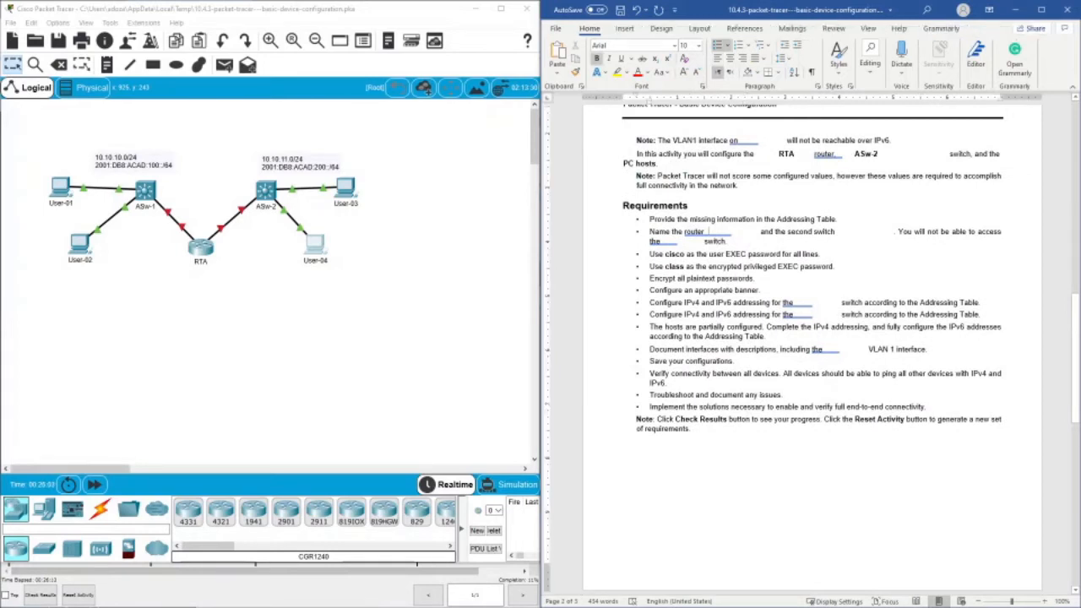
{"action": "type", "text": "RT"}
{"action": "type", "text": "ASw-2"}
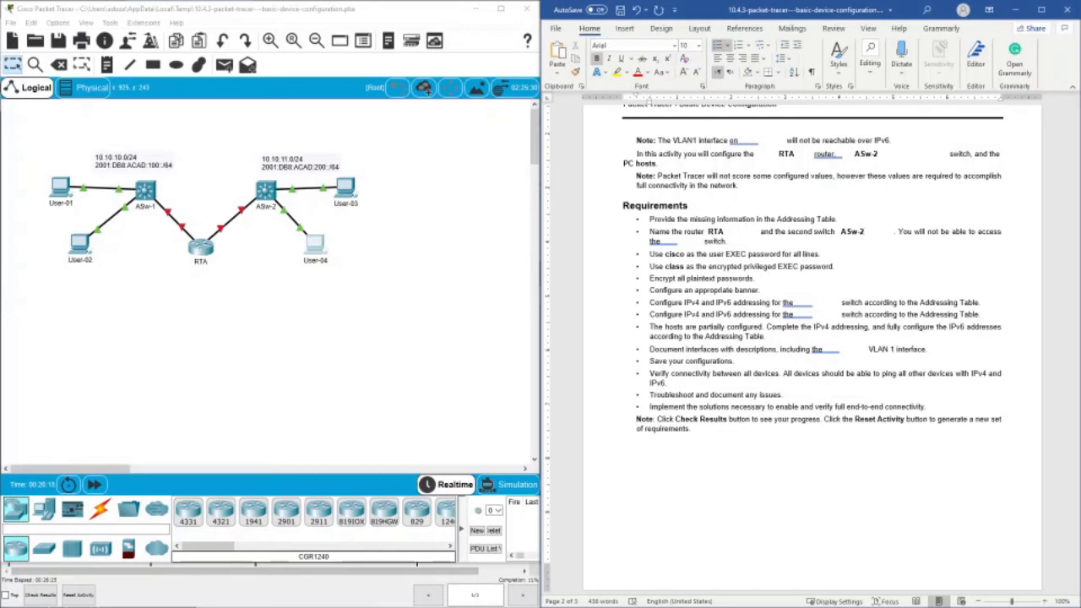
- Fill in the requirement's blank for the inaccessible switch with ASw-1 and try to open that switch in Packet Tracer
{"action": "left_click", "coordinate": [677, 241]}
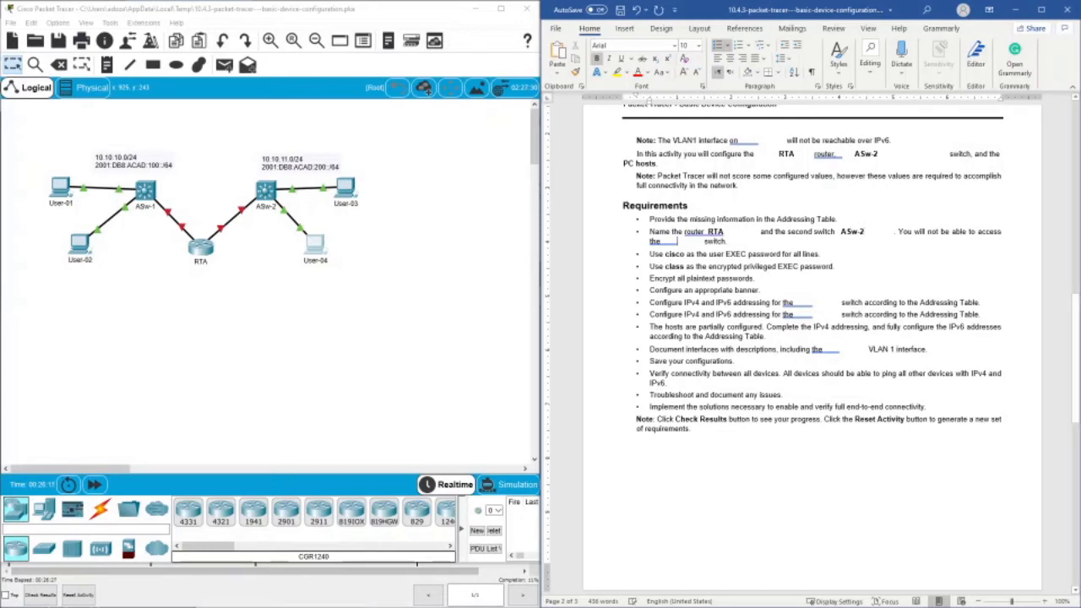
{"action": "type", "text": "ASw-1"}
{"action": "left_click", "coordinate": [146, 194]}
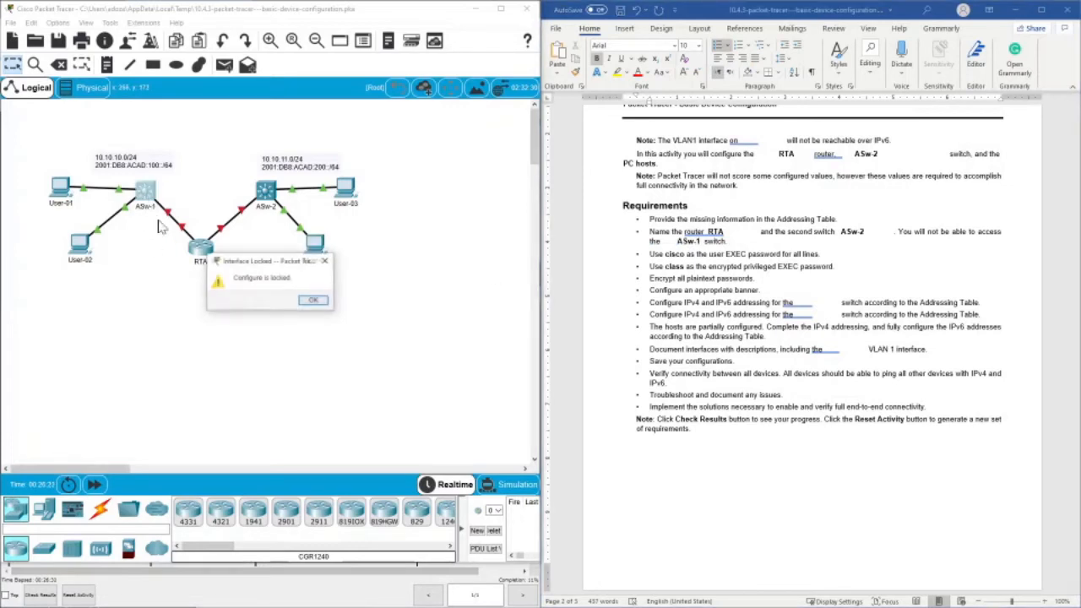
{"action": "left_click", "coordinate": [311, 301]}
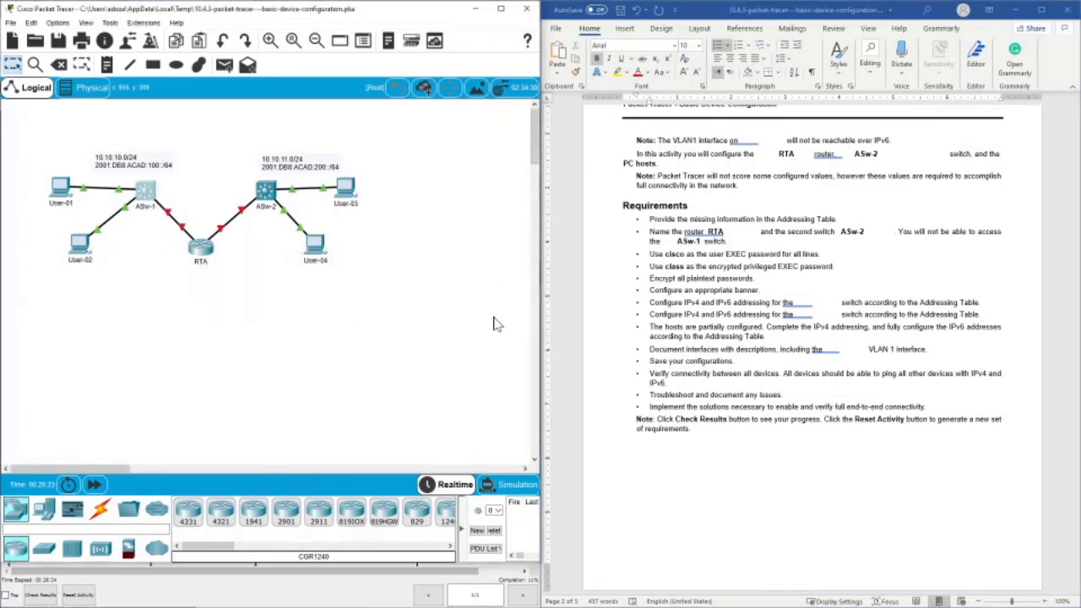
- Open router RTA's command-line interface in Packet Tracer and enter privileged EXEC mode
{"action": "left_click", "coordinate": [817, 257]}
{"action": "left_click_drag", "start_coordinate": [816, 256], "coordinate": [796, 257]}
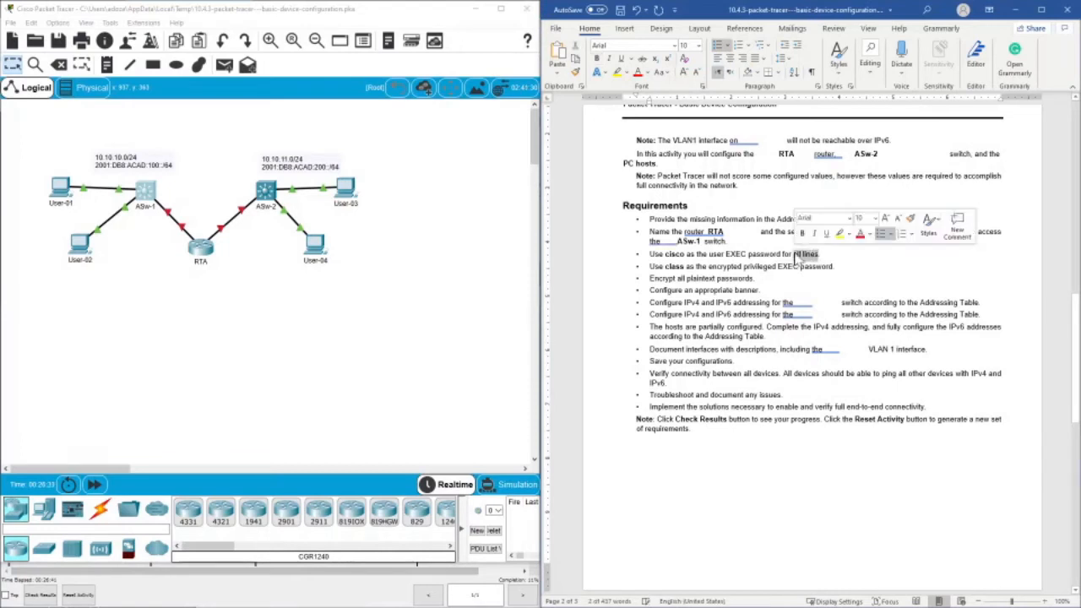
{"action": "left_click", "coordinate": [200, 246]}
{"action": "left_click_drag", "start_coordinate": [477, 154], "coordinate": [207, 153]}
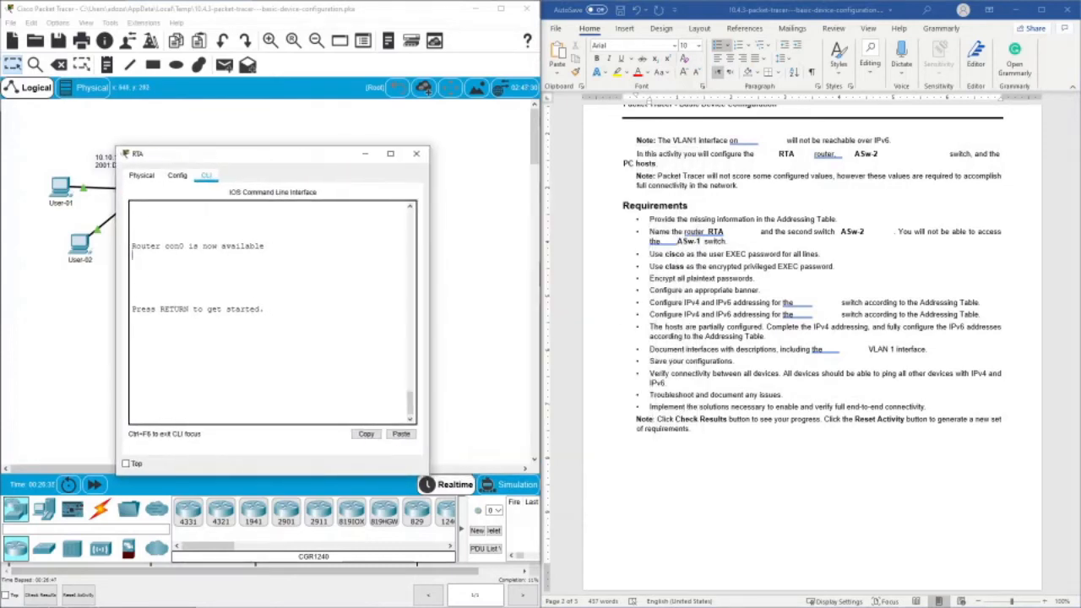
{"action": "key", "text": "Return"}
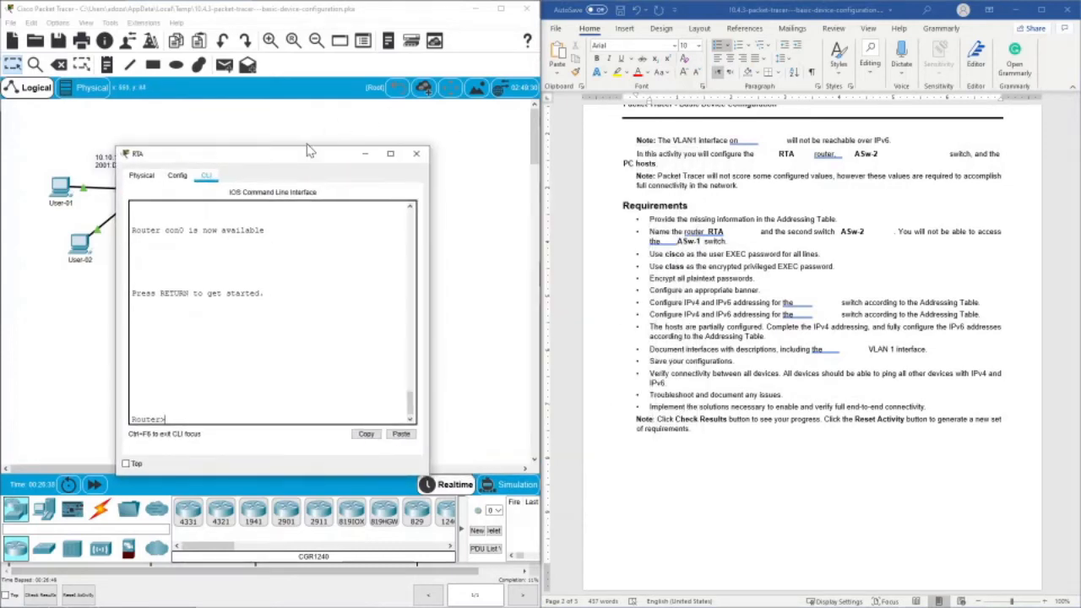
{"action": "left_click_drag", "start_coordinate": [277, 160], "coordinate": [387, 213]}
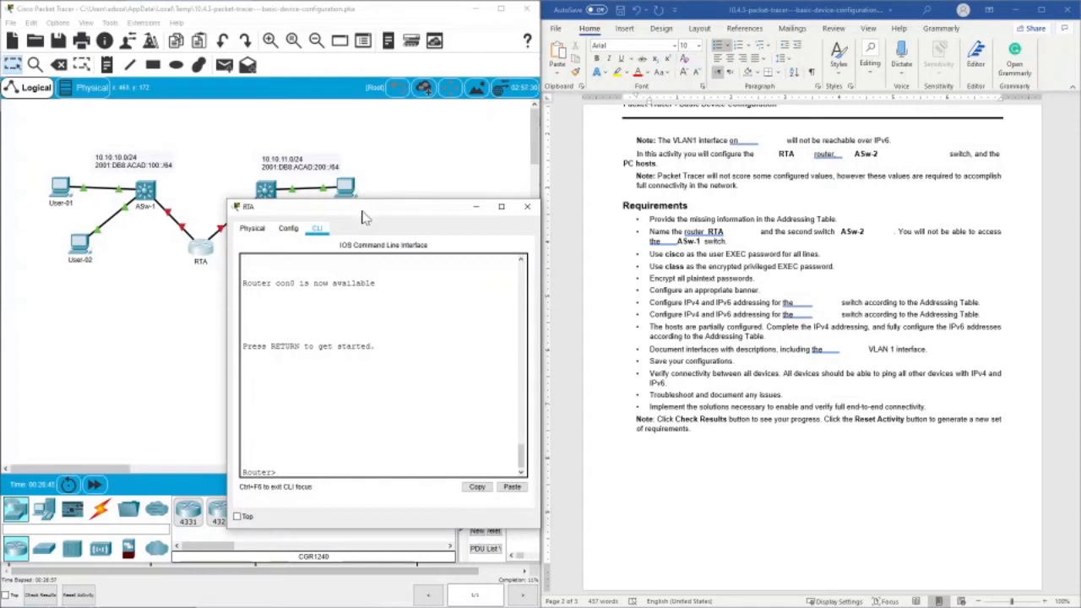
{"action": "left_click_drag", "start_coordinate": [363, 206], "coordinate": [349, 119]}
{"action": "key", "text": "Return"}
{"action": "key", "text": "Return"}
{"action": "key", "text": "Return"}
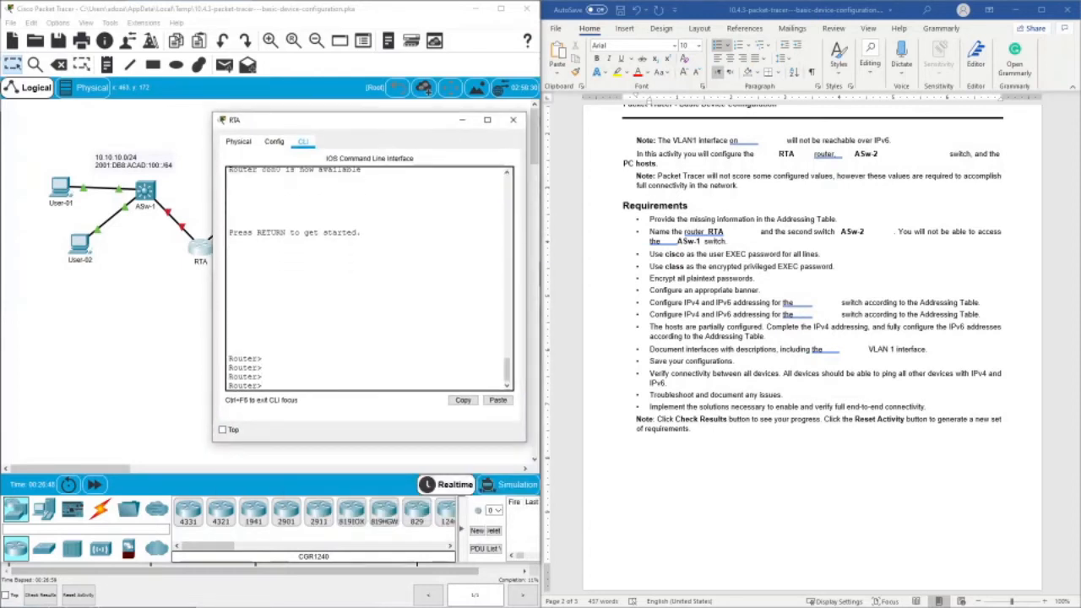
{"action": "type", "text": "en"}
{"action": "key", "text": "Return"}
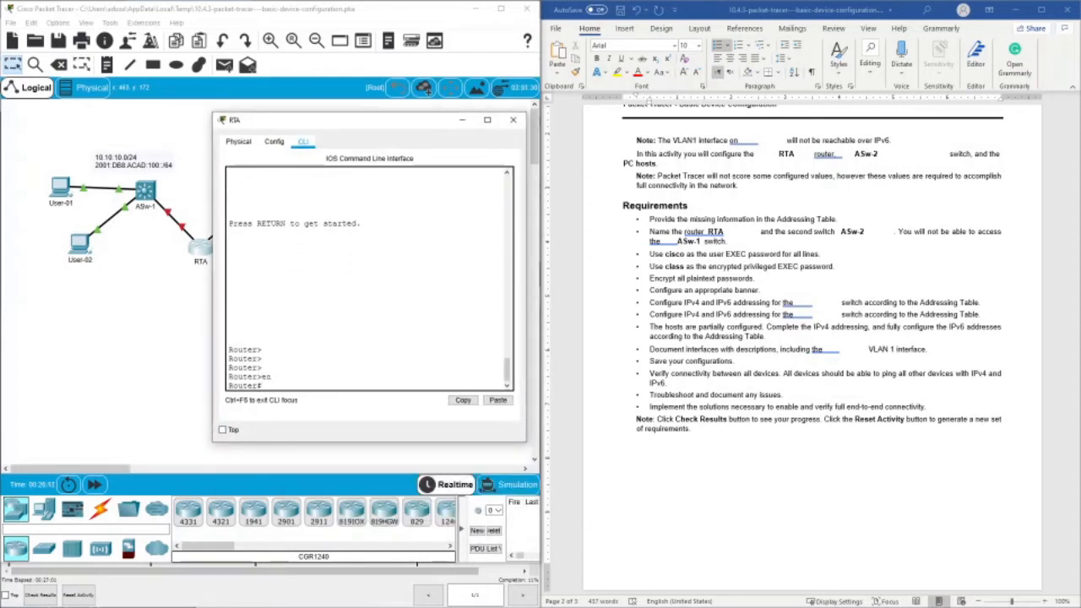
{"action": "type", "text": "host"}
{"action": "key", "text": "Tab"}
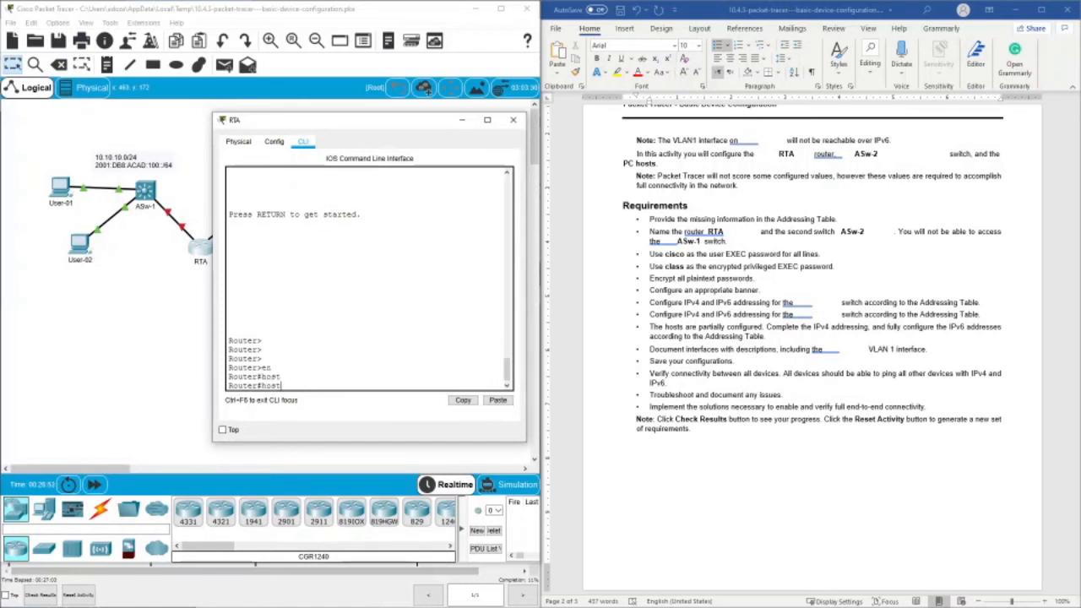
{"action": "type", "text": "n"}
{"action": "key", "text": "Tab"}
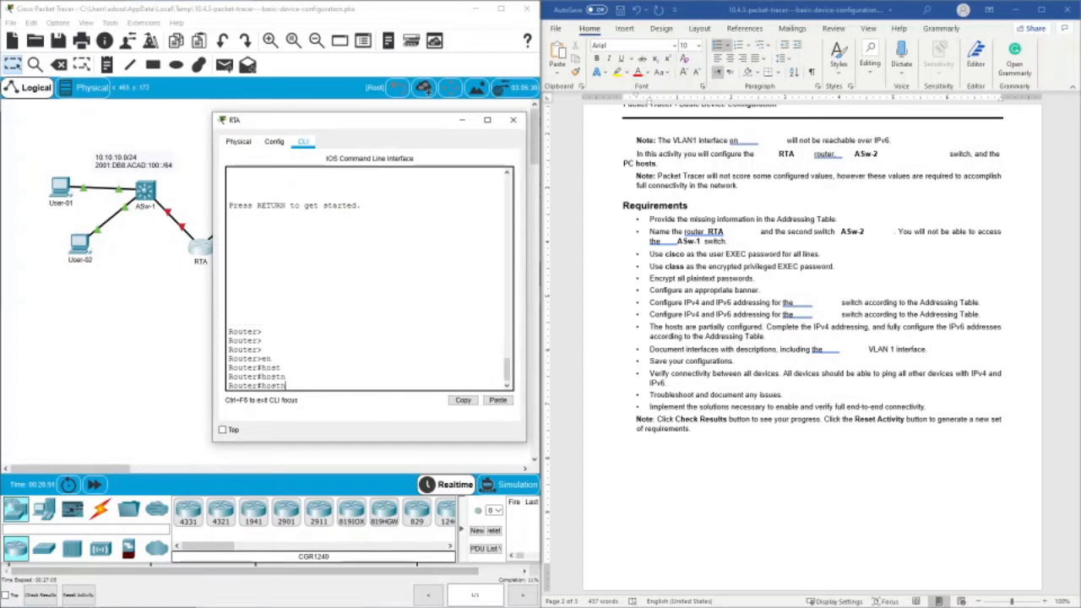
{"action": "key", "text": "BackSpace"}
{"action": "key", "text": "BackSpace"}
{"action": "key", "text": "BackSpace"}
{"action": "key", "text": "BackSpace"}
{"action": "key", "text": "BackSpace"}
- Enter global configuration mode on the router and set its hostname to RTA
{"action": "type", "text": "conf t"}
{"action": "key", "text": "Return"}
{"action": "type", "text": "host"}
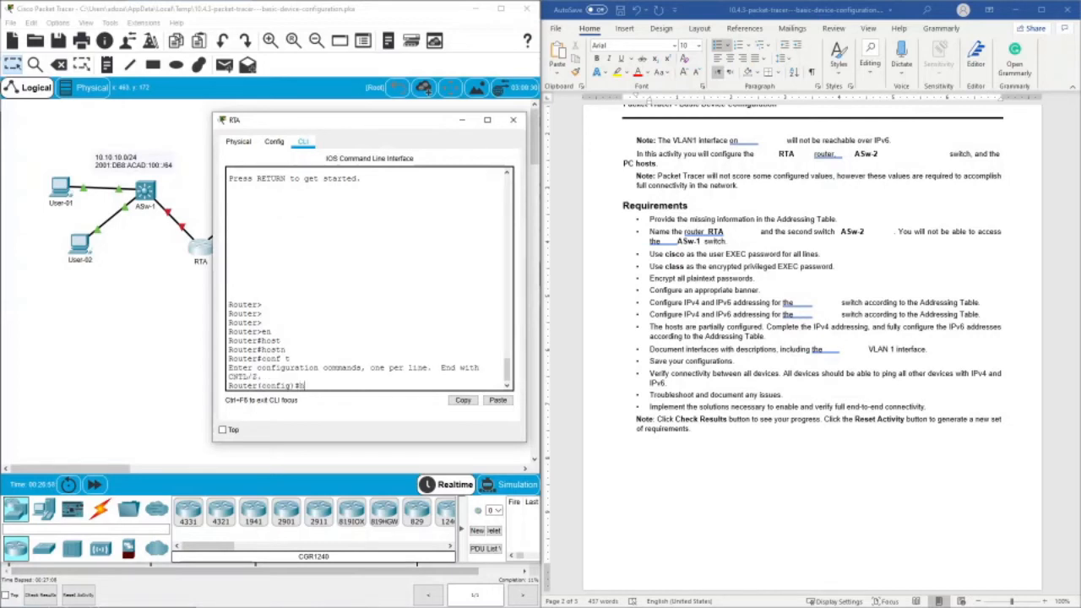
{"action": "key", "text": "Tab"}
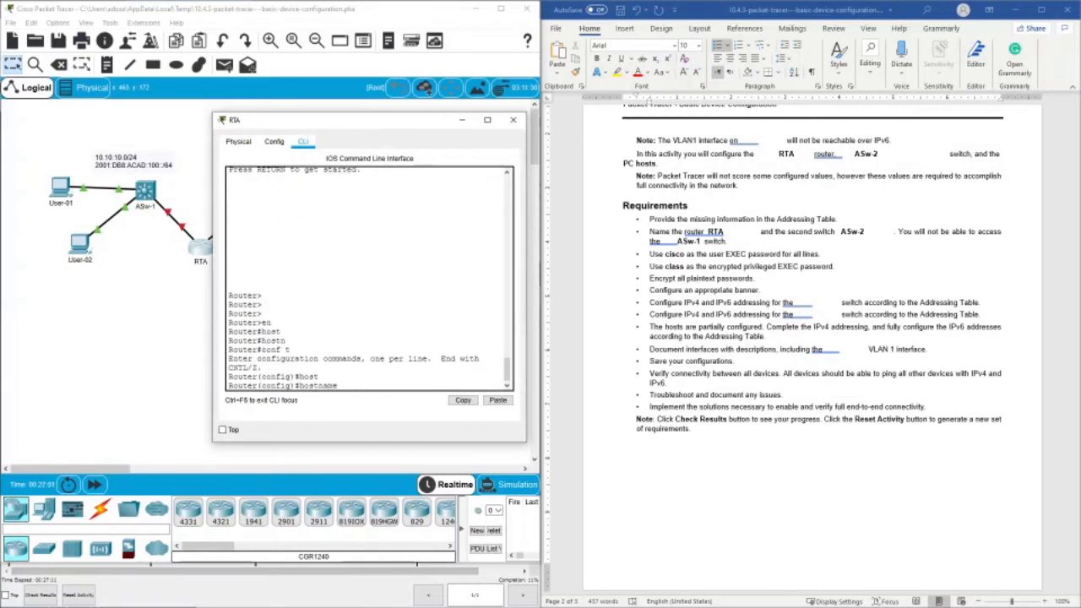
{"action": "type", "text": "RTA"}
{"action": "key", "text": "Return"}
{"action": "type", "text": "a"}
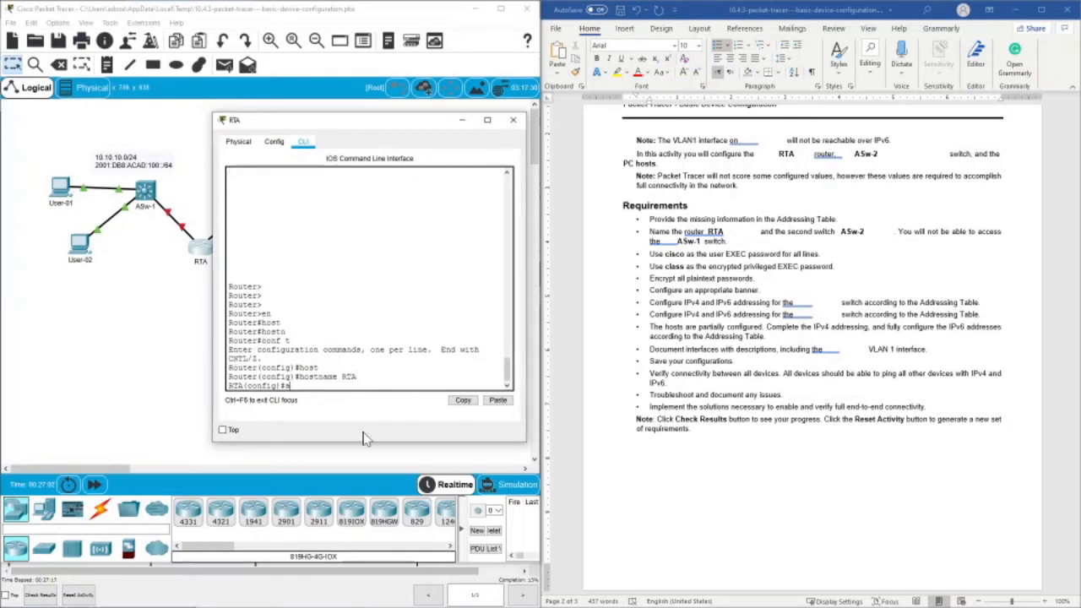
{"action": "key", "text": "BackSpace"}
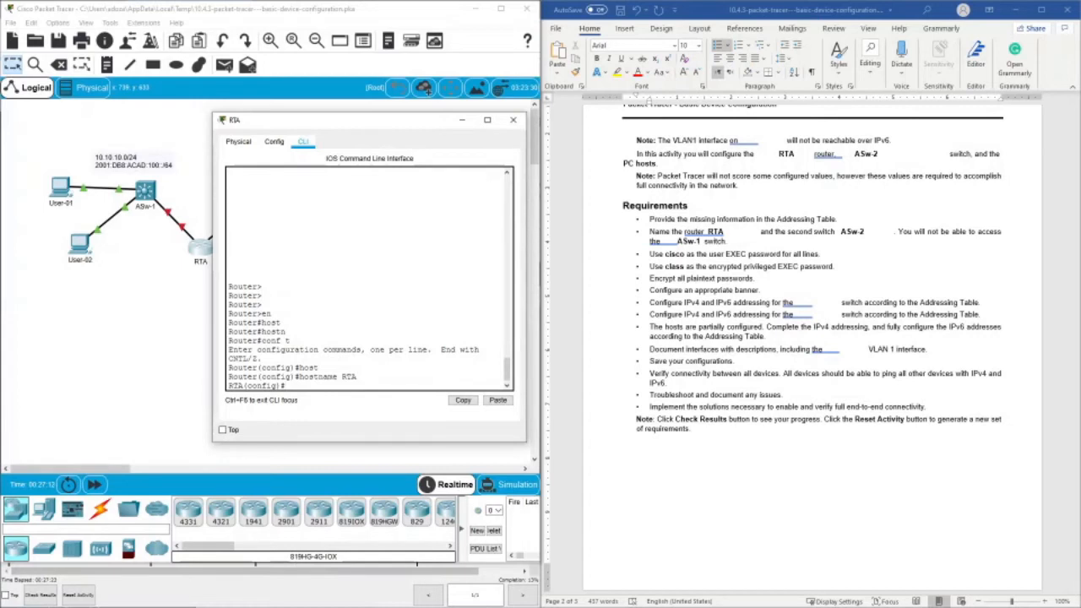
- Set the required user EXEC password on RTA's console line 0 and enable login there
{"action": "type", "text": "line con 0"}
{"action": "key", "text": "Return"}
{"action": "type", "text": "pass"}
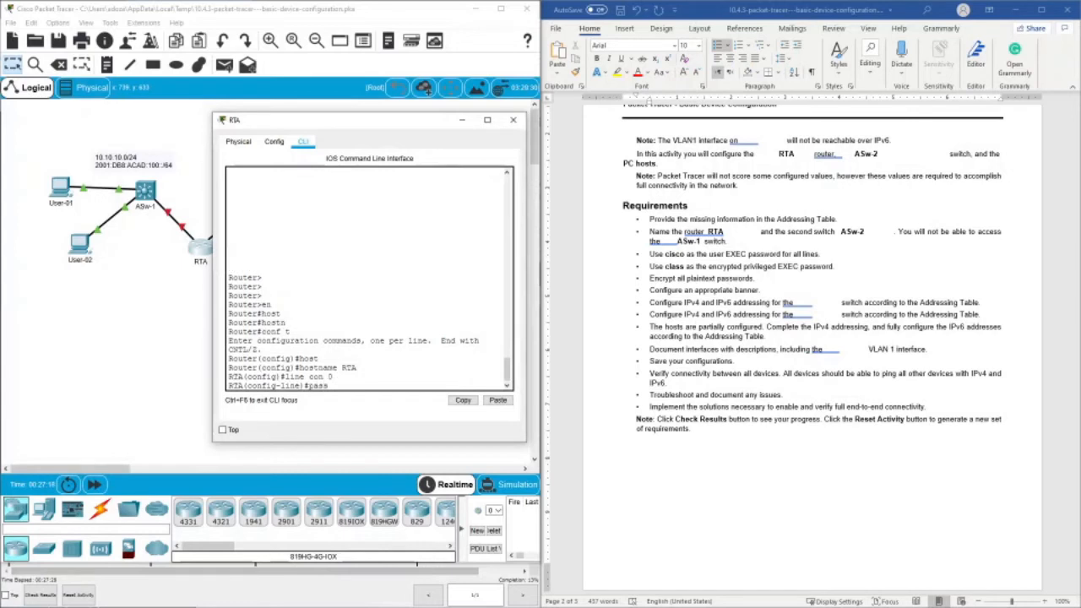
{"action": "type", "text": "w"}
{"action": "key", "text": "Tab"}
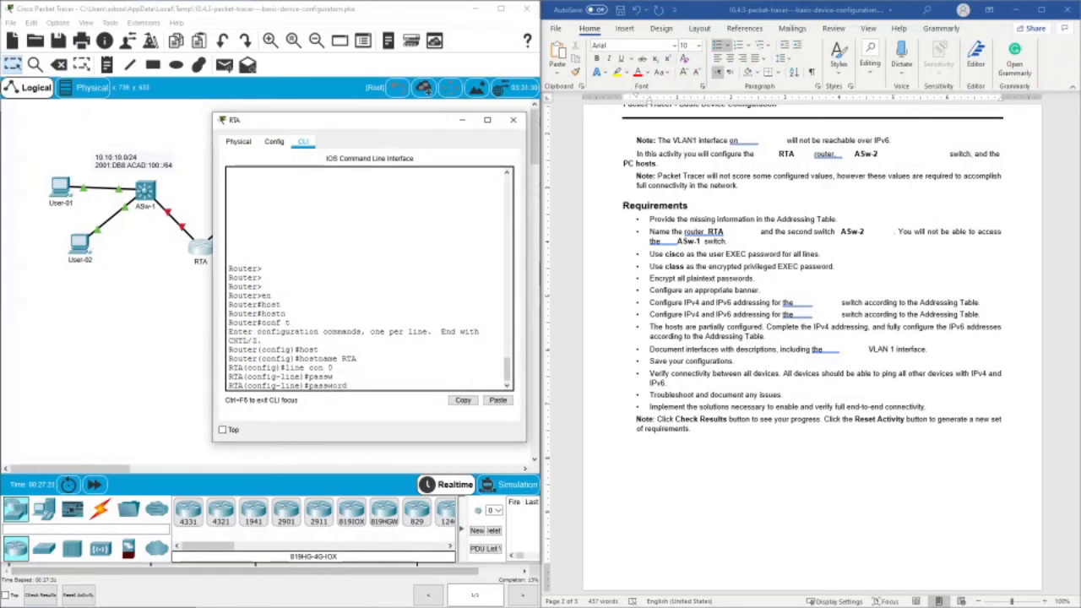
{"action": "type", "text": "cisco"}
{"action": "key", "text": "Return"}
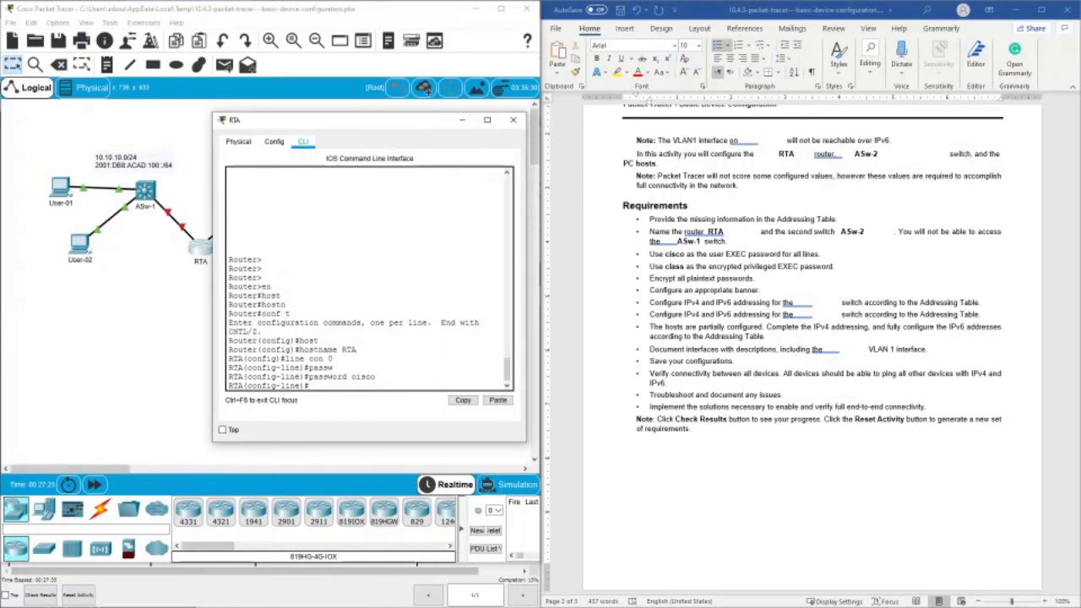
{"action": "type", "text": "login"}
{"action": "key", "text": "Return"}
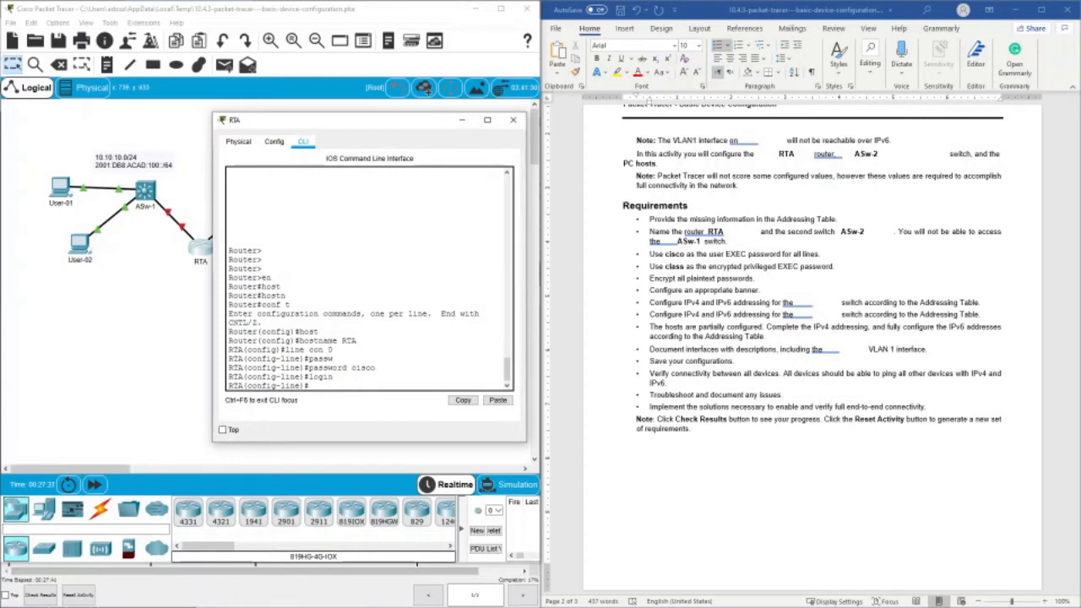
- Set the required user EXEC password on RTA's VTY lines 0 to 15 and enable login on them
{"action": "type", "text": "line vty 0 15"}
{"action": "key", "text": "Return"}
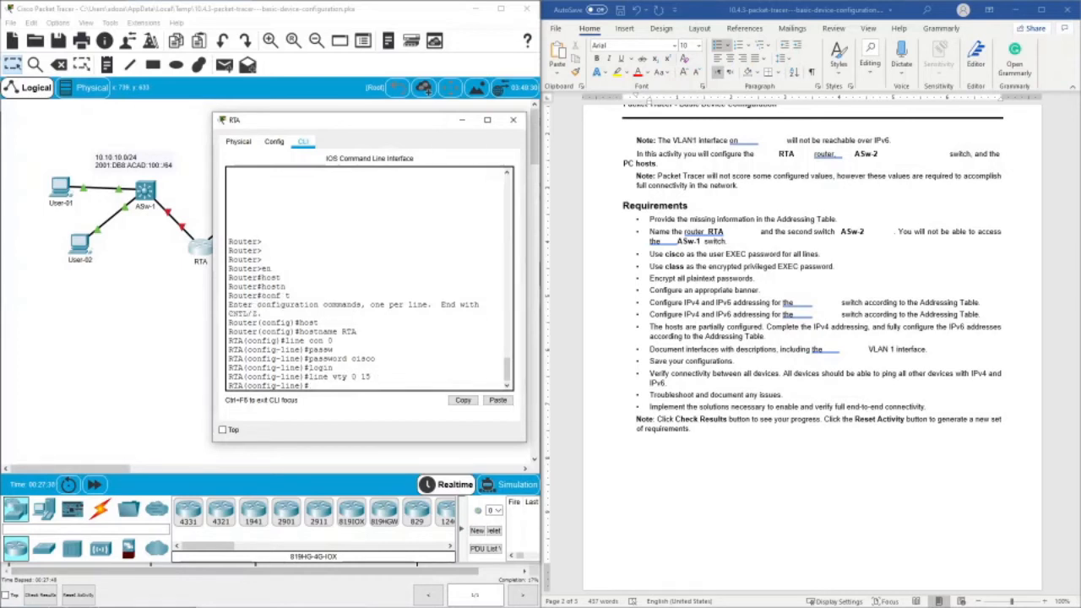
{"action": "type", "text": "pass"}
{"action": "key", "text": "Tab"}
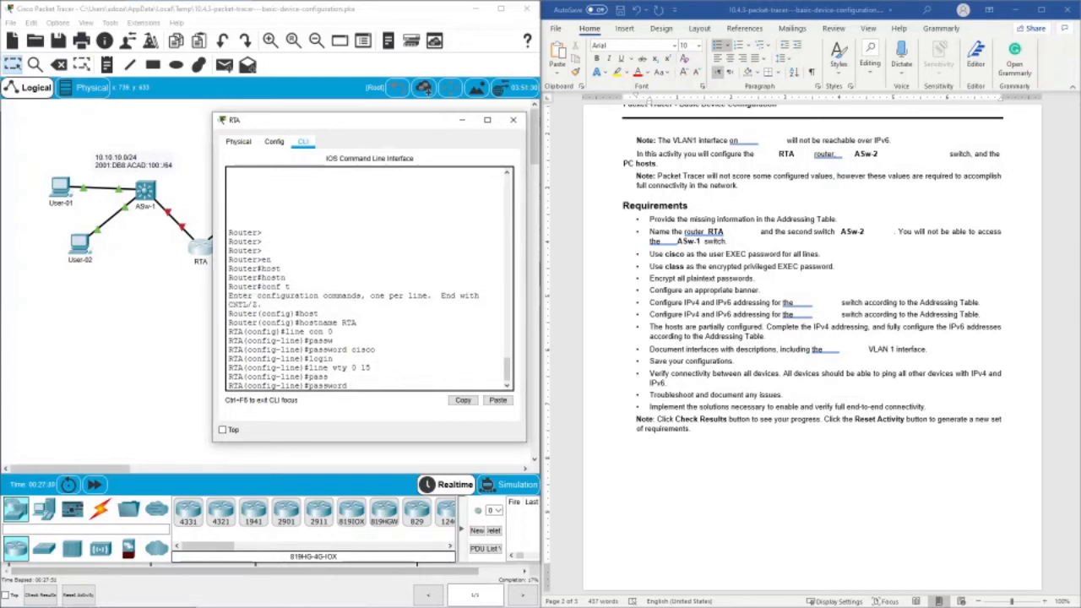
{"action": "type", "text": "cisco"}
{"action": "key", "text": "Return"}
{"action": "type", "text": "line)#l"}
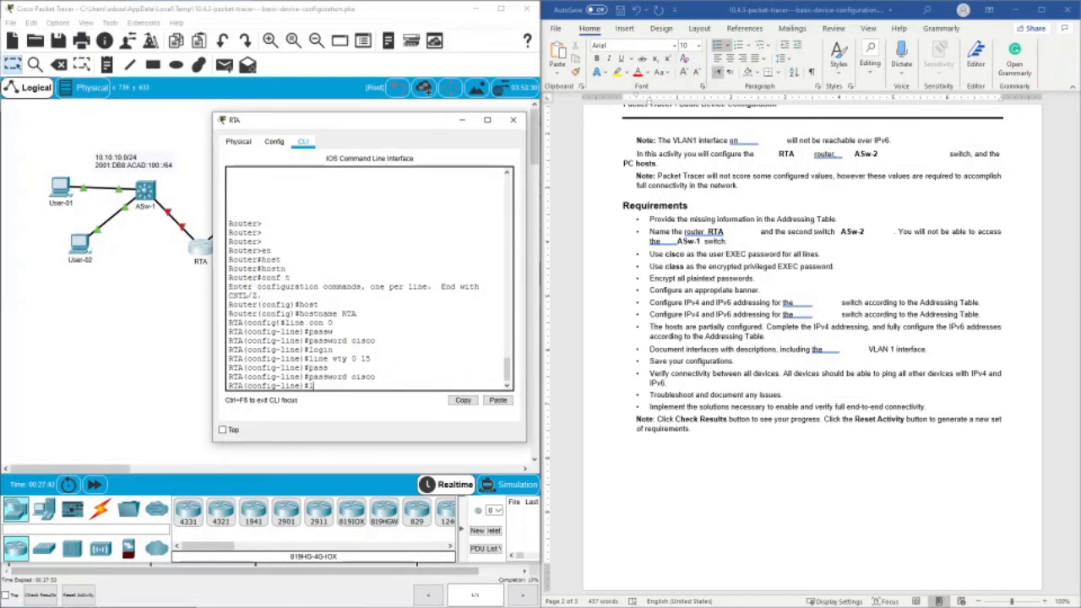
{"action": "type", "text": "ogin"}
{"action": "key", "text": "Return"}
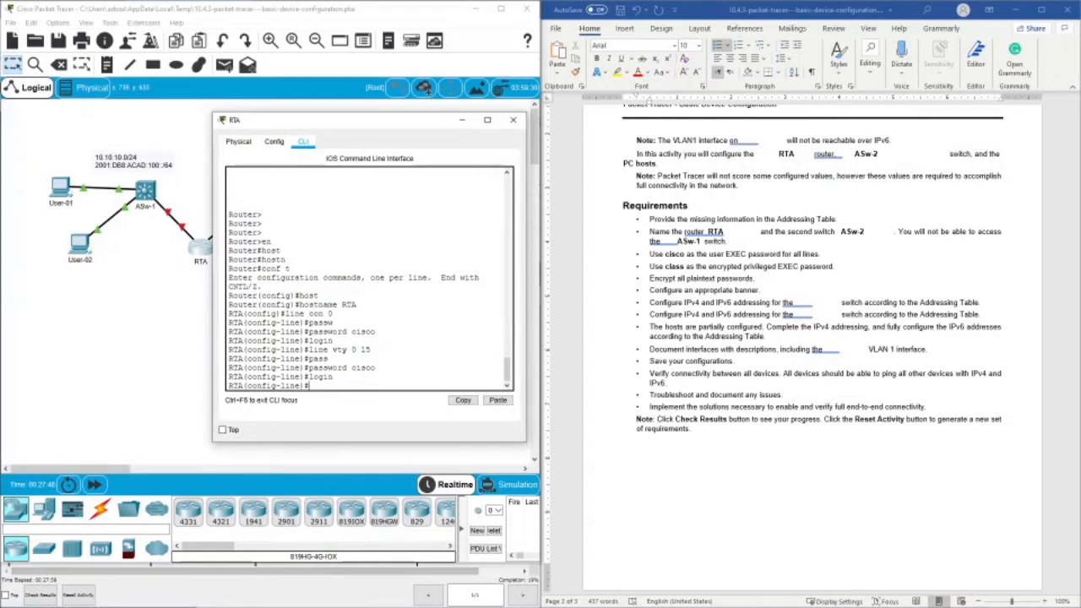
- Restrict the input transport on RTA's VTY lines to SSH
{"action": "type", "text": "tr"}
{"action": "key", "text": "Tab"}
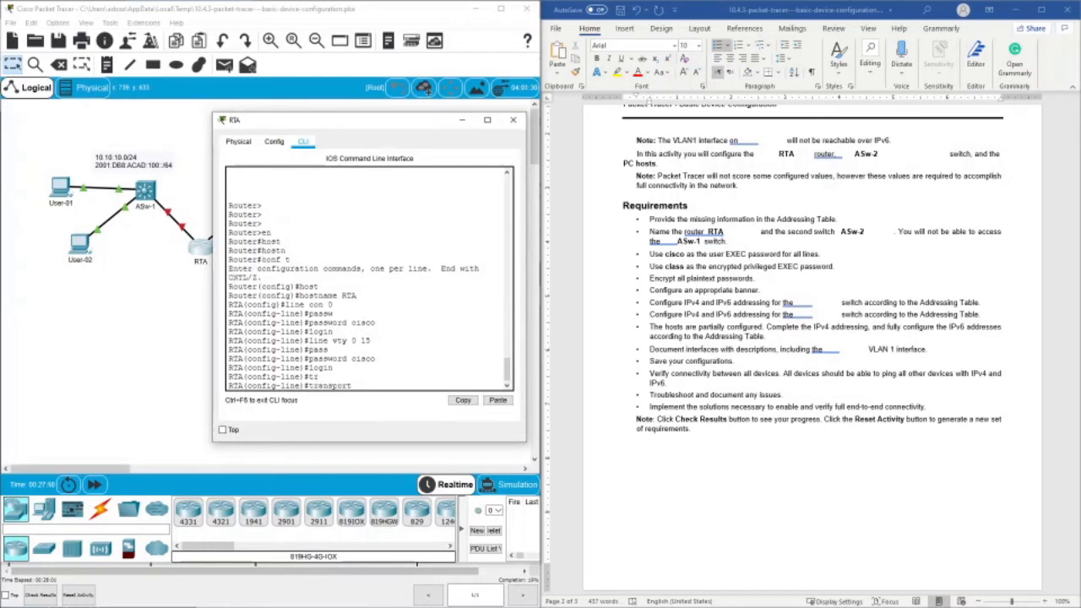
{"action": "type", "text": "in"}
{"action": "key", "text": "Tab"}
{"action": "type", "text": "ssh"}
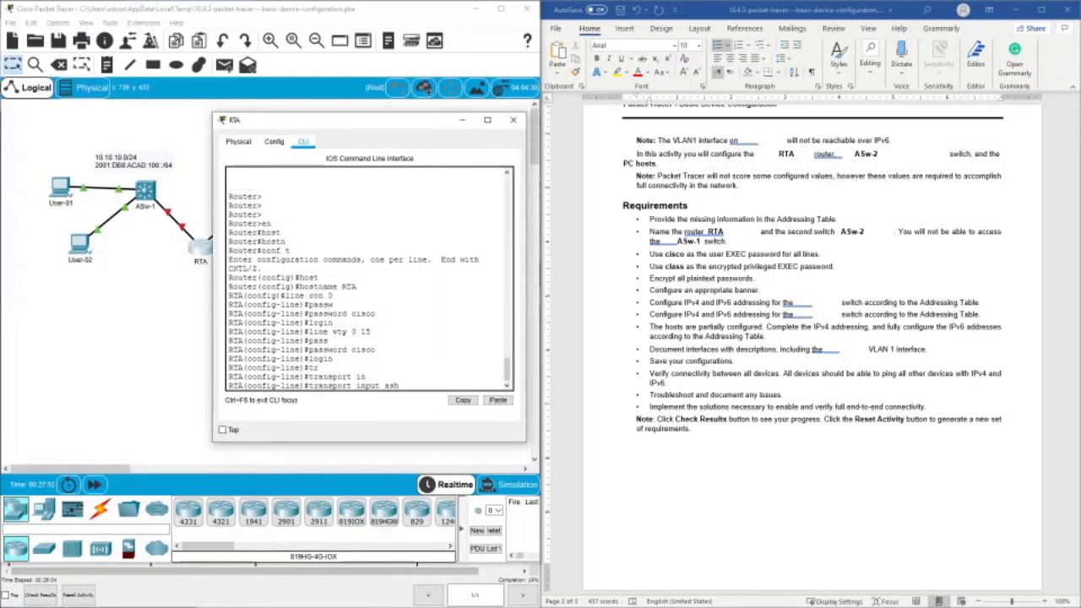
{"action": "key", "text": "Return"}
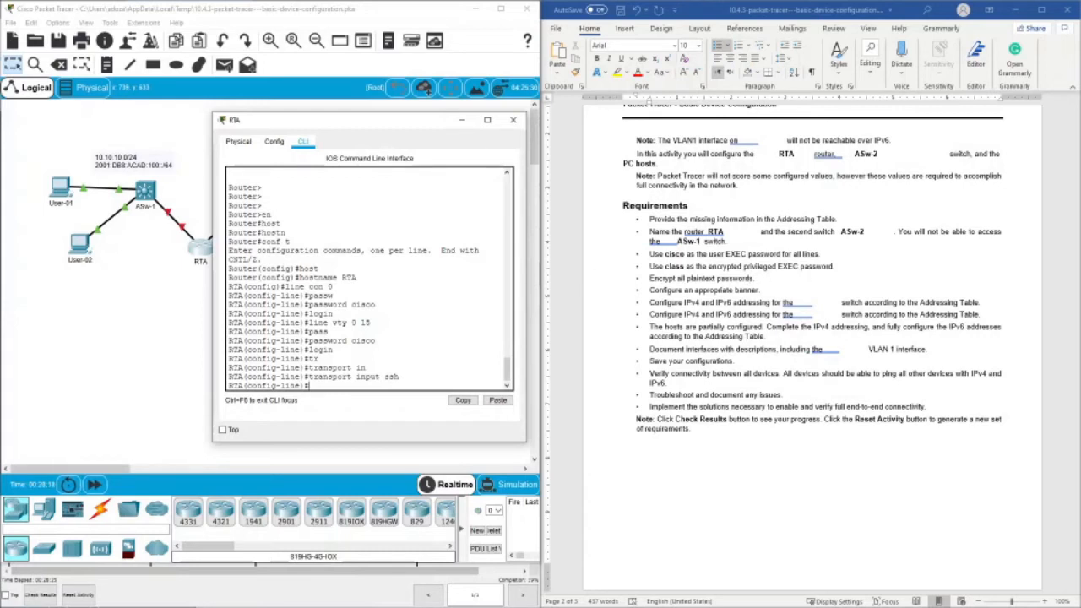
- Leave RTA's line configuration and return to global configuration mode
{"action": "double_click", "coordinate": [268, 214]}
{"action": "double_click", "coordinate": [268, 223]}
{"action": "left_click", "coordinate": [270, 224]}
{"action": "type", "text": "en"}
{"action": "key", "text": "Tab"}
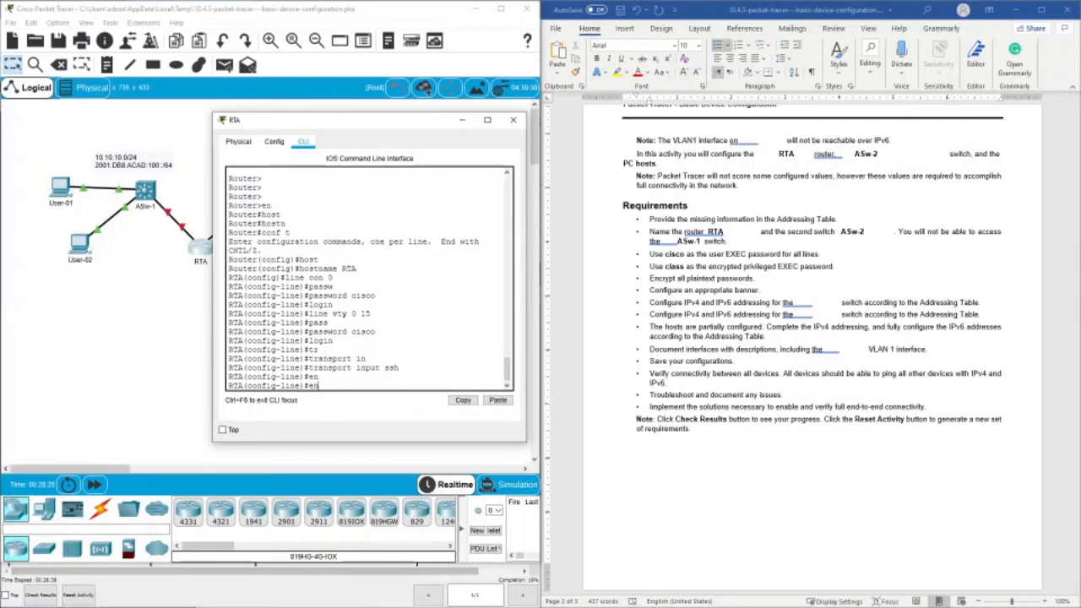
{"action": "type", "text": "a"}
{"action": "key", "text": "Tab"}
{"action": "key", "text": "BackSpace"}
{"action": "key", "text": "BackSpace"}
{"action": "type", "text": "x"}
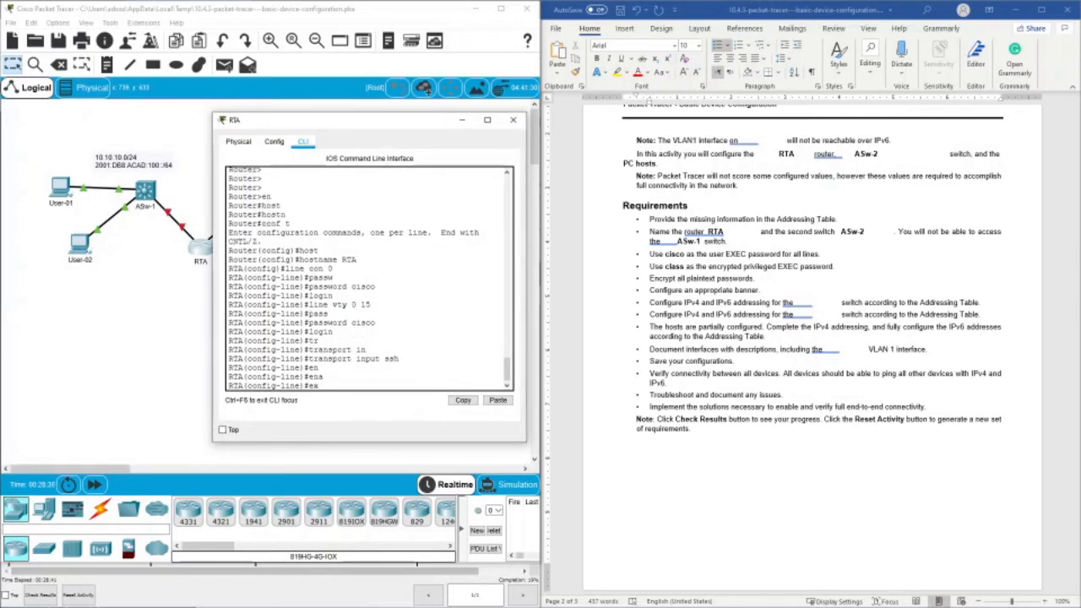
{"action": "type", "text": "it"}
{"action": "key", "text": "Return"}
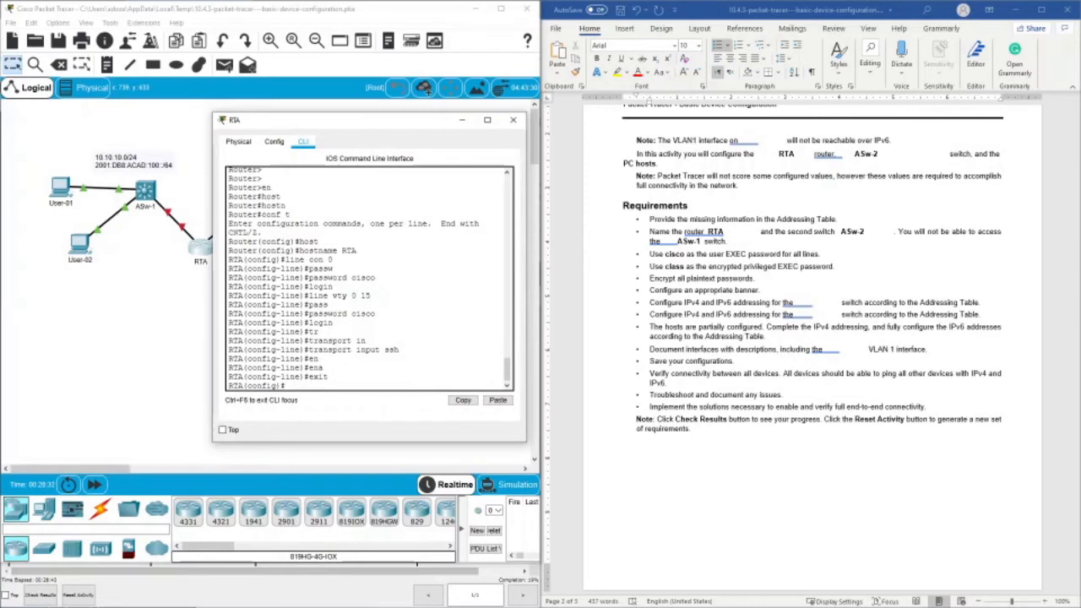
- Set the required encrypted privileged EXEC password on RTA with the enable secret command
{"action": "type", "text": "enab"}
{"action": "key", "text": "Tab"}
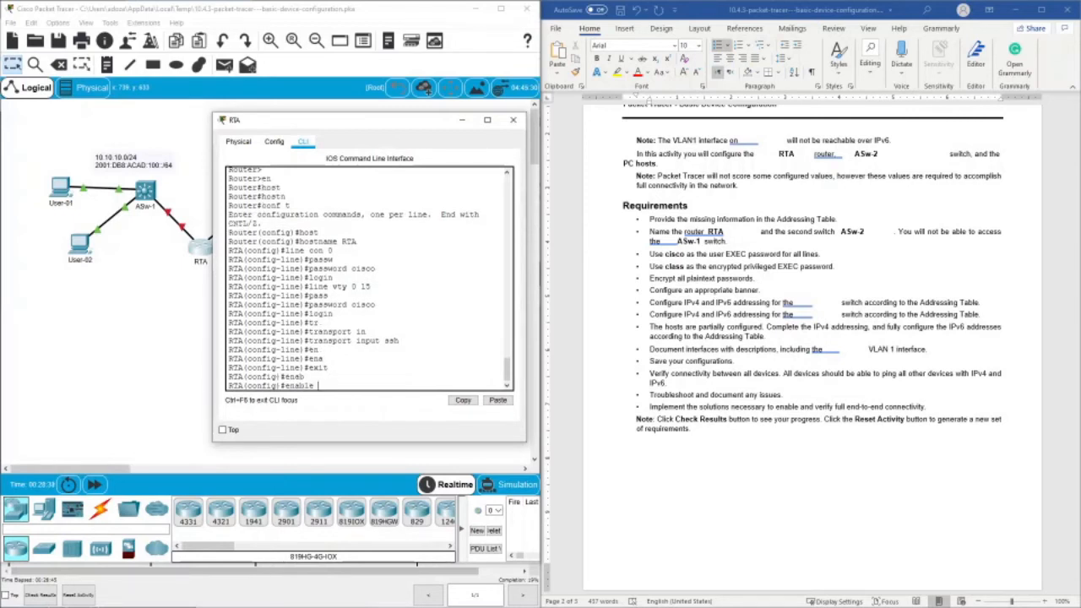
{"action": "type", "text": "sec"}
{"action": "key", "text": "Tab"}
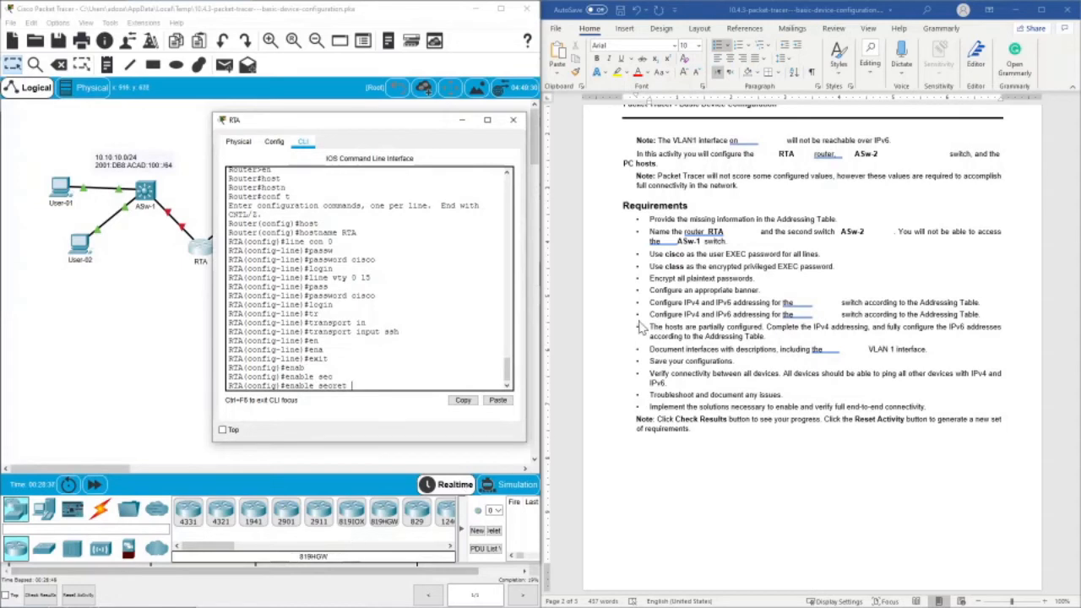
{"action": "type", "text": "class"}
{"action": "key", "text": "Return"}
- Encrypt all plaintext passwords on RTA with service password-encryption
{"action": "type", "text": "ser"}
{"action": "key", "text": "Tab"}
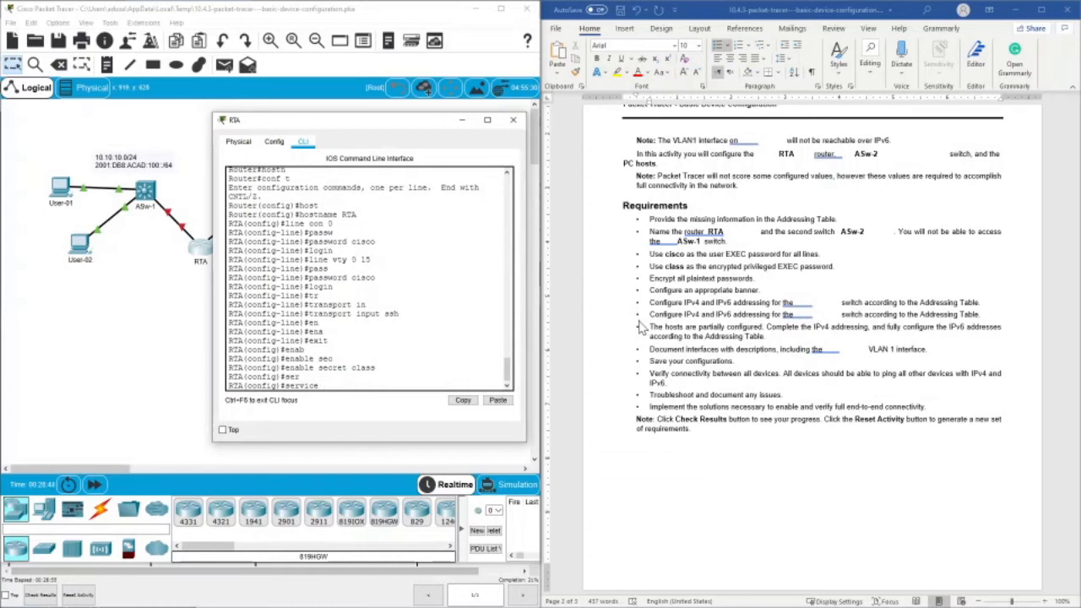
{"action": "type", "text": "p"}
{"action": "key", "text": "Tab"}
{"action": "key", "text": "Return"}
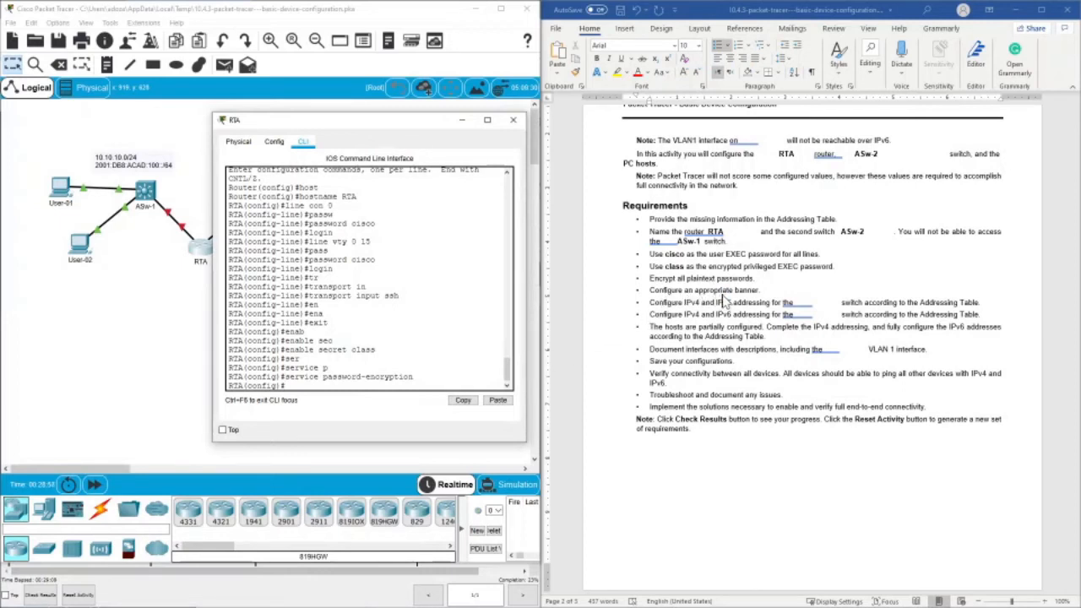
- Configure RTA's message-of-the-day banner with the text "router RTA"
{"action": "type", "text": "bann"}
{"action": "key", "text": "Tab"}
{"action": "type", "text": "mot"}
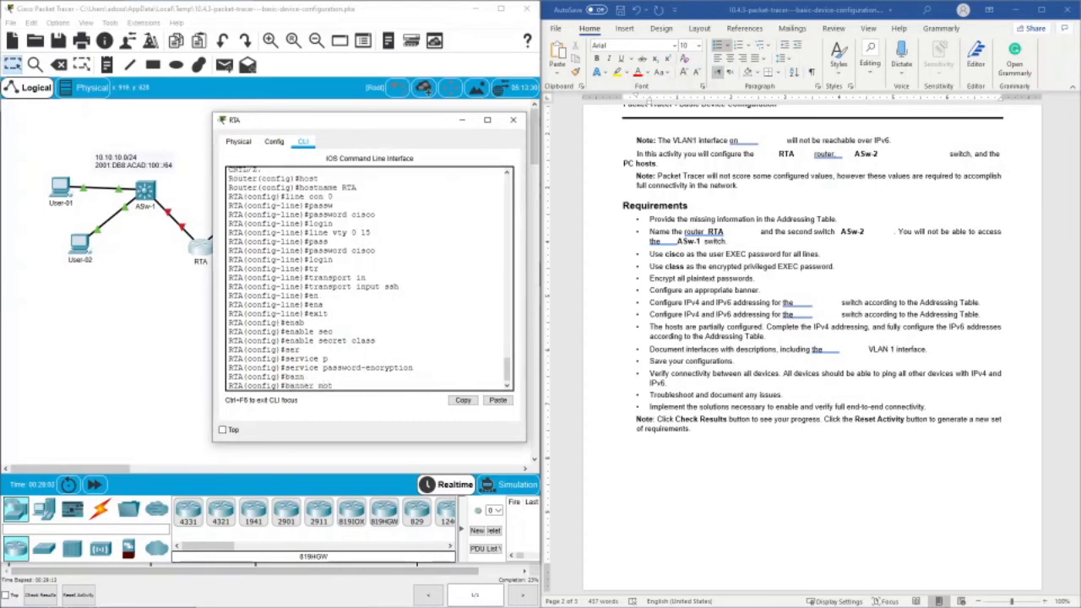
{"action": "type", "text": "d \"router\" RTA\""}
{"action": "key", "text": "Return"}
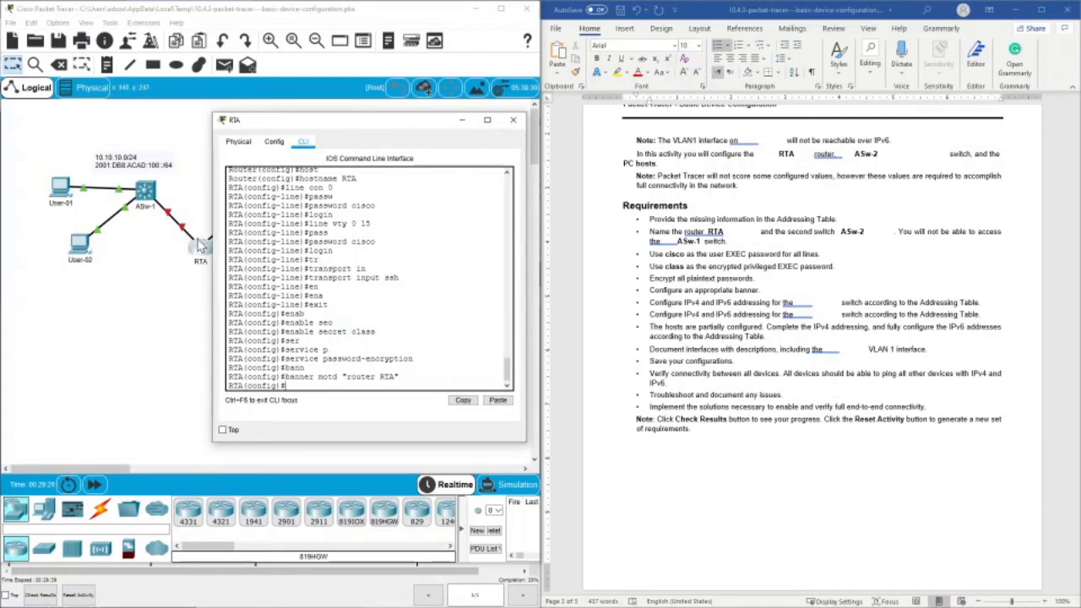
- Review the addressing table and the requirements list in the activity document for the interface configuration tasks
{"action": "scroll", "coordinate": [756, 299], "scroll_direction": "up", "scroll_amount": 5}
{"action": "scroll", "coordinate": [756, 300], "scroll_direction": "up", "scroll_amount": 8}
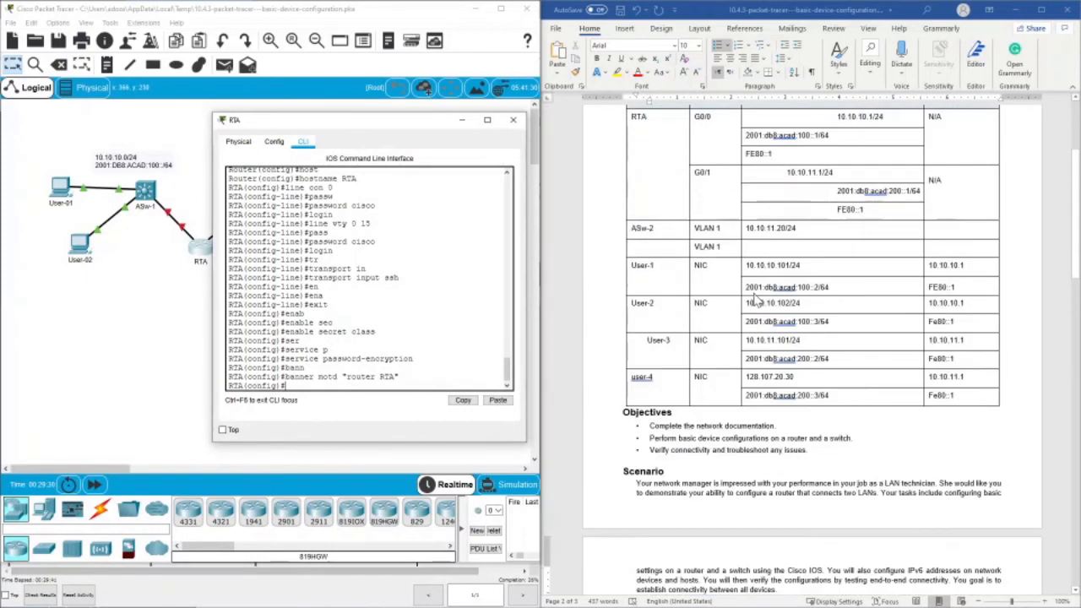
{"action": "scroll", "coordinate": [756, 304], "scroll_direction": "down", "scroll_amount": 2}
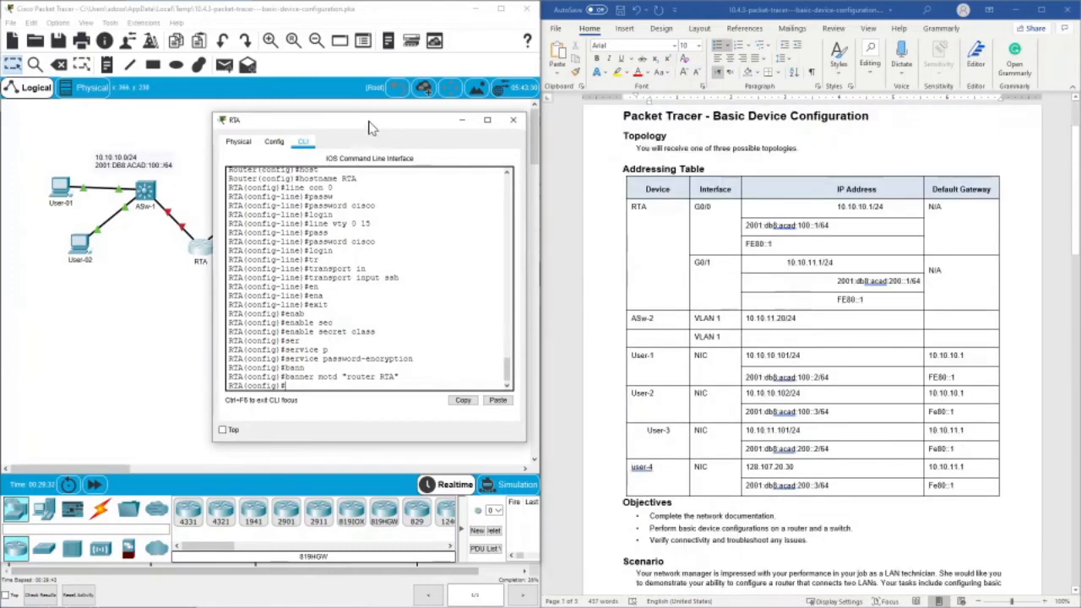
{"action": "scroll", "coordinate": [743, 331], "scroll_direction": "down", "scroll_amount": 5}
{"action": "scroll", "coordinate": [743, 331], "scroll_direction": "down", "scroll_amount": 3}
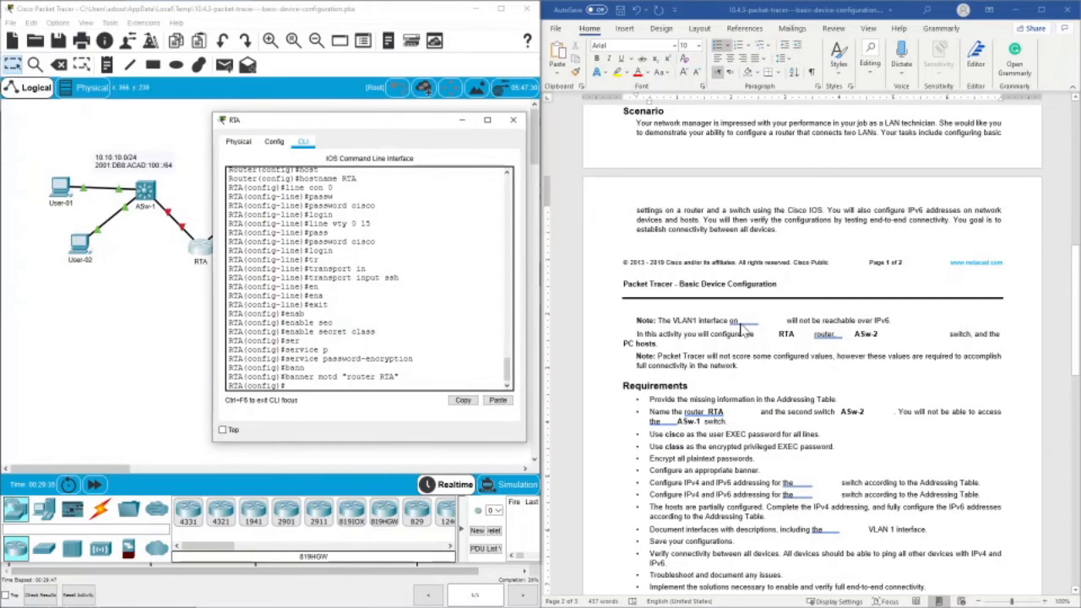
{"action": "scroll", "coordinate": [743, 331], "scroll_direction": "down", "scroll_amount": 2}
{"action": "scroll", "coordinate": [743, 330], "scroll_direction": "up", "scroll_amount": 3}
{"action": "scroll", "coordinate": [743, 330], "scroll_direction": "down", "scroll_amount": 3}
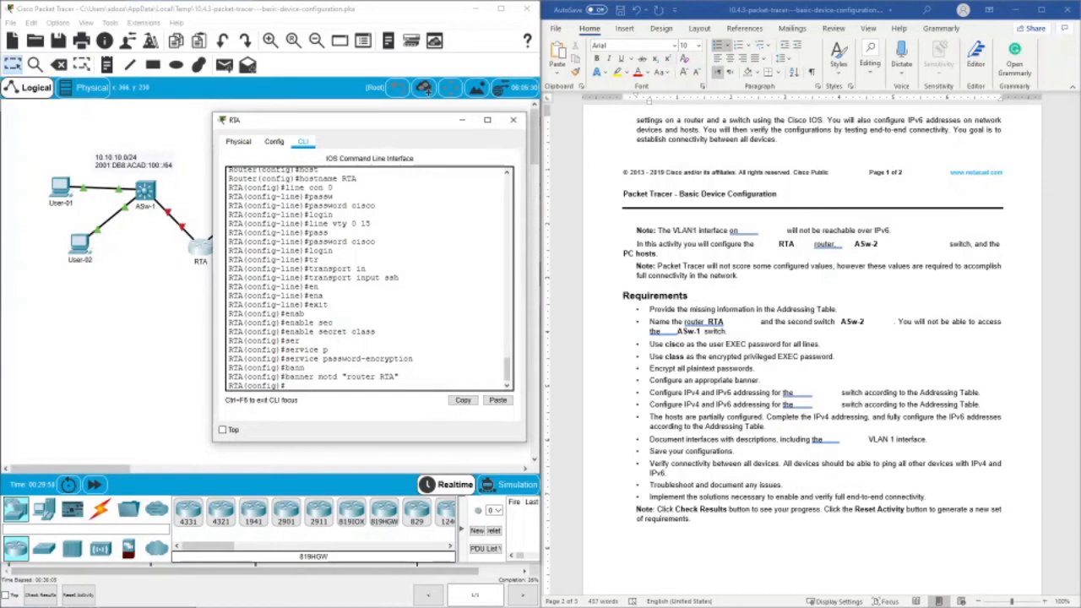
- Enter interface configuration for g0/0 on RTA and set its description to "connect to ASw-1"
{"action": "left_click_drag", "start_coordinate": [299, 122], "coordinate": [401, 128]}
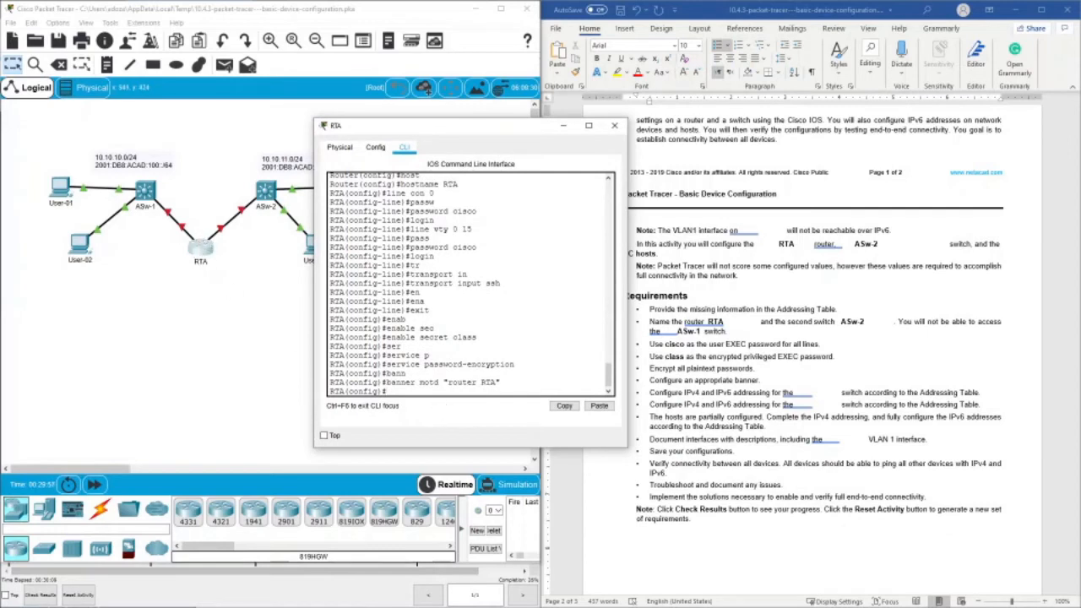
{"action": "type", "text": "int g0/0"}
{"action": "key", "text": "Return"}
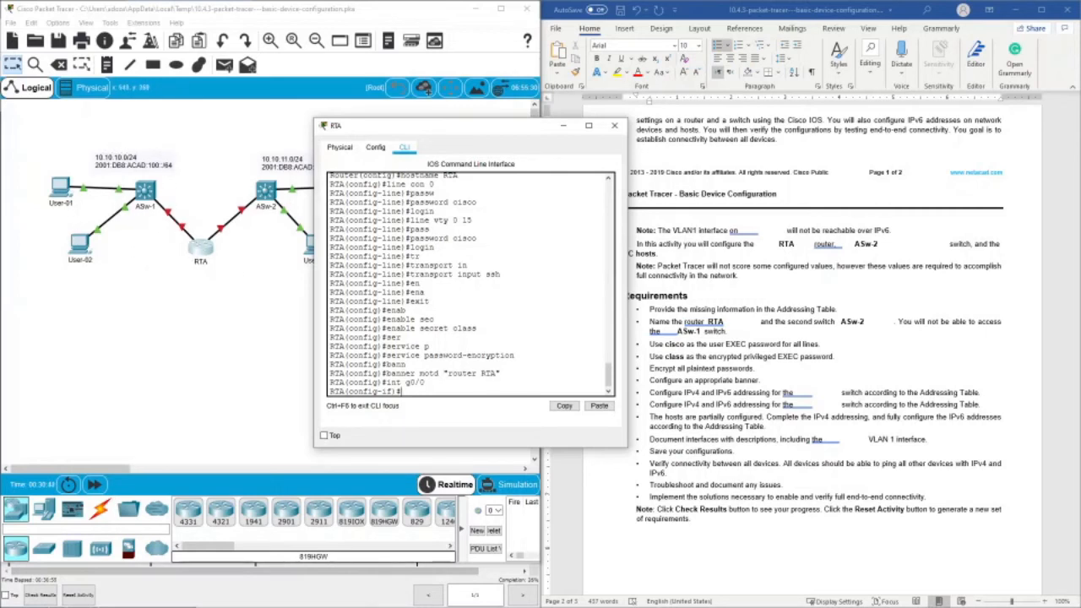
{"action": "type", "text": "dec"}
{"action": "key", "text": "Tab"}
{"action": "key", "text": "BackSpace"}
{"action": "key", "text": "Tab"}
{"action": "type", "text": "s"}
{"action": "key", "text": "Tab"}
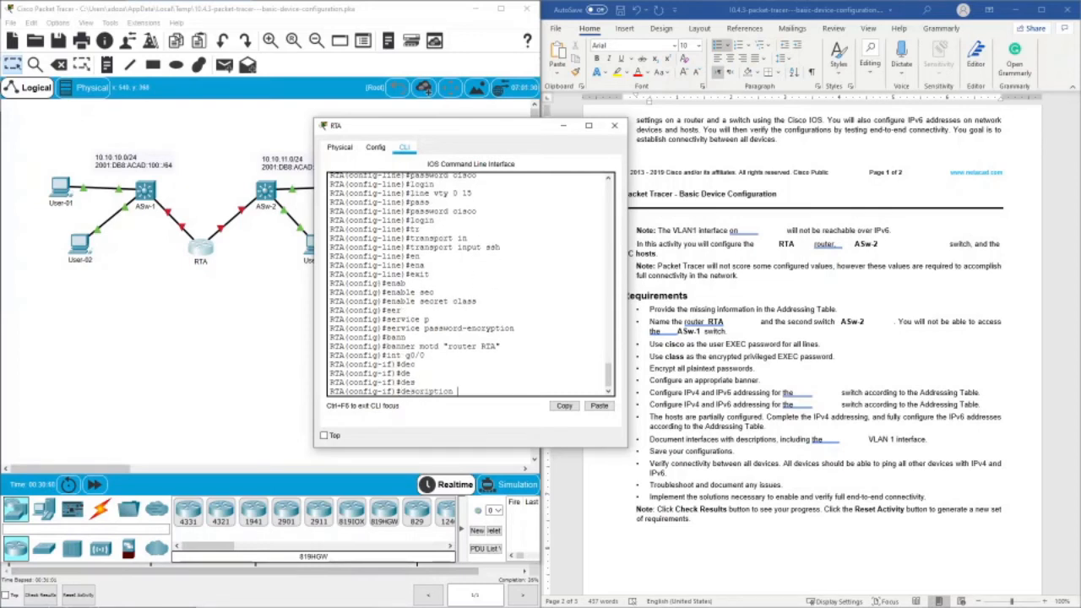
{"action": "type", "text": "\""}
{"action": "type", "text": "connec"}
{"action": "type", "text": "t to "}
{"action": "type", "text": "ASw-"}
{"action": "type", "text": "1"}
{"action": "key", "text": "Return"}
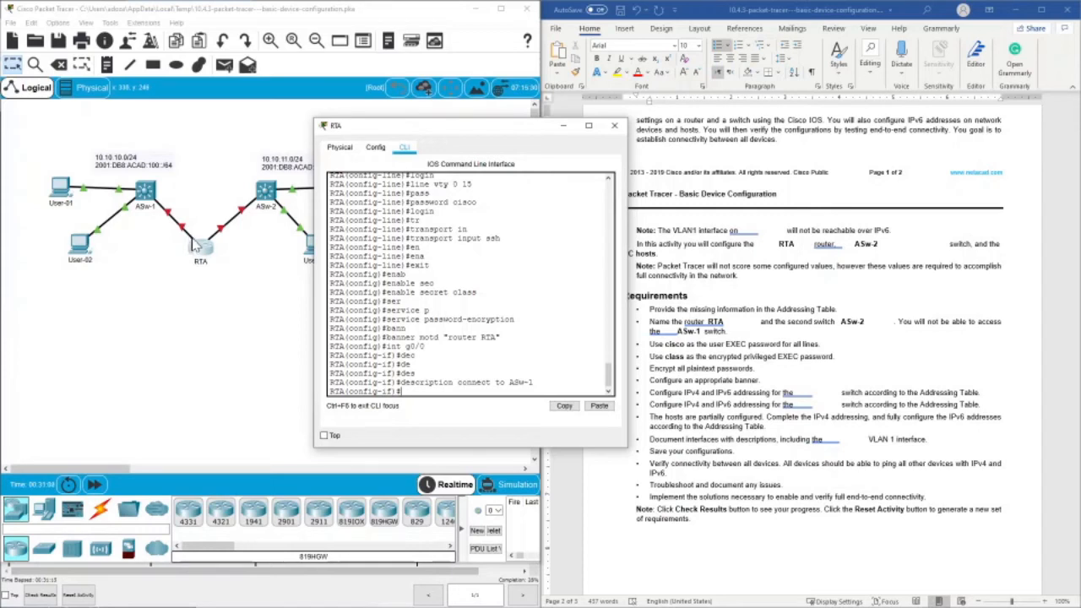
- Assign IPv4 address 10.10.10.1 with mask 255.255.255.0 to RTA's interface g0/0, as given in the addressing table
{"action": "type", "text": "ip add"}
{"action": "key", "text": "Tab"}
{"action": "scroll", "coordinate": [766, 262], "scroll_direction": "up", "scroll_amount": 2}
{"action": "scroll", "coordinate": [767, 262], "scroll_direction": "up", "scroll_amount": 10}
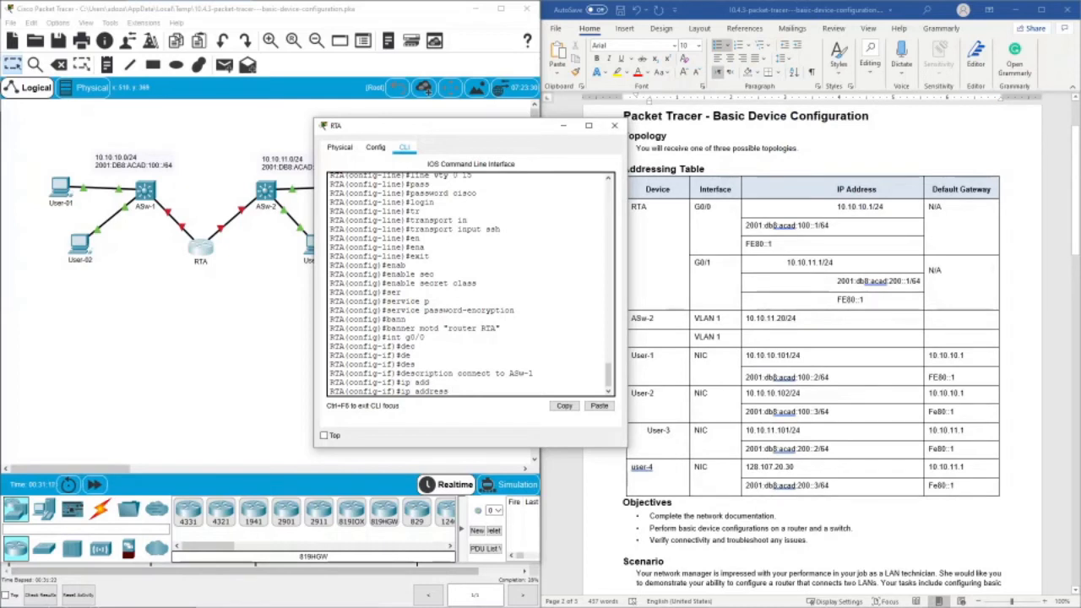
{"action": "type", "text": "10.10.10.1"}
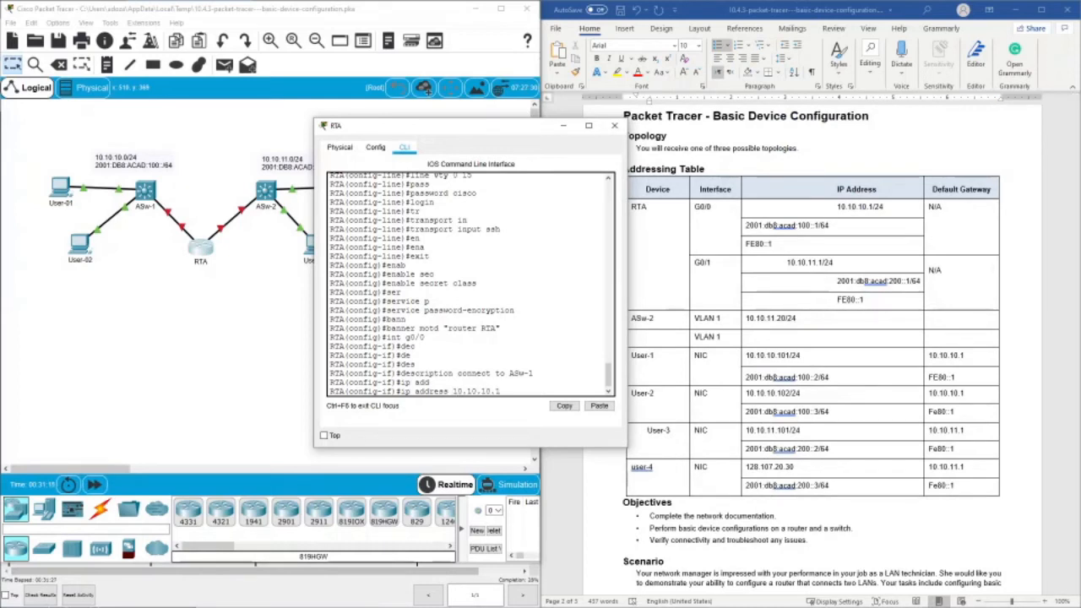
{"action": "type", "text": " 255.255.255.0"}
{"action": "key", "text": "Return"}
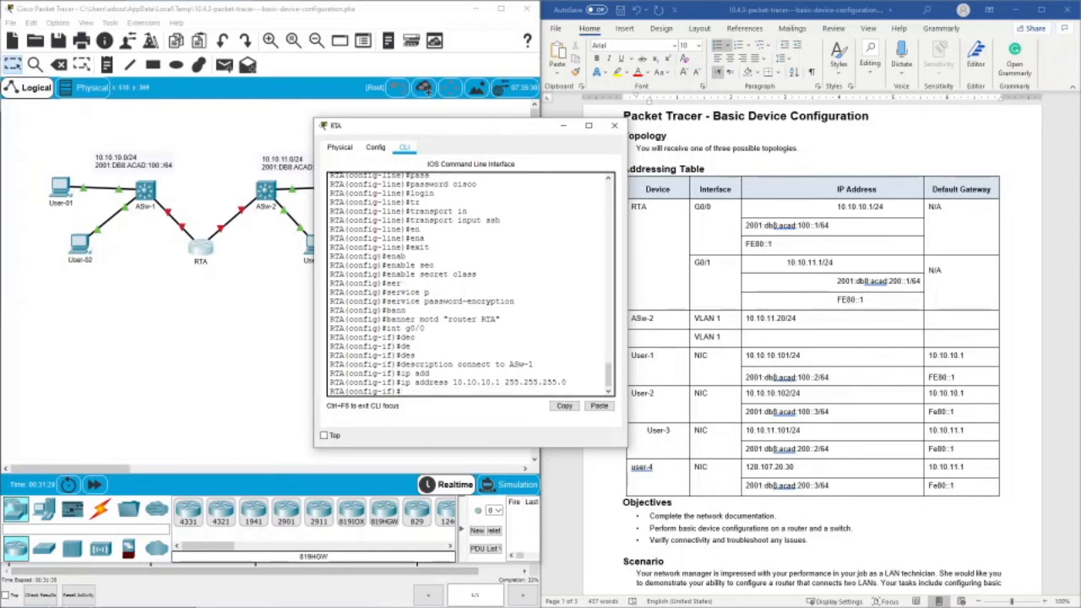
- Assign RTA's interface g0/0 the IPv6 address 2001:db8:acad:100::1/64, copied from the addressing table
{"action": "type", "text": "ipv"}
{"action": "key", "text": "Tab"}
{"action": "type", "text": "6 add"}
{"action": "key", "text": "Tab"}
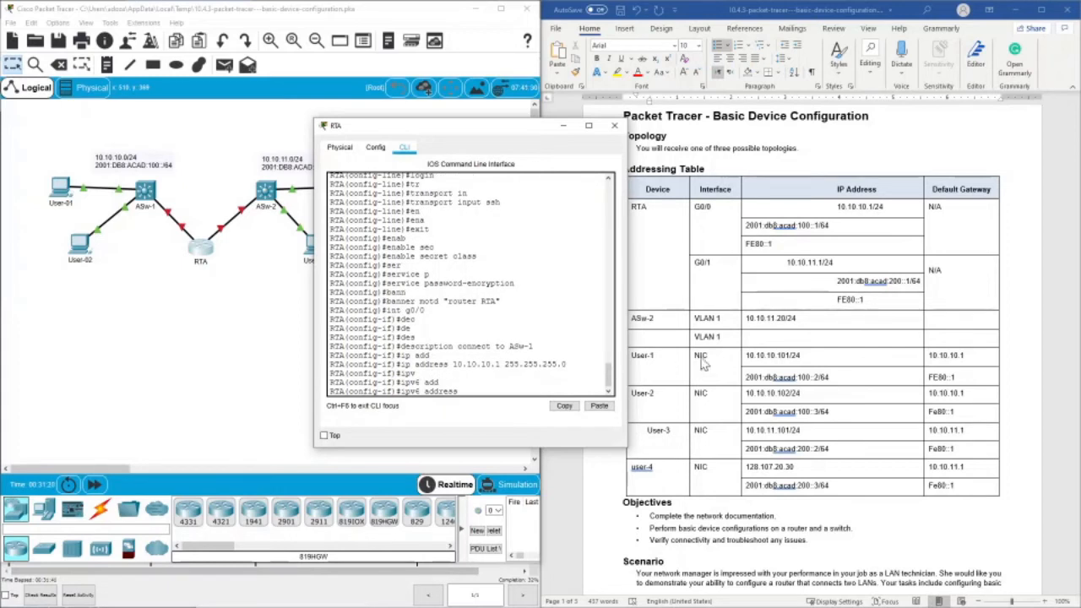
{"action": "left_click", "coordinate": [745, 226]}
{"action": "left_click_drag", "start_coordinate": [745, 226], "coordinate": [826, 226]}
{"action": "key", "text": "ctrl+c"}
{"action": "right_click", "coordinate": [819, 228]}
{"action": "left_click", "coordinate": [847, 249]}
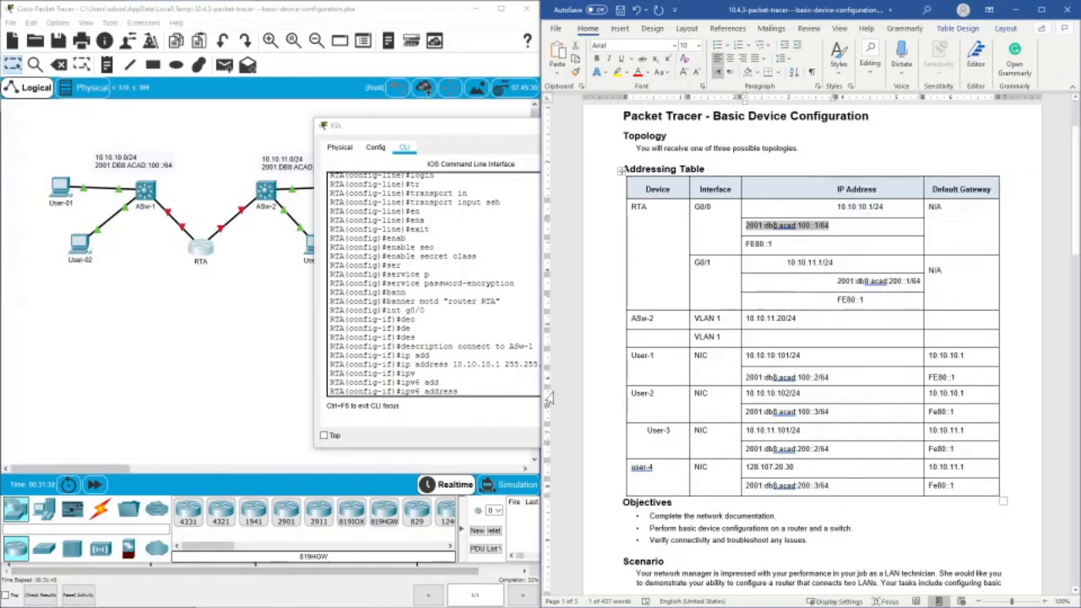
{"action": "left_click", "coordinate": [507, 403]}
{"action": "right_click", "coordinate": [506, 404]}
{"action": "left_click", "coordinate": [530, 411]}
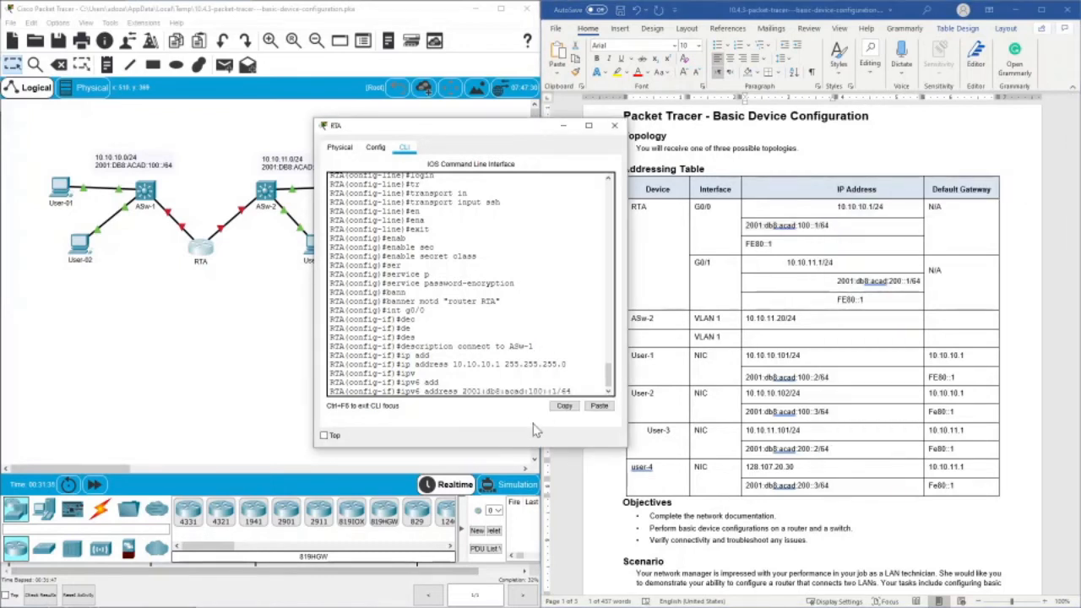
{"action": "key", "text": "Return"}
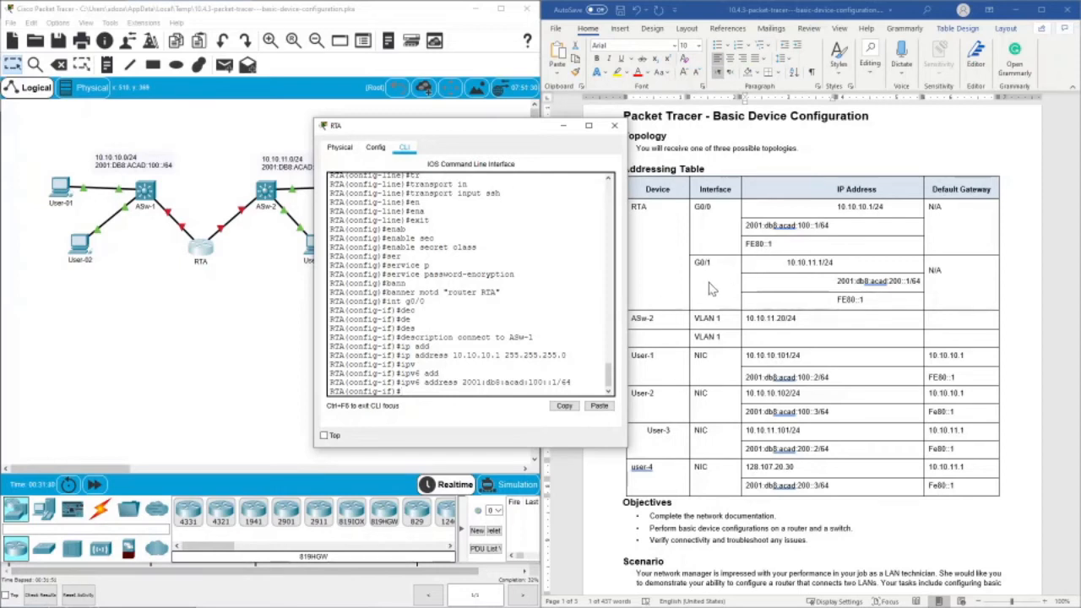
- Assign fe80::1 as the IPv6 link-local address of RTA's interface g0/0
{"action": "type", "text": "i"}
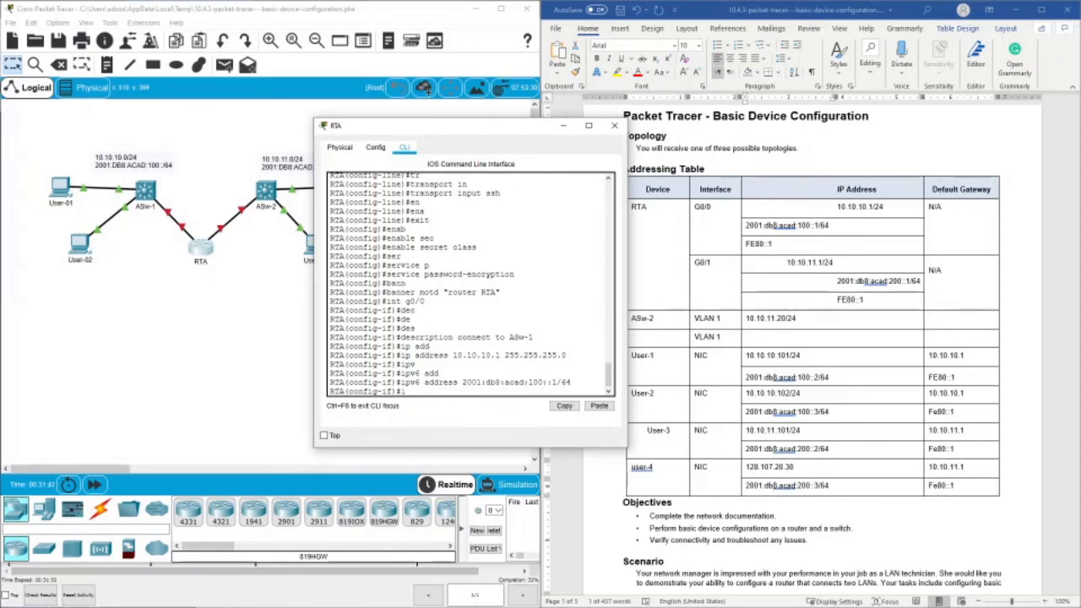
{"action": "type", "text": "pv"}
{"action": "key", "text": "Tab"}
{"action": "type", "text": "add"}
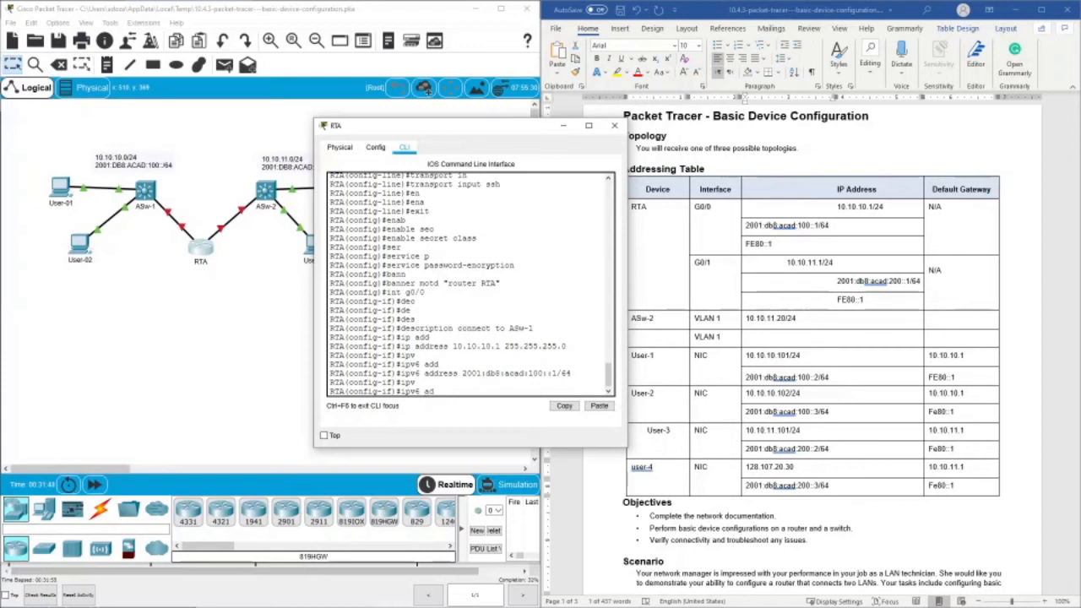
{"action": "key", "text": "Tab"}
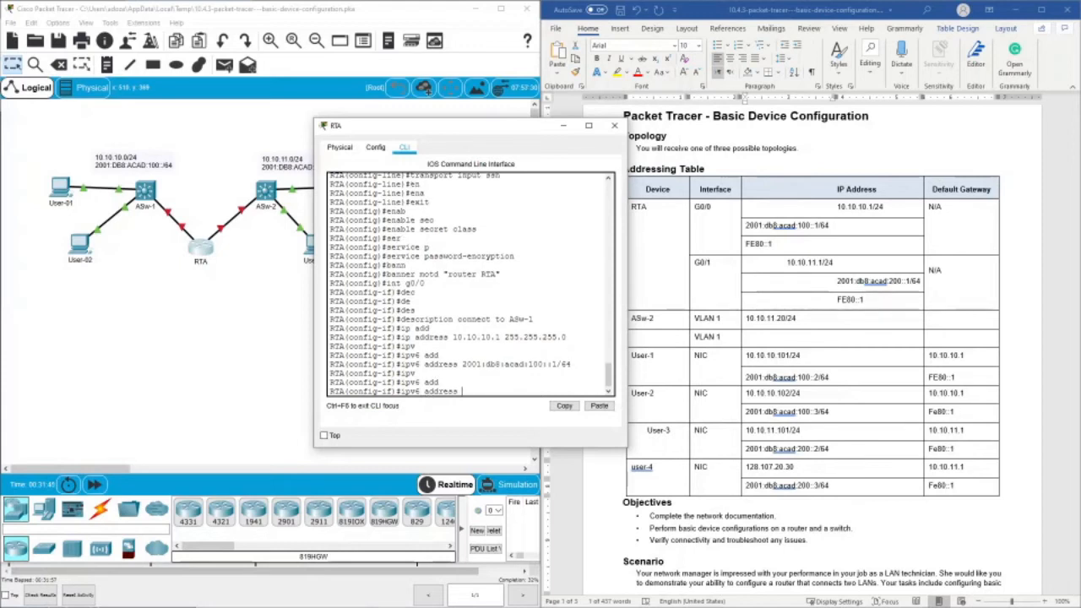
{"action": "type", "text": "fe80::1 lin"}
{"action": "key", "text": "Tab"}
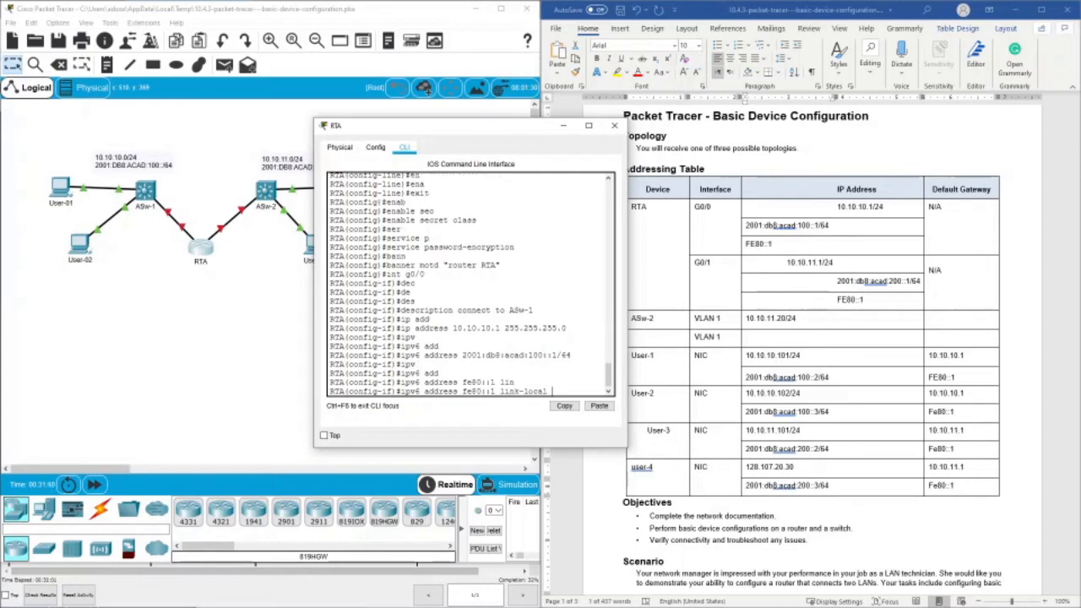
{"action": "key", "text": "Return"}
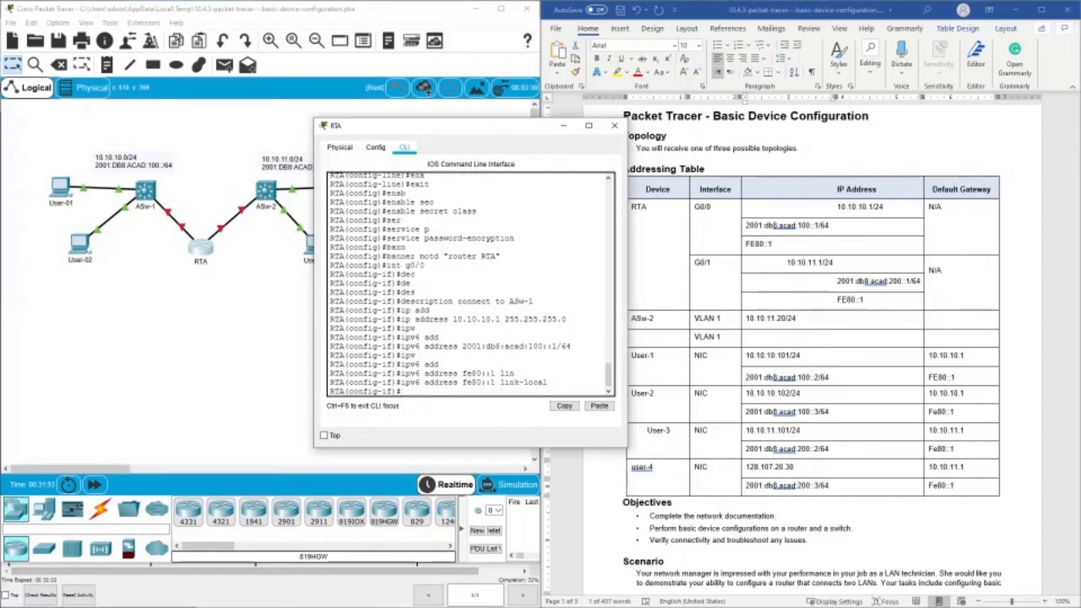
- Enable RTA's interface g0/0 with no shutdown and return to a clean prompt
{"action": "type", "text": "no sh"}
{"action": "key", "text": "Tab"}
{"action": "key", "text": "Return"}
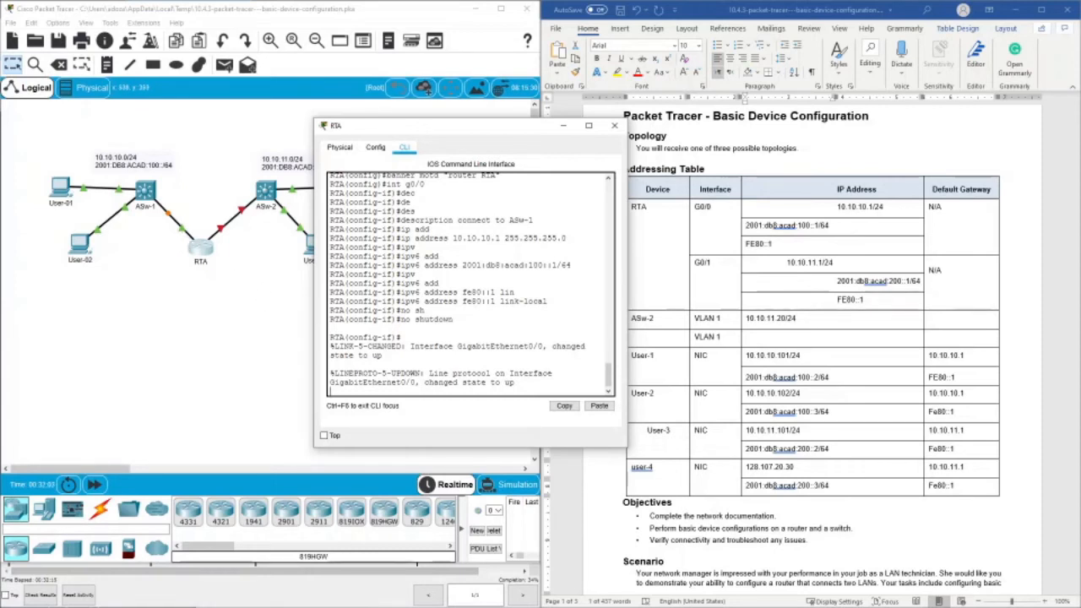
{"action": "left_click_drag", "start_coordinate": [348, 383], "coordinate": [486, 382]}
{"action": "left_click", "coordinate": [521, 388]}
{"action": "key", "text": "Return"}
{"action": "key", "text": "Return"}
{"action": "key", "text": "Return"}
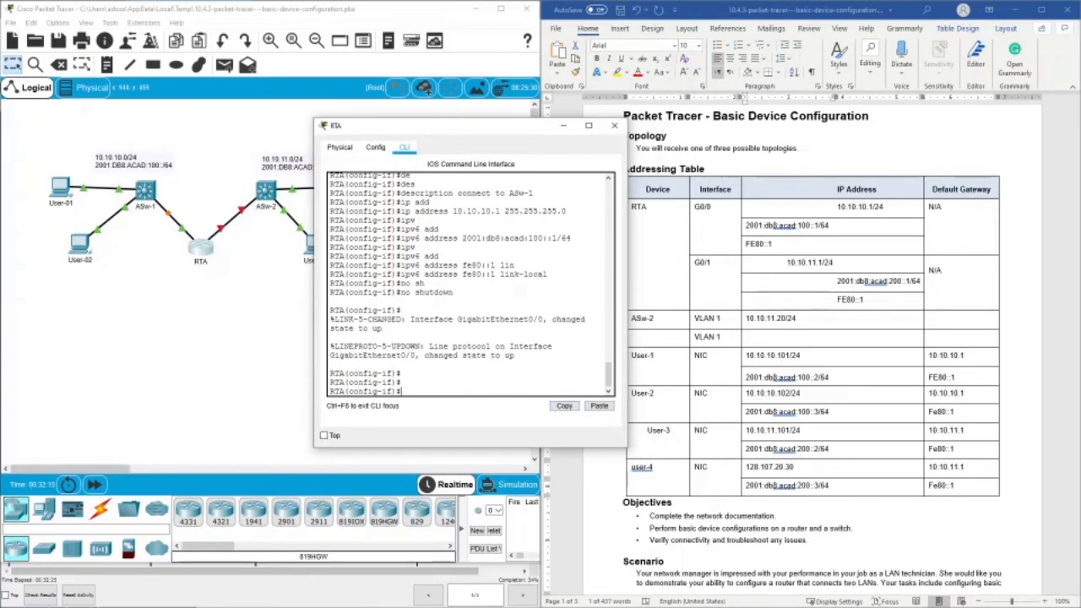
- Switch to interface g0/1 on RTA and set its description to "connect to ASw-2"
{"action": "type", "text": "int g0/1"}
{"action": "key", "text": "Return"}
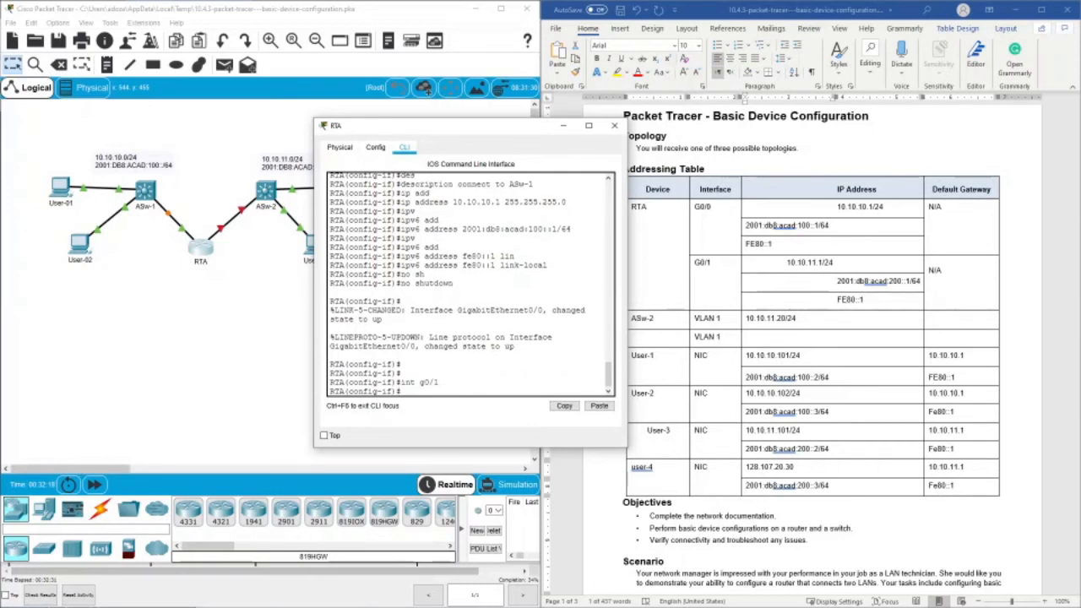
{"action": "type", "text": "des"}
{"action": "key", "text": "Tab"}
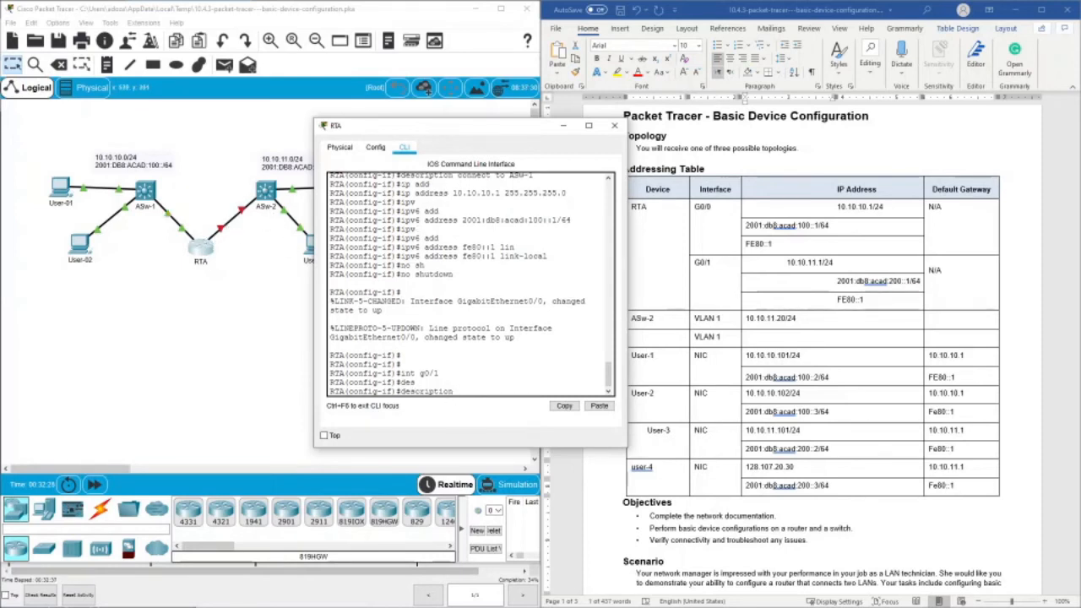
{"action": "type", "text": "connect to ASw-2"}
{"action": "key", "text": "Return"}
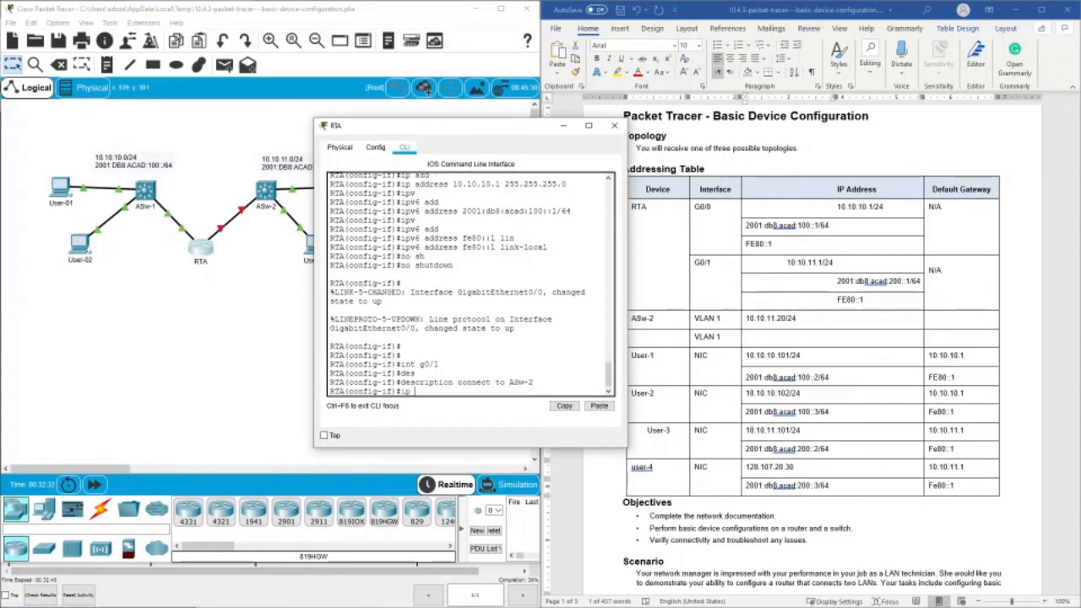
- Assign RTA's interface g0/1 the IPv4 address 10.10.11.1 from the addressing table, with subnet mask 255.255.255.0
{"action": "type", "text": "ip ad"}
{"action": "key", "text": "Tab"}
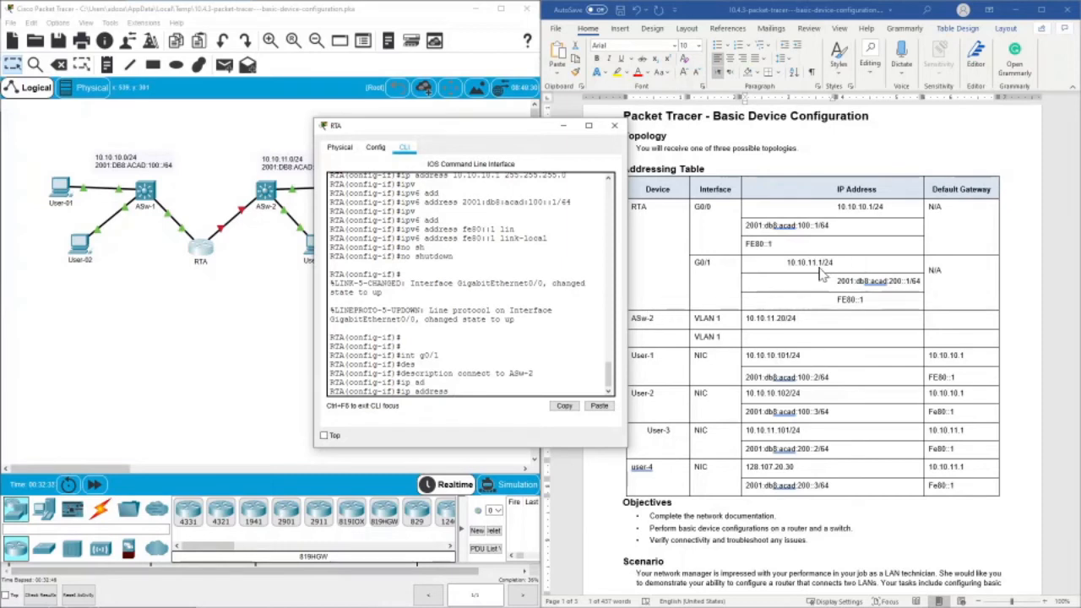
{"action": "left_click", "coordinate": [788, 263]}
{"action": "left_click_drag", "start_coordinate": [788, 263], "coordinate": [824, 262]}
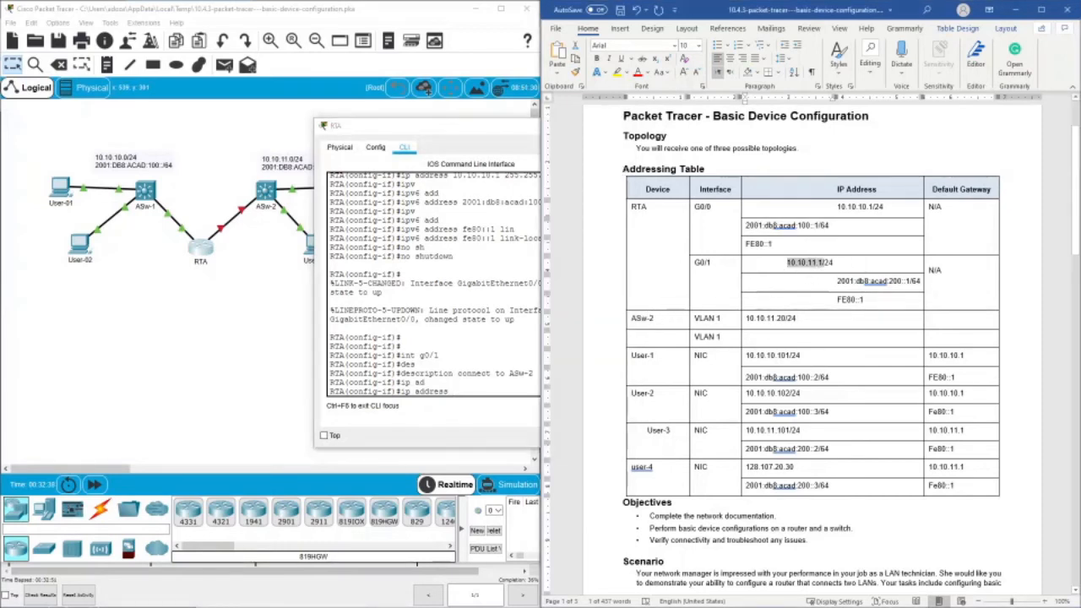
{"action": "right_click", "coordinate": [816, 263]}
{"action": "left_click", "coordinate": [838, 289]}
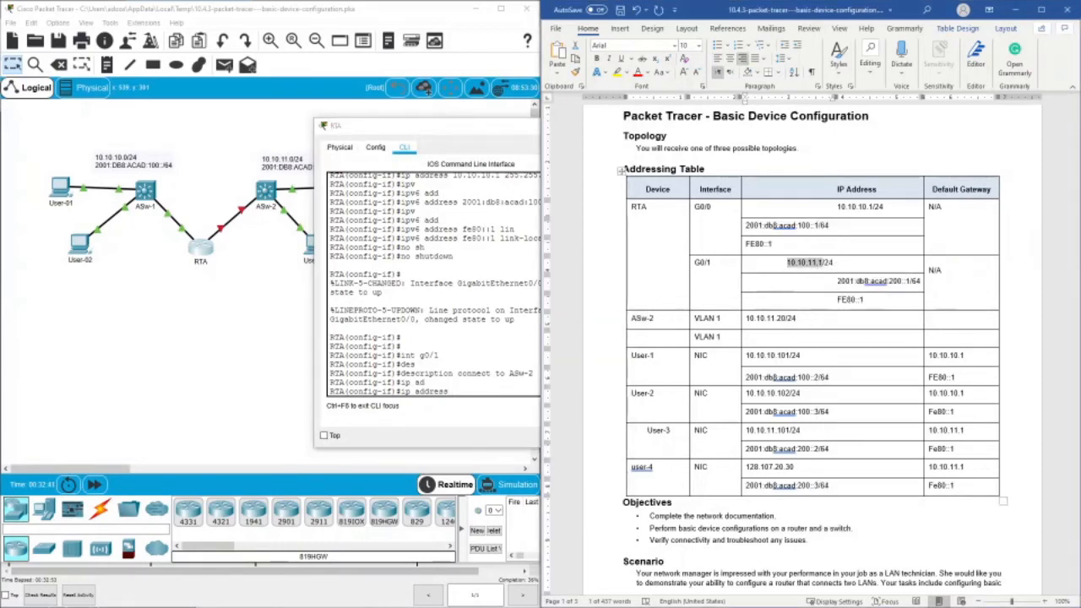
{"action": "right_click", "coordinate": [463, 390]}
{"action": "left_click", "coordinate": [488, 407]}
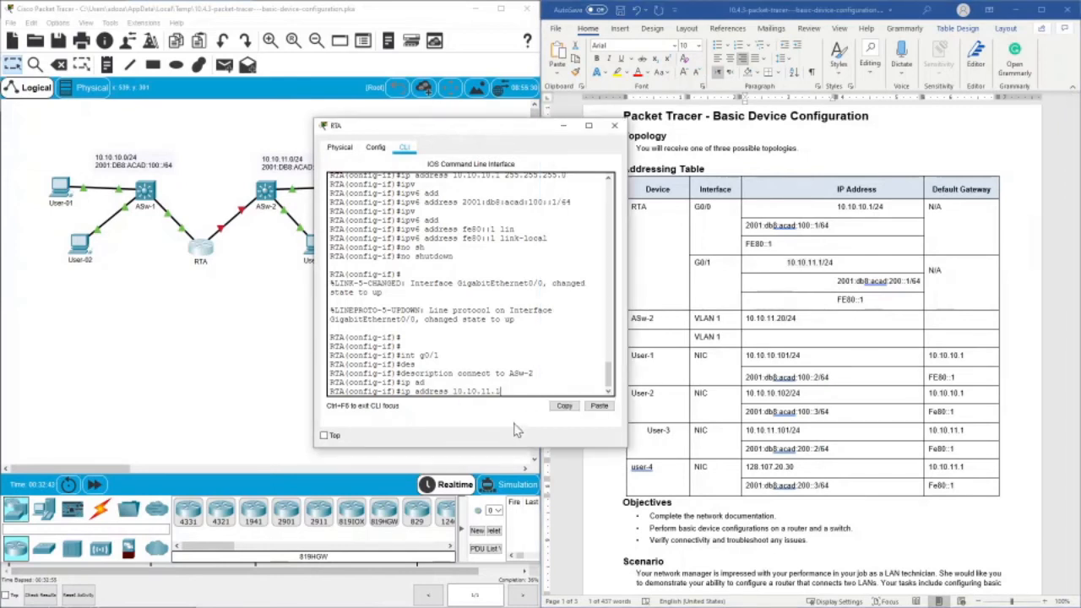
{"action": "type", "text": "255"}
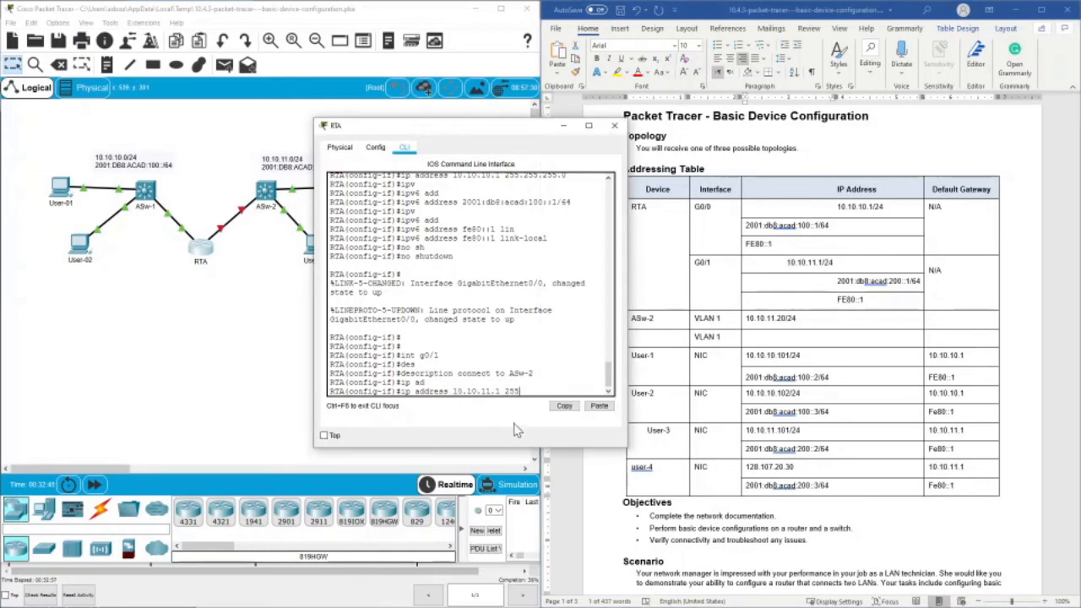
{"action": "type", "text": ".255.255.0"}
{"action": "key", "text": "Return"}
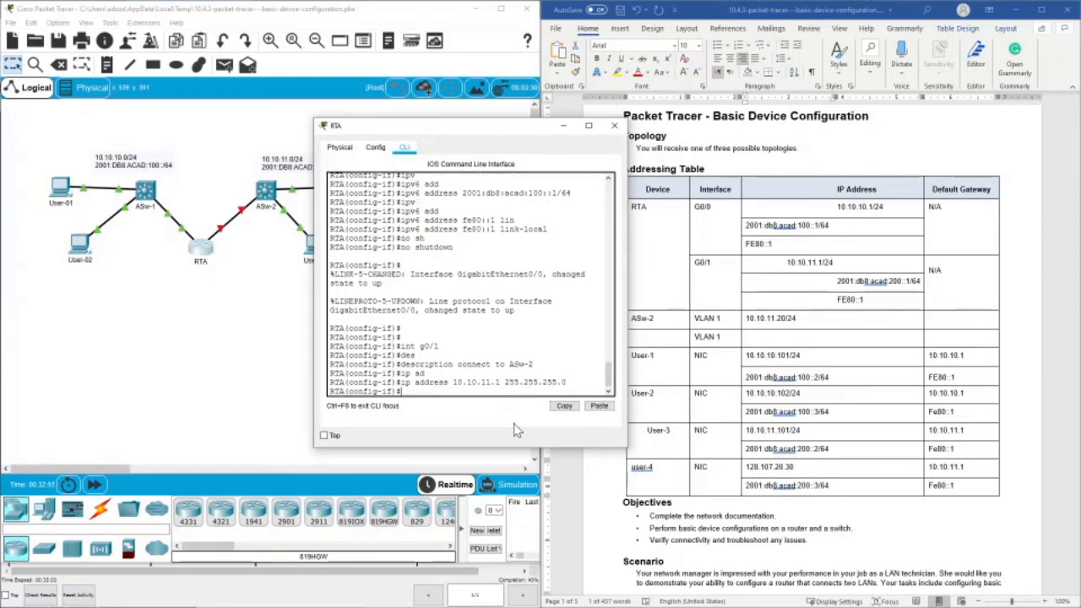
- Assign RTA's interface g0/1 the IPv6 address 2001:db8:acad:200::1/64, copied from the addressing table
{"action": "type", "text": "ipv6"}
{"action": "key", "text": "Tab"}
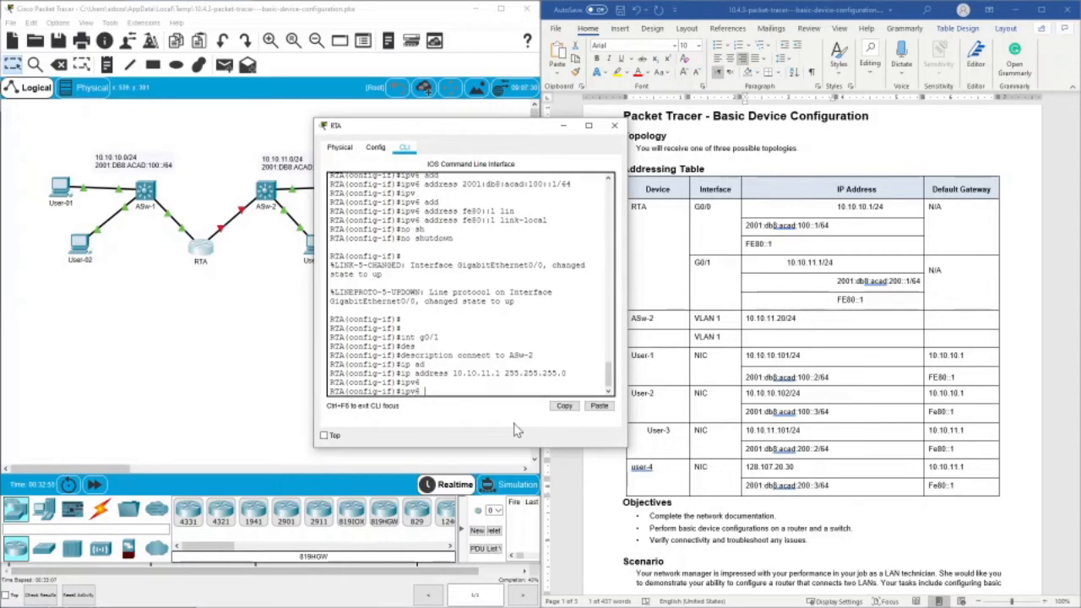
{"action": "type", "text": "add"}
{"action": "key", "text": "Tab"}
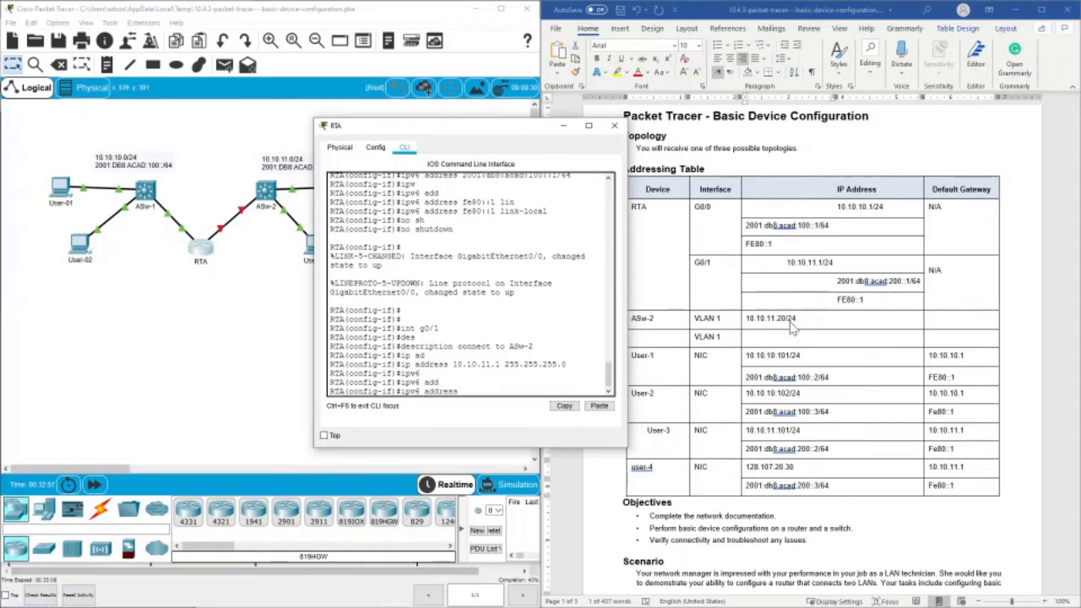
{"action": "left_click_drag", "start_coordinate": [787, 263], "coordinate": [918, 289]}
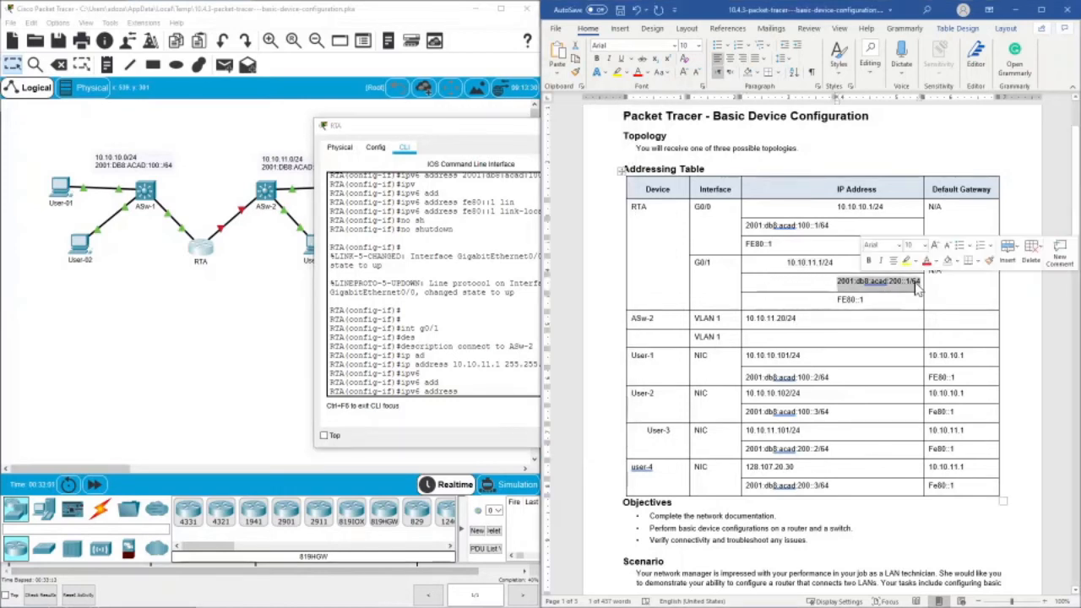
{"action": "right_click", "coordinate": [917, 289]}
{"action": "left_click", "coordinate": [941, 308]}
{"action": "left_click", "coordinate": [428, 91]}
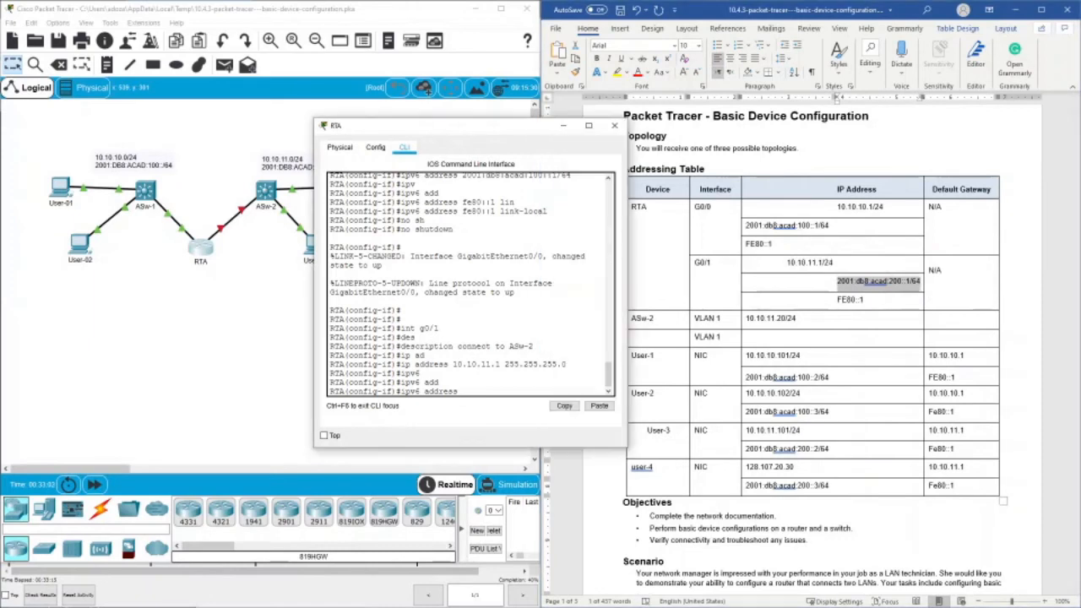
{"action": "left_click", "coordinate": [599, 405]}
{"action": "key", "text": "Return"}
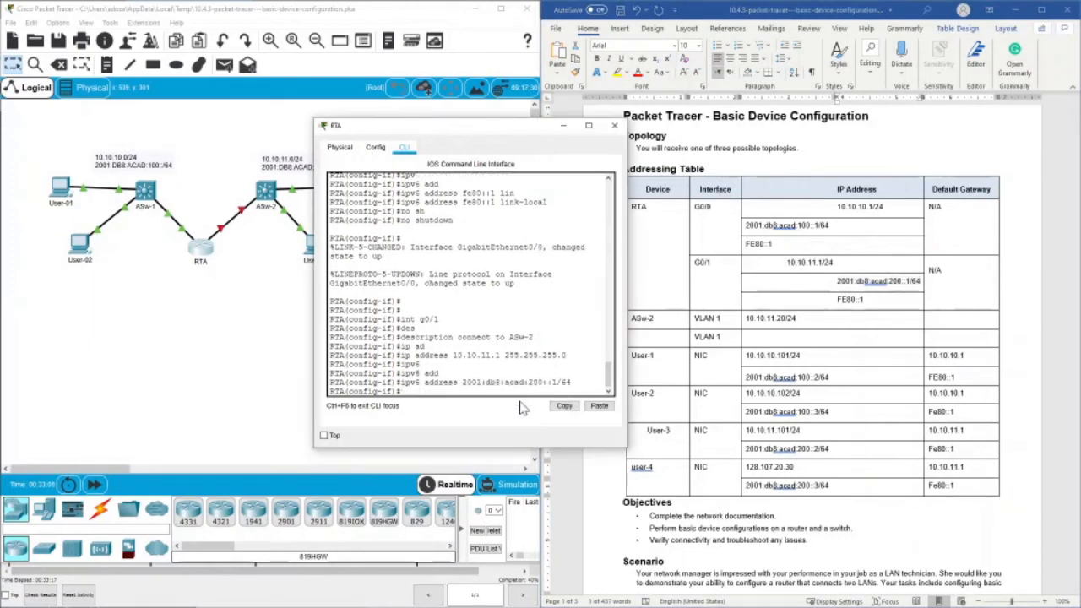
- Assign fe80::1 as the IPv6 link-local address of RTA's interface g0/1
{"action": "type", "text": "ipv6 ad"}
{"action": "key", "text": "Tab"}
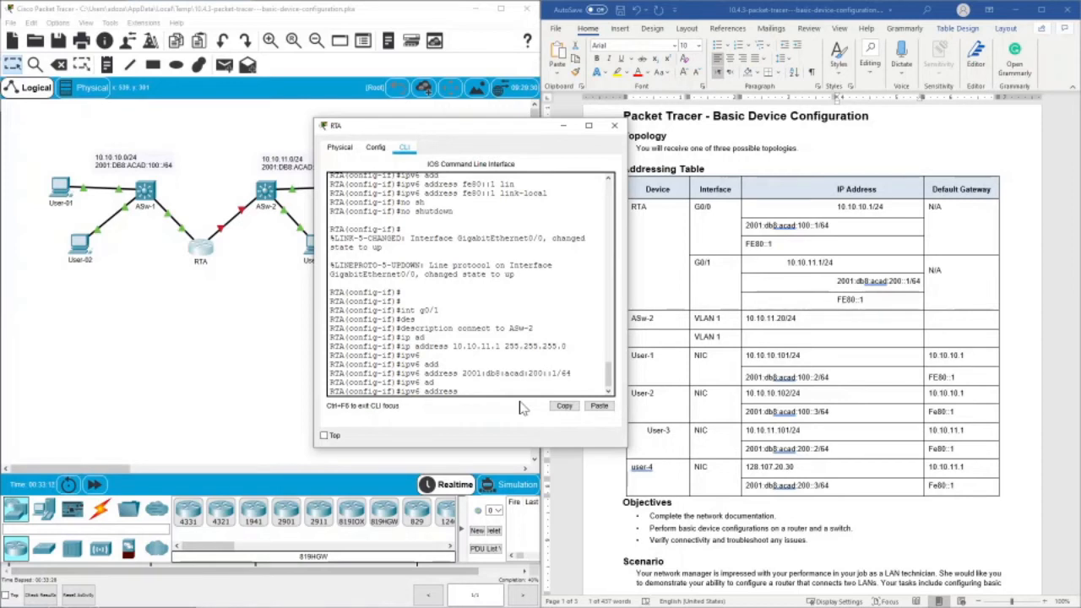
{"action": "type", "text": "fe80::1 li"}
{"action": "key", "text": "Tab"}
{"action": "key", "text": "Return"}
- Enable RTA's interface g0/1 with no shutdown and exit to global configuration mode
{"action": "type", "text": "no"}
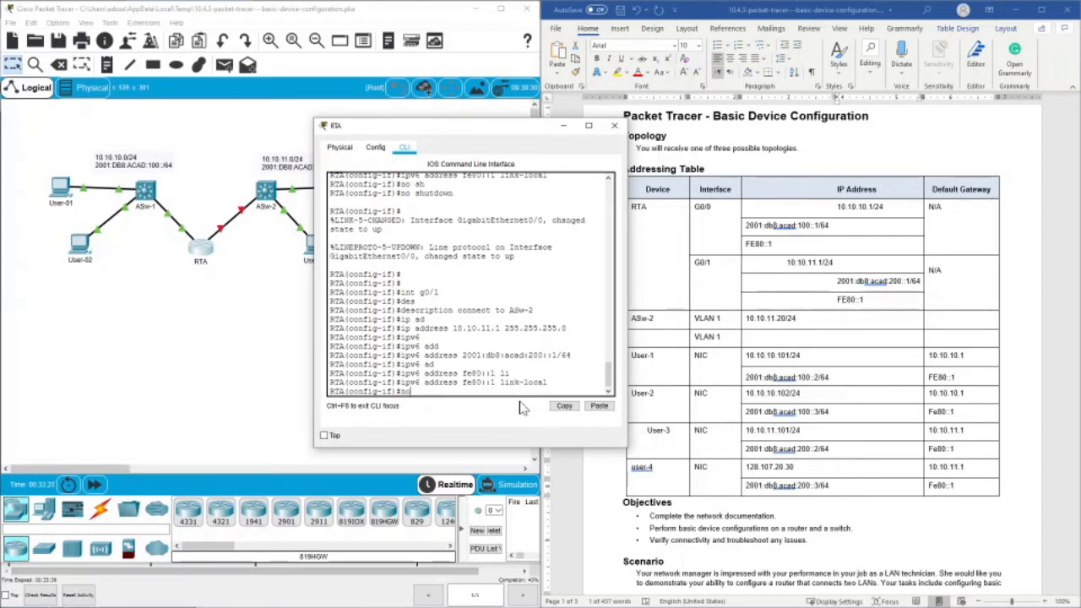
{"action": "type", "text": " sh"}
{"action": "key", "text": "Tab"}
{"action": "key", "text": "Return"}
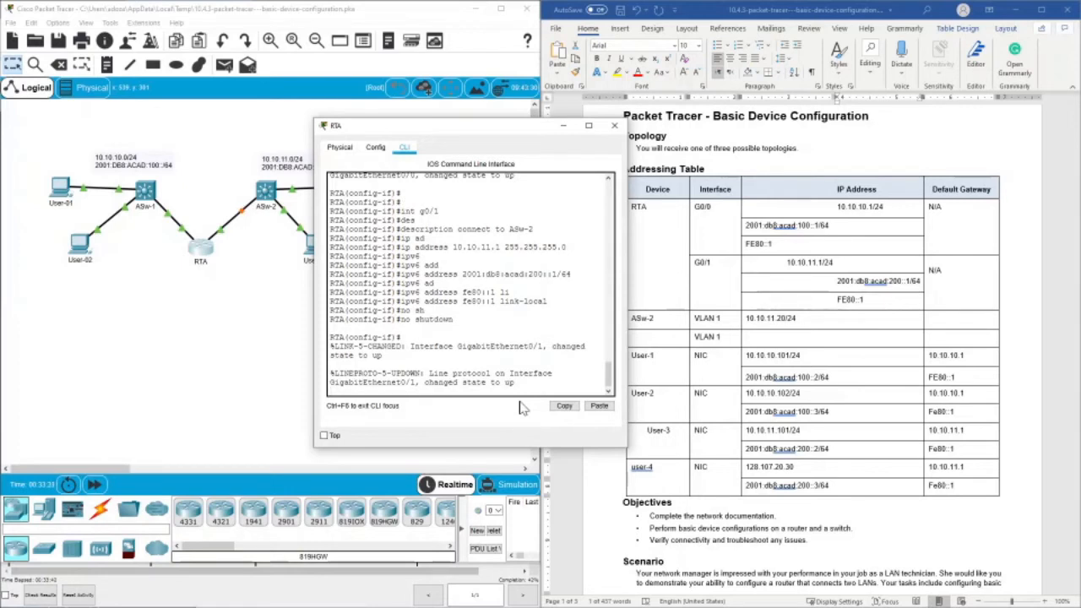
{"action": "key", "text": "Return"}
{"action": "key", "text": "Return"}
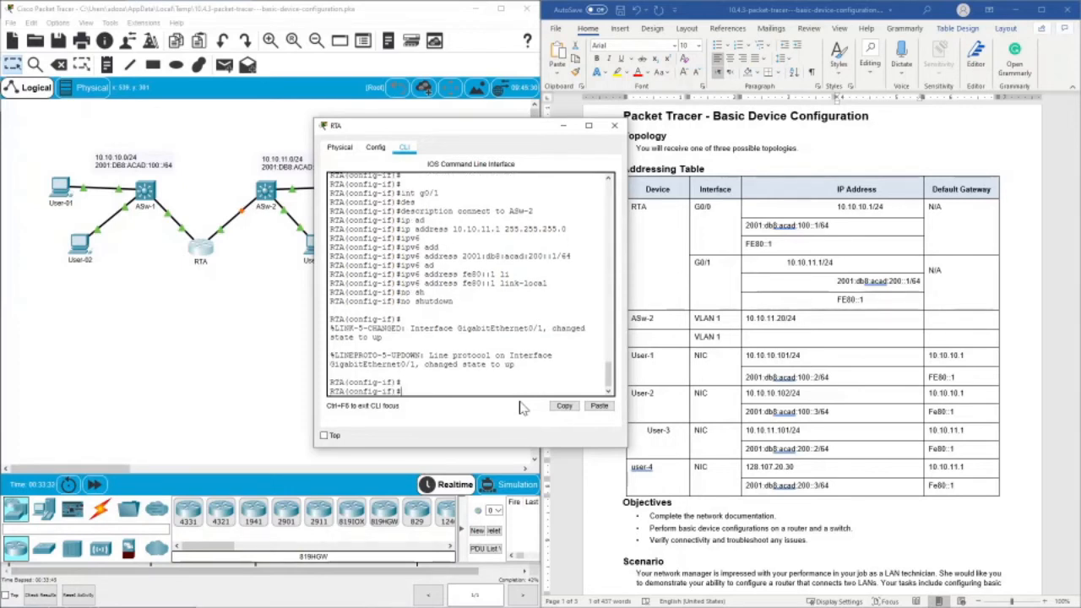
{"action": "type", "text": "exit"}
{"action": "key", "text": "Return"}
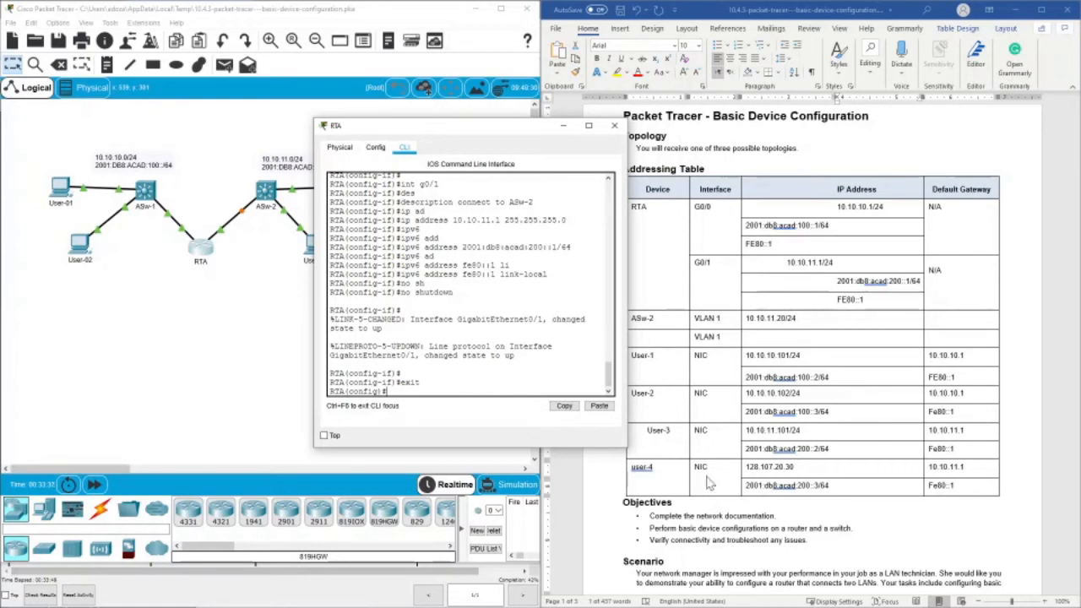
{"action": "scroll", "coordinate": [709, 483], "scroll_direction": "down", "scroll_amount": 15}
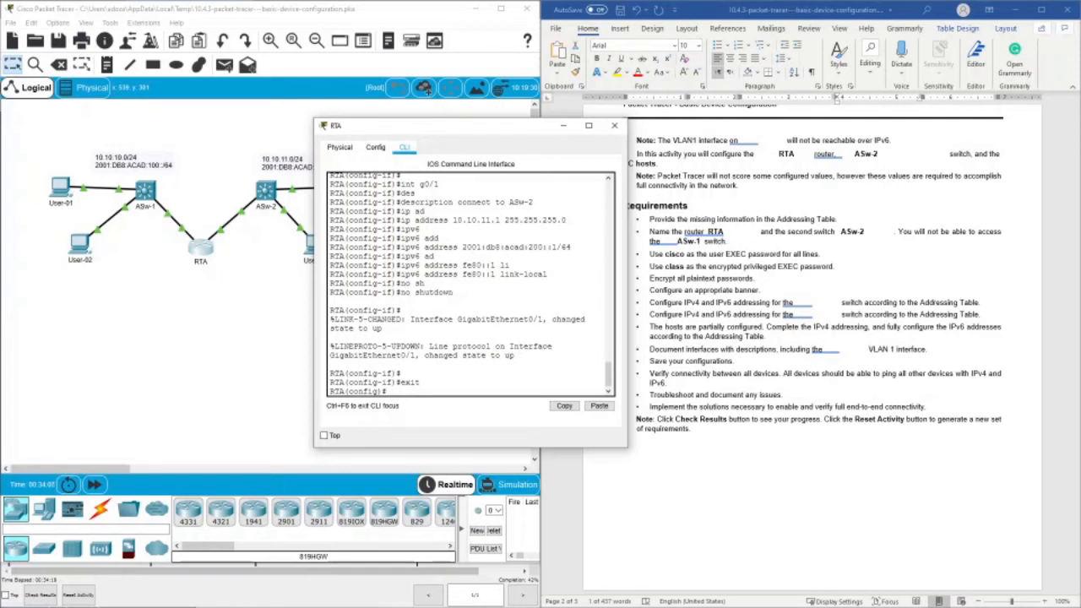
{"action": "type", "text": "d"}
{"action": "type", "text": "opy ru"}
{"action": "key", "text": "Tab"}
{"action": "key", "text": "Tab"}
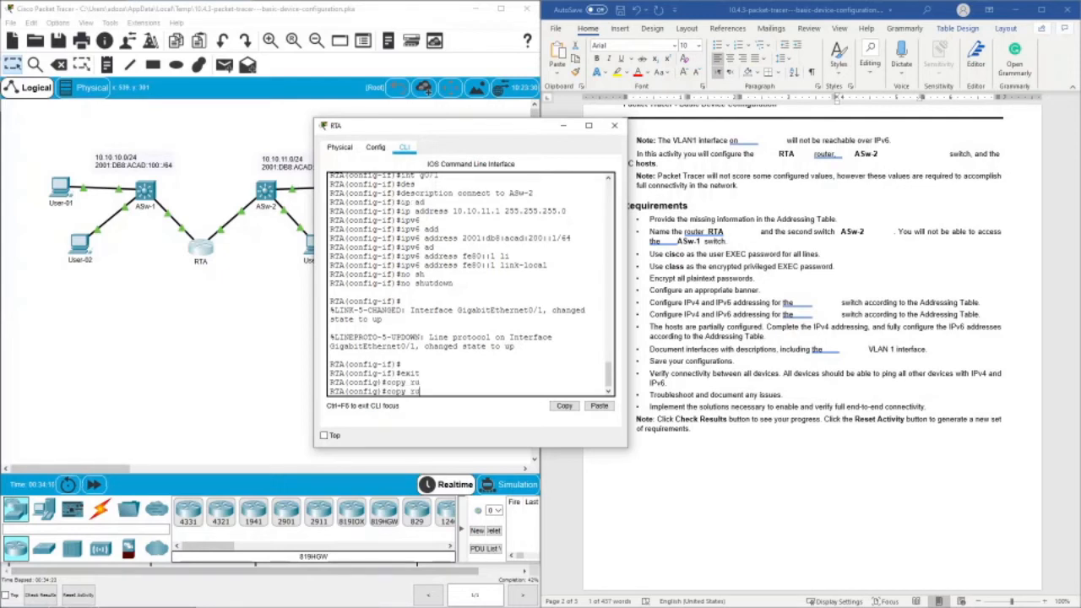
{"action": "key", "text": "BackSpace"}
{"action": "key", "text": "BackSpace"}
{"action": "key", "text": "BackSpace"}
{"action": "key", "text": "BackSpace"}
{"action": "key", "text": "BackSpace"}
{"action": "key", "text": "BackSpace"}
{"action": "key", "text": "BackSpace"}
- Exit RTA's global configuration mode to a clean privileged EXEC prompt
{"action": "type", "text": "exit"}
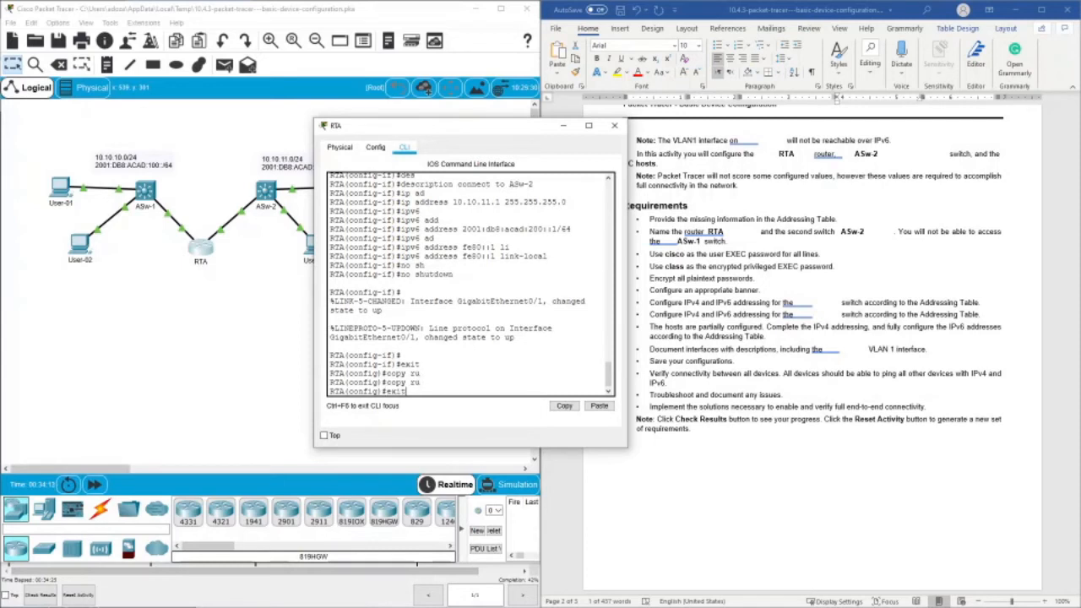
{"action": "key", "text": "Return"}
{"action": "type", "text": "]"}
{"action": "key", "text": "Return"}
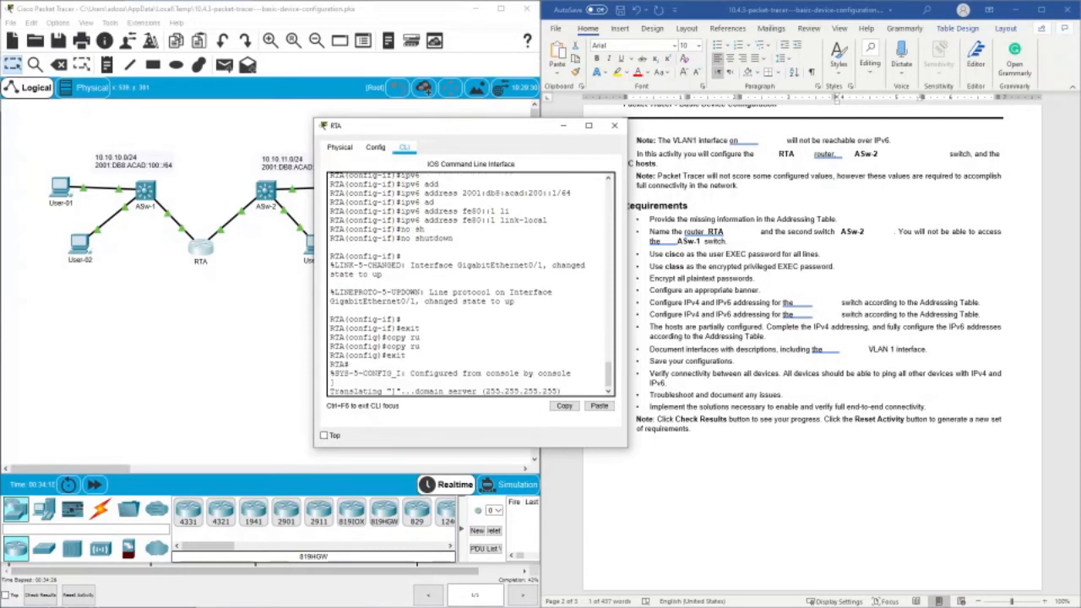
{"action": "key", "text": "Return"}
{"action": "key", "text": "Return"}
{"action": "key", "text": "Return"}
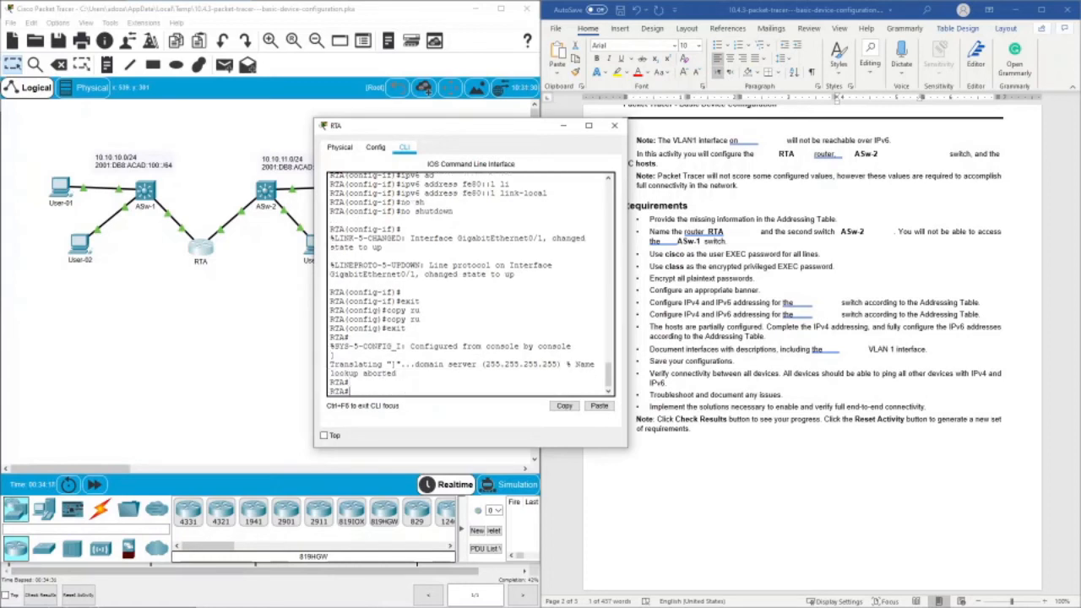
- Save RTA's running-config to startup-config, accepting the default destination filename, and close the router's window
{"action": "type", "text": "copy run"}
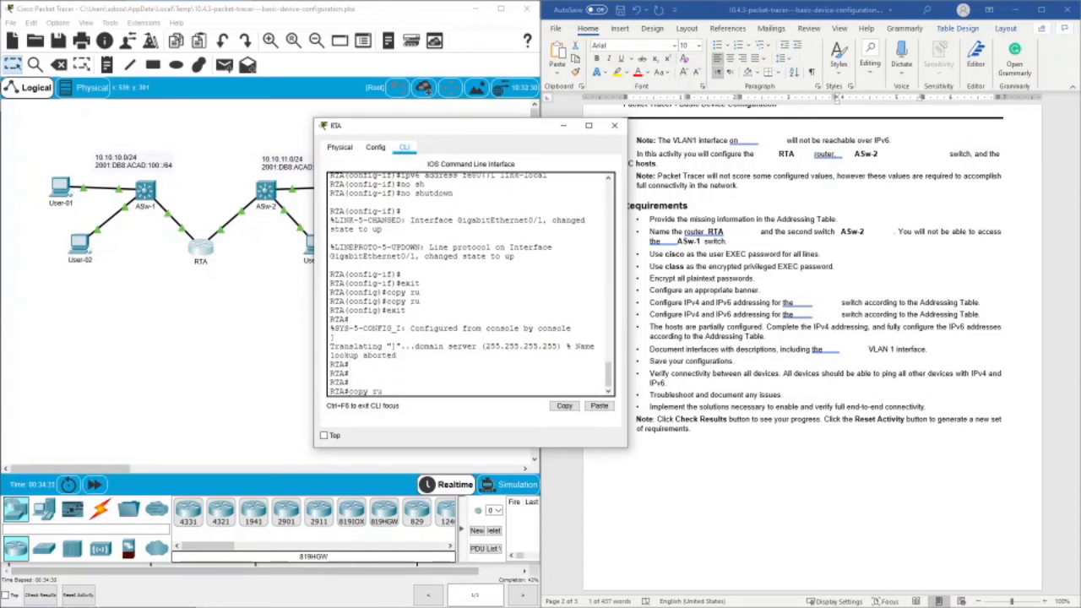
{"action": "key", "text": "Tab"}
{"action": "key", "text": "Return"}
{"action": "key", "text": "Return"}
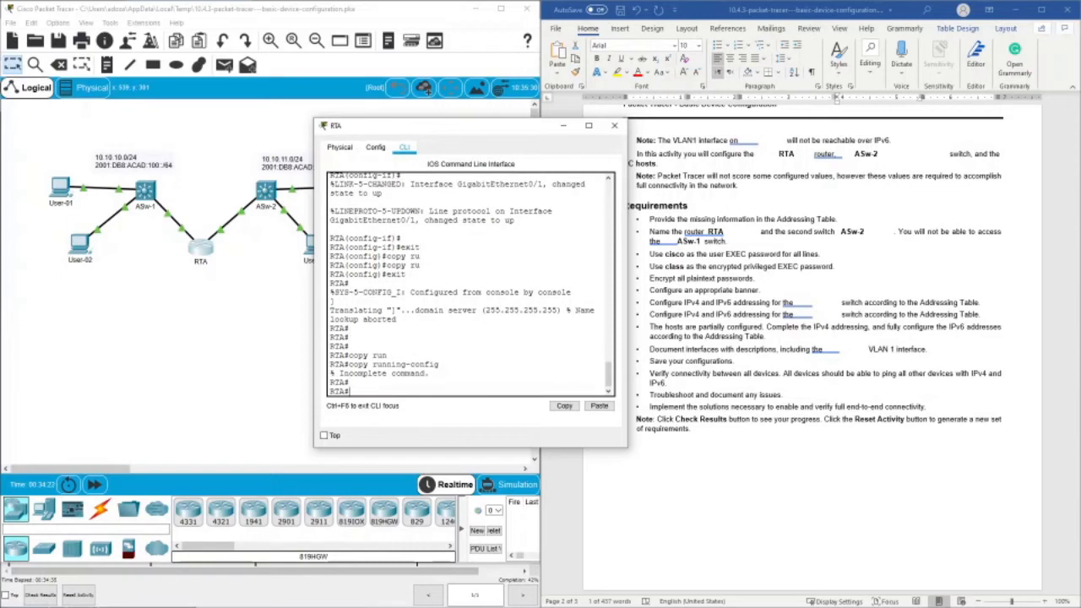
{"action": "key", "text": "Up"}
{"action": "type", "text": "st"}
{"action": "key", "text": "Tab"}
{"action": "key", "text": "Return"}
{"action": "key", "text": "Return"}
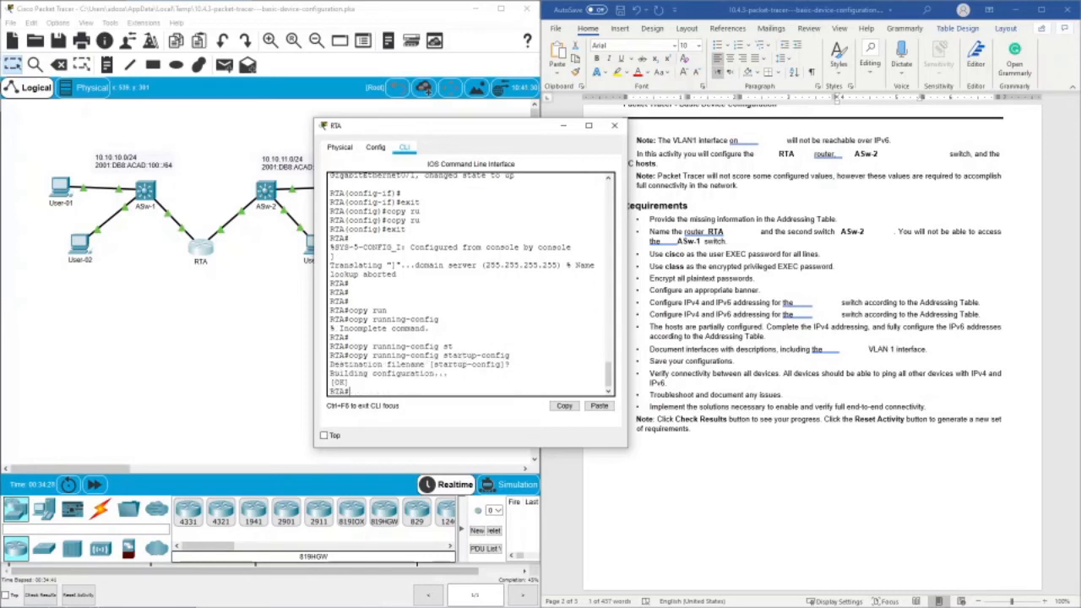
{"action": "key", "text": "Return"}
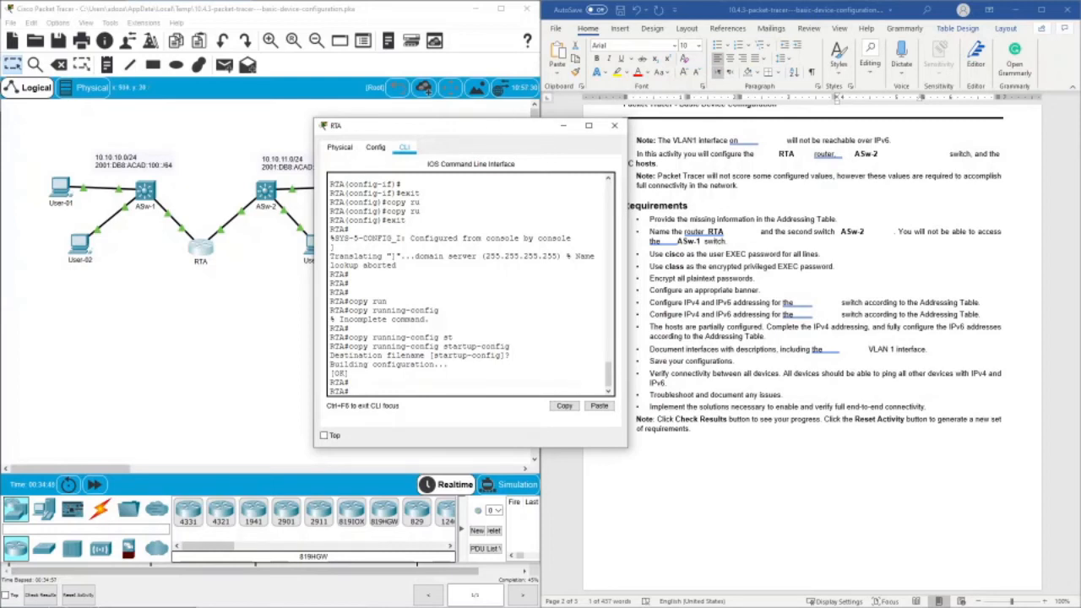
{"action": "left_click", "coordinate": [613, 125]}
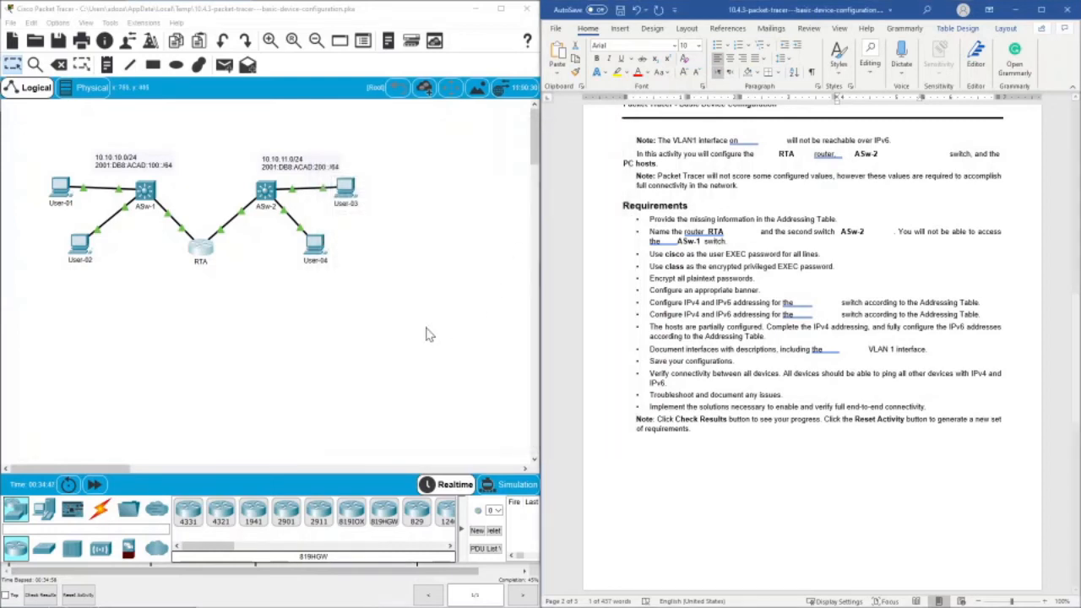
- Open the command line of switch ASw-2 and enter privileged EXEC mode
{"action": "left_click", "coordinate": [265, 194]}
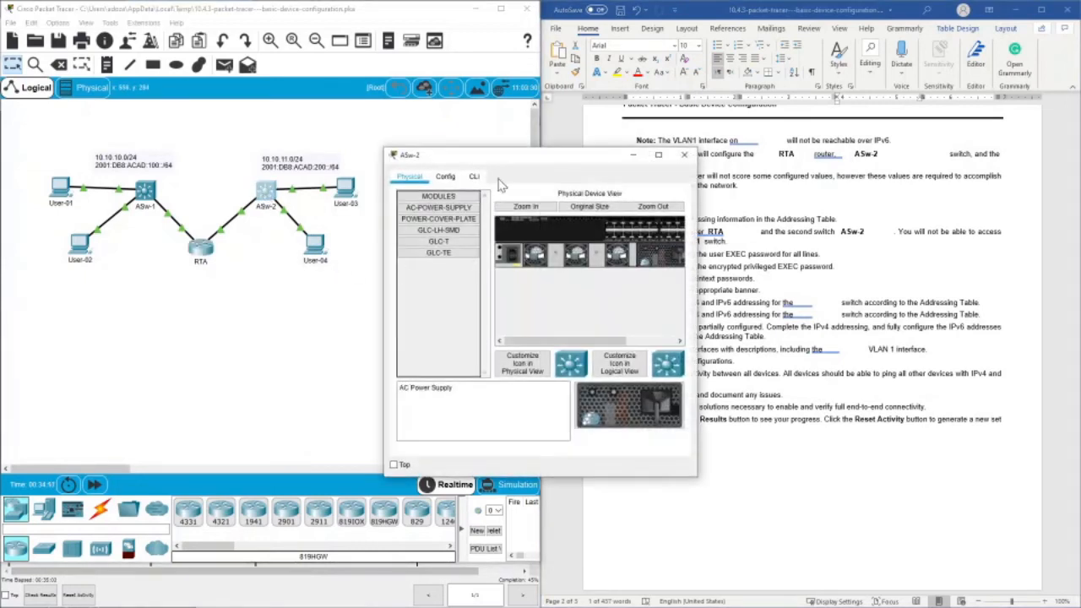
{"action": "left_click", "coordinate": [474, 177]}
{"action": "key", "text": "Return"}
{"action": "key", "text": "Return"}
{"action": "key", "text": "Return"}
{"action": "key", "text": "Return"}
{"action": "key", "text": "Return"}
{"action": "key", "text": "Return"}
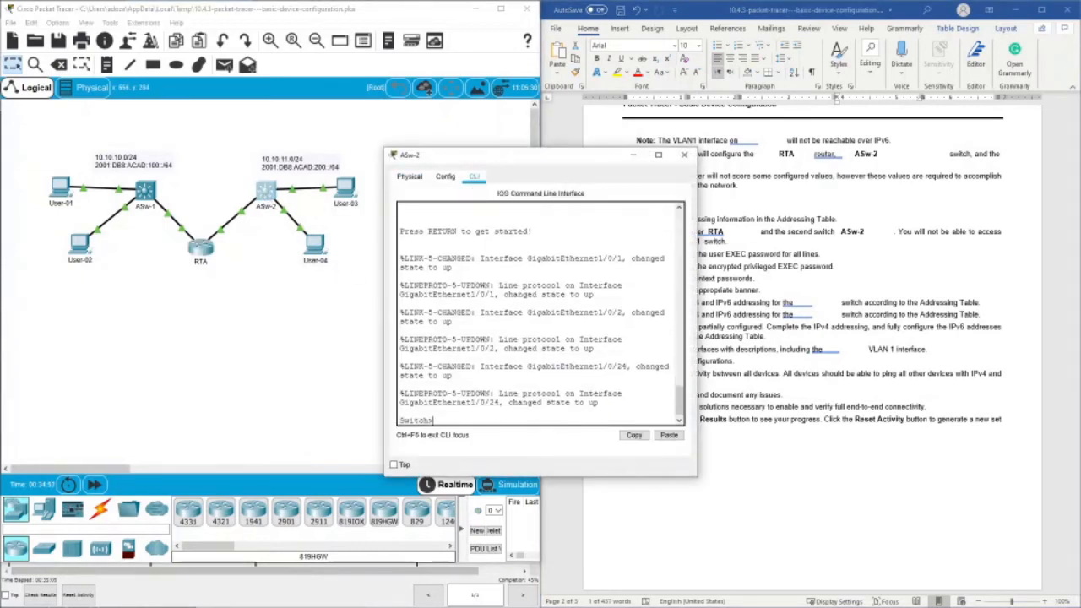
{"action": "type", "text": "en"}
{"action": "key", "text": "Return"}
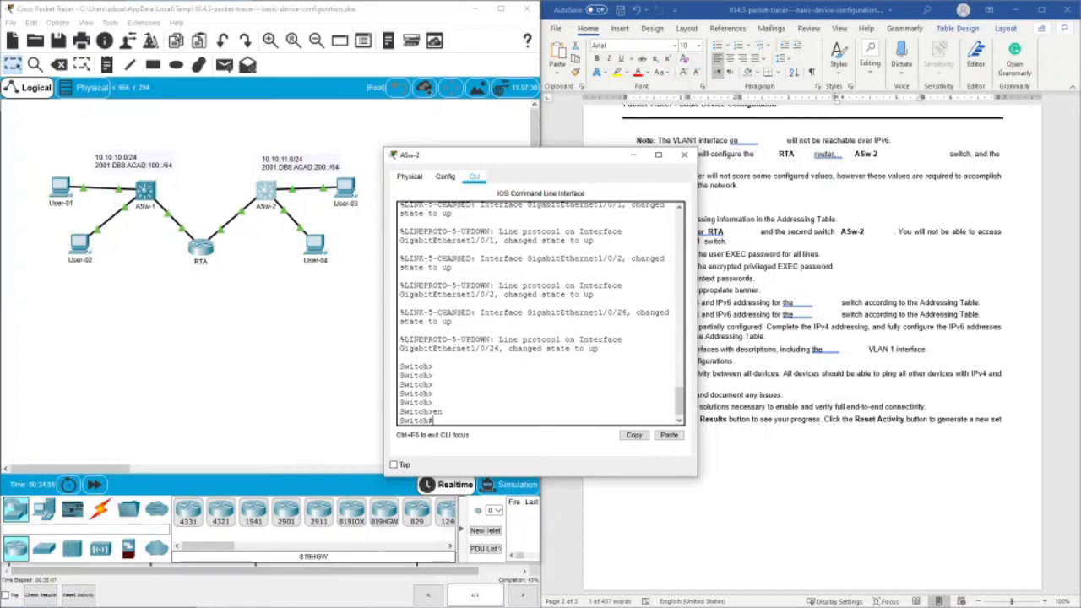
- Enter global configuration mode on the second switch and set its hostname to ASw-2
{"action": "type", "text": "conf t"}
{"action": "key", "text": "Return"}
{"action": "type", "text": "host"}
{"action": "key", "text": "Tab"}
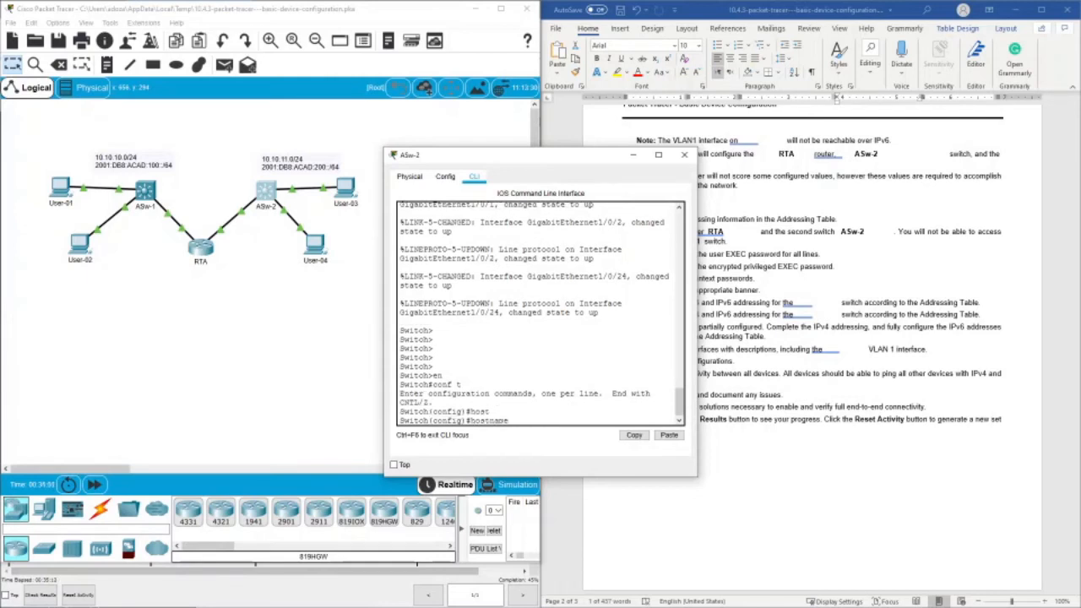
{"action": "type", "text": "ASw-2"}
{"action": "key", "text": "Return"}
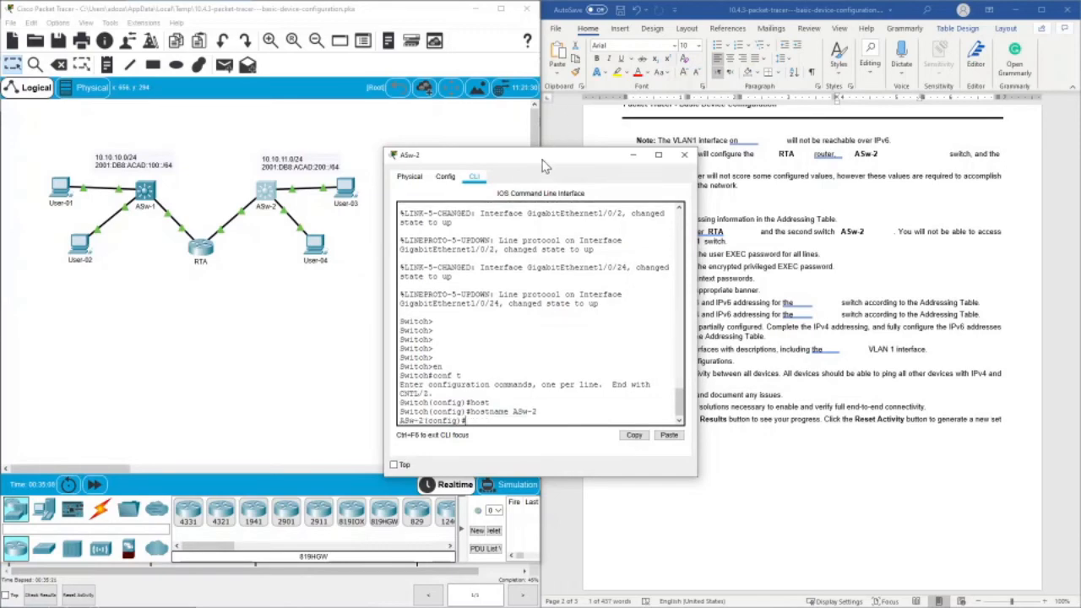
- Set the required user EXEC password on ASw-2's console line 0 and enable login, keeping the requirements document in view
{"action": "left_click_drag", "start_coordinate": [542, 155], "coordinate": [380, 136]}
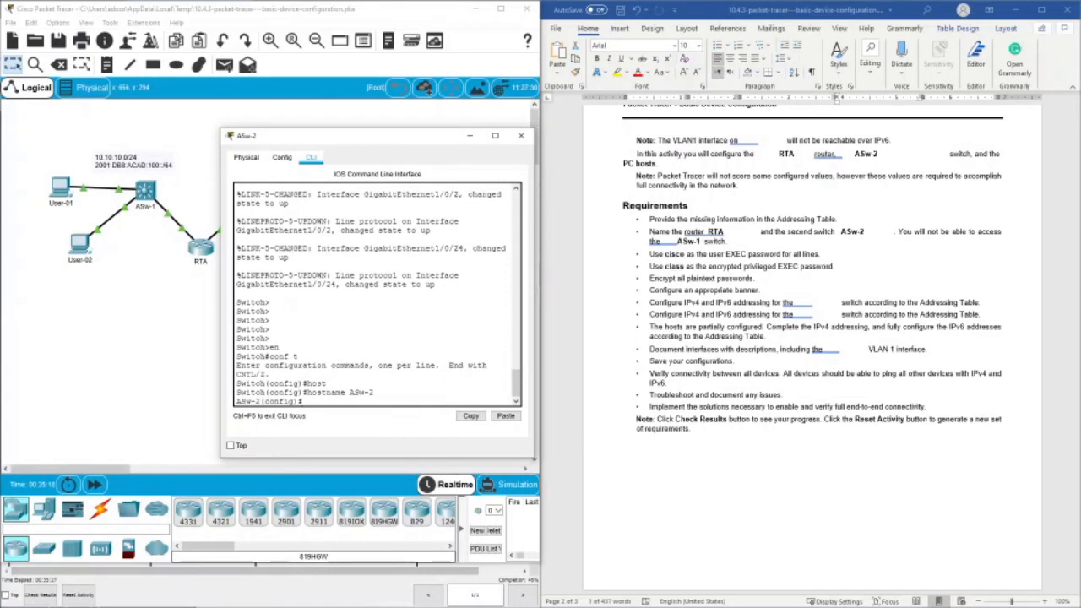
{"action": "type", "text": "line con 0"}
{"action": "key", "text": "Return"}
{"action": "type", "text": "pass"}
{"action": "key", "text": "Return"}
{"action": "type", "text": "password"}
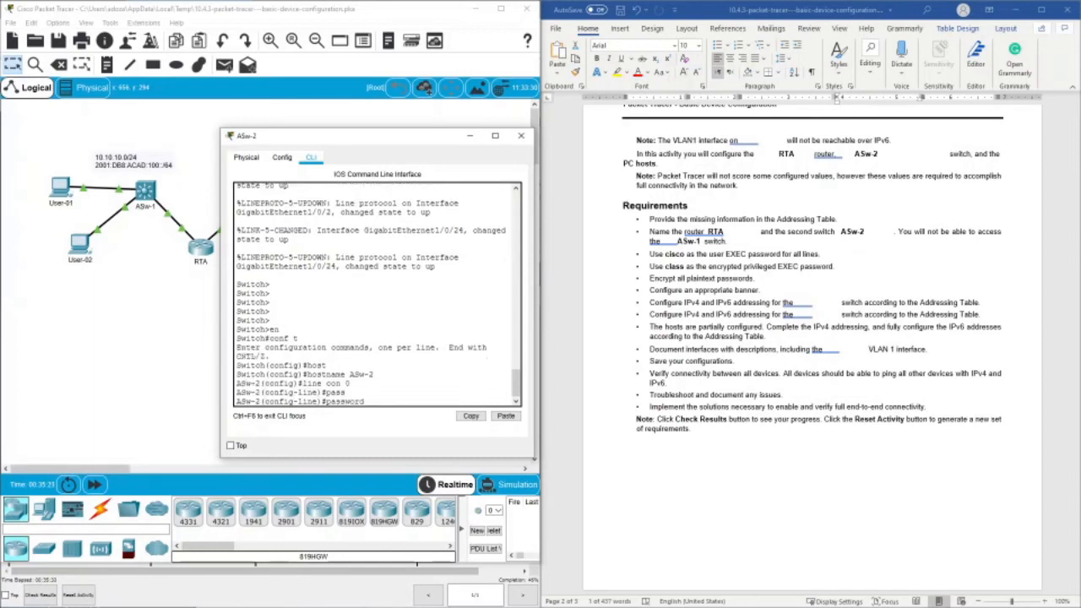
{"action": "type", "text": " cisco"}
{"action": "key", "text": "Return"}
{"action": "type", "text": "l"}
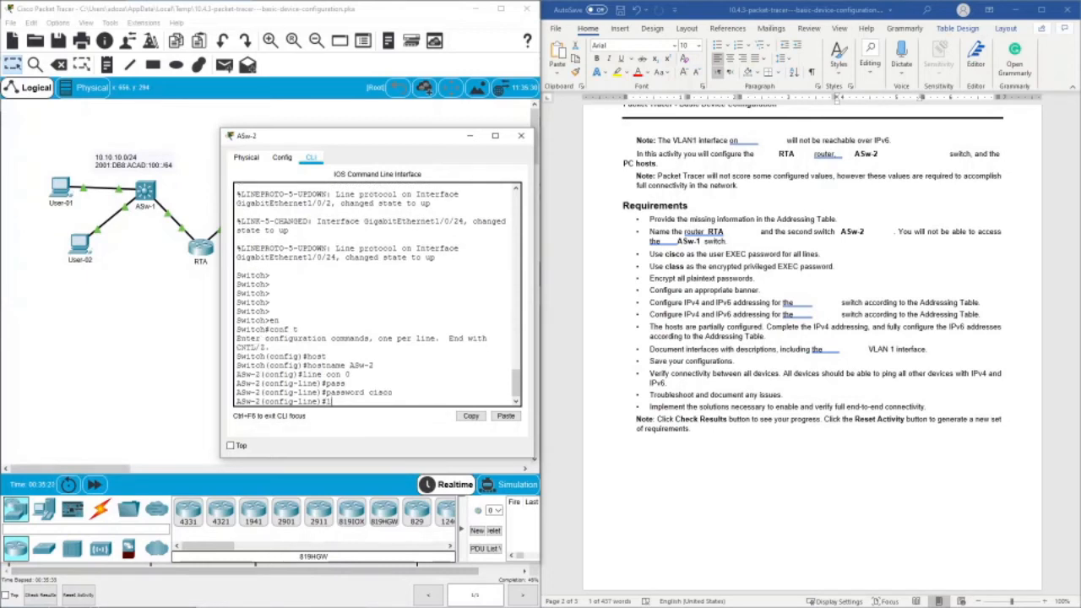
{"action": "type", "text": "ogin"}
{"action": "key", "text": "Return"}
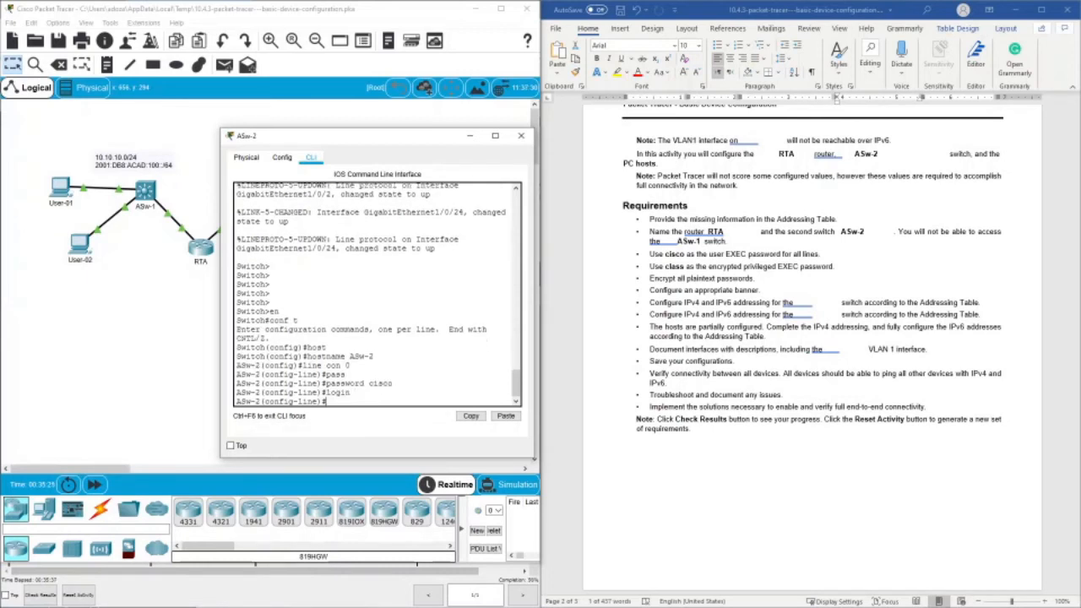
- Set the required user EXEC password on ASw-2's VTY lines 0 15 and enable login
{"action": "type", "text": "line vty 0 15"}
{"action": "key", "text": "Return"}
{"action": "type", "text": "pass"}
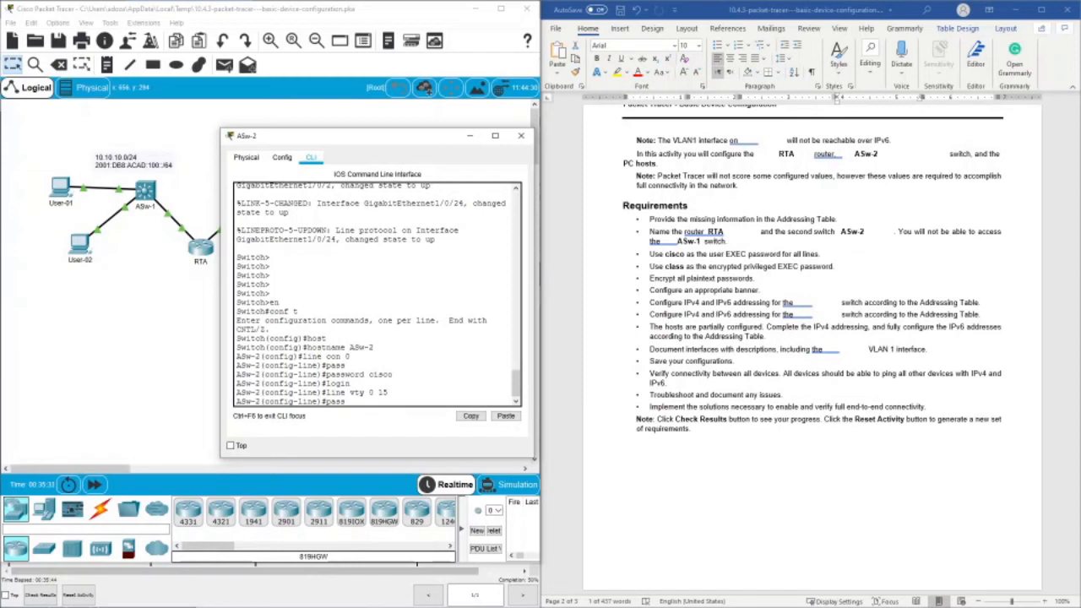
{"action": "key", "text": "Tab"}
{"action": "type", "text": "c"}
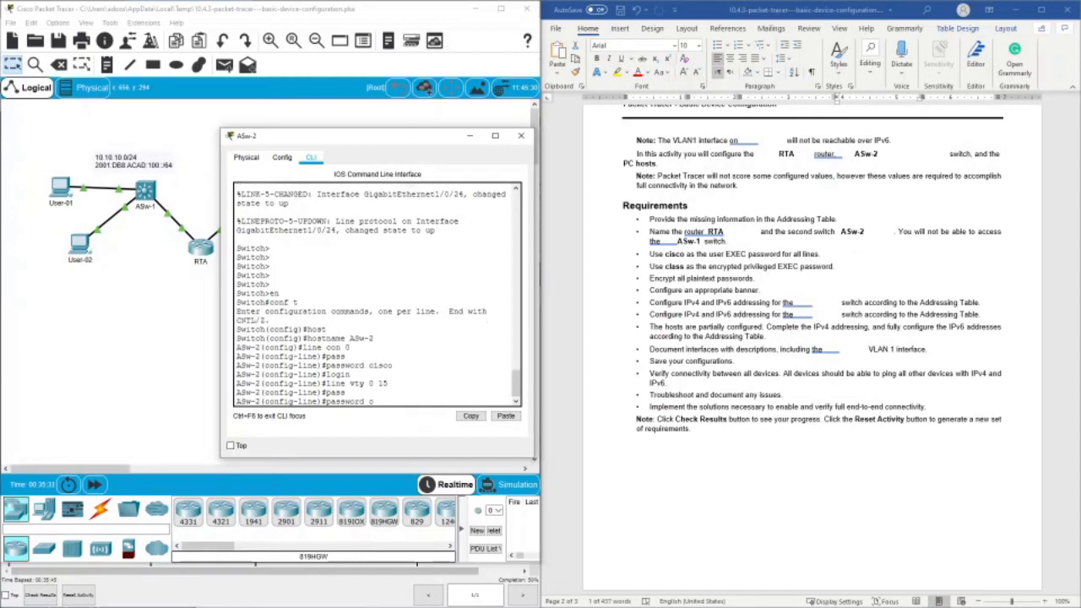
{"action": "type", "text": "isco"}
{"action": "key", "text": "Return"}
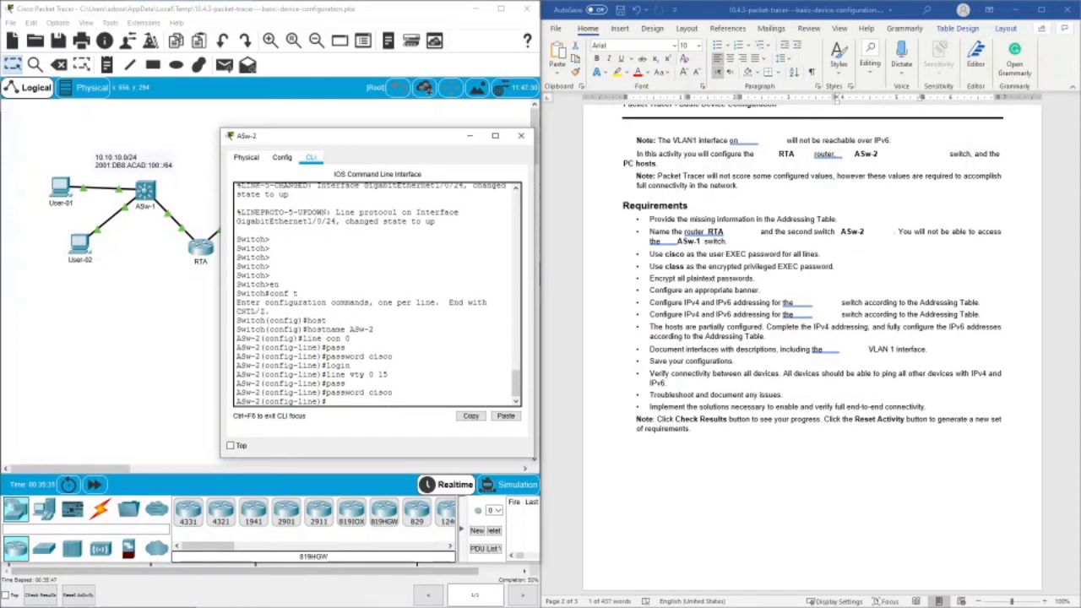
{"action": "type", "text": "login"}
{"action": "key", "text": "Return"}
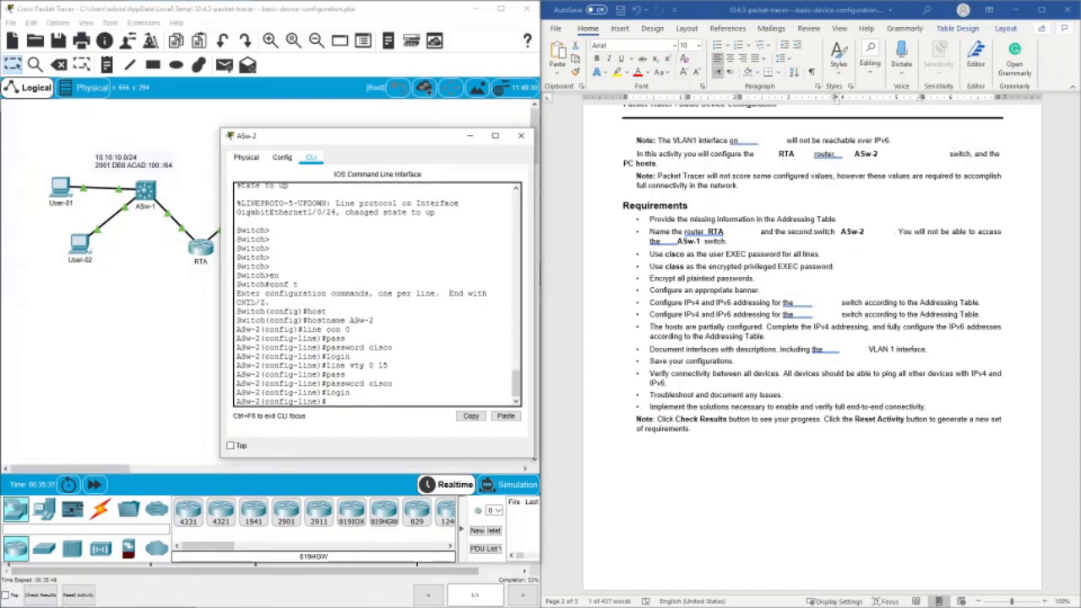
- Restrict the VTY lines' input transport to SSH and return to global configuration mode
{"action": "type", "text": "tr"}
{"action": "key", "text": "Tab"}
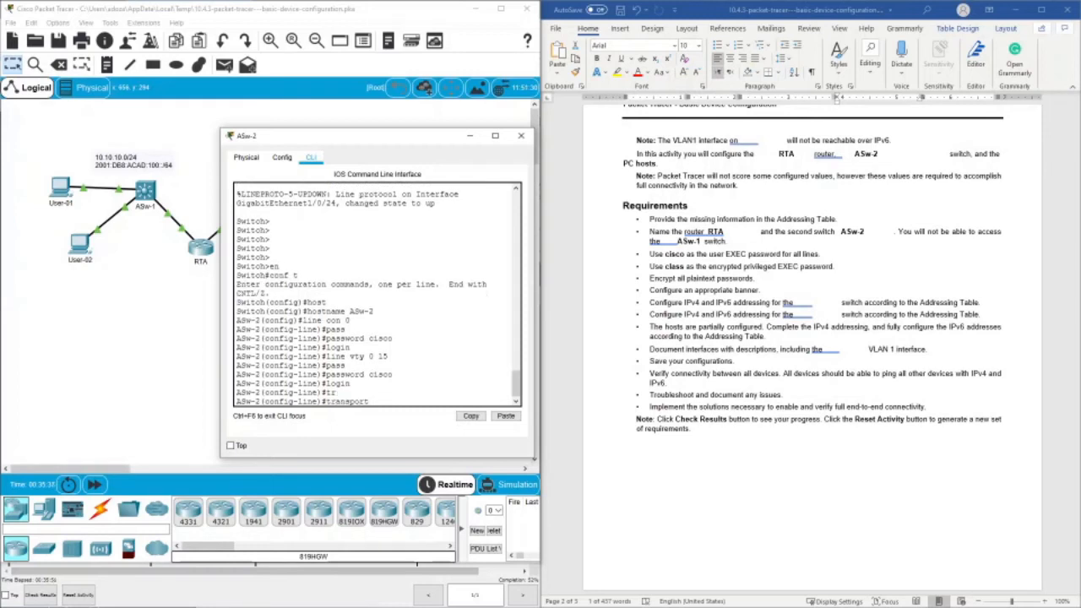
{"action": "type", "text": "in"}
{"action": "key", "text": "Tab"}
{"action": "type", "text": "ssh"}
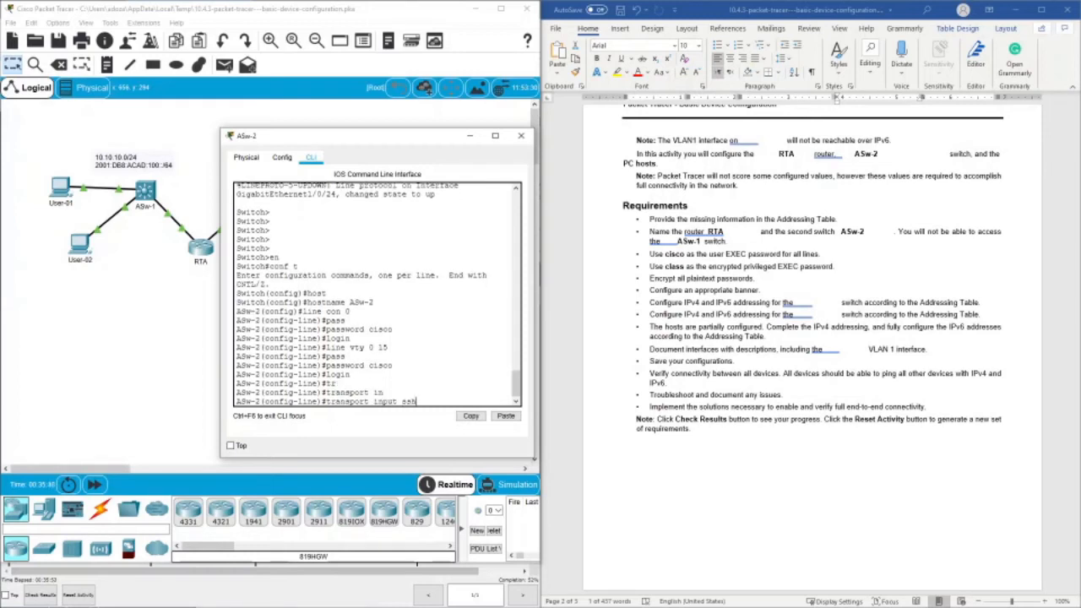
{"action": "key", "text": "Return"}
{"action": "key", "text": "Return"}
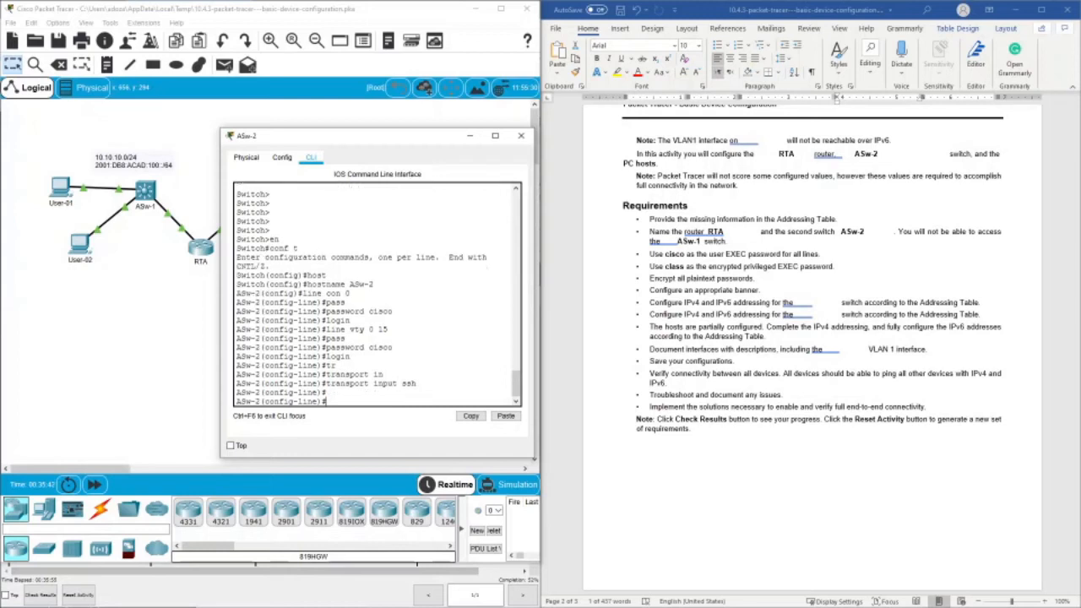
{"action": "type", "text": "exit"}
{"action": "key", "text": "Return"}
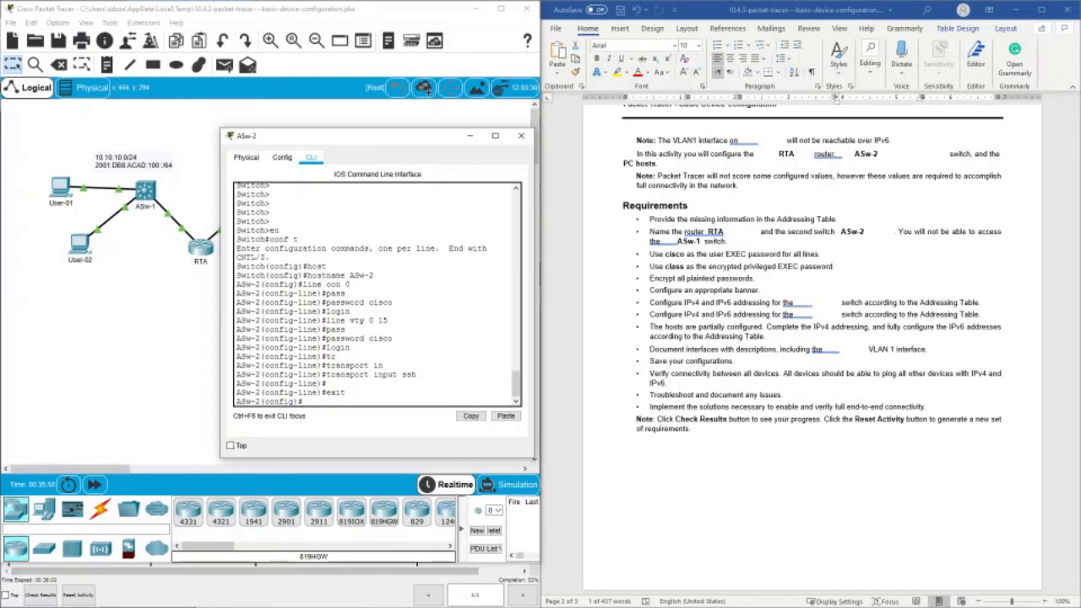
{"action": "key", "text": "Return"}
{"action": "key", "text": "Return"}
{"action": "key", "text": "Return"}
{"action": "key", "text": "Return"}
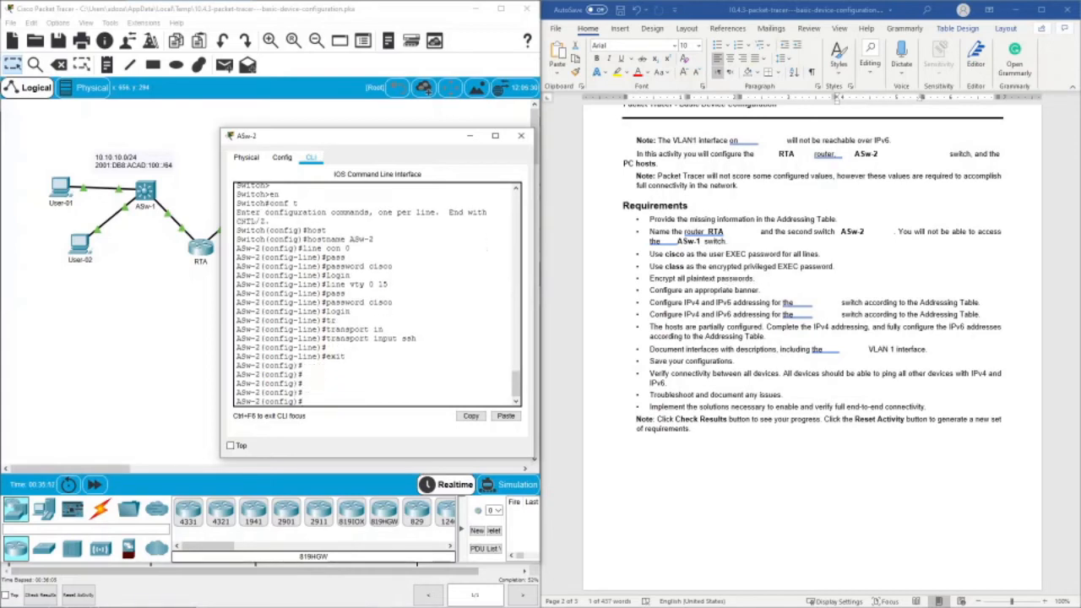
- Set ASw-2's encrypted privileged EXEC password with enable secret, using the password from the requirements
{"action": "type", "text": "en"}
{"action": "key", "text": "Tab"}
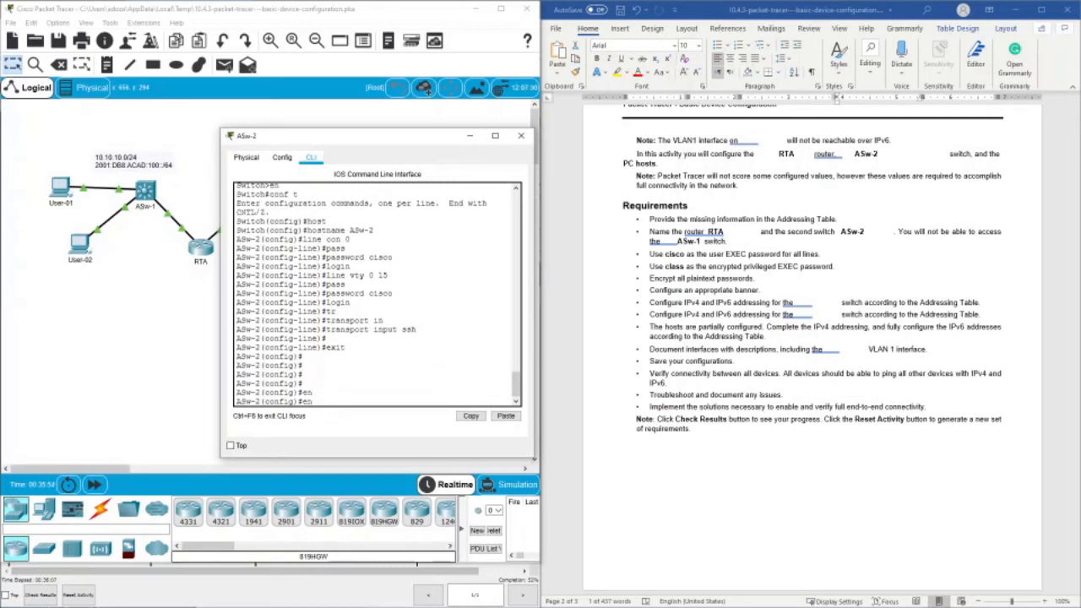
{"action": "key", "text": "Tab"}
{"action": "type", "text": "a"}
{"action": "key", "text": "Tab"}
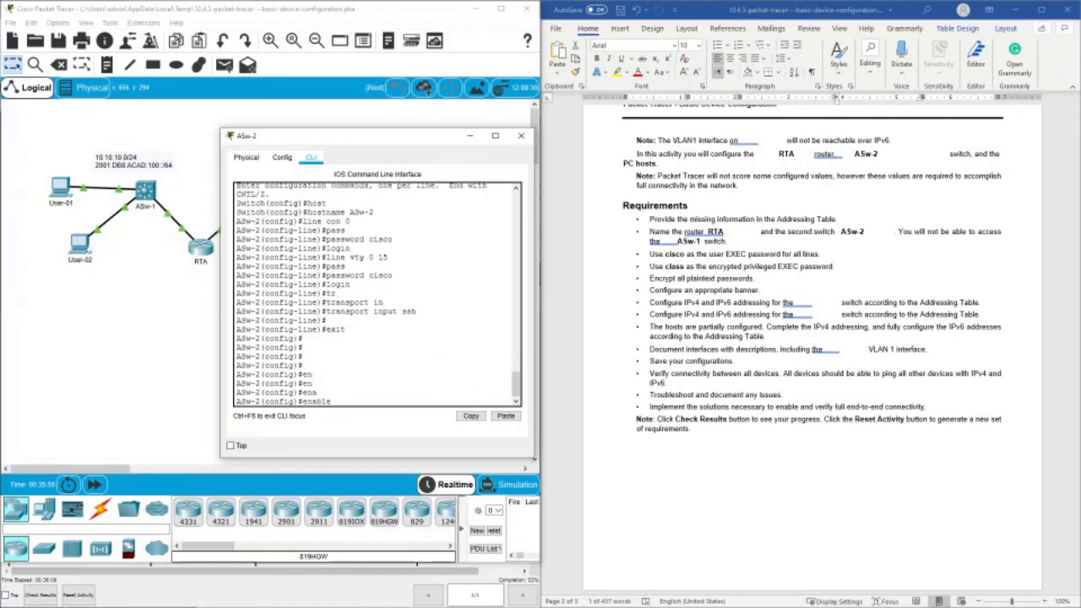
{"action": "type", "text": "sec"}
{"action": "key", "text": "Tab"}
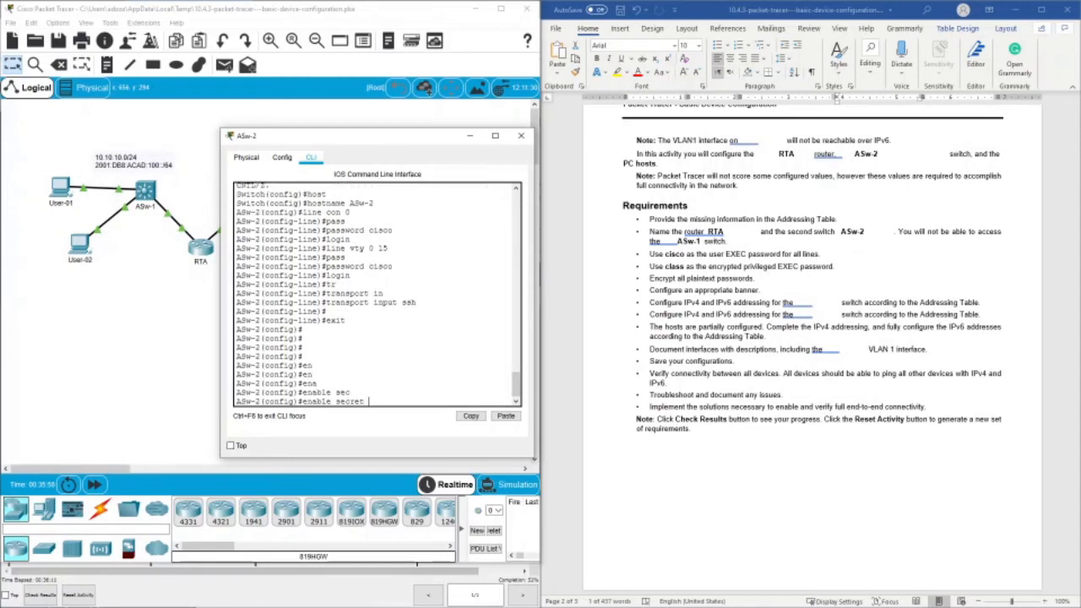
{"action": "type", "text": "pass"}
{"action": "key", "text": "Tab"}
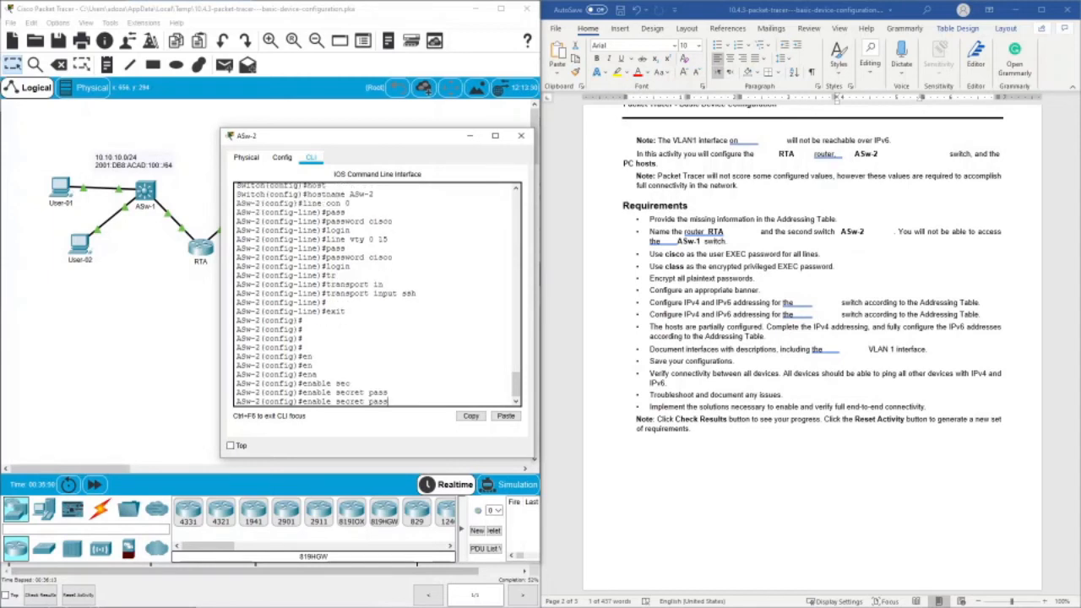
{"action": "key", "text": "BackSpace"}
{"action": "key", "text": "BackSpace"}
{"action": "key", "text": "BackSpace"}
{"action": "key", "text": "BackSpace"}
{"action": "type", "text": "class"}
{"action": "key", "text": "Return"}
{"action": "key", "text": "Return"}
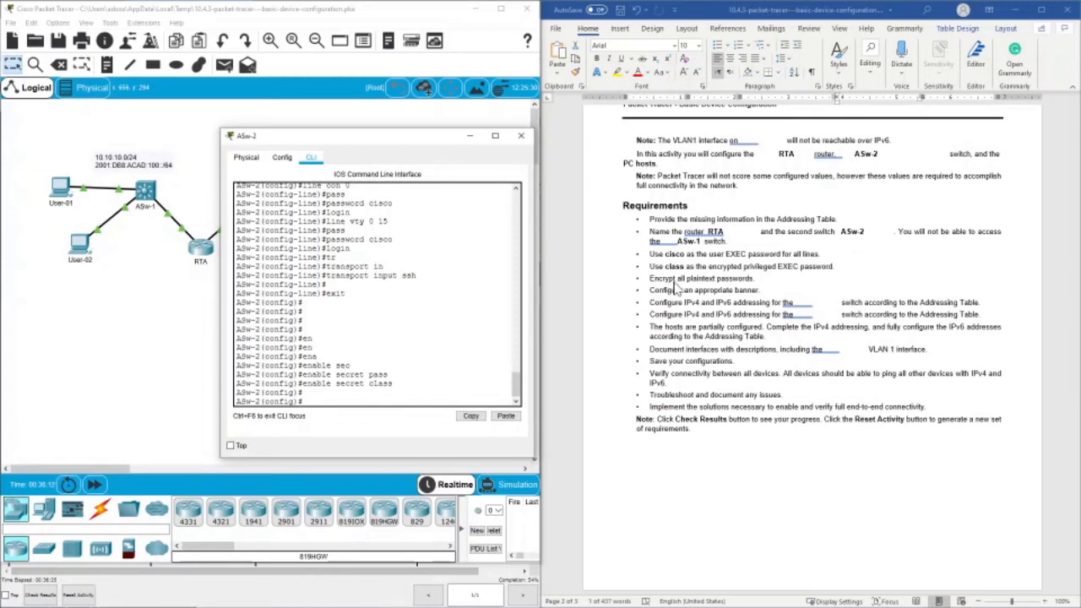
- Encrypt all plaintext passwords on ASw-2 with service password-encryption
{"action": "type", "text": "serv"}
{"action": "key", "text": "Tab"}
{"action": "type", "text": "pas"}
{"action": "key", "text": "Tab"}
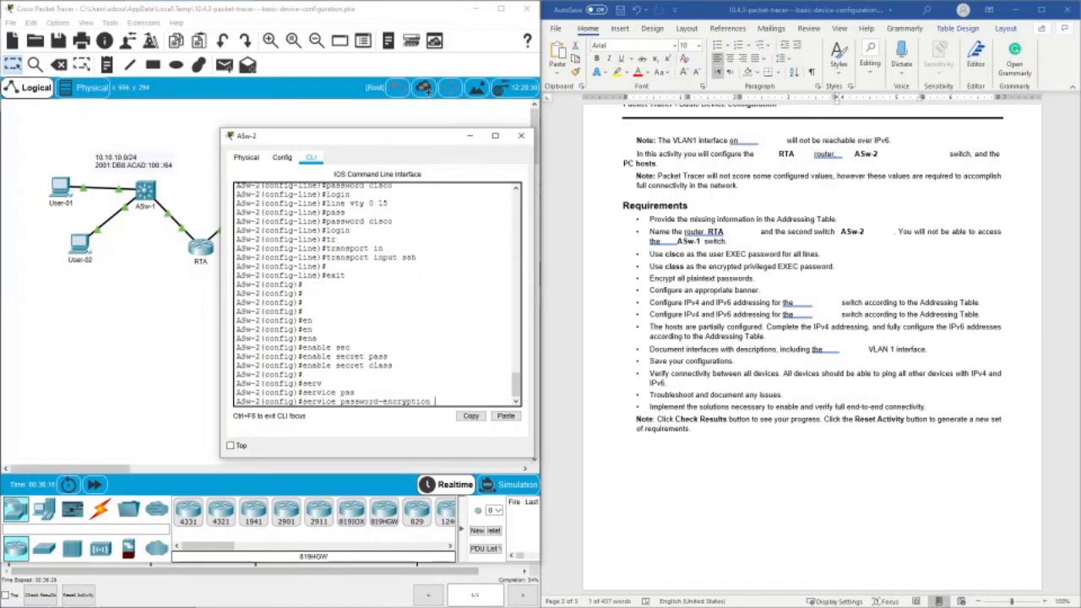
{"action": "key", "text": "Return"}
{"action": "key", "text": "Return"}
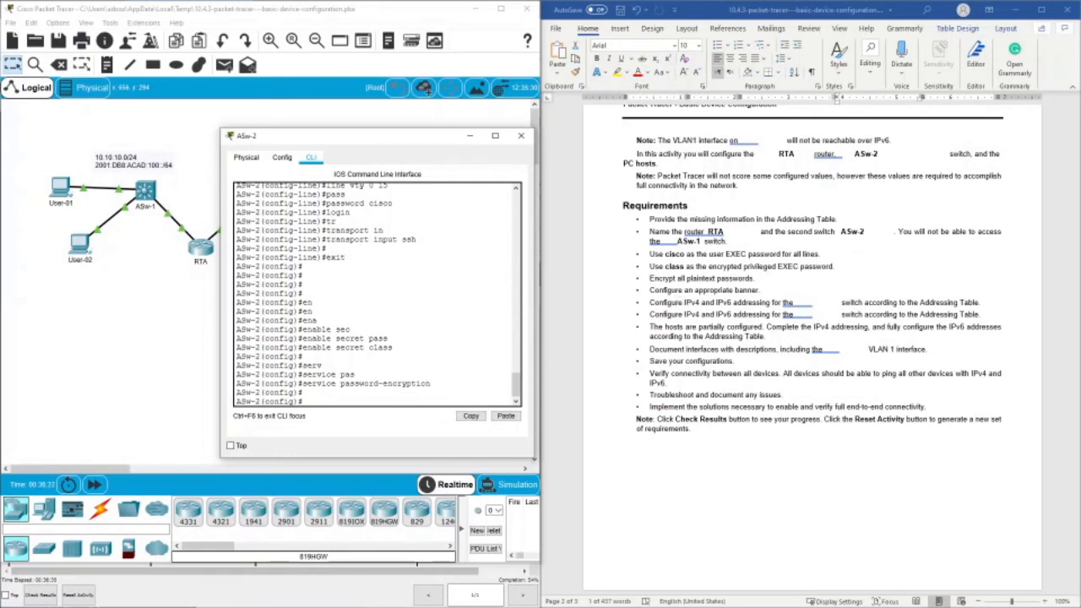
- Configure ASw-2's message-of-the-day banner as "switch banner"
{"action": "type", "text": "ban"}
{"action": "type", "text": "n"}
{"action": "key", "text": "Tab"}
{"action": "type", "text": "motd"}
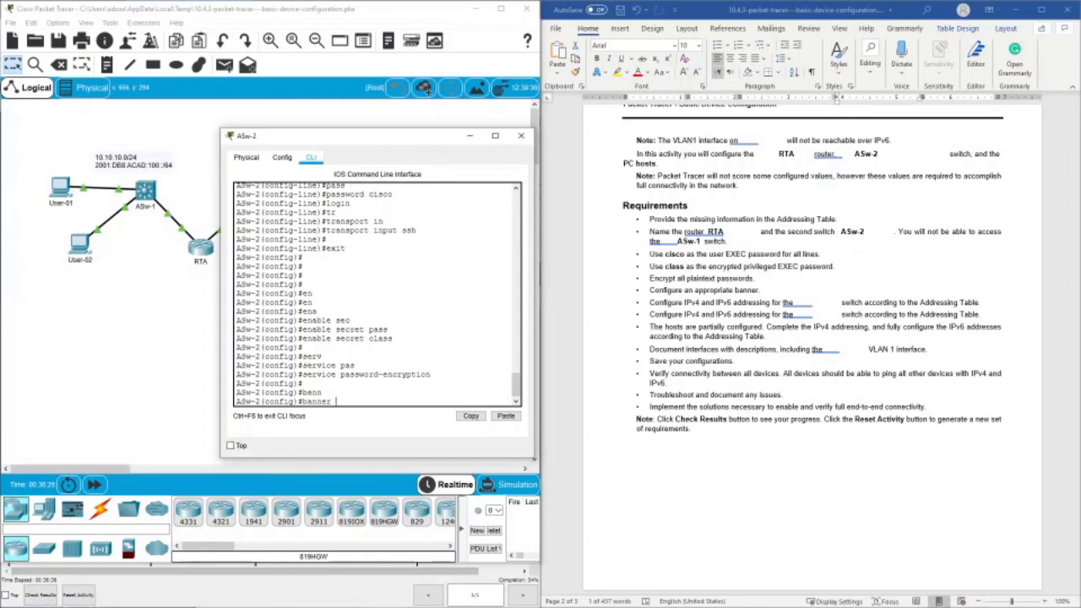
{"action": "type", "text": " \"s\""}
{"action": "type", "text": "tch banner\""}
{"action": "key", "text": "Return"}
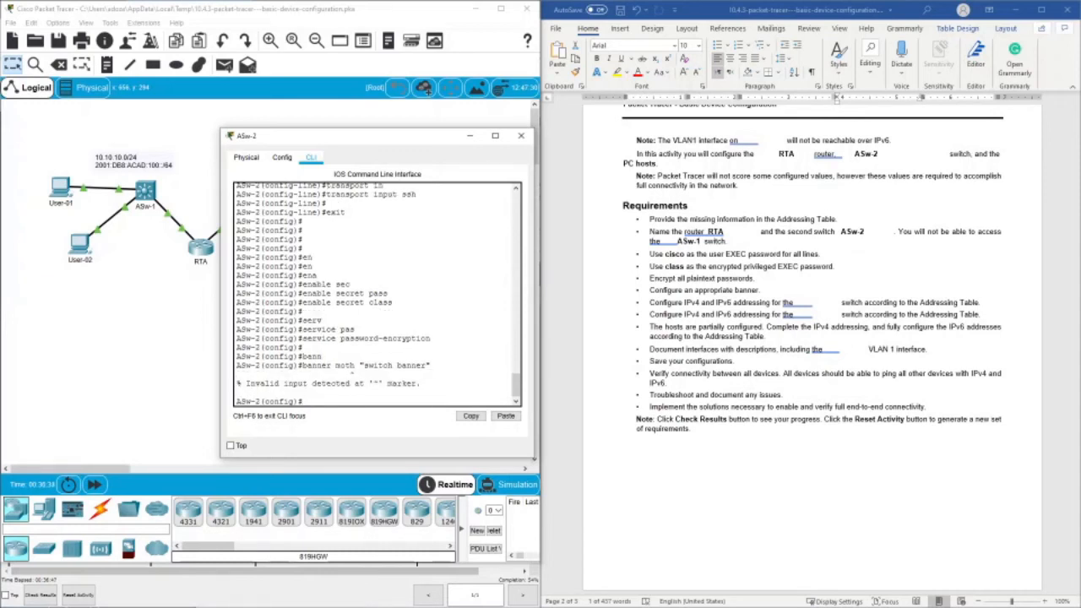
{"action": "key", "text": "Up"}
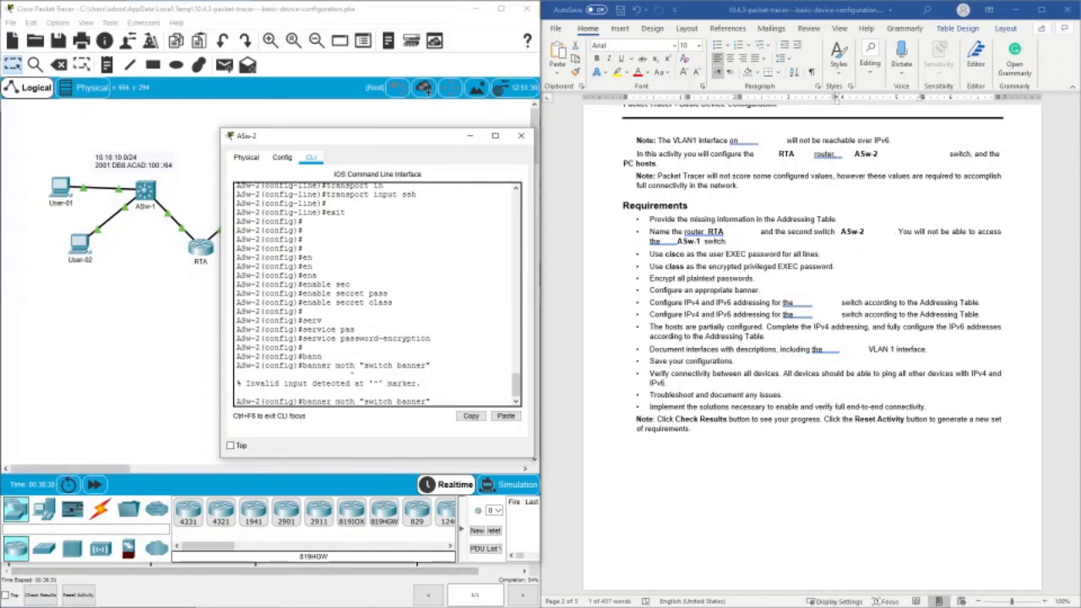
{"action": "key", "text": "Return"}
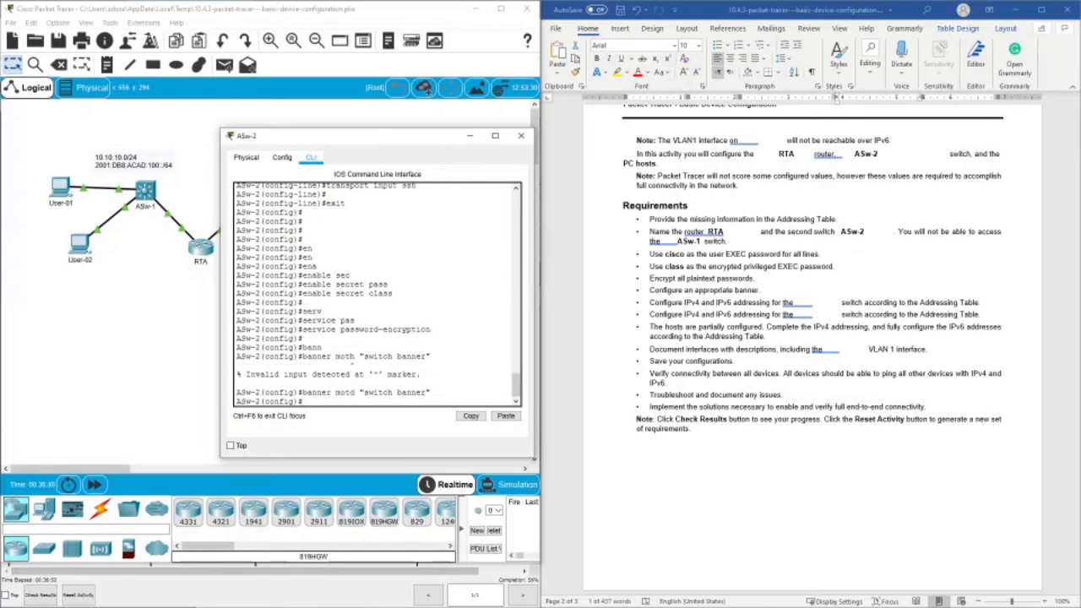
{"action": "key", "text": "Return"}
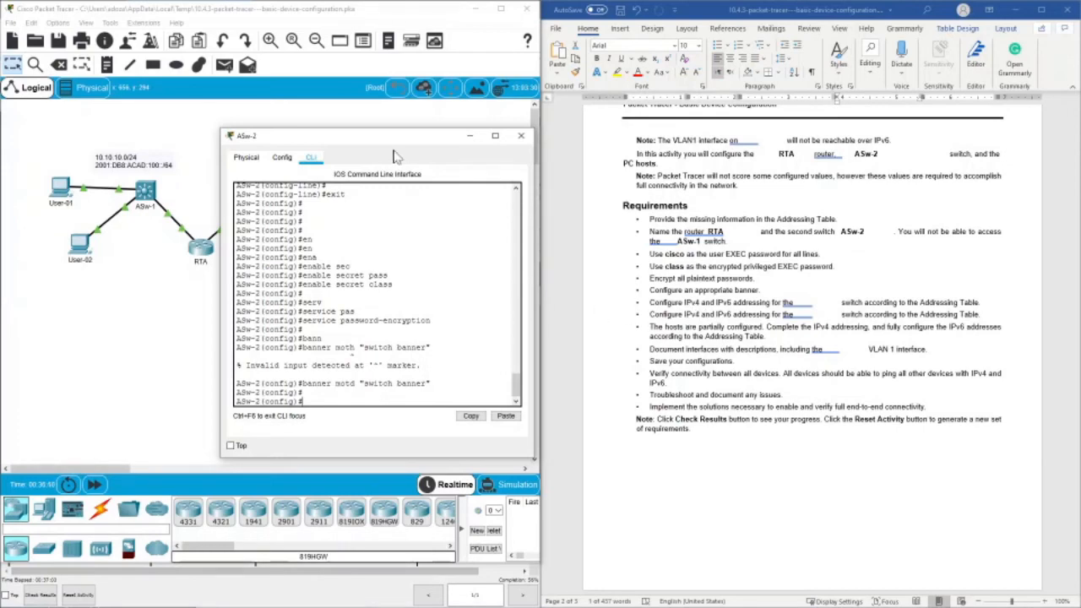
- Move the ASw-2 window to check the topology, and enter interface configuration mode for vlan1
{"action": "left_click_drag", "start_coordinate": [383, 140], "coordinate": [520, 303]}
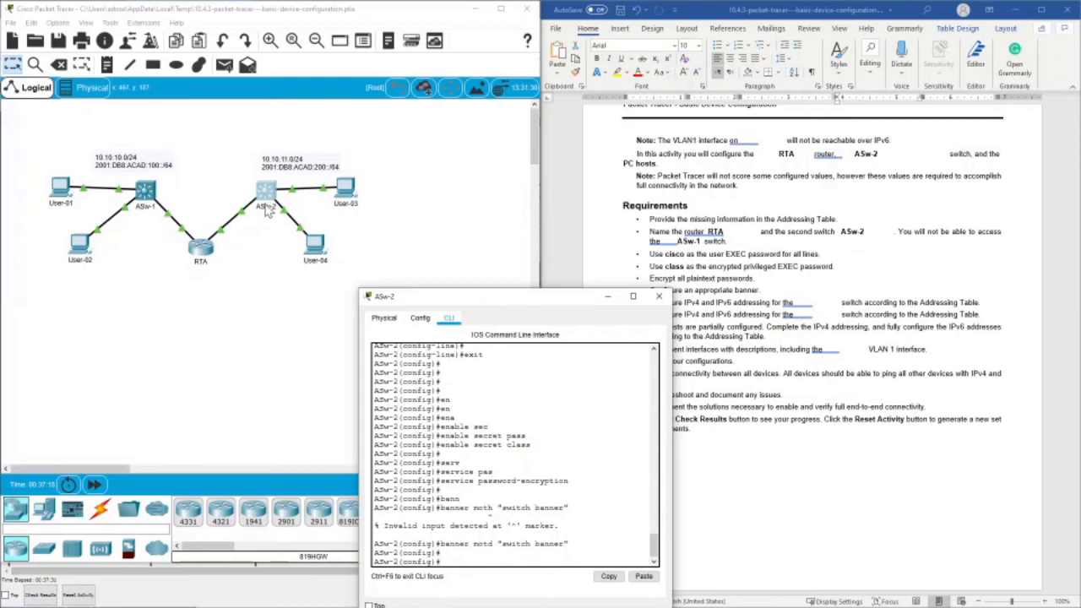
{"action": "left_click_drag", "start_coordinate": [435, 301], "coordinate": [390, 192]}
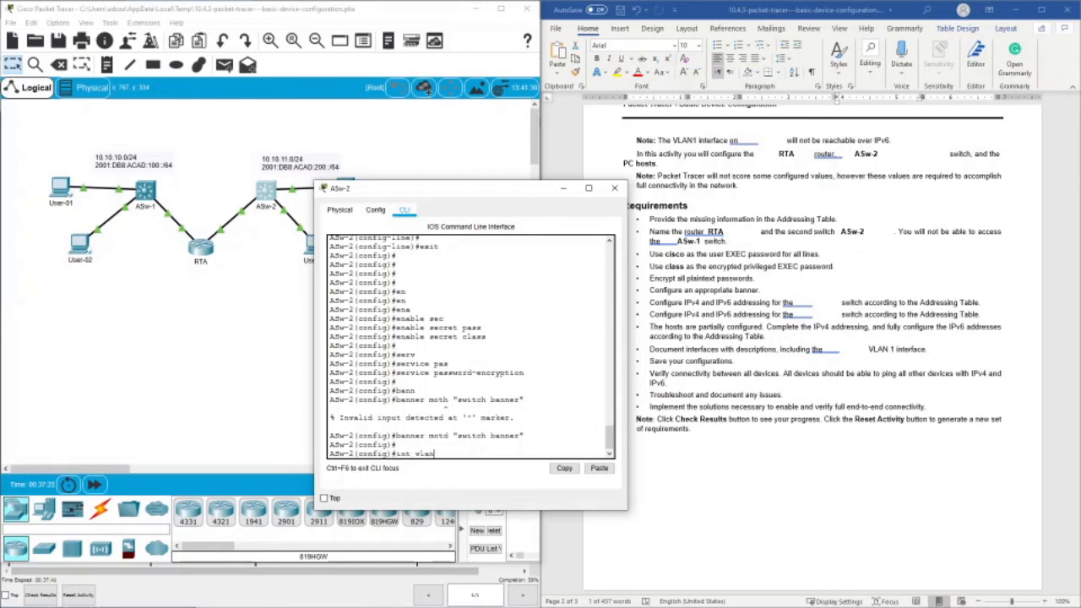
{"action": "key", "text": "Return"}
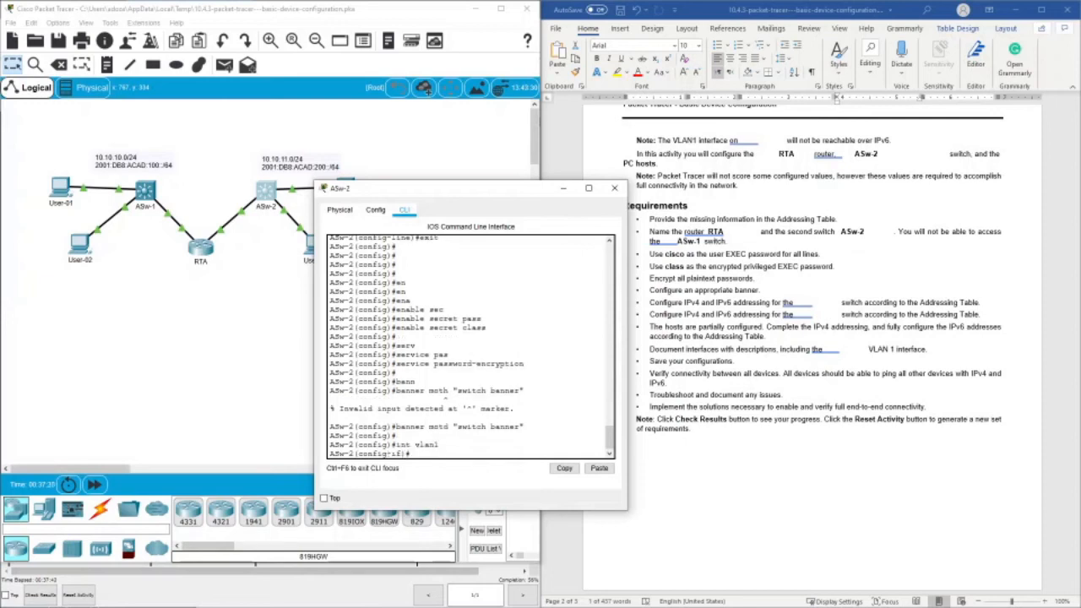
- Assign ASw-2's VLAN 1 interface the address 10.10.11.20 copied from the Addressing Table, with subnet mask 255.255.255.0
{"action": "type", "text": "ip add"}
{"action": "key", "text": "Tab"}
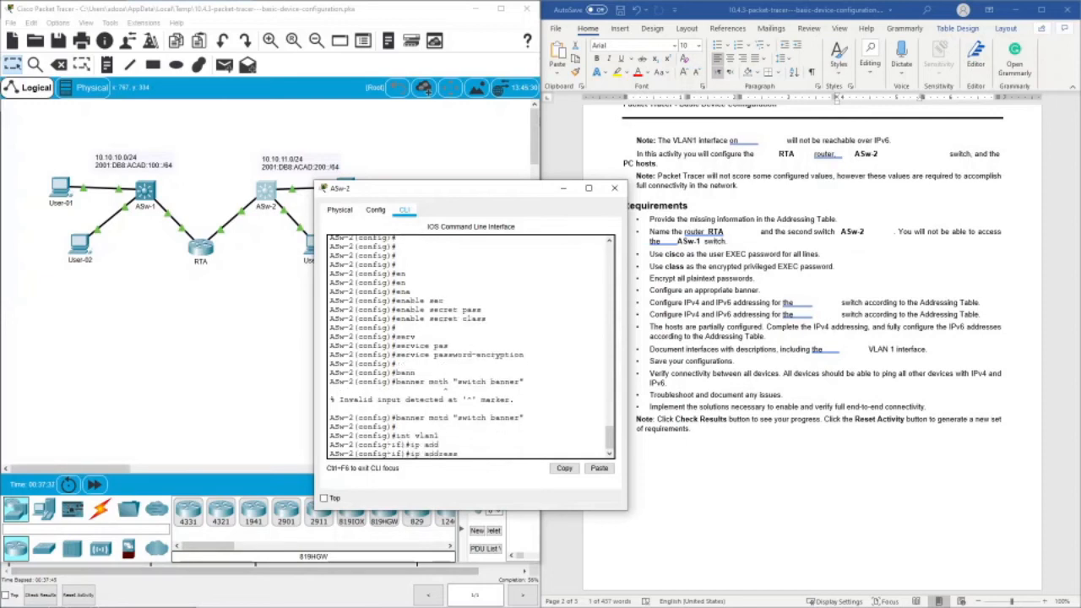
{"action": "left_click_drag", "start_coordinate": [498, 188], "coordinate": [348, 172]}
{"action": "scroll", "coordinate": [834, 297], "scroll_direction": "up", "scroll_amount": 10}
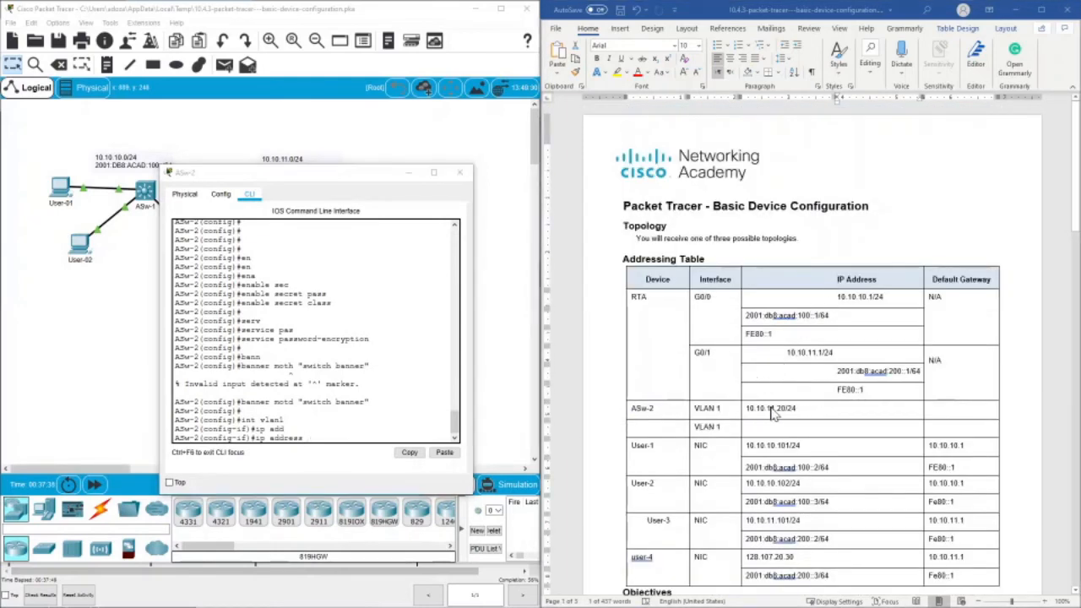
{"action": "left_click_drag", "start_coordinate": [836, 370], "coordinate": [922, 372]}
{"action": "left_click_drag", "start_coordinate": [745, 407], "coordinate": [792, 409]}
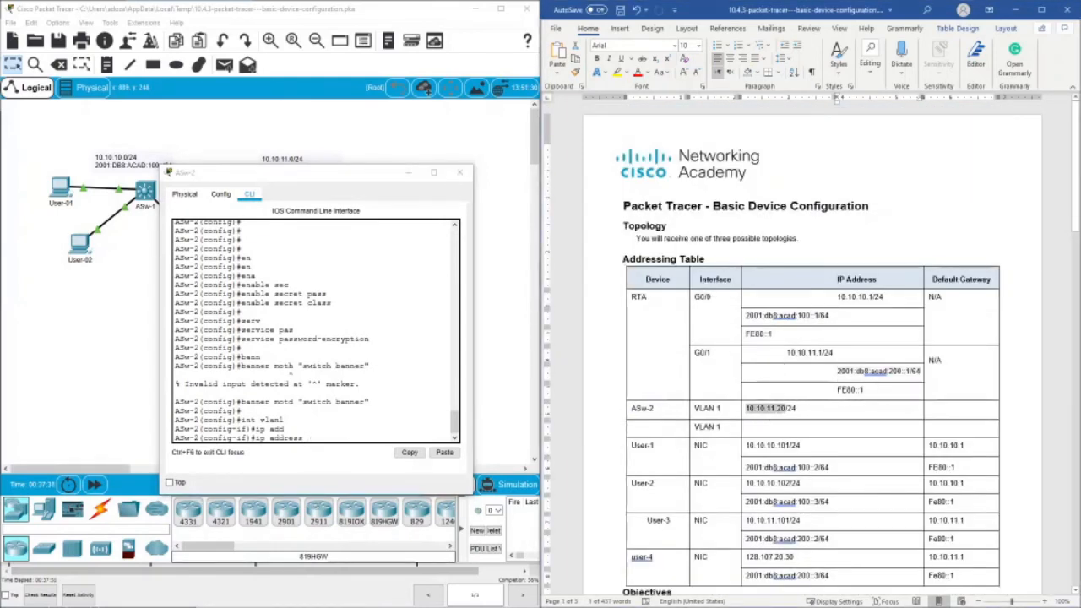
{"action": "right_click", "coordinate": [785, 409]}
{"action": "left_click", "coordinate": [808, 168]}
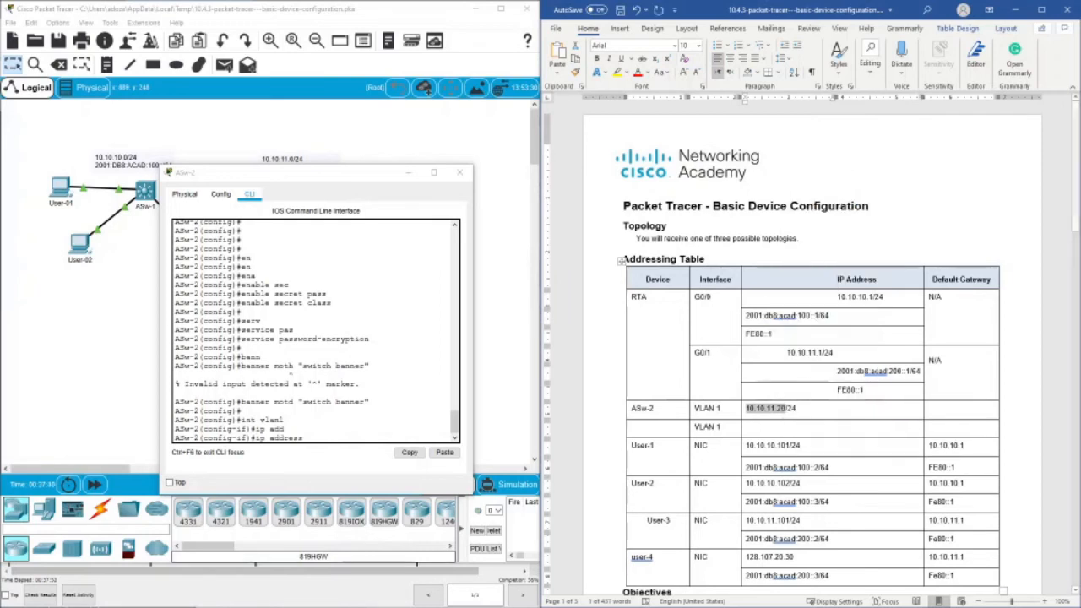
{"action": "right_click", "coordinate": [363, 443]}
{"action": "left_click", "coordinate": [365, 443]}
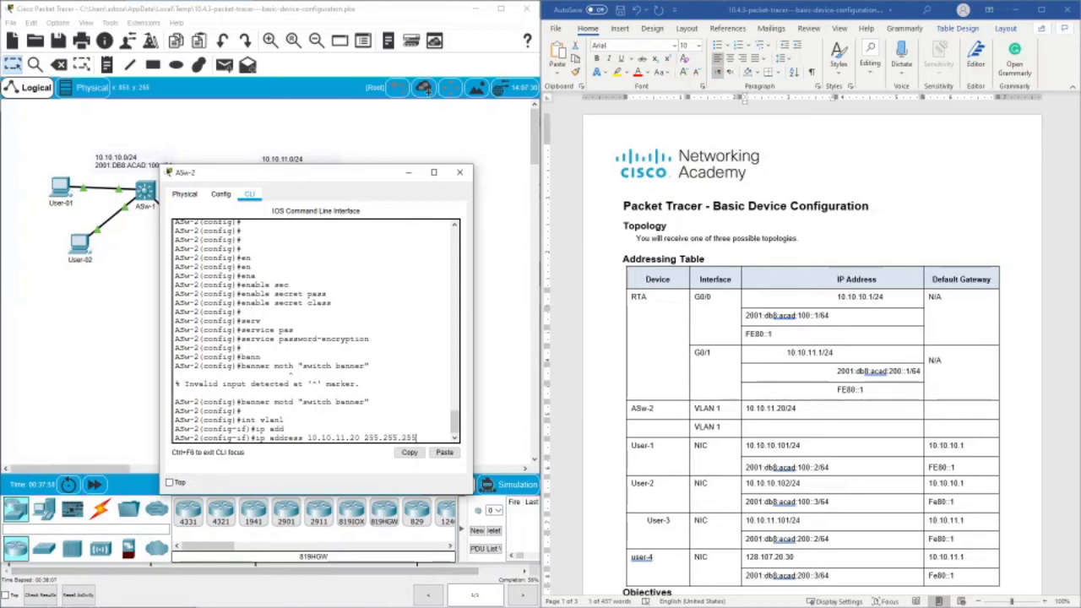
{"action": "key", "text": "Return"}
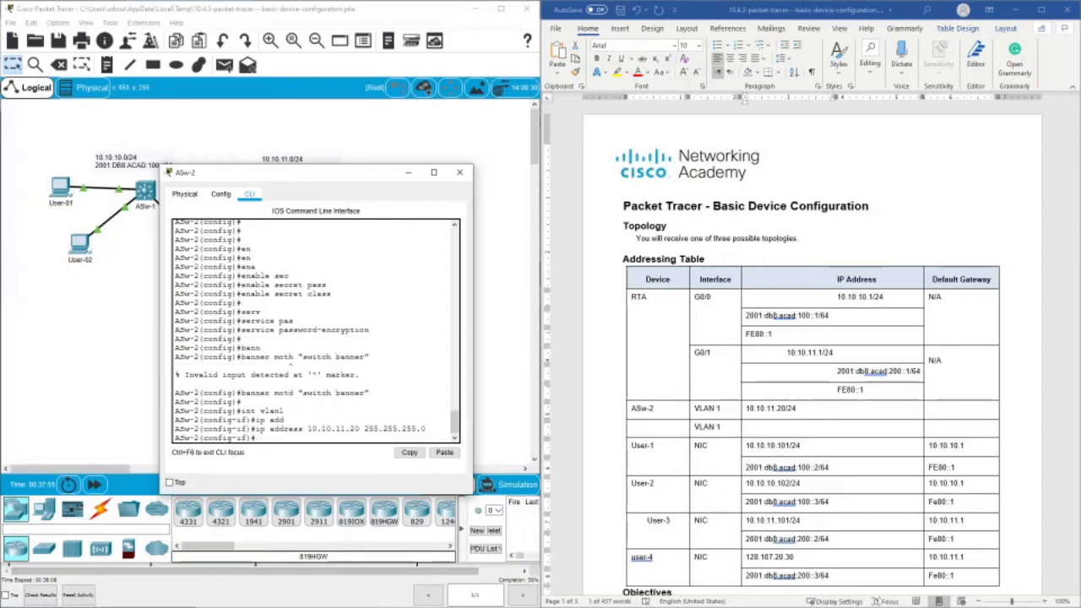
- Set the description of ASw-2's VLAN 1 interface to vlan1
{"action": "type", "text": "des"}
{"action": "key", "text": "Tab"}
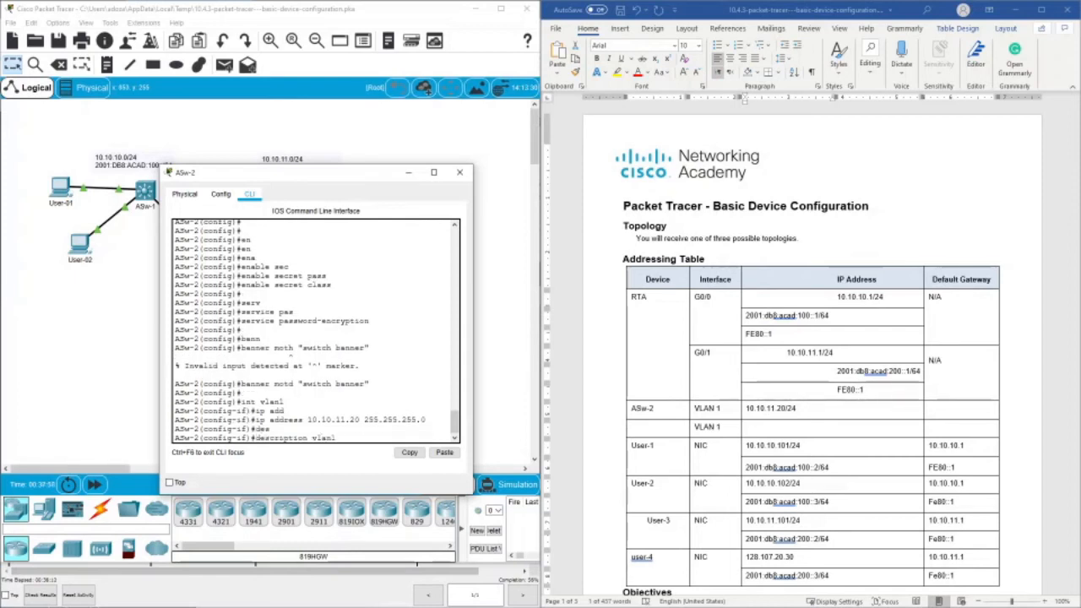
{"action": "key", "text": "Return"}
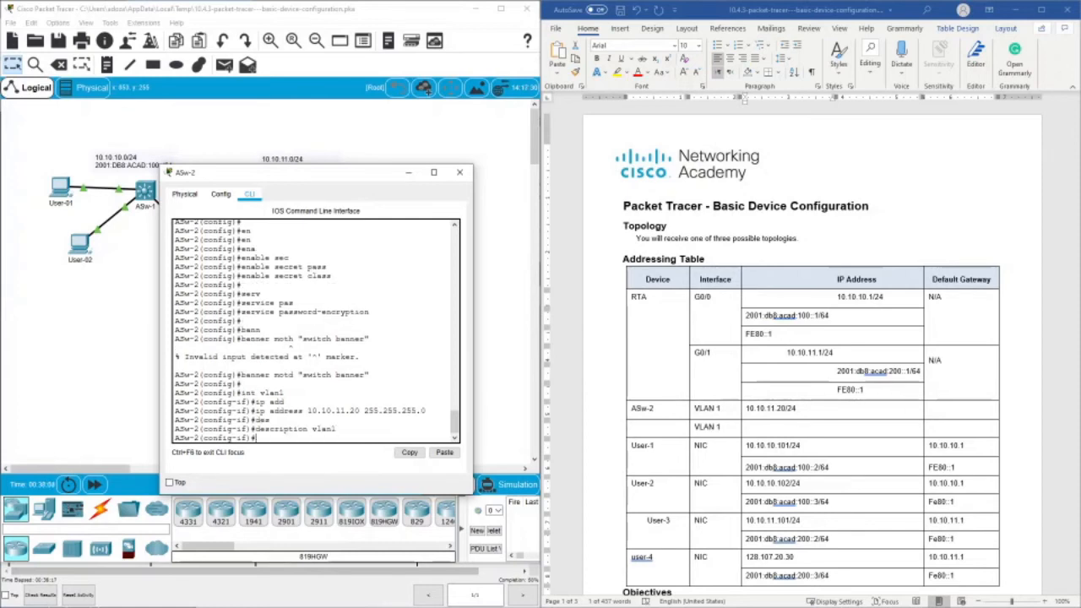
- Enable ASw-2's VLAN 1 interface with no shutdown and highlight its reported line-protocol state
{"action": "type", "text": "no sh"}
{"action": "key", "text": "Tab"}
{"action": "key", "text": "Return"}
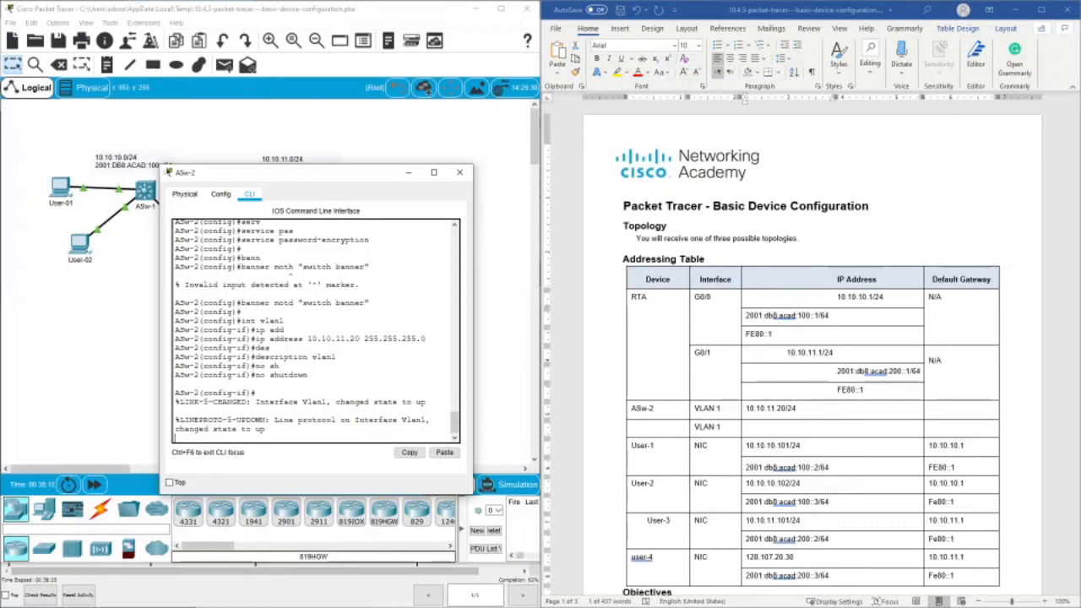
{"action": "left_click_drag", "start_coordinate": [213, 429], "coordinate": [266, 428]}
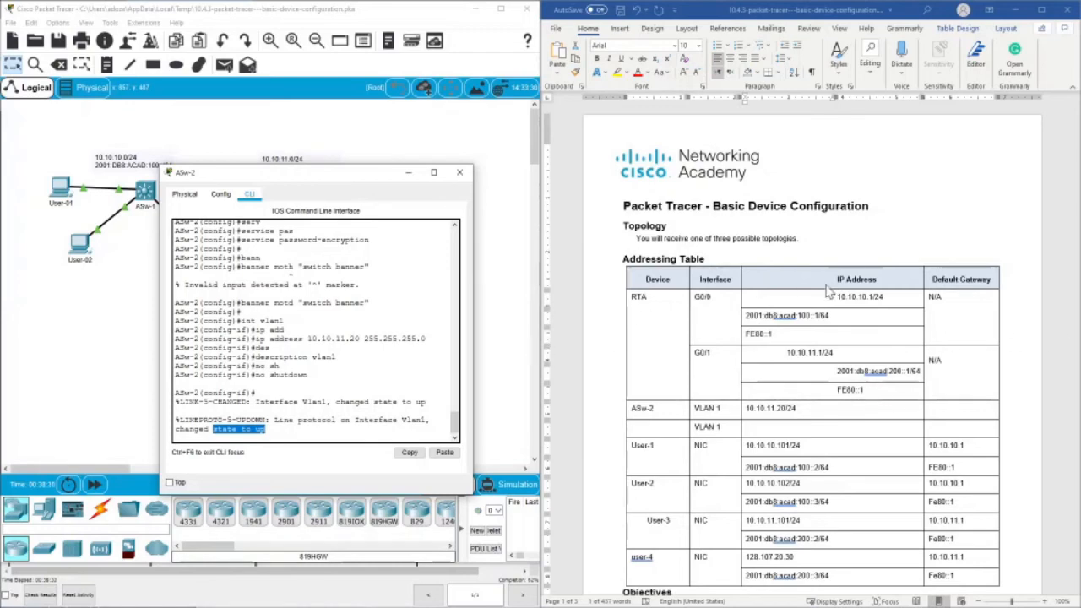
- Review the Requirements section, and exit ASw-2's interface and global configuration modes to privileged EXEC mode
{"action": "scroll", "coordinate": [829, 313], "scroll_direction": "down", "scroll_amount": 10}
{"action": "scroll", "coordinate": [829, 319], "scroll_direction": "down", "scroll_amount": 6}
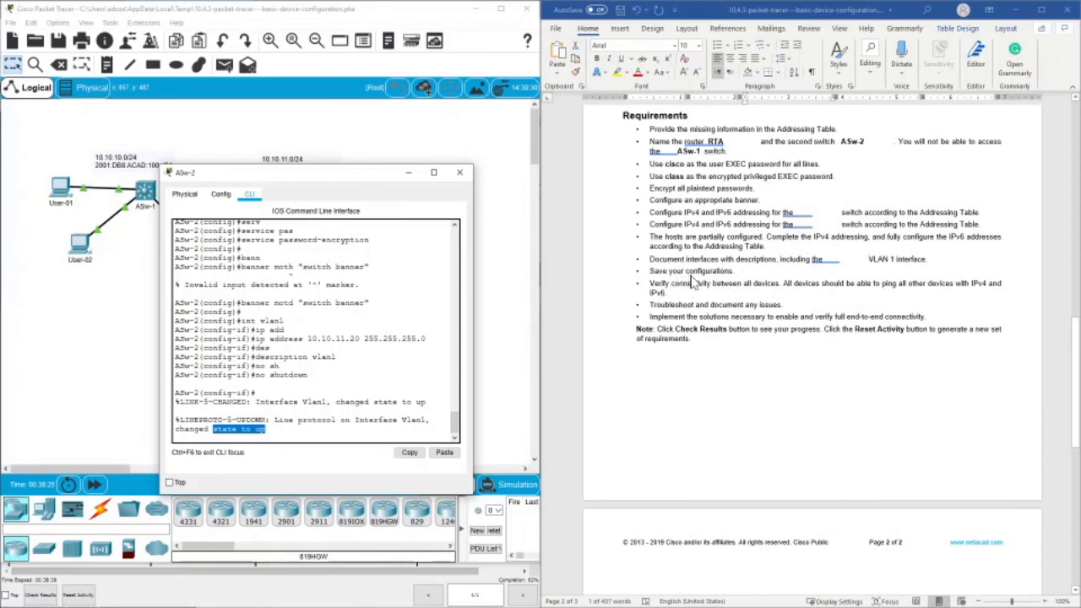
{"action": "left_click", "coordinate": [267, 429]}
{"action": "key", "text": "Return"}
{"action": "key", "text": "Return"}
{"action": "key", "text": "Return"}
{"action": "key", "text": "Return"}
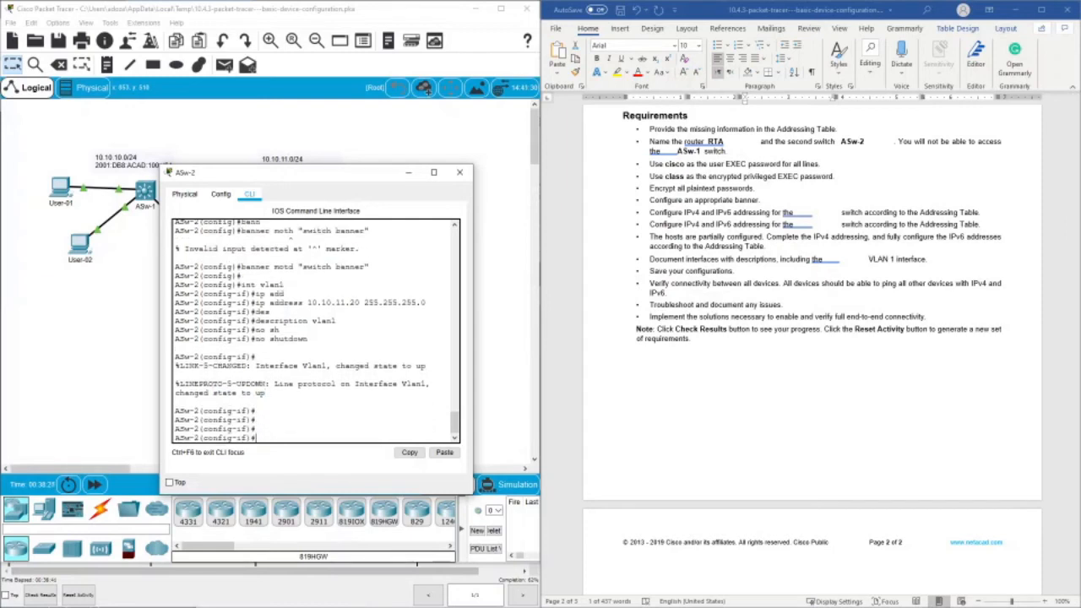
{"action": "key", "text": "Return"}
{"action": "type", "text": "ex"}
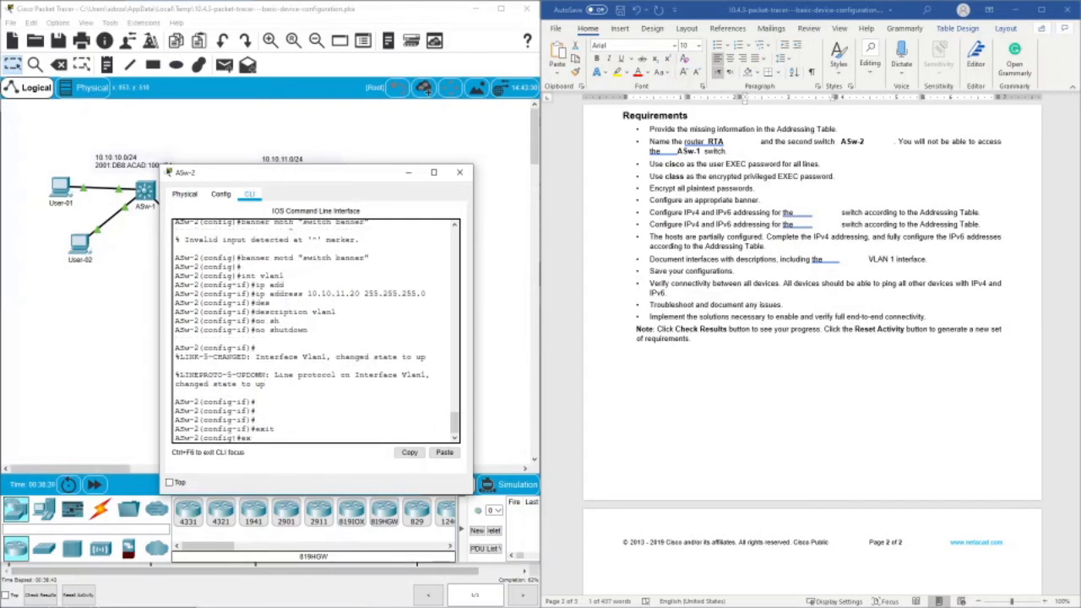
{"action": "type", "text": "it"}
{"action": "key", "text": "Return"}
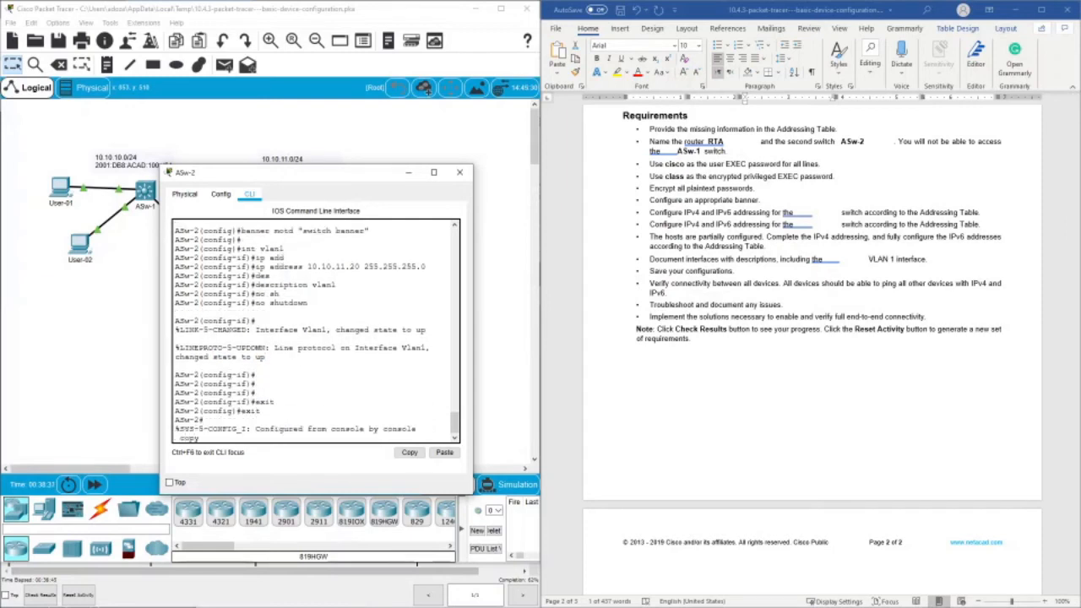
- Save ASw-2's running configuration to the startup configuration with copy running-config startup-config
{"action": "type", "text": "copy run"}
{"action": "key", "text": "Tab"}
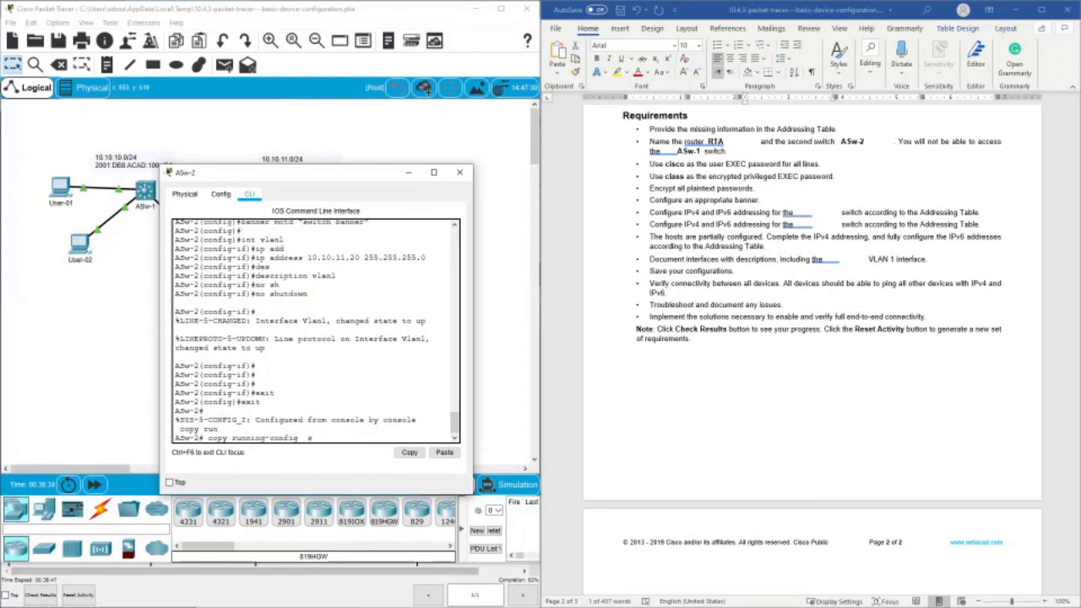
{"action": "type", "text": "s"}
{"action": "key", "text": "Tab"}
{"action": "type", "text": "t"}
{"action": "key", "text": "Tab"}
{"action": "key", "text": "Return"}
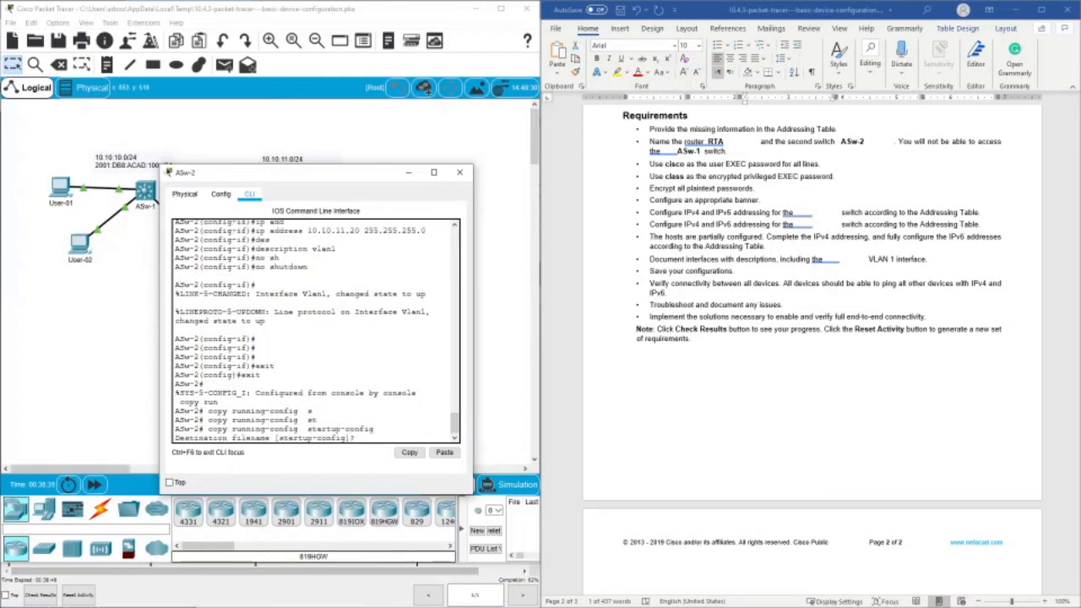
{"action": "key", "text": "Return"}
{"action": "key", "text": "Return"}
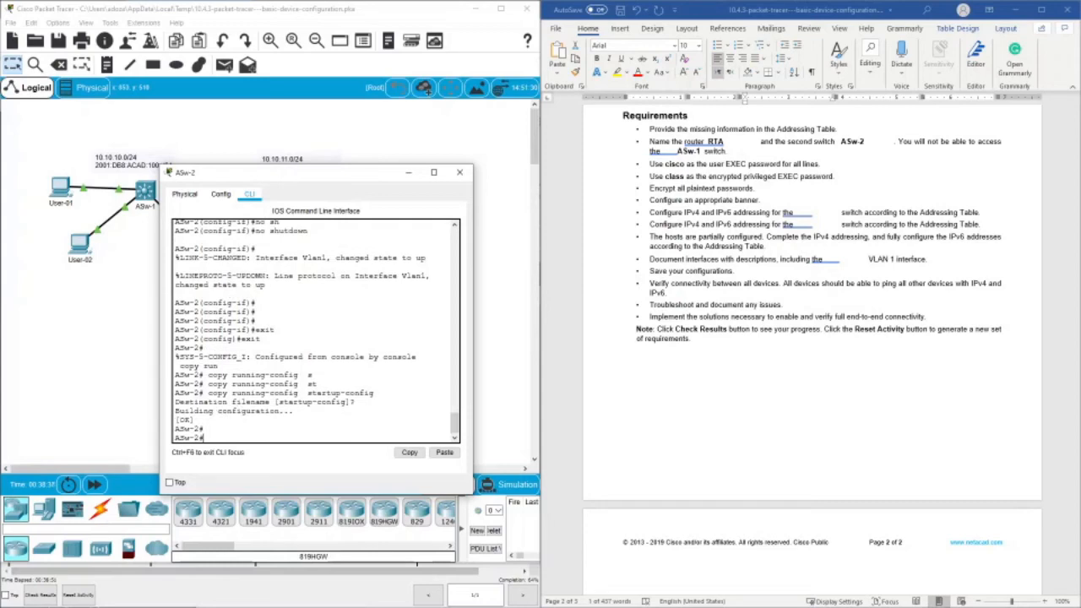
- Check the activity results and review the assessment items for ASw-2, RTA and the four user hosts for incorrect entries
{"action": "left_click_drag", "start_coordinate": [276, 176], "coordinate": [312, 306]}
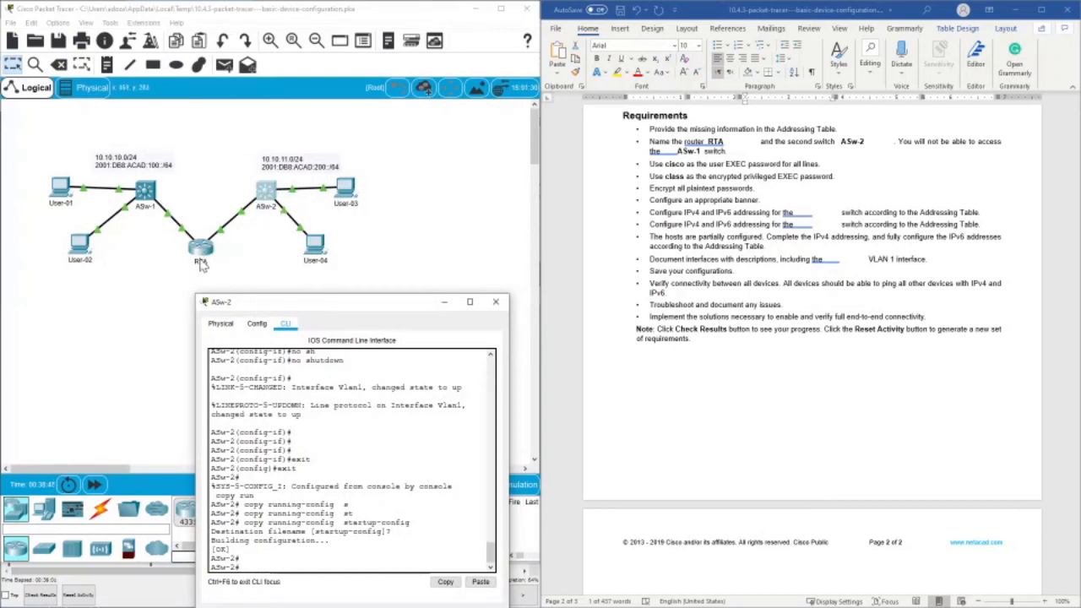
{"action": "left_click_drag", "start_coordinate": [264, 305], "coordinate": [292, 120]}
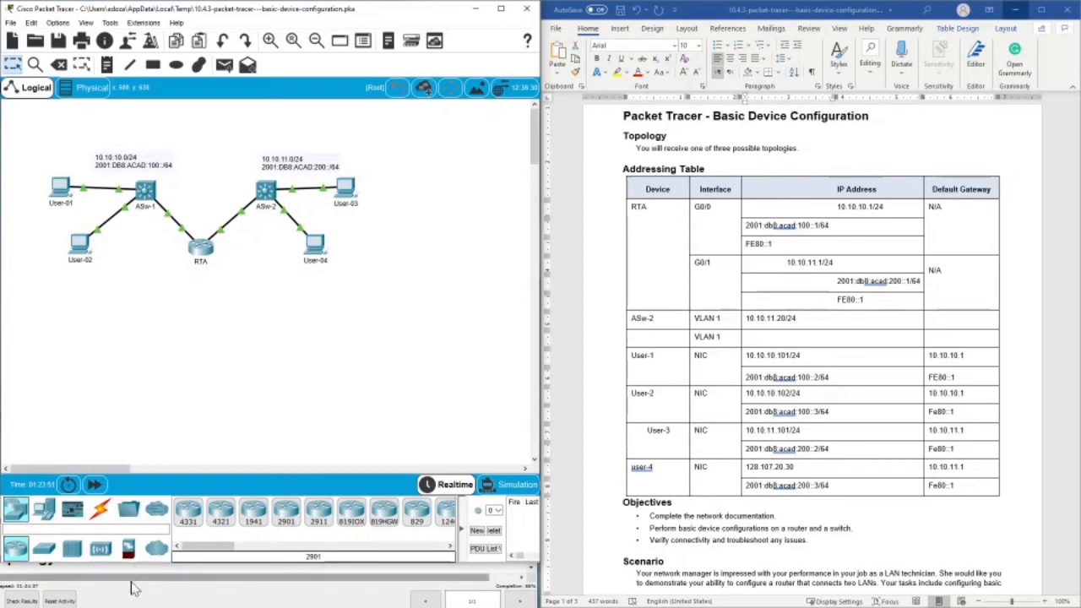
{"action": "left_click", "coordinate": [20, 601]}
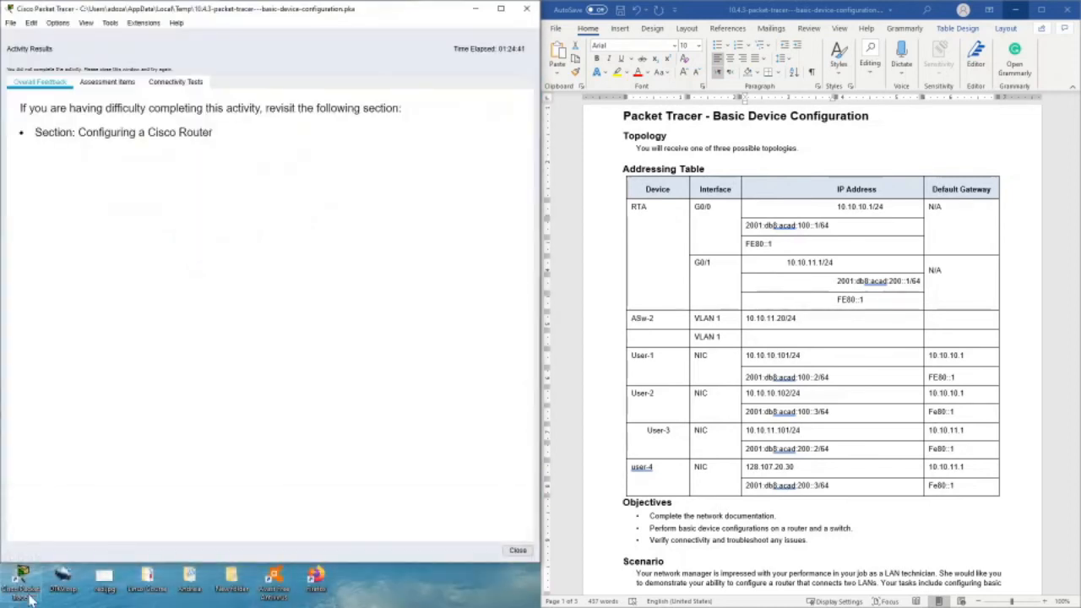
{"action": "left_click", "coordinate": [108, 84]}
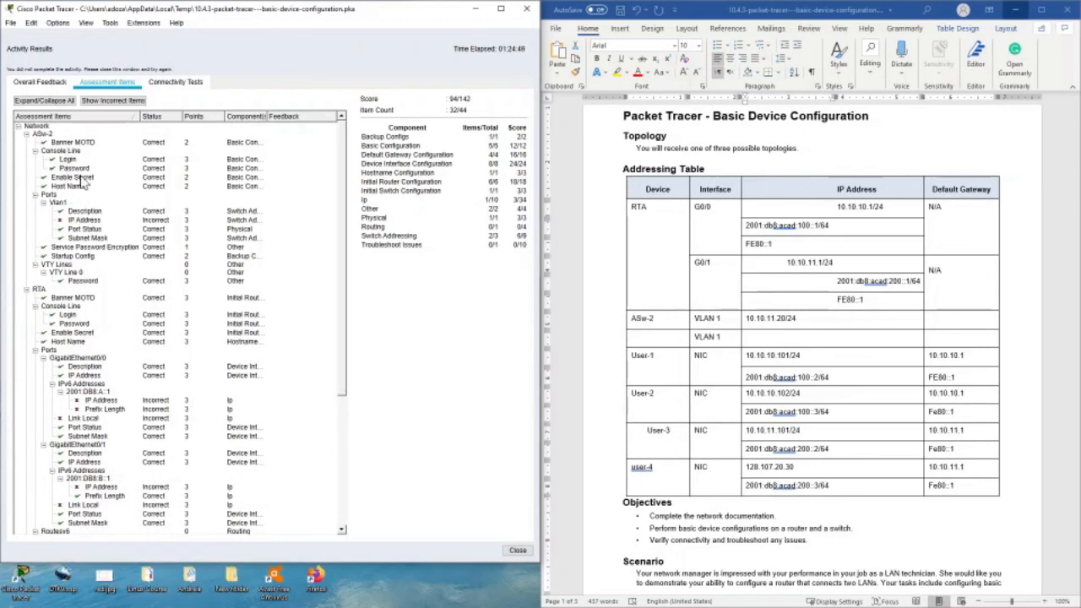
{"action": "scroll", "coordinate": [84, 182], "scroll_direction": "down", "scroll_amount": 3}
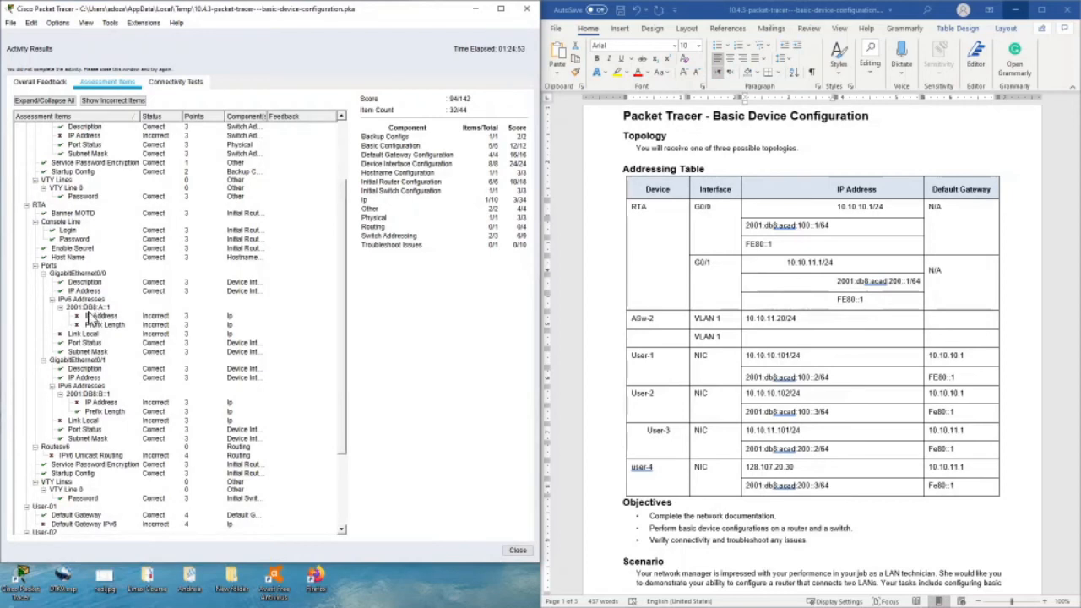
{"action": "scroll", "coordinate": [87, 319], "scroll_direction": "down", "scroll_amount": 3}
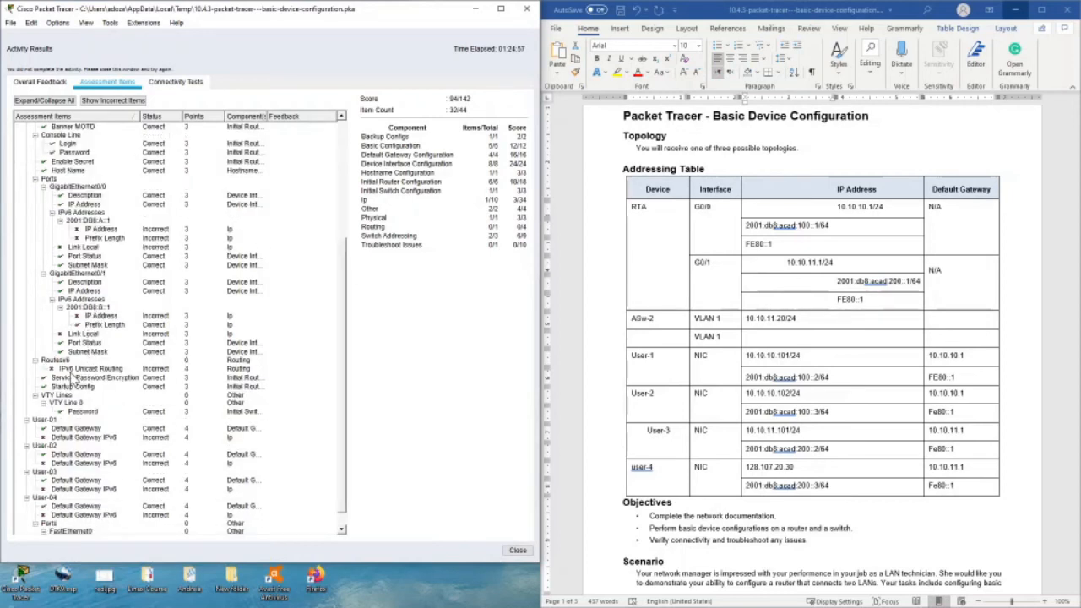
{"action": "scroll", "coordinate": [75, 338], "scroll_direction": "up", "scroll_amount": 3}
{"action": "scroll", "coordinate": [73, 271], "scroll_direction": "up", "scroll_amount": 3}
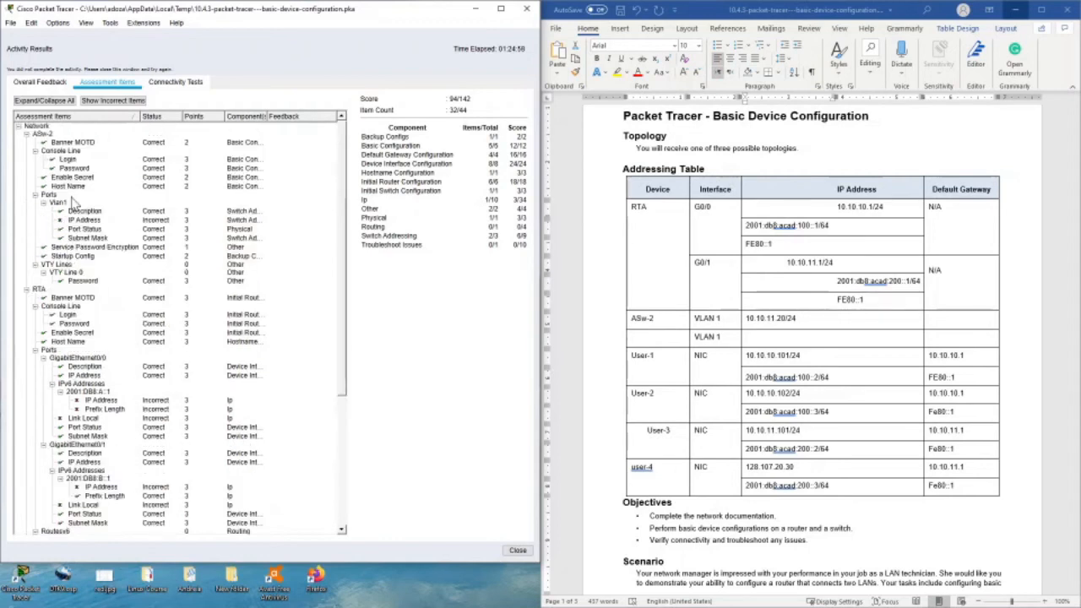
{"action": "scroll", "coordinate": [68, 307], "scroll_direction": "down", "scroll_amount": 7}
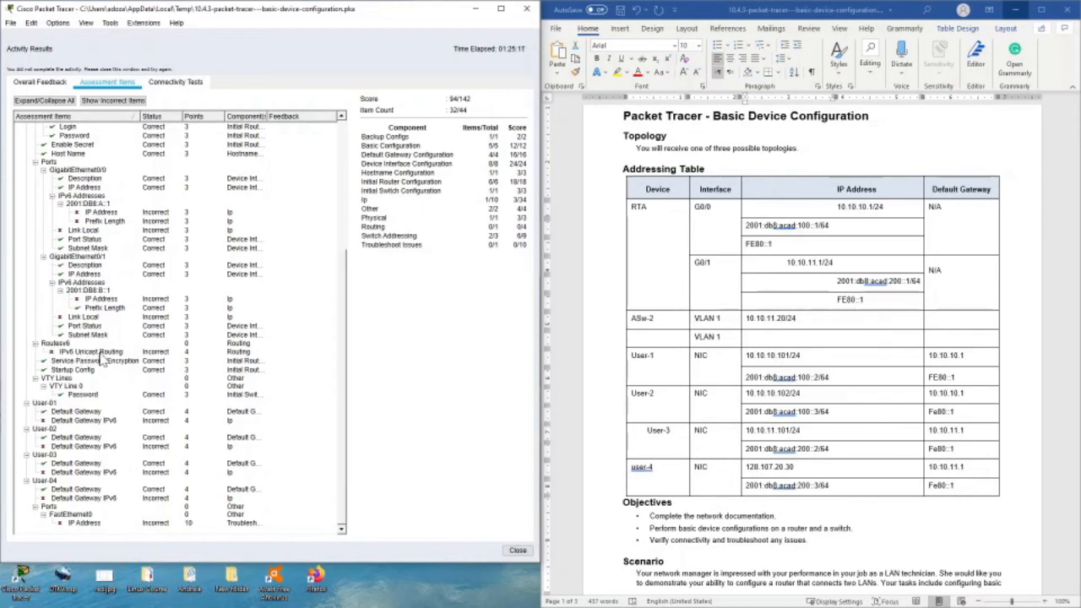
{"action": "left_click", "coordinate": [517, 551]}
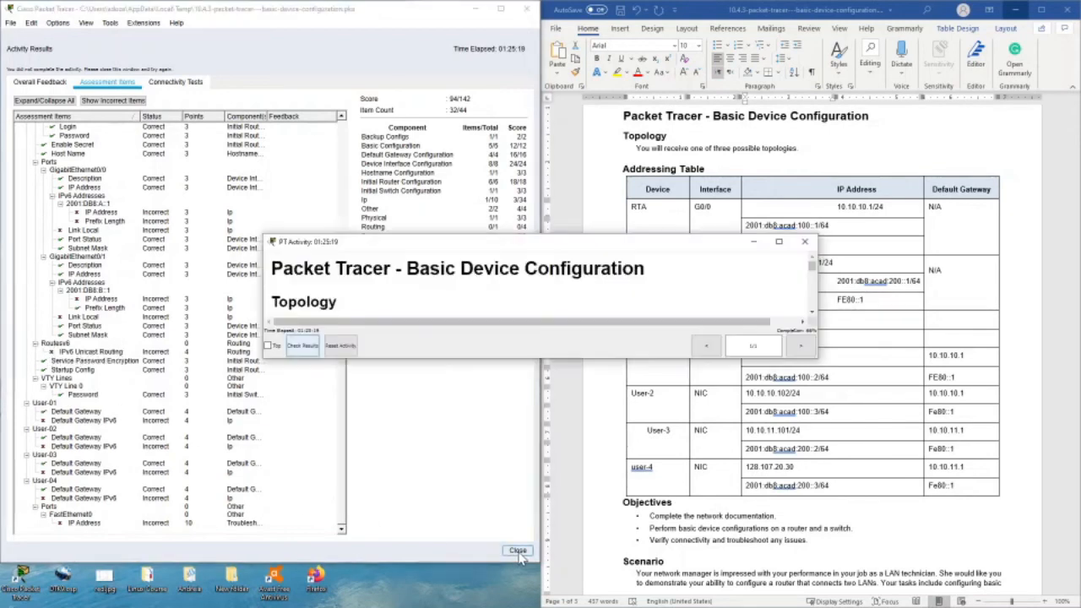
- Move the activity instructions window clear of the topology and open RTA's command line
{"action": "left_click_drag", "start_coordinate": [453, 251], "coordinate": [178, 536]}
{"action": "left_click", "coordinate": [226, 409]}
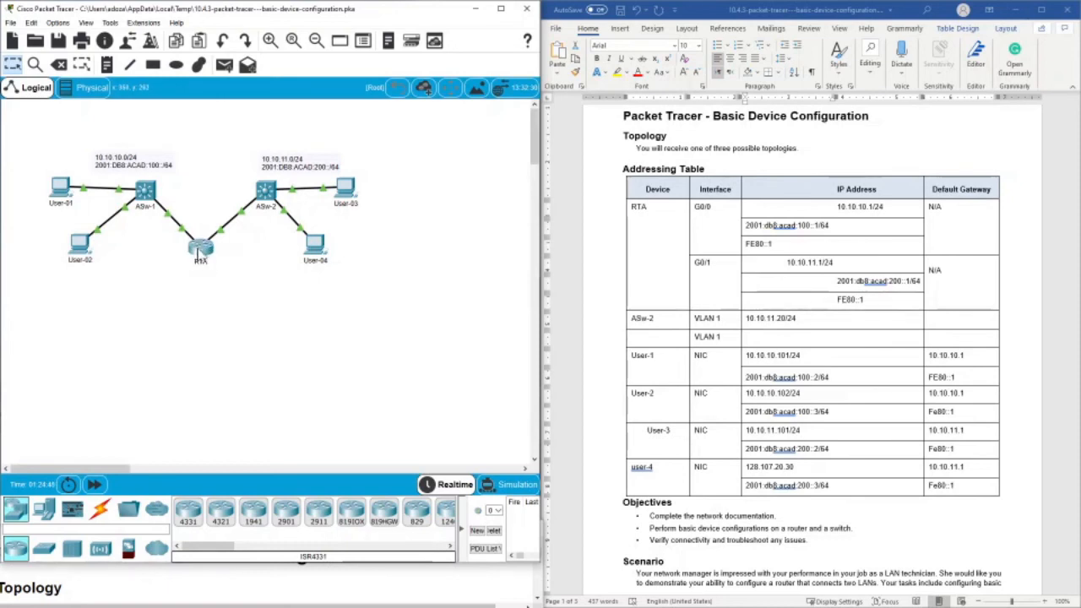
{"action": "left_click", "coordinate": [203, 254]}
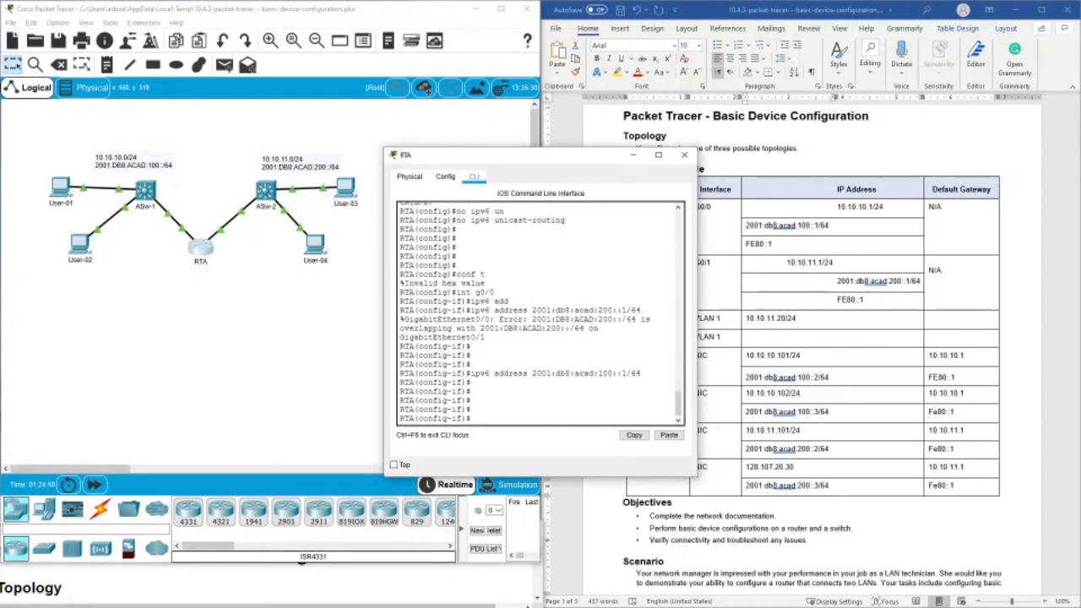
{"action": "key", "text": "Return"}
{"action": "key", "text": "Return"}
{"action": "key", "text": "Return"}
{"action": "key", "text": "Return"}
{"action": "key", "text": "Return"}
{"action": "key", "text": "Return"}
{"action": "key", "text": "Return"}
{"action": "key", "text": "Return"}
{"action": "key", "text": "Return"}
{"action": "key", "text": "Return"}
{"action": "key", "text": "Return"}
{"action": "key", "text": "Return"}
{"action": "key", "text": "Return"}
{"action": "key", "text": "Return"}
{"action": "key", "text": "Return"}
{"action": "key", "text": "Return"}
{"action": "key", "text": "Return"}
{"action": "key", "text": "Return"}
{"action": "key", "text": "Return"}
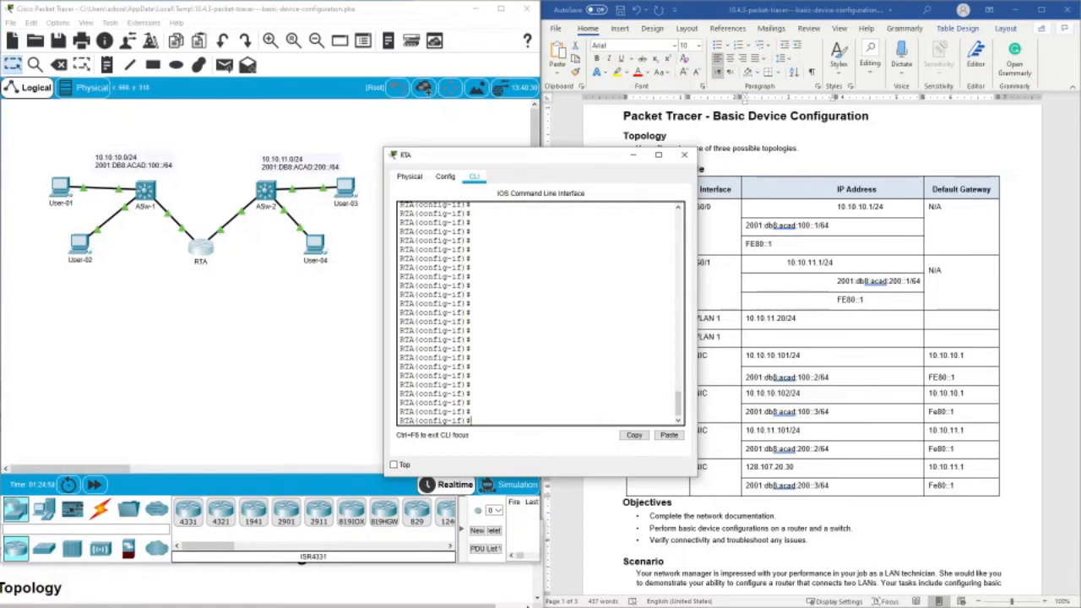
- Exit interface configuration mode on RTA and enable IPv6 routing with ipv6 unicast-routing
{"action": "type", "text": "exit"}
{"action": "key", "text": "Return"}
{"action": "key", "text": "Return"}
{"action": "type", "text": "ipv6 un"}
{"action": "key", "text": "Tab"}
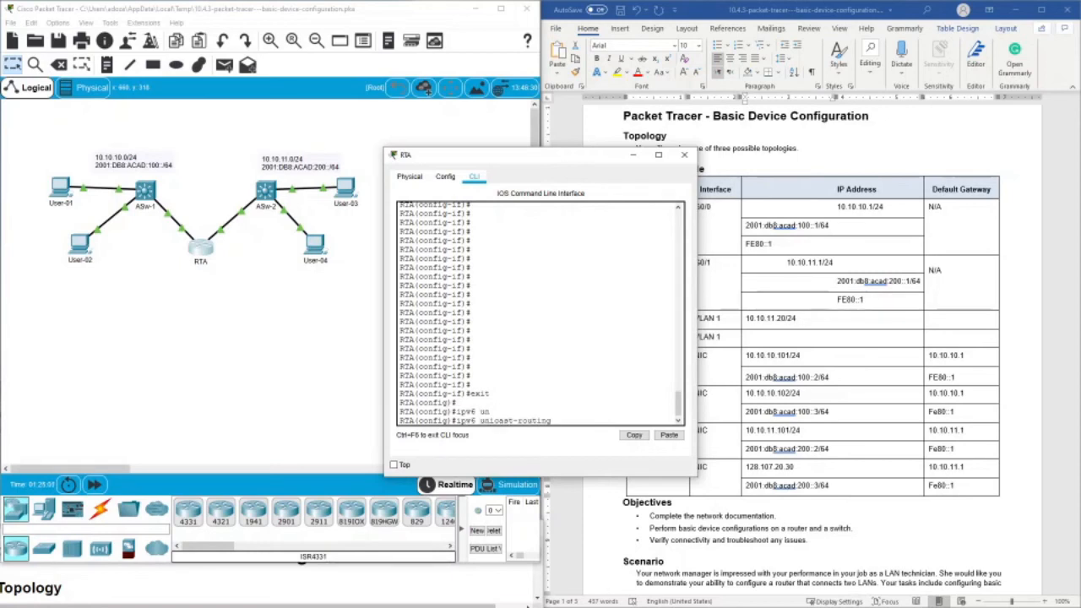
{"action": "key", "text": "Return"}
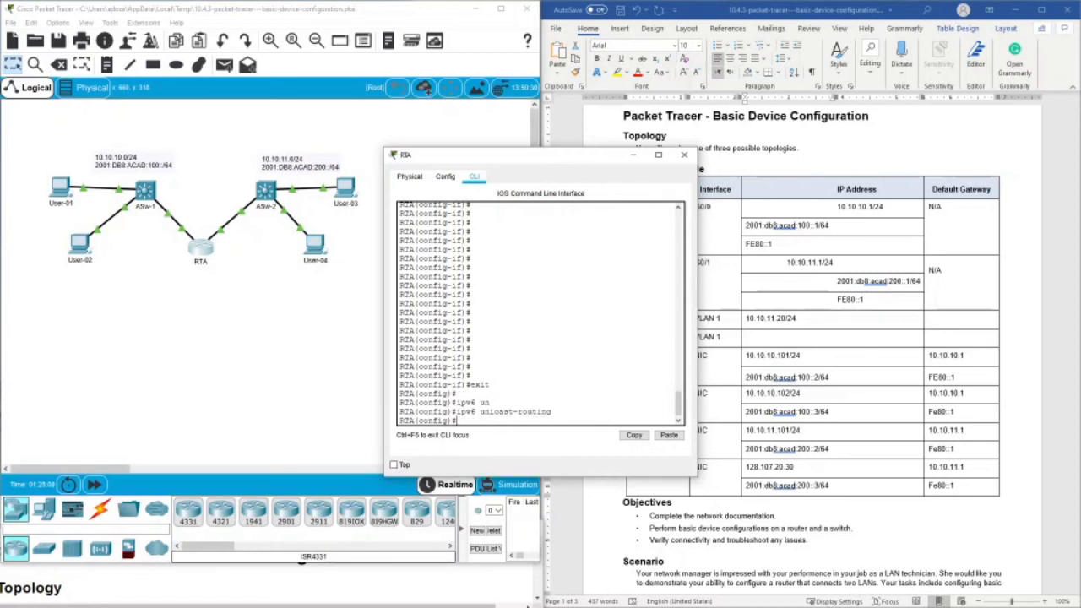
{"action": "key", "text": "Return"}
{"action": "key", "text": "Return"}
{"action": "key", "text": "Return"}
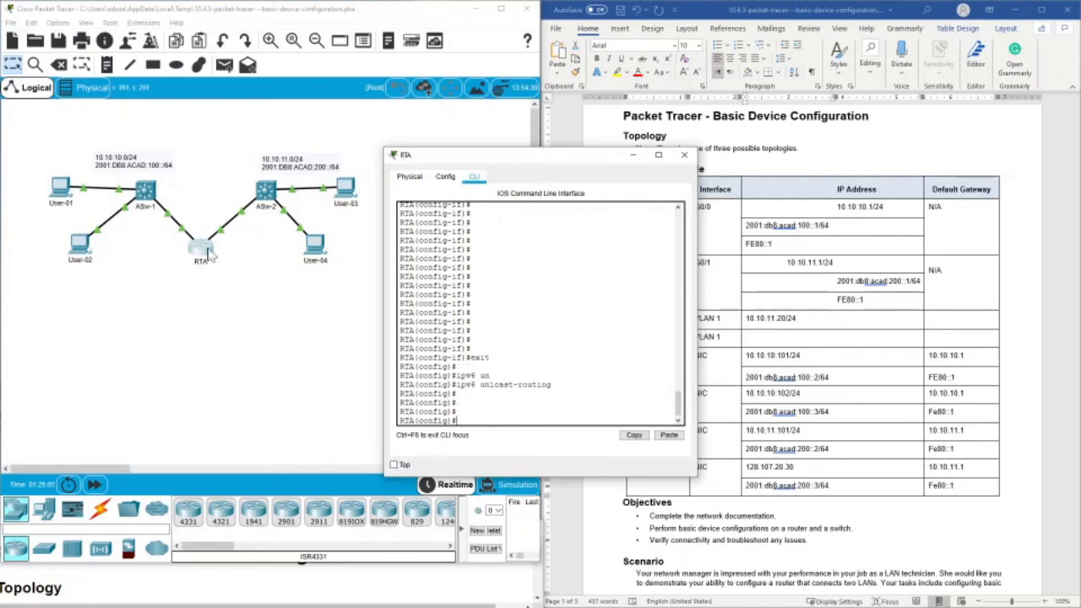
- Switch from RTA to ASw-2's command line, exit to privileged EXEC mode, and re-enter global configuration mode
{"action": "left_click", "coordinate": [684, 154]}
{"action": "left_click", "coordinate": [266, 190]}
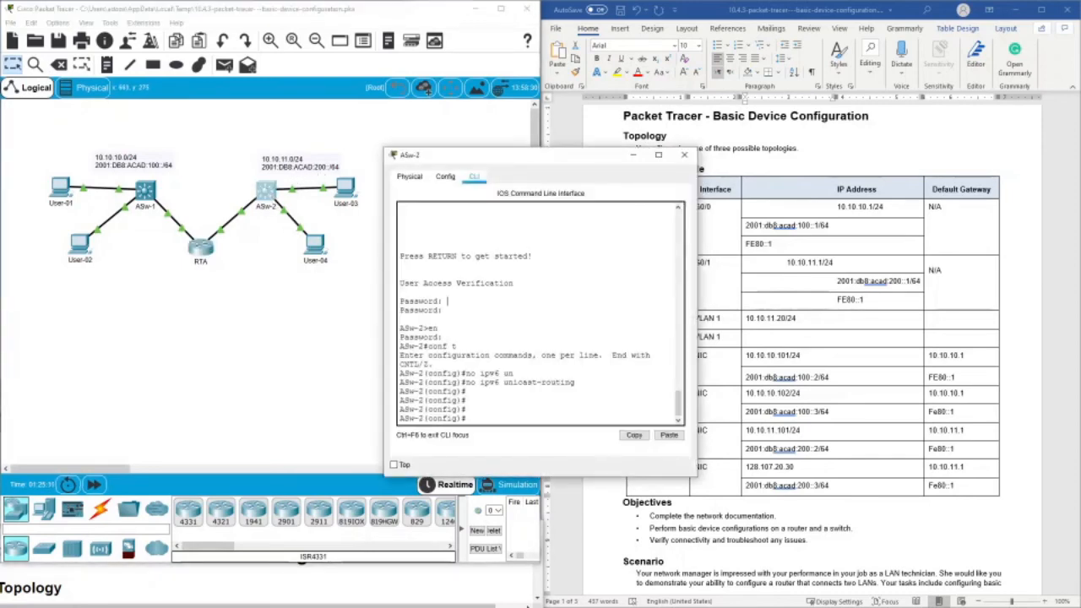
{"action": "key", "text": "Return"}
{"action": "key", "text": "Return"}
{"action": "key", "text": "Return"}
{"action": "key", "text": "Return"}
{"action": "key", "text": "Return"}
{"action": "key", "text": "Return"}
{"action": "key", "text": "Return"}
{"action": "key", "text": "Return"}
{"action": "key", "text": "Return"}
{"action": "key", "text": "Return"}
{"action": "key", "text": "Return"}
{"action": "key", "text": "Return"}
{"action": "key", "text": "Return"}
{"action": "key", "text": "Return"}
{"action": "key", "text": "Return"}
{"action": "key", "text": "Return"}
{"action": "key", "text": "Return"}
{"action": "type", "text": "ex"}
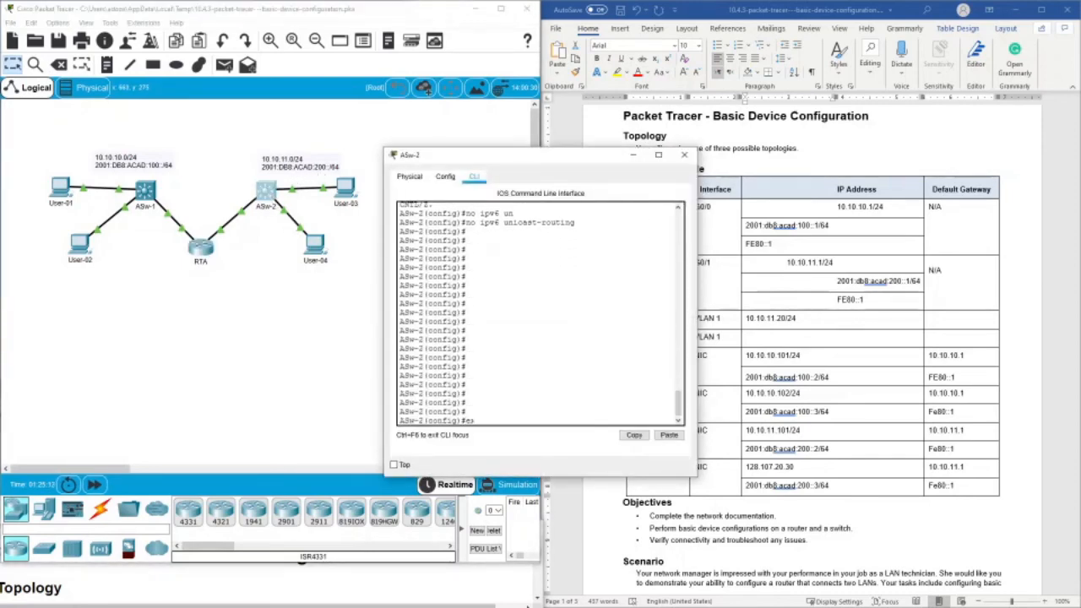
{"action": "type", "text": "it"}
{"action": "key", "text": "Return"}
{"action": "key", "text": "Return"}
{"action": "key", "text": "Return"}
{"action": "key", "text": "Return"}
{"action": "key", "text": "Return"}
{"action": "key", "text": "Return"}
{"action": "key", "text": "Return"}
{"action": "type", "text": "s"}
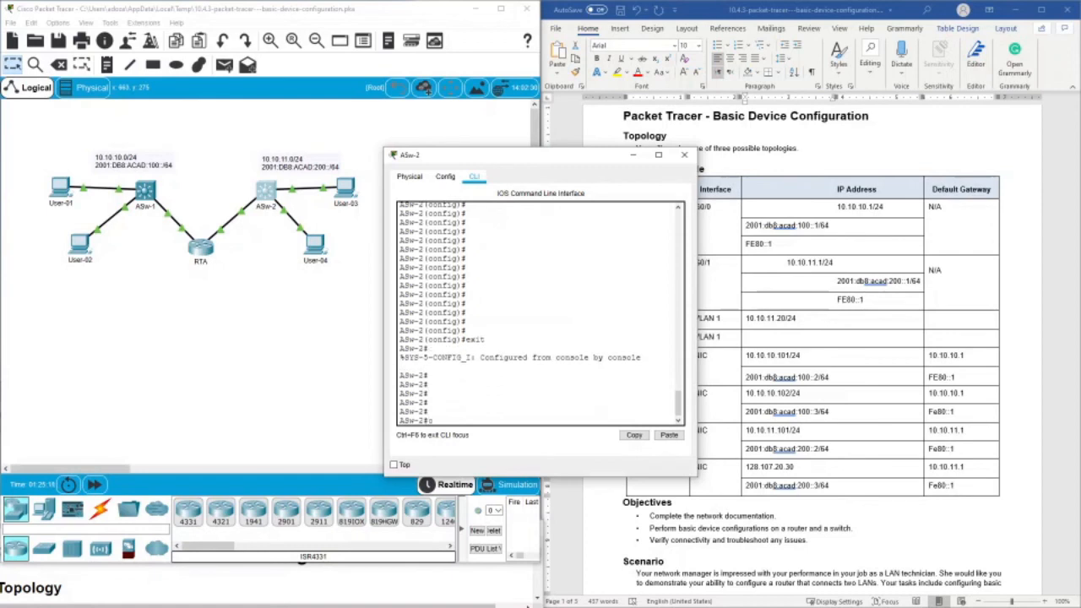
{"action": "type", "text": "onf t"}
{"action": "key", "text": "Return"}
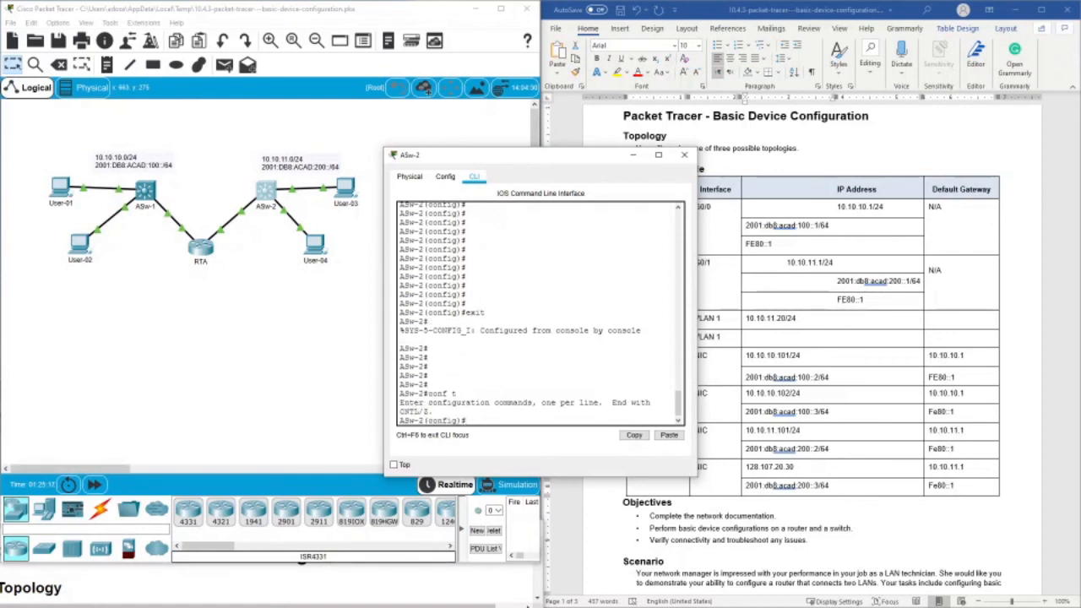
- Enable IPv6 routing on ASw-2 with ipv6 unicast-routing
{"action": "type", "text": "ipv6 un"}
{"action": "key", "text": "Tab"}
{"action": "key", "text": "Return"}
{"action": "key", "text": "Return"}
{"action": "key", "text": "Return"}
{"action": "key", "text": "Return"}
{"action": "key", "text": "Return"}
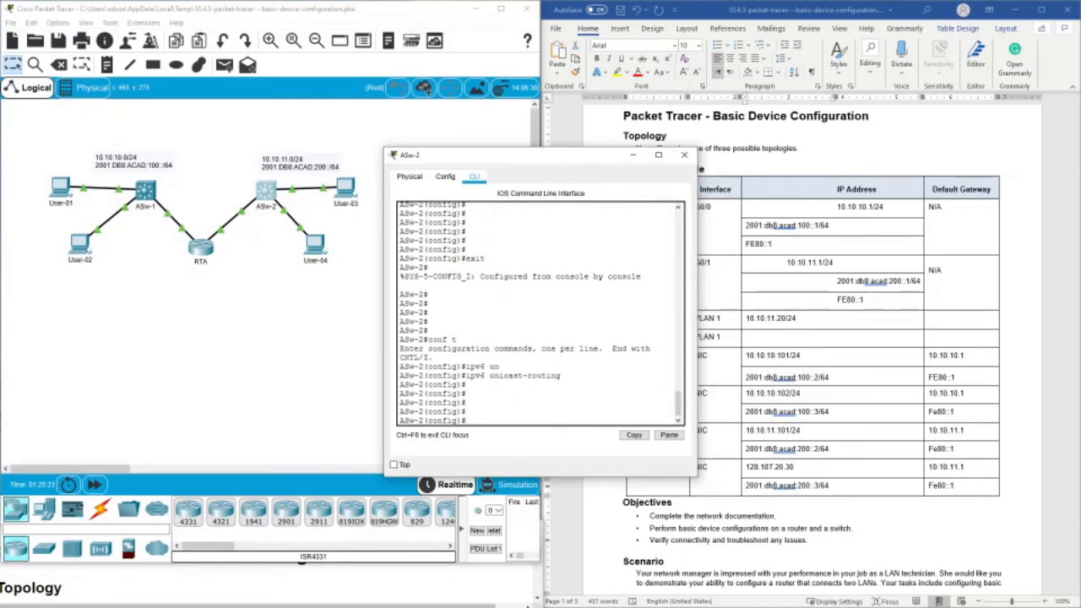
- Close ASw-2's window and bring the activity instructions window forward to check the completion percentage
{"action": "left_click", "coordinate": [683, 155]}
{"action": "left_click", "coordinate": [426, 545]}
{"action": "left_click_drag", "start_coordinate": [426, 545], "coordinate": [436, 523]}
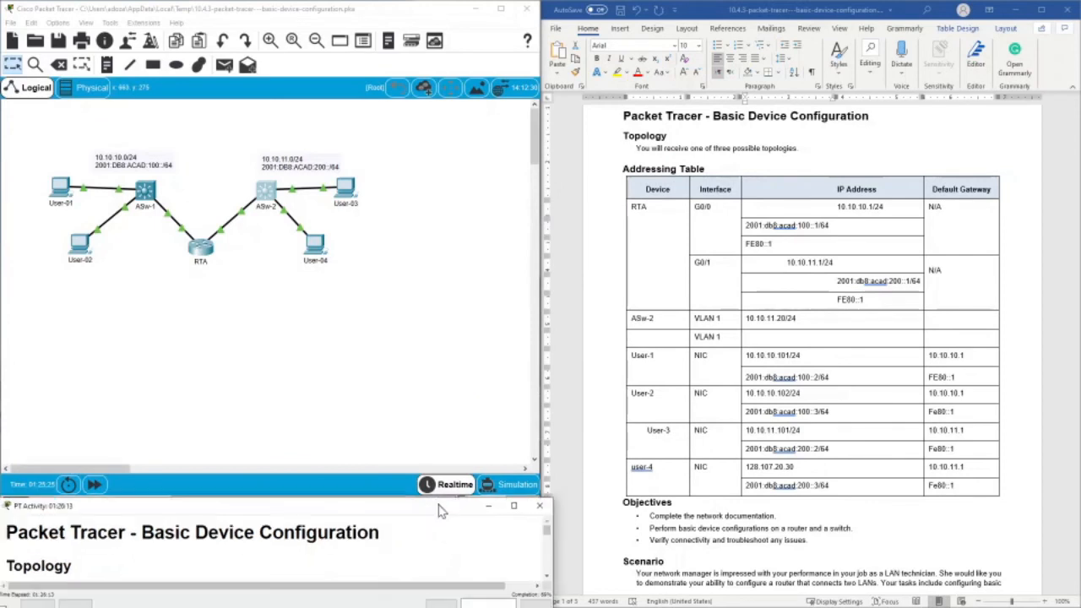
{"action": "left_click", "coordinate": [438, 447]}
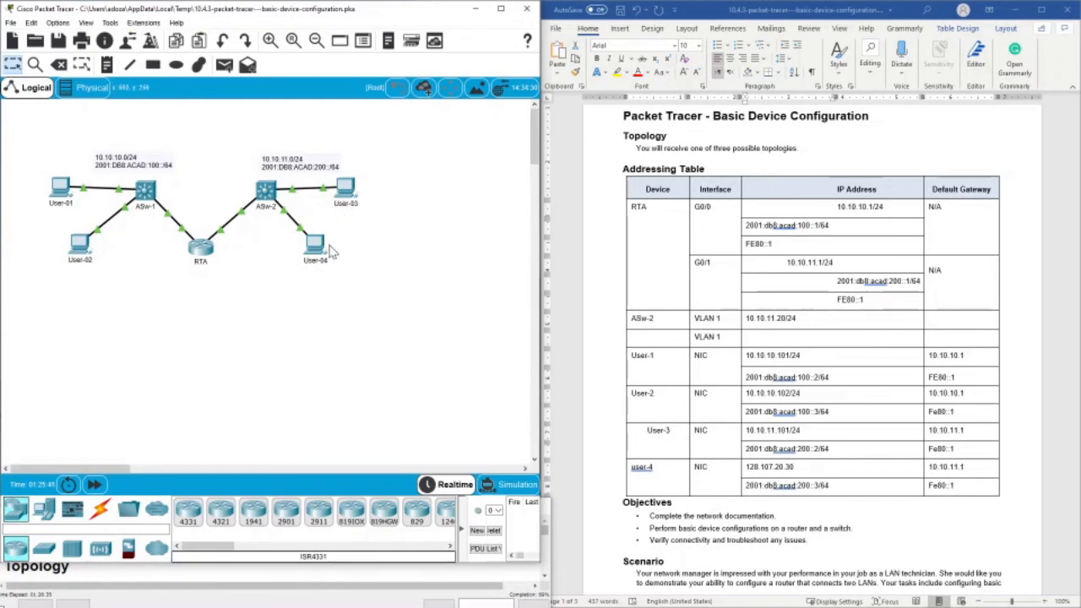
- Change user-4's IPv4 address in the Addressing Table to 10.10.11.30
{"action": "double_click", "coordinate": [784, 469]}
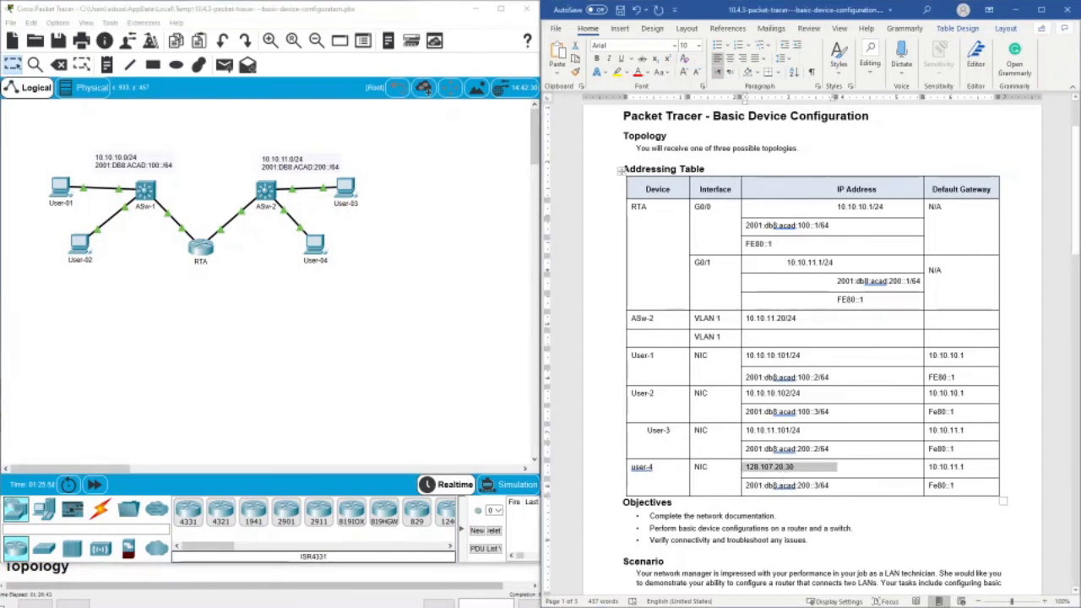
{"action": "left_click_drag", "start_coordinate": [768, 431], "coordinate": [771, 431]}
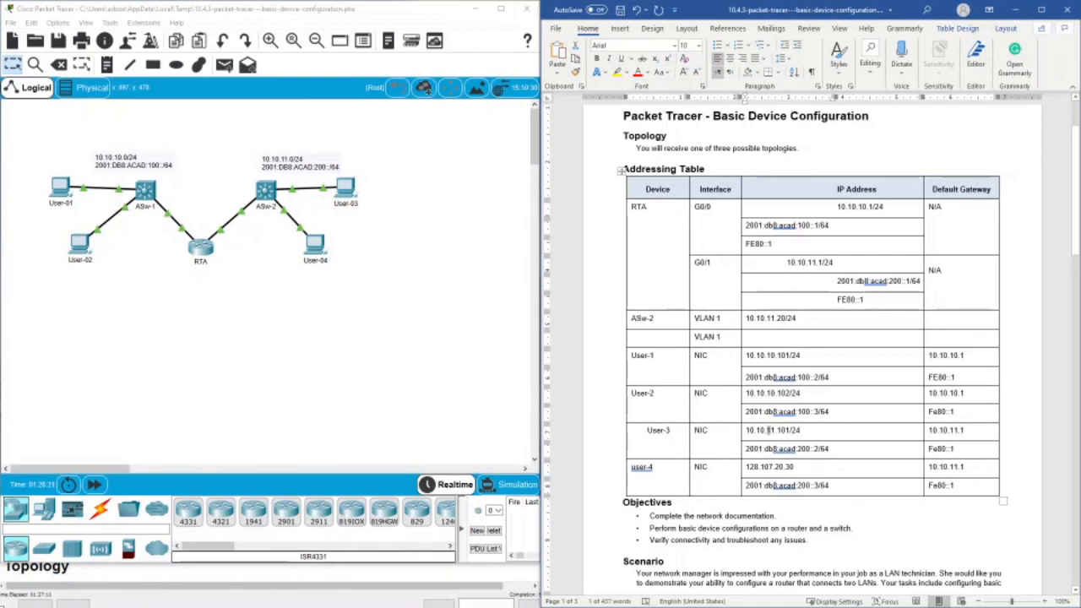
{"action": "left_click_drag", "start_coordinate": [784, 467], "coordinate": [746, 468]}
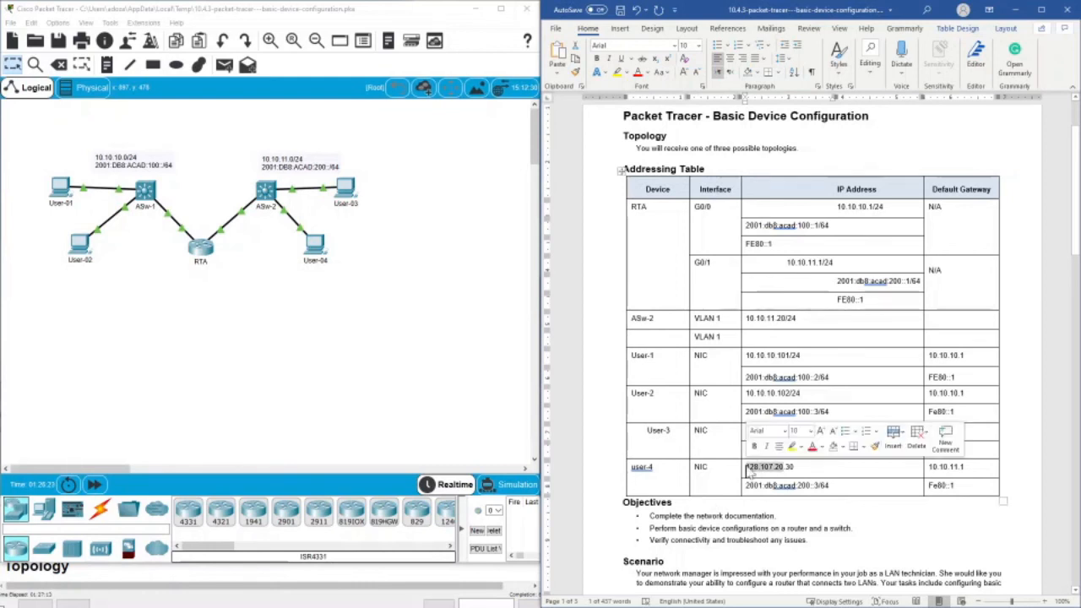
{"action": "type", "text": "10"}
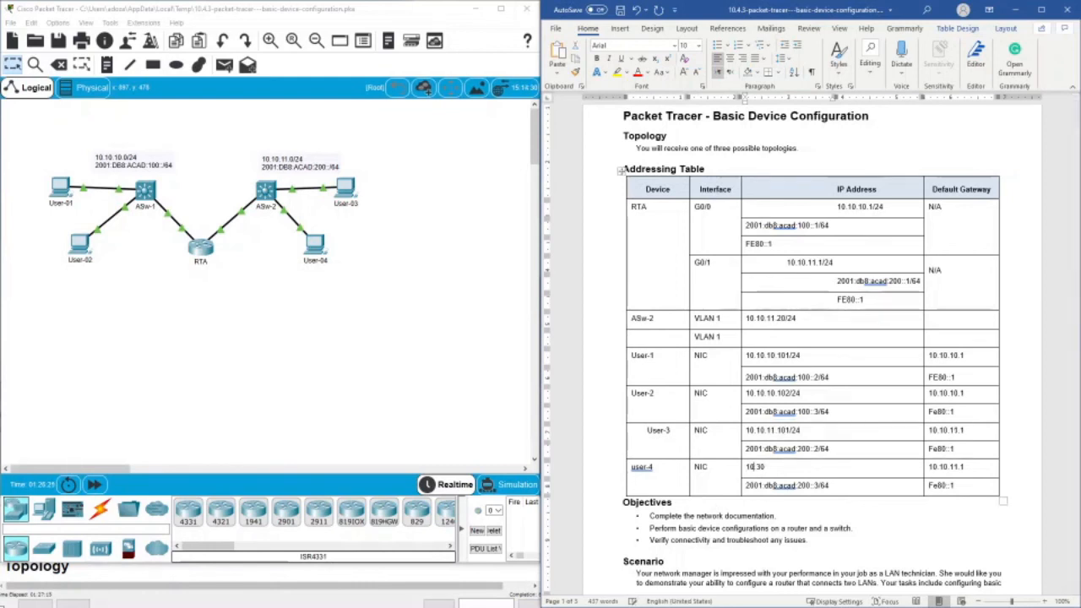
- Set User-04's IPv4 address to 10.10.11.30 in its IP configuration and close the device window
{"action": "left_click", "coordinate": [326, 249]}
{"action": "left_click", "coordinate": [430, 224]}
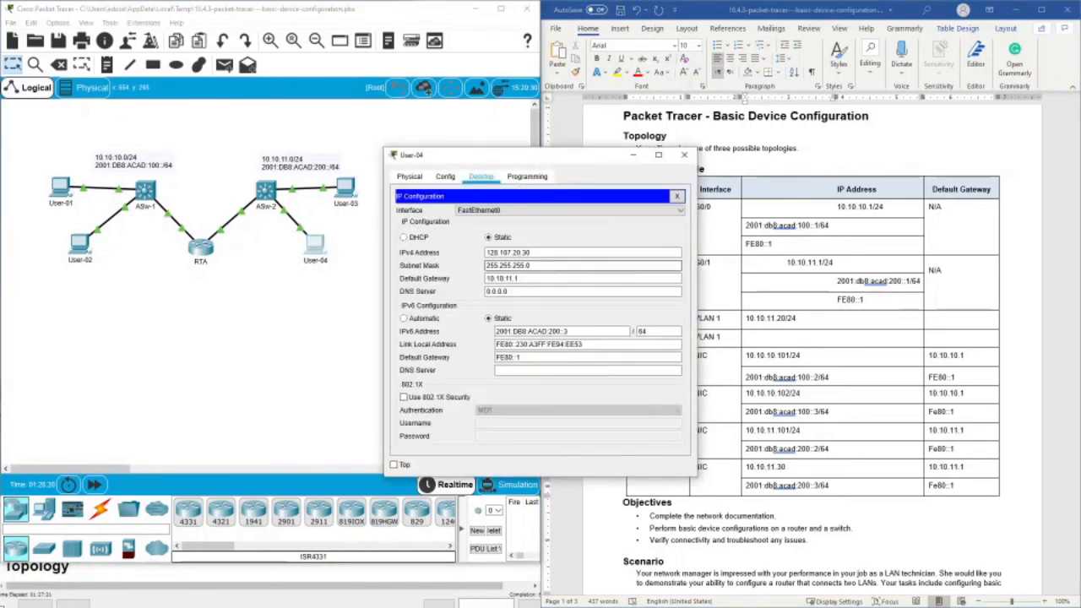
{"action": "left_click_drag", "start_coordinate": [537, 253], "coordinate": [445, 255]}
{"action": "type", "text": "10"}
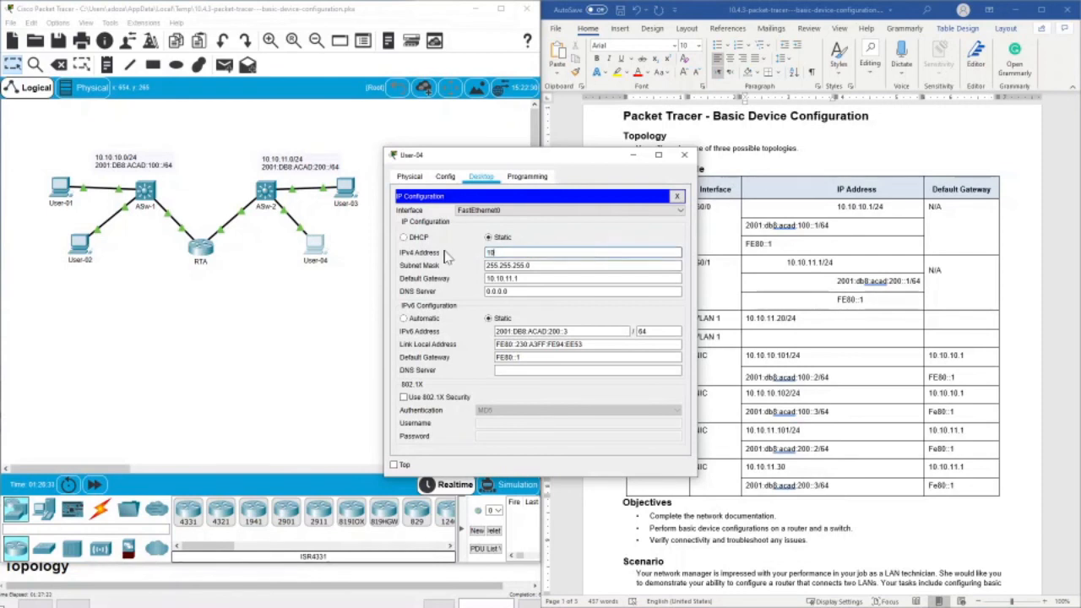
{"action": "type", "text": ".10.11.30"}
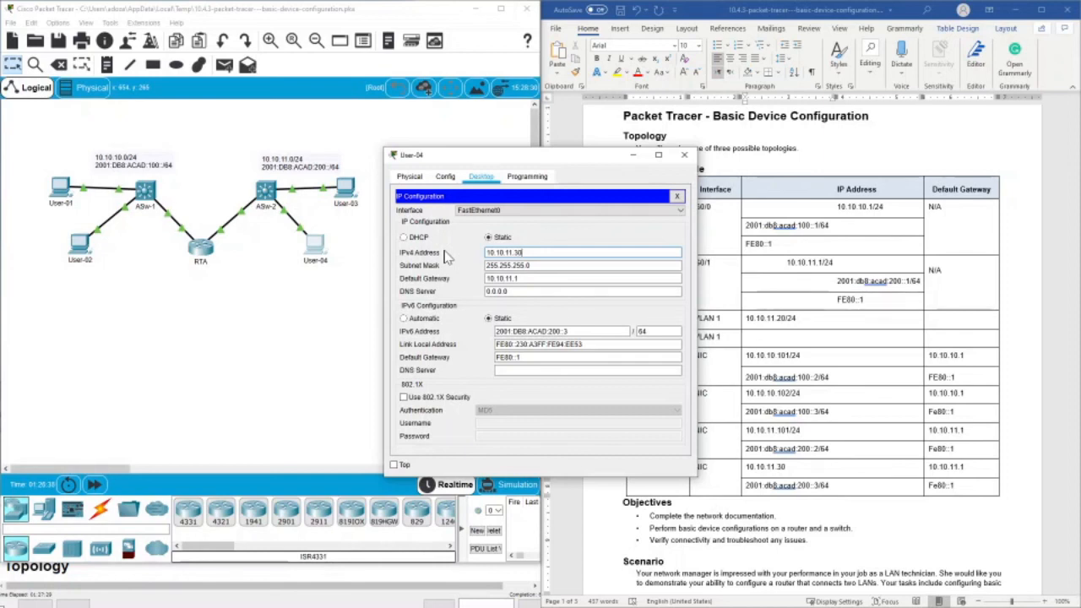
{"action": "left_click", "coordinate": [684, 154]}
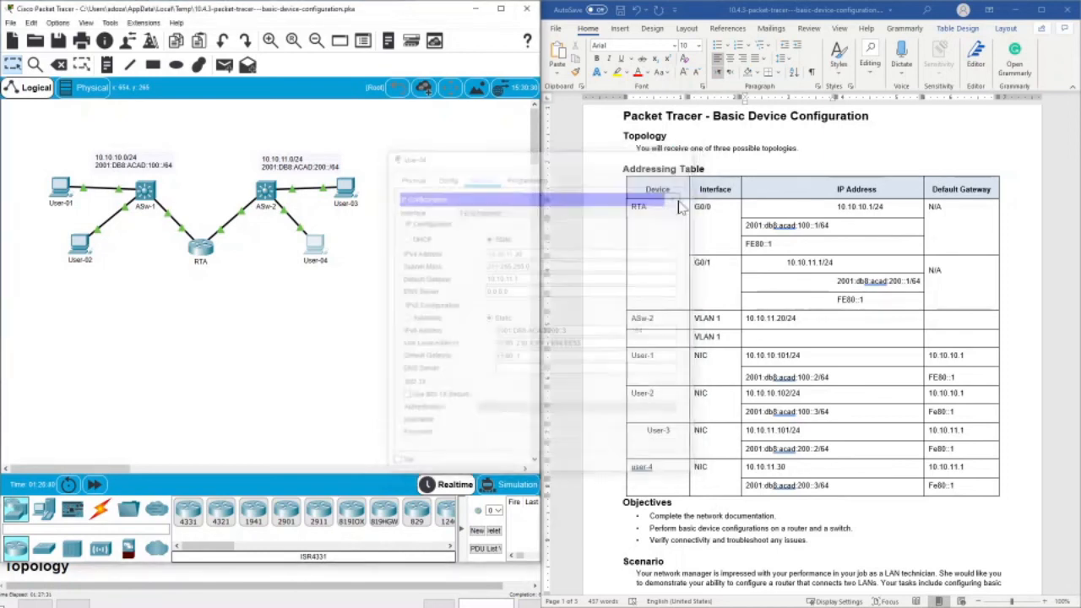
- Check the activity results and review the assessment items for those marked incorrect, then return to the topology
{"action": "left_click", "coordinate": [474, 585]}
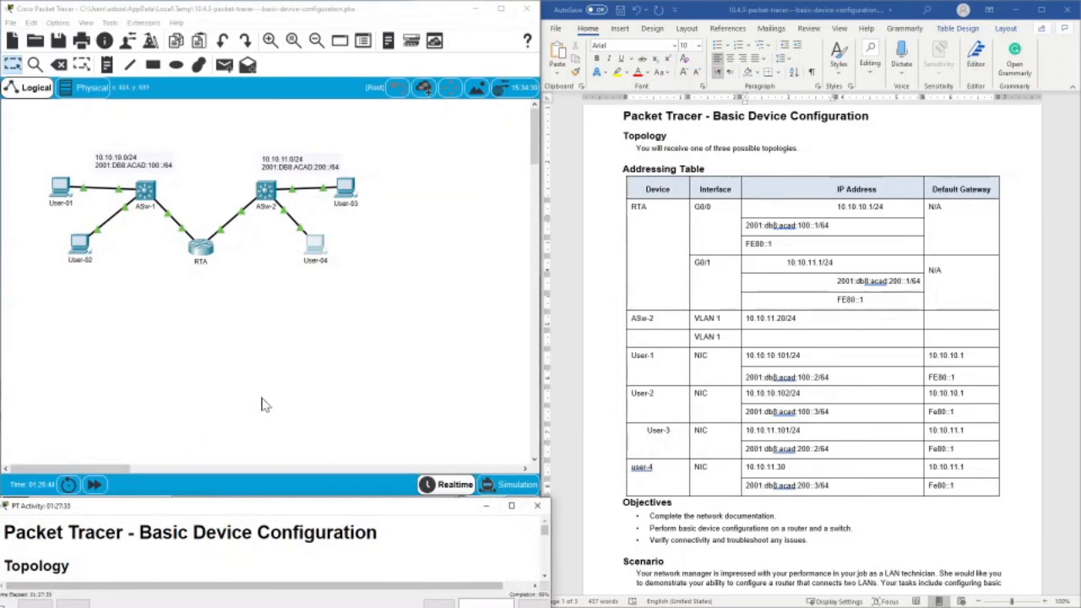
{"action": "double_click", "coordinate": [257, 505]}
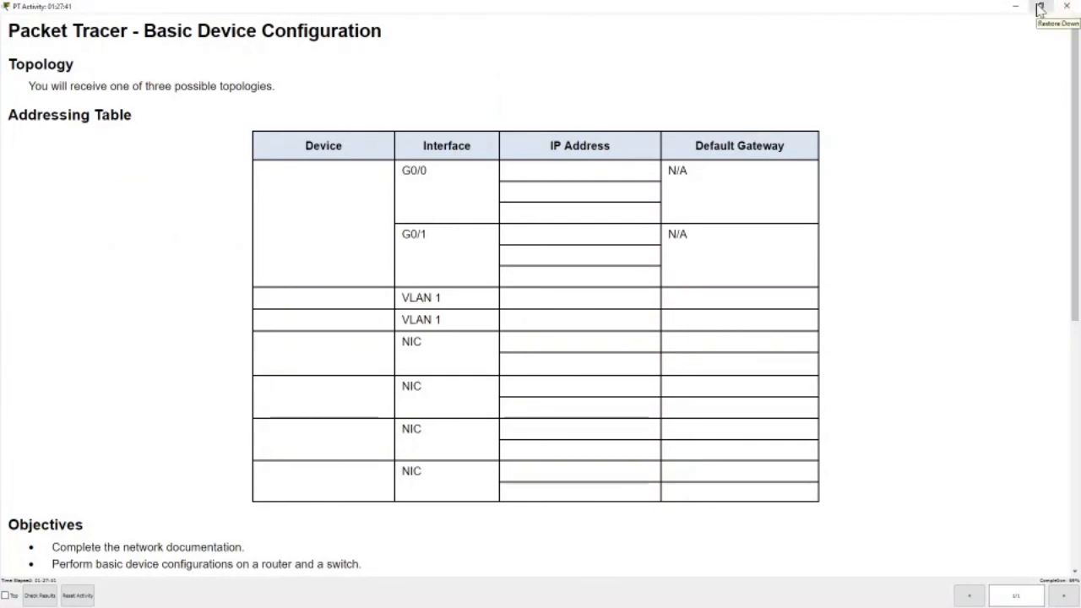
{"action": "left_click", "coordinate": [1043, 7]}
{"action": "left_click_drag", "start_coordinate": [367, 511], "coordinate": [371, 469]}
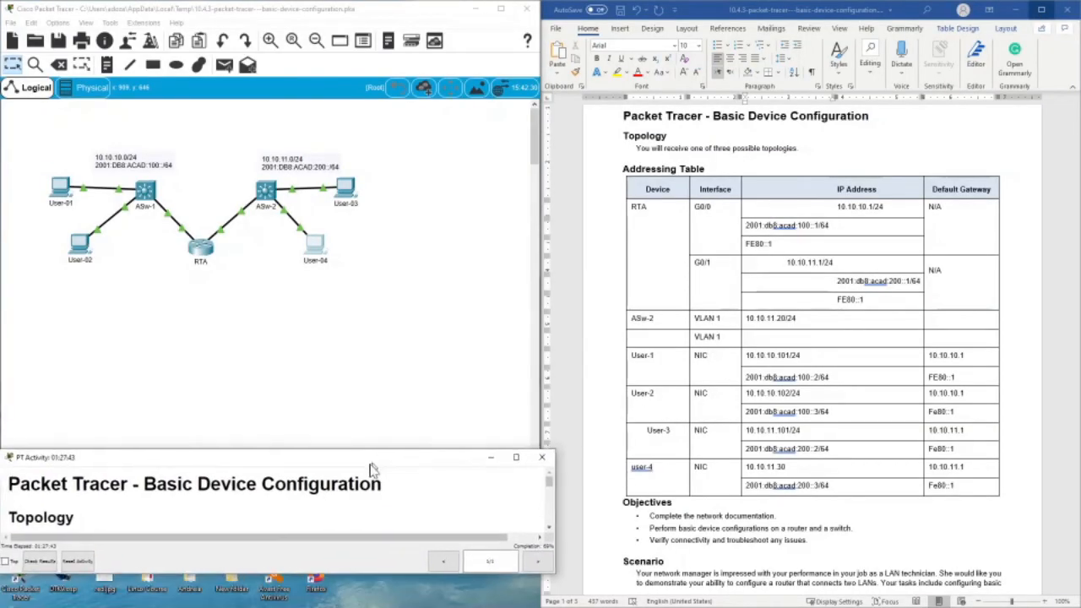
{"action": "left_click", "coordinate": [40, 572]}
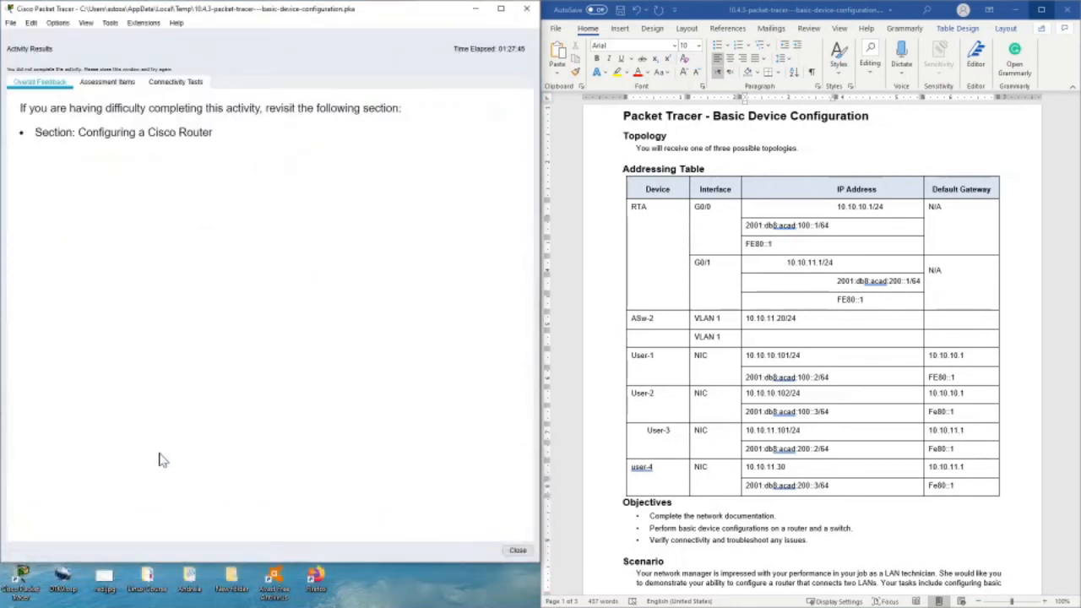
{"action": "left_click", "coordinate": [108, 83]}
{"action": "scroll", "coordinate": [203, 429], "scroll_direction": "down", "scroll_amount": 7}
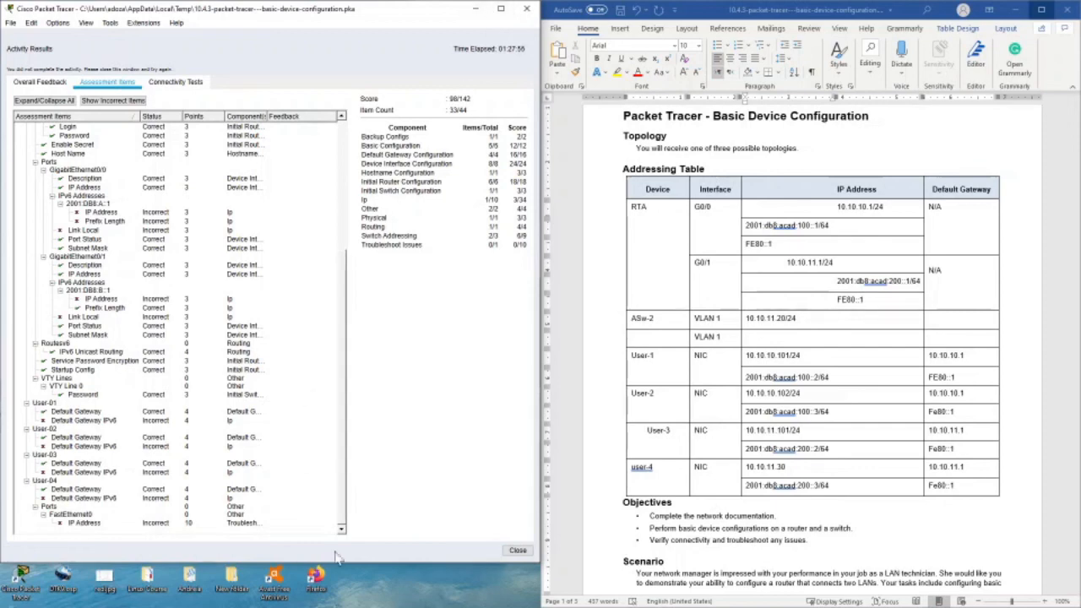
{"action": "left_click", "coordinate": [517, 550]}
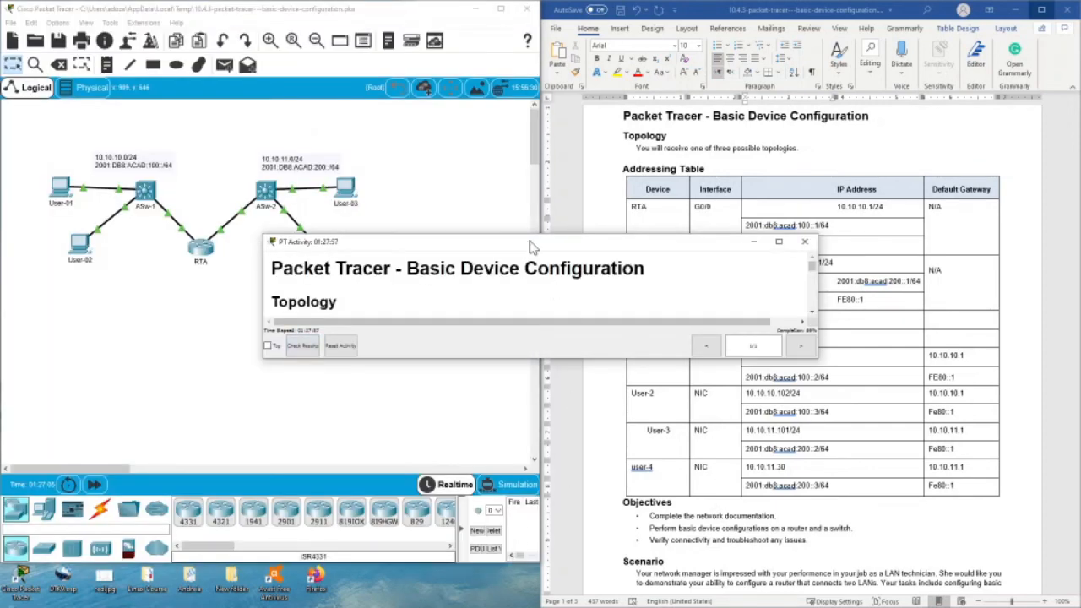
{"action": "left_click_drag", "start_coordinate": [534, 248], "coordinate": [269, 507]}
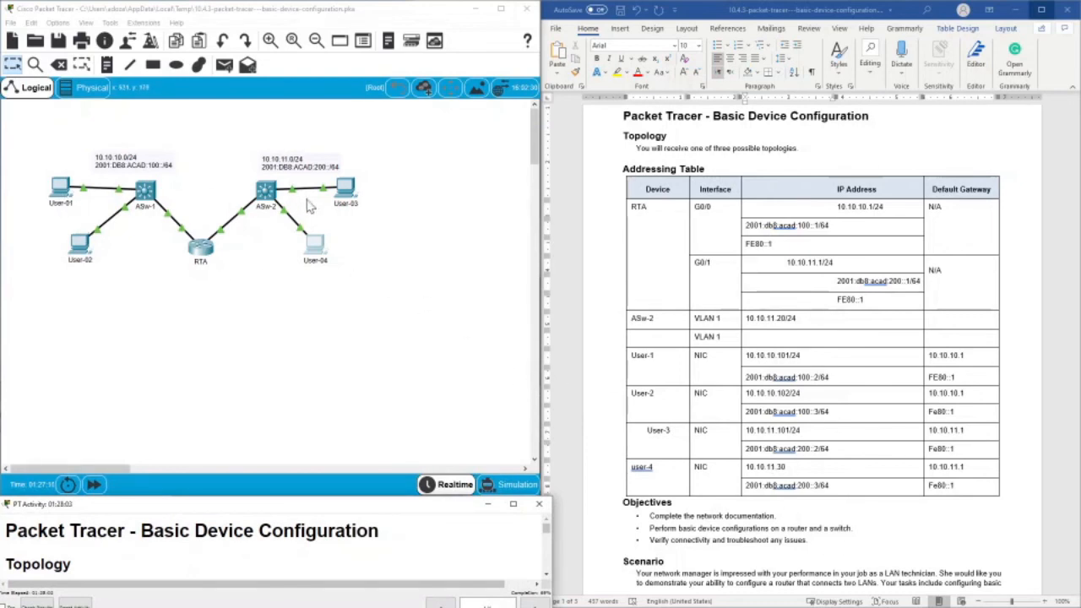
- Copy User-03's IPv4 address from its IP configuration and ping 10.10.11.101 from User-01's command prompt
{"action": "left_click", "coordinate": [346, 192]}
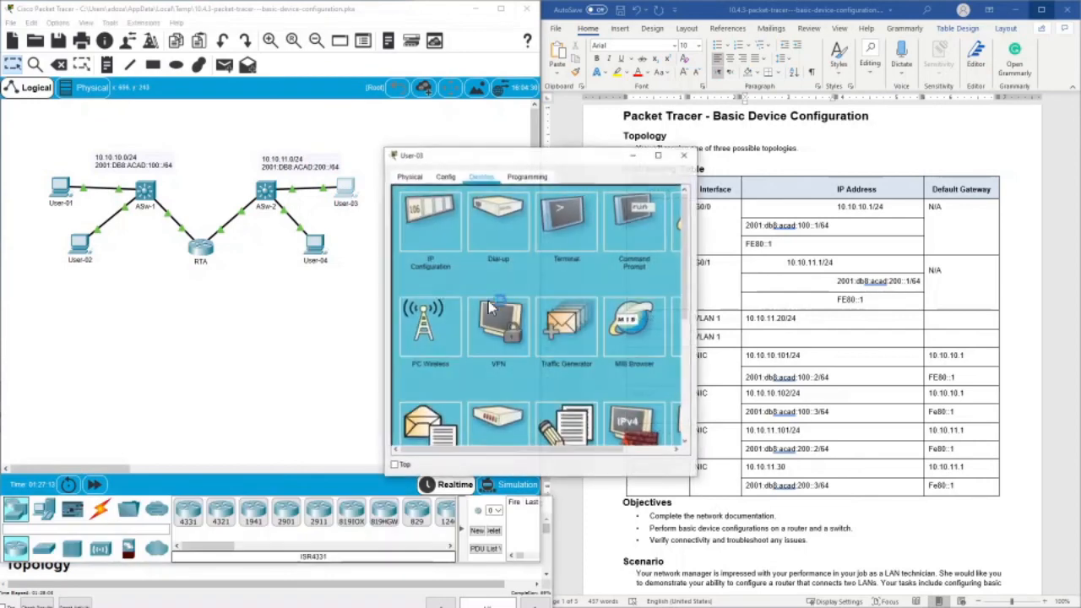
{"action": "left_click", "coordinate": [430, 221]}
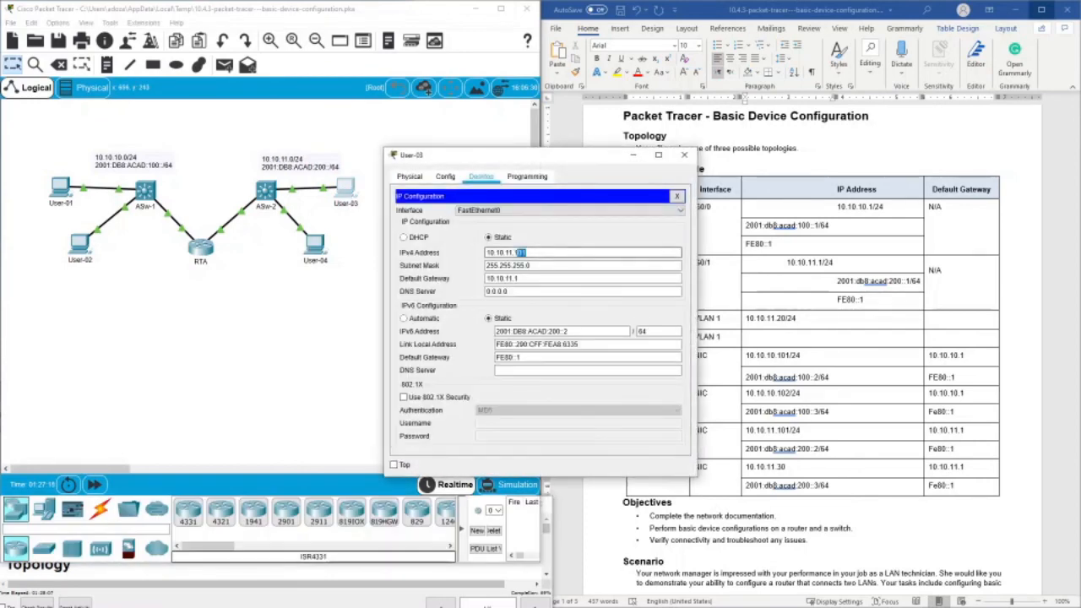
{"action": "left_click_drag", "start_coordinate": [544, 250], "coordinate": [488, 252]}
{"action": "right_click", "coordinate": [505, 251]}
{"action": "left_click", "coordinate": [518, 300]}
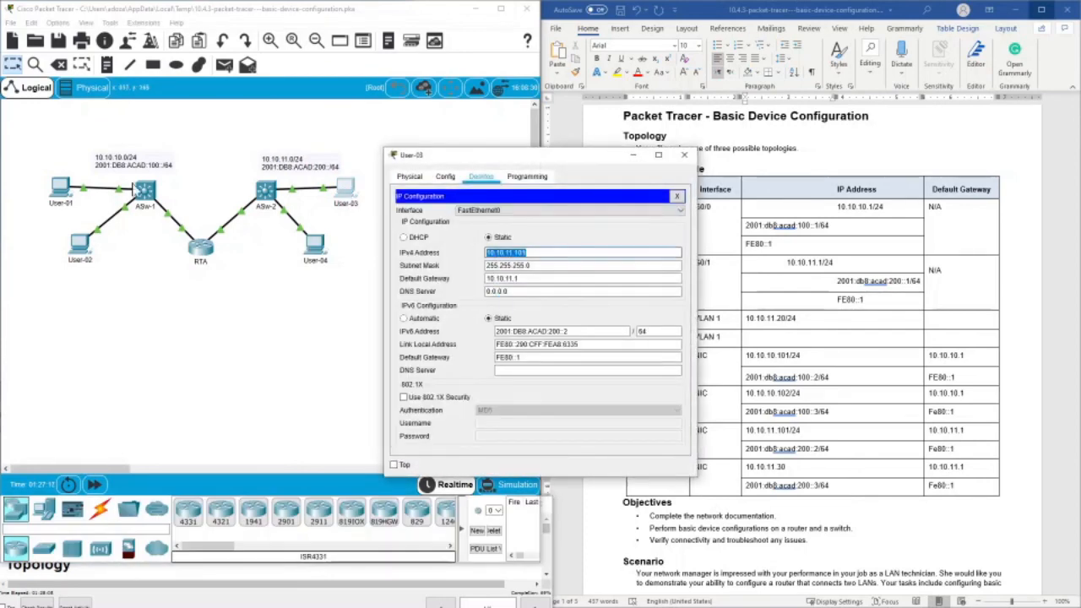
{"action": "left_click", "coordinate": [76, 186]}
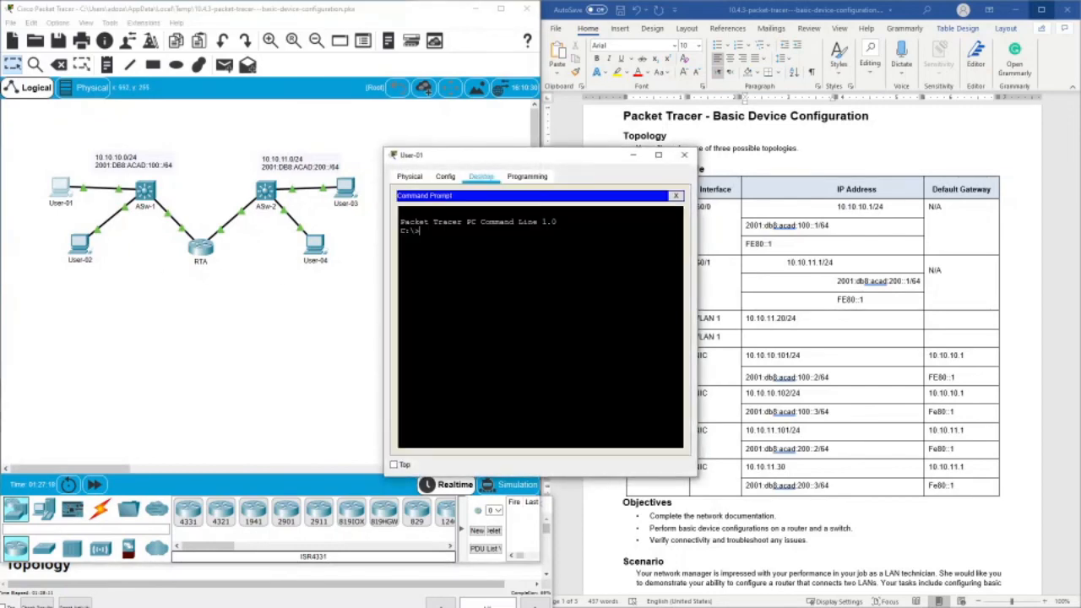
{"action": "type", "text": "ping"}
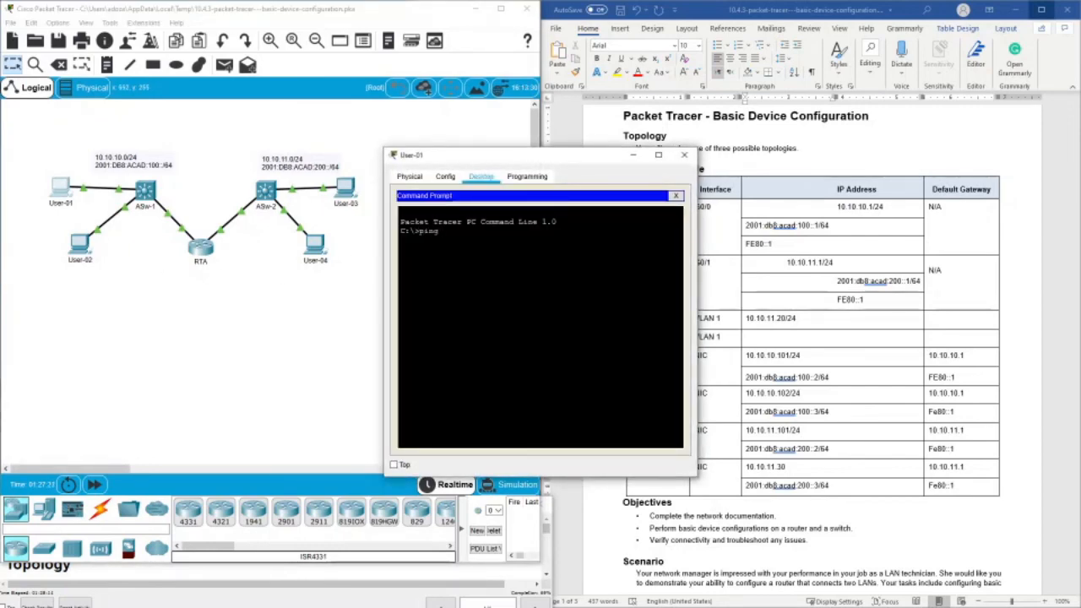
{"action": "right_click", "coordinate": [561, 319]}
{"action": "left_click", "coordinate": [582, 338]}
{"action": "key", "text": "Return"}
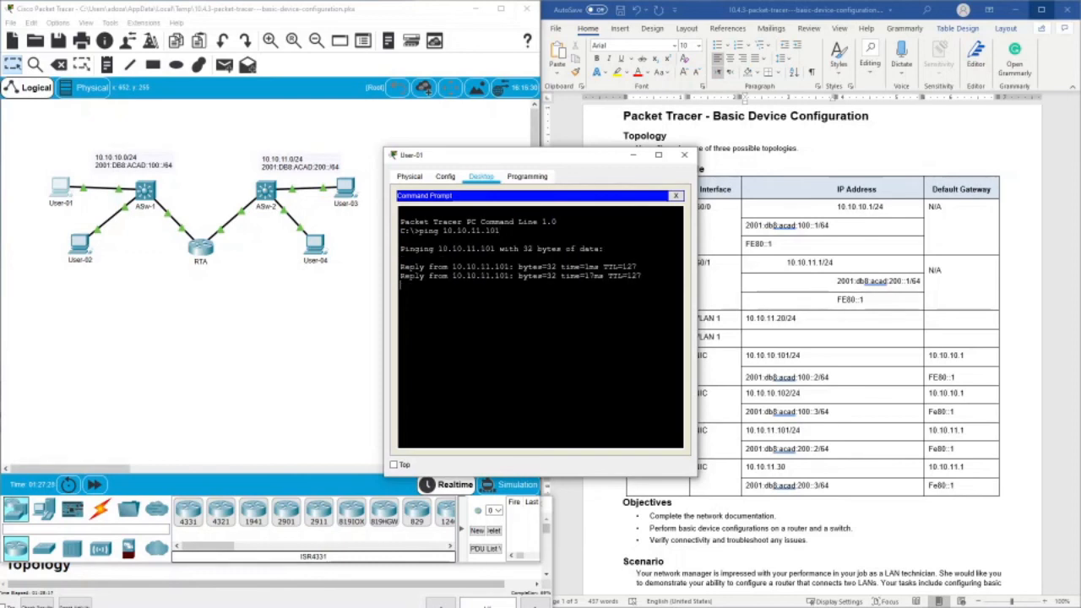
- Copy User-03's IPv6 address, ping 2001:DB8:ACAD:200::2 from User-01's command prompt, and close User-01's window
{"action": "left_click", "coordinate": [346, 189]}
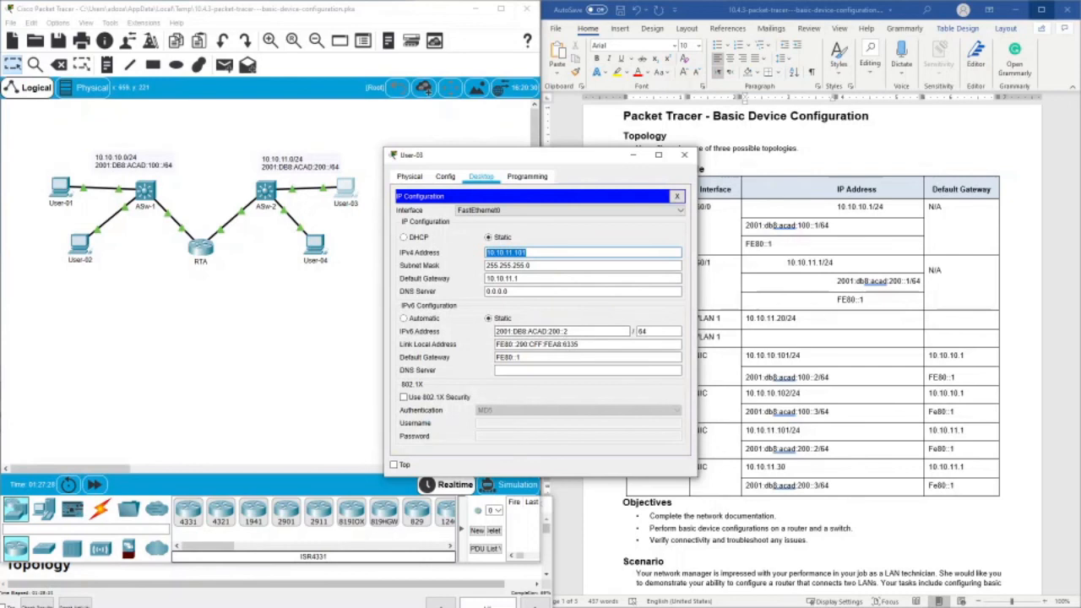
{"action": "left_click_drag", "start_coordinate": [629, 332], "coordinate": [495, 332]}
{"action": "right_click", "coordinate": [520, 331]}
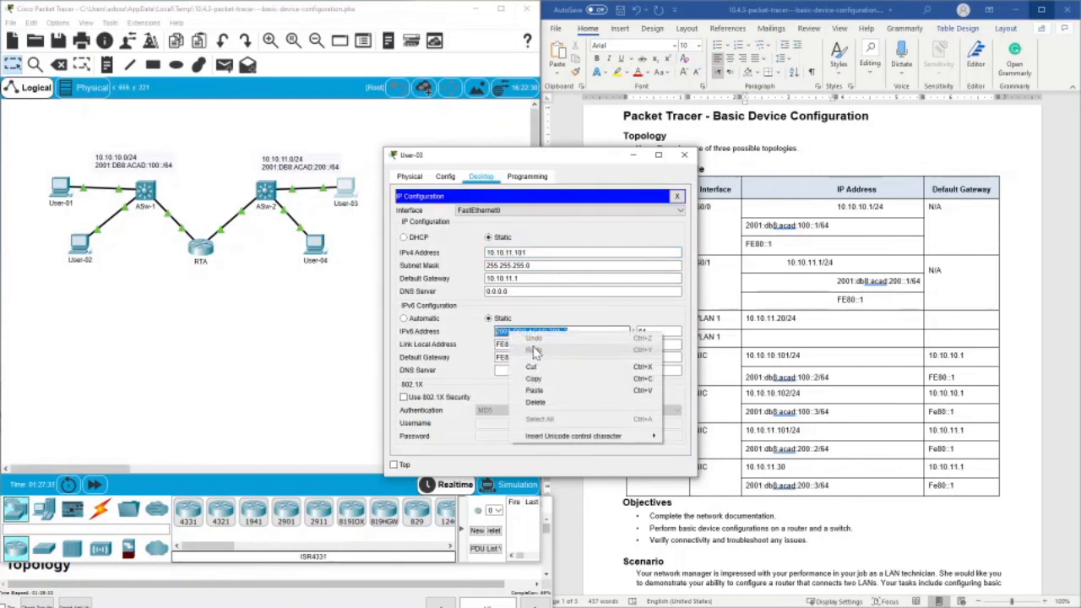
{"action": "left_click", "coordinate": [544, 382]}
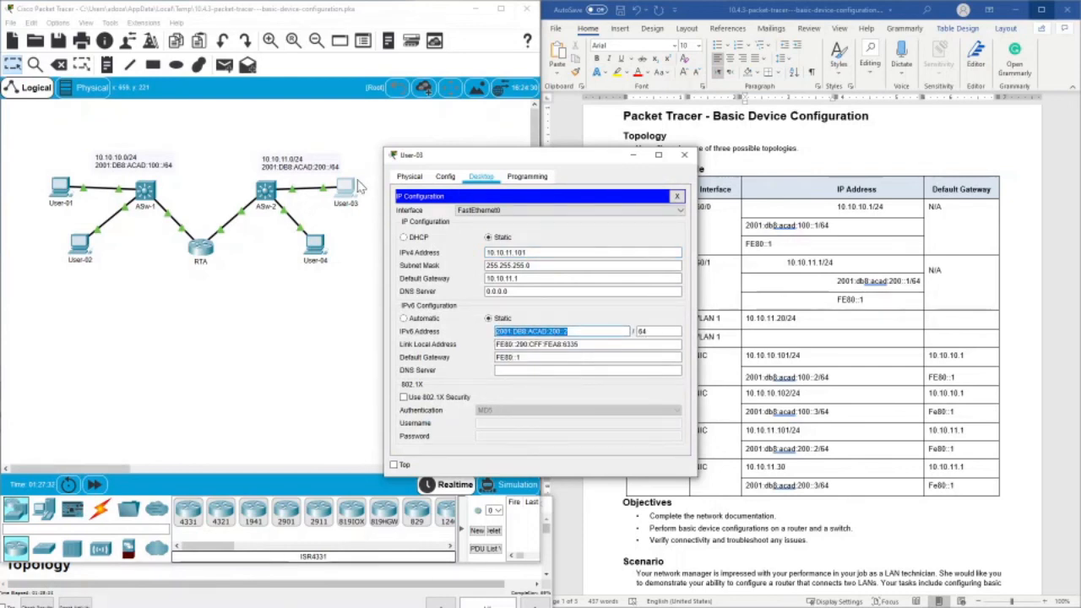
{"action": "left_click", "coordinate": [61, 189]}
{"action": "type", "text": "p"}
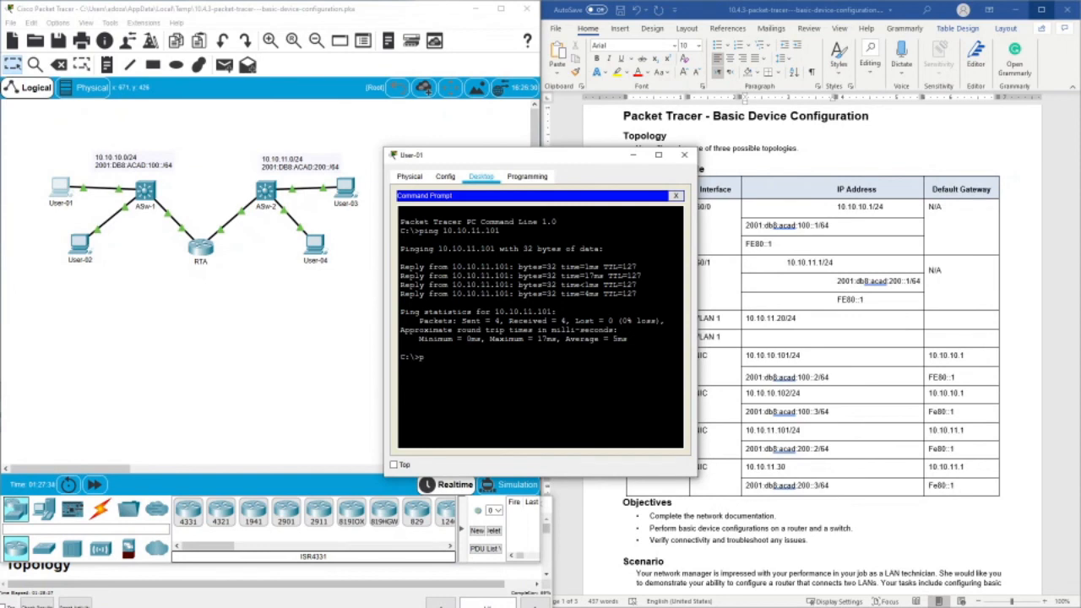
{"action": "type", "text": "ing"}
{"action": "right_click", "coordinate": [434, 355]}
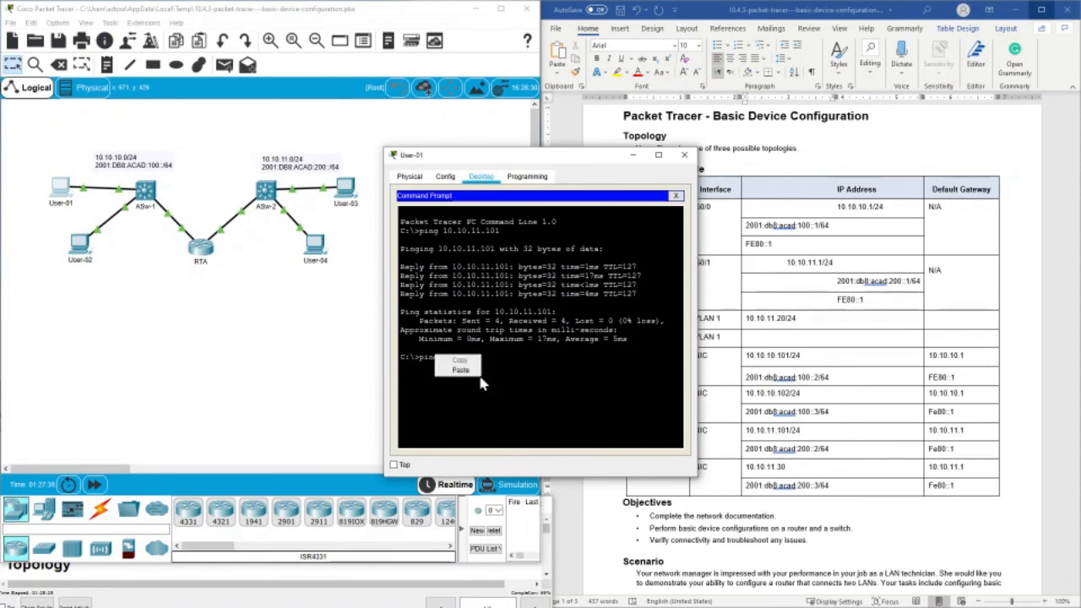
{"action": "left_click", "coordinate": [460, 369]}
{"action": "key", "text": "Return"}
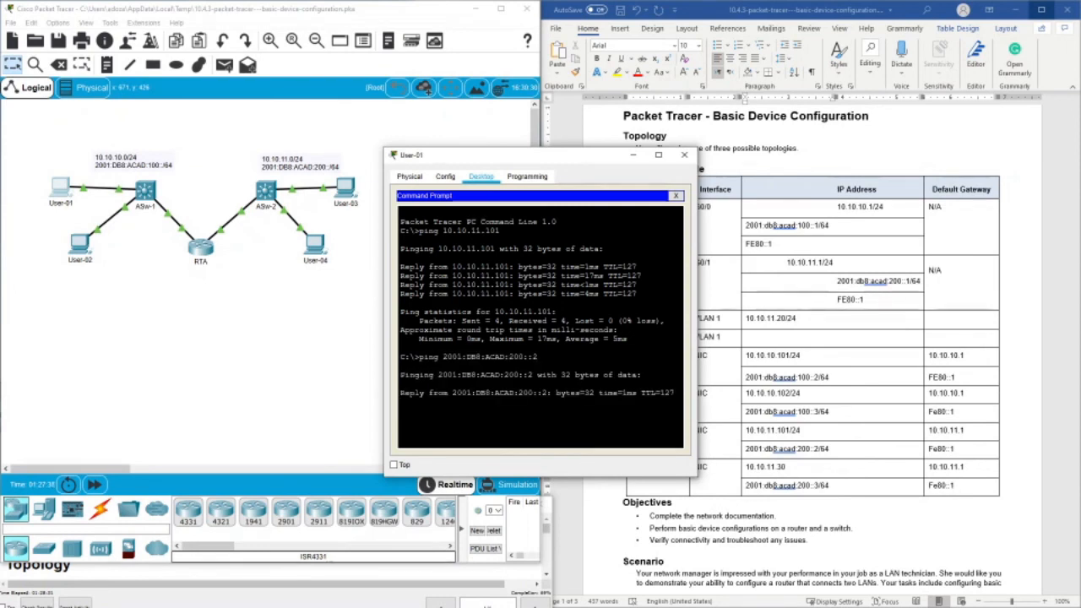
{"action": "left_click", "coordinate": [686, 157]}
- Copy User-04's IPv4 address from its IP configuration and ping 10.10.11.30 from User-01's command prompt
{"action": "left_click", "coordinate": [315, 243]}
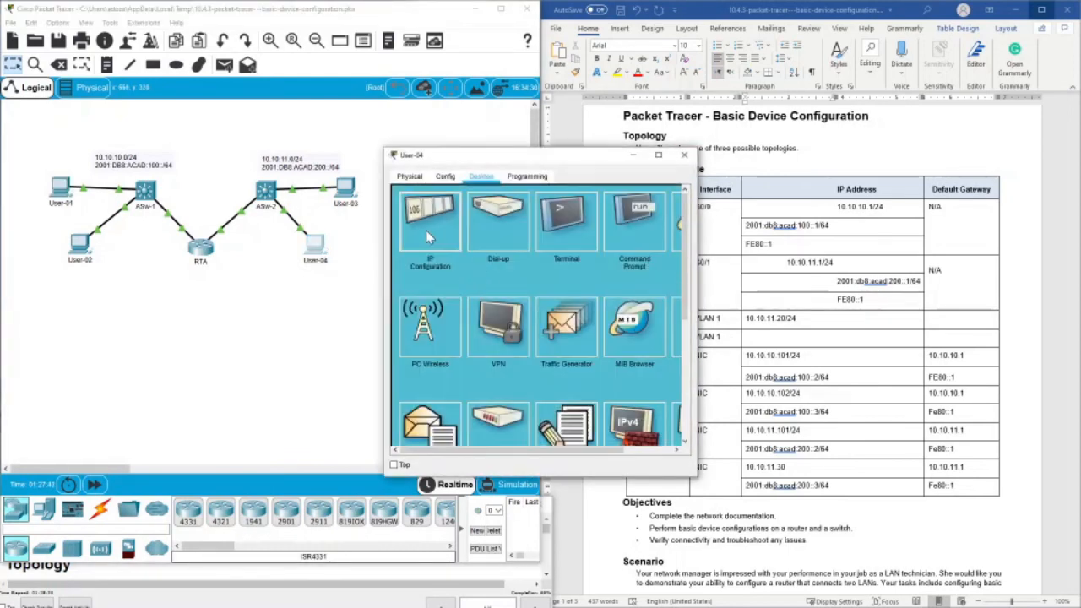
{"action": "left_click", "coordinate": [429, 237]}
{"action": "left_click_drag", "start_coordinate": [524, 252], "coordinate": [485, 253]}
{"action": "right_click", "coordinate": [509, 258]}
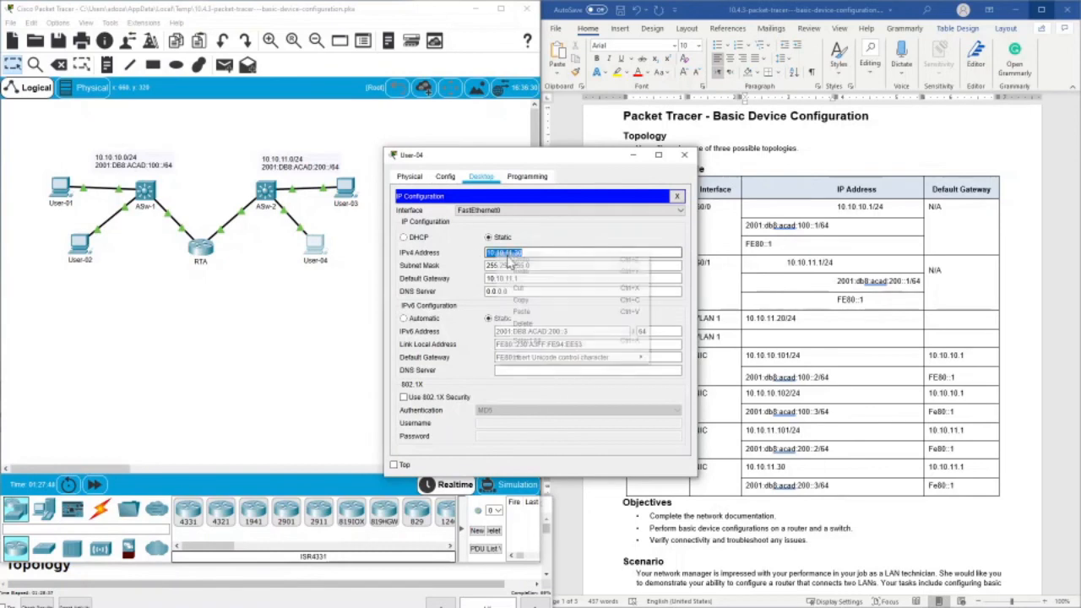
{"action": "left_click", "coordinate": [520, 299]}
{"action": "left_click", "coordinate": [684, 155]}
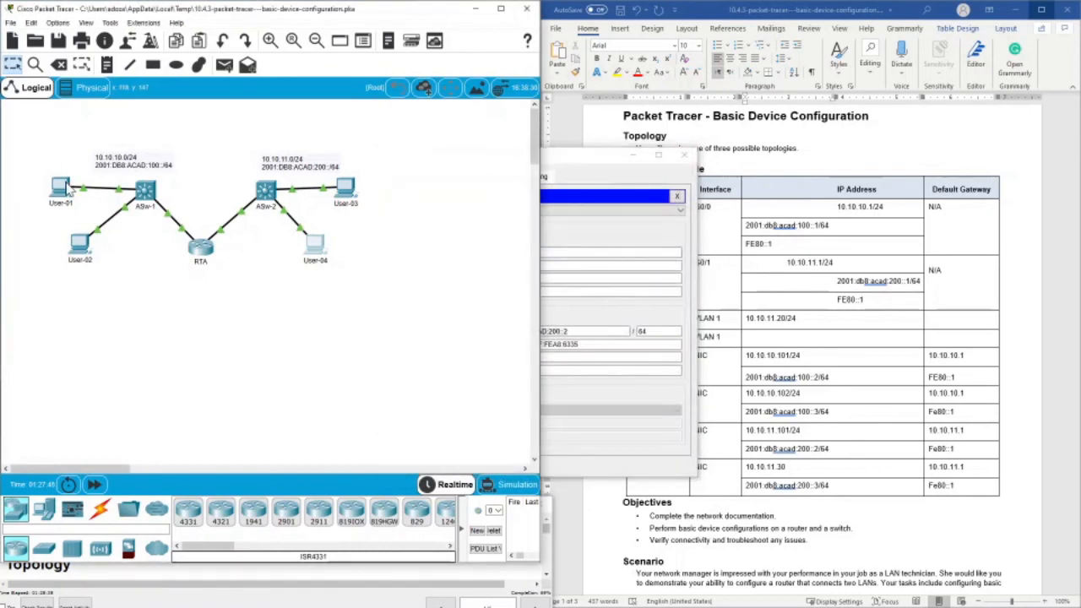
{"action": "left_click", "coordinate": [68, 189]}
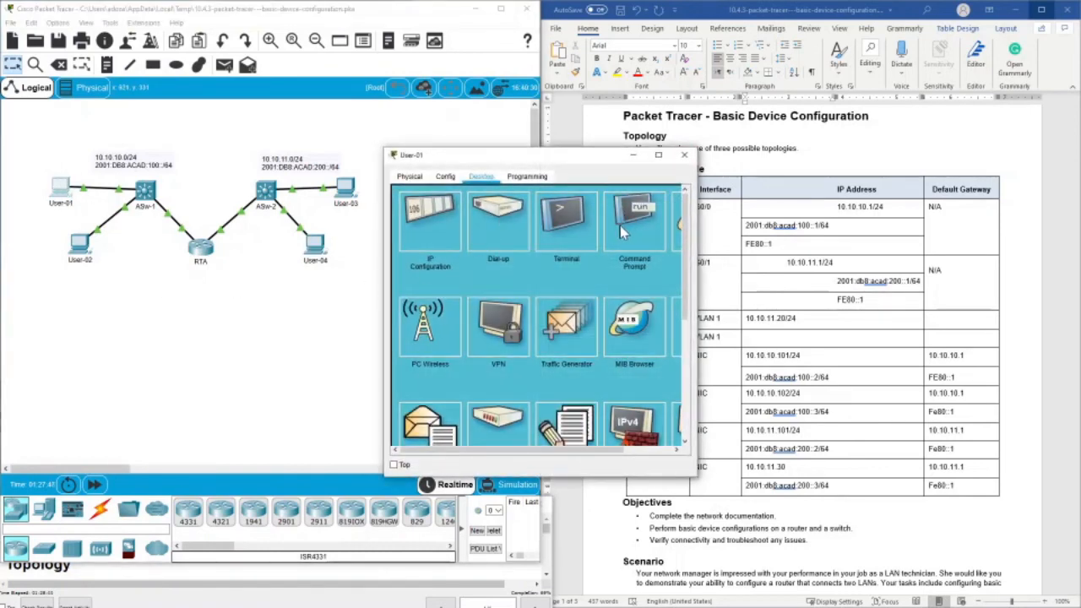
{"action": "left_click", "coordinate": [620, 226]}
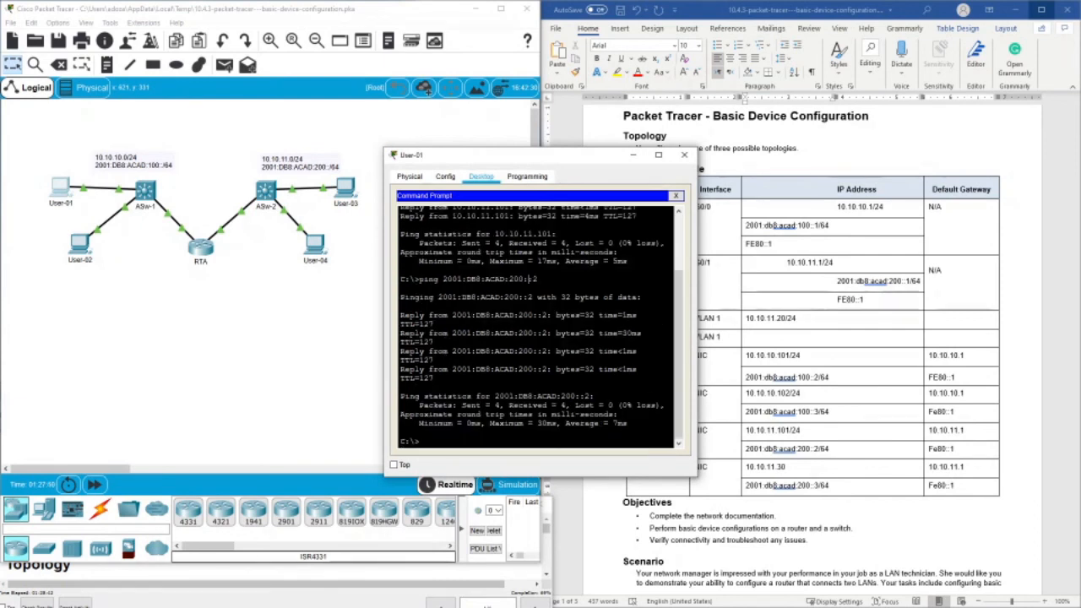
{"action": "type", "text": "ping"}
{"action": "right_click", "coordinate": [525, 358]}
{"action": "left_click", "coordinate": [545, 377]}
{"action": "key", "text": "Return"}
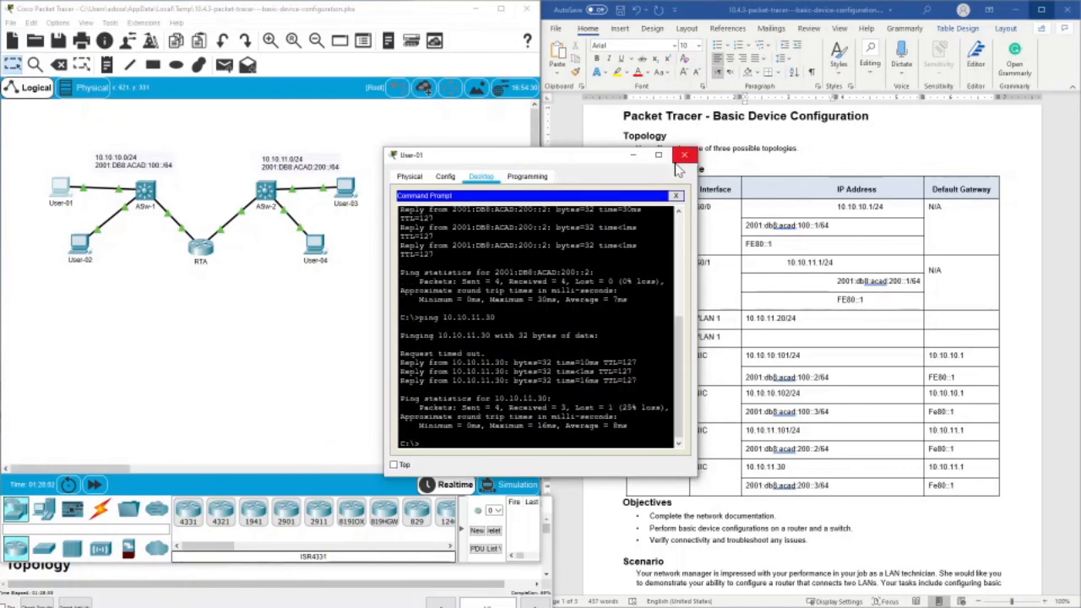
- Close User-03's window and rearrange User-01's command prompt window so User-04 is accessible in the topology
{"action": "left_click_drag", "start_coordinate": [591, 160], "coordinate": [424, 260]}
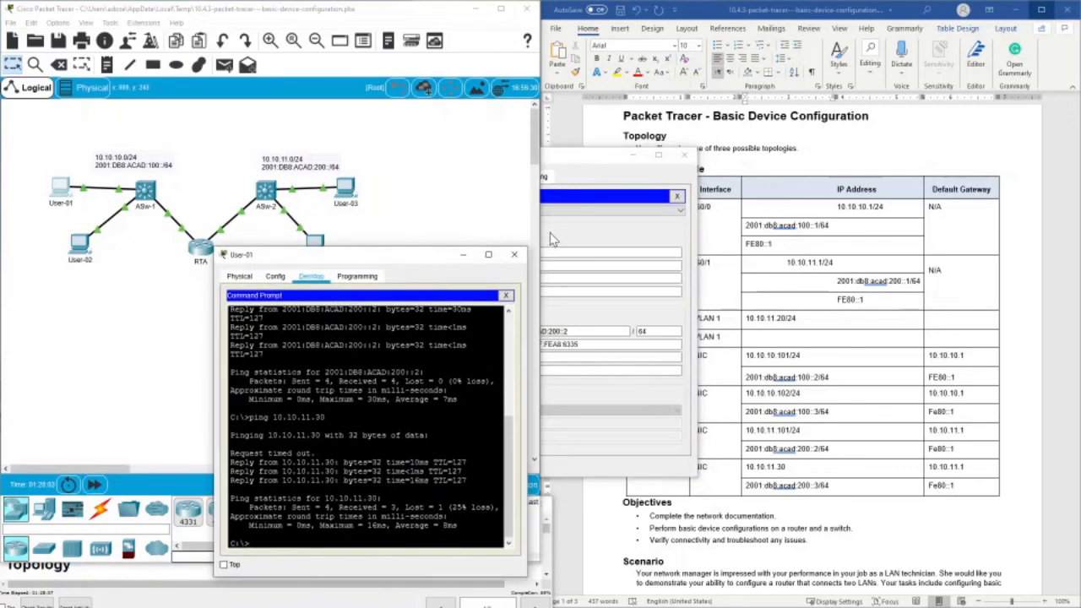
{"action": "left_click", "coordinate": [551, 239]}
{"action": "left_click_drag", "start_coordinate": [559, 331], "coordinate": [496, 331]}
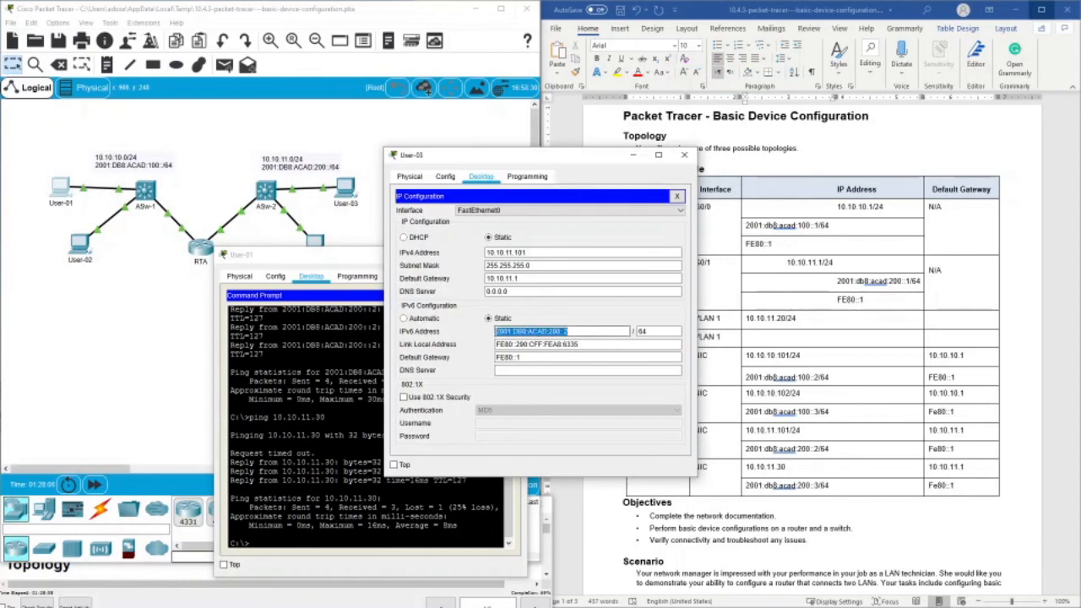
{"action": "left_click", "coordinate": [684, 154]}
{"action": "left_click_drag", "start_coordinate": [332, 249], "coordinate": [329, 266]}
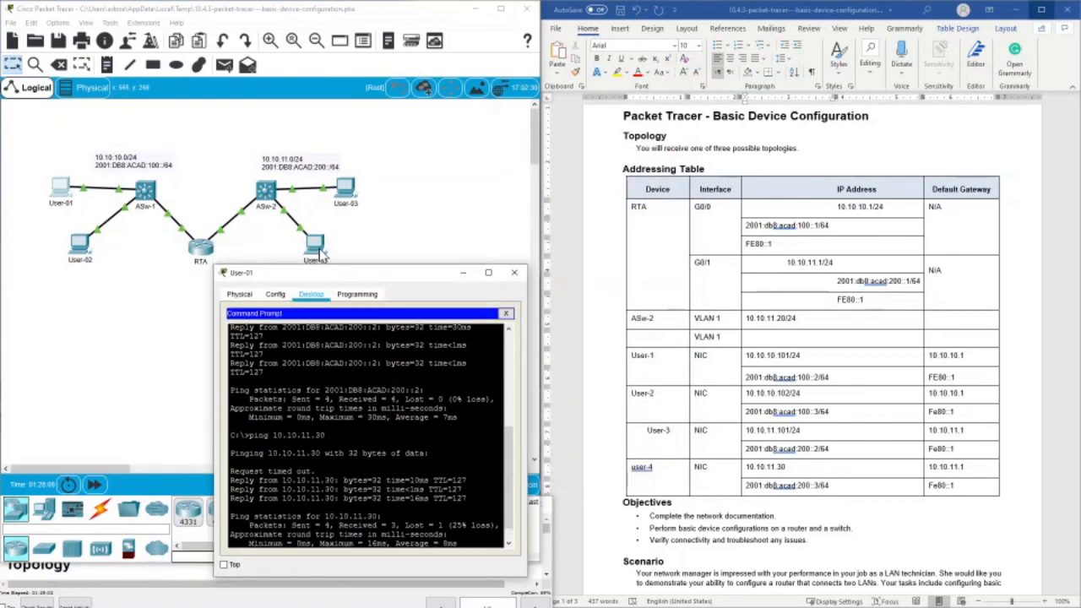
- Copy User-04's IPv6 address from its IP configuration
{"action": "left_click", "coordinate": [315, 244]}
{"action": "left_click", "coordinate": [442, 211]}
{"action": "left_click_drag", "start_coordinate": [571, 331], "coordinate": [497, 331]}
{"action": "right_click", "coordinate": [506, 331]}
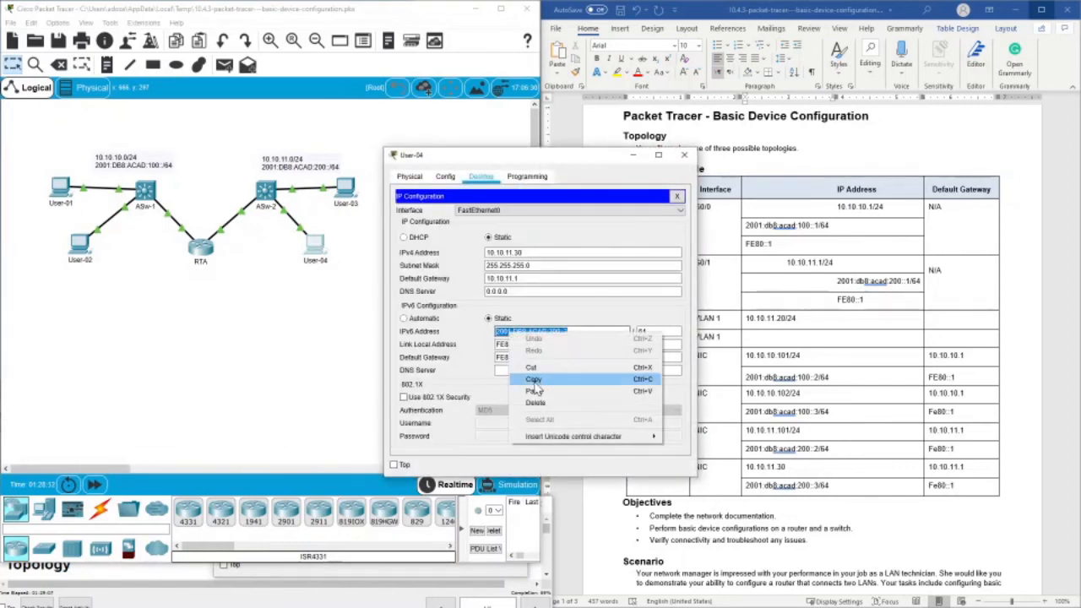
{"action": "left_click", "coordinate": [535, 381]}
- Ping User-04's IPv6 address 2001:DB8:ACAD:200::3 from User-01's command prompt
{"action": "left_click", "coordinate": [73, 192]}
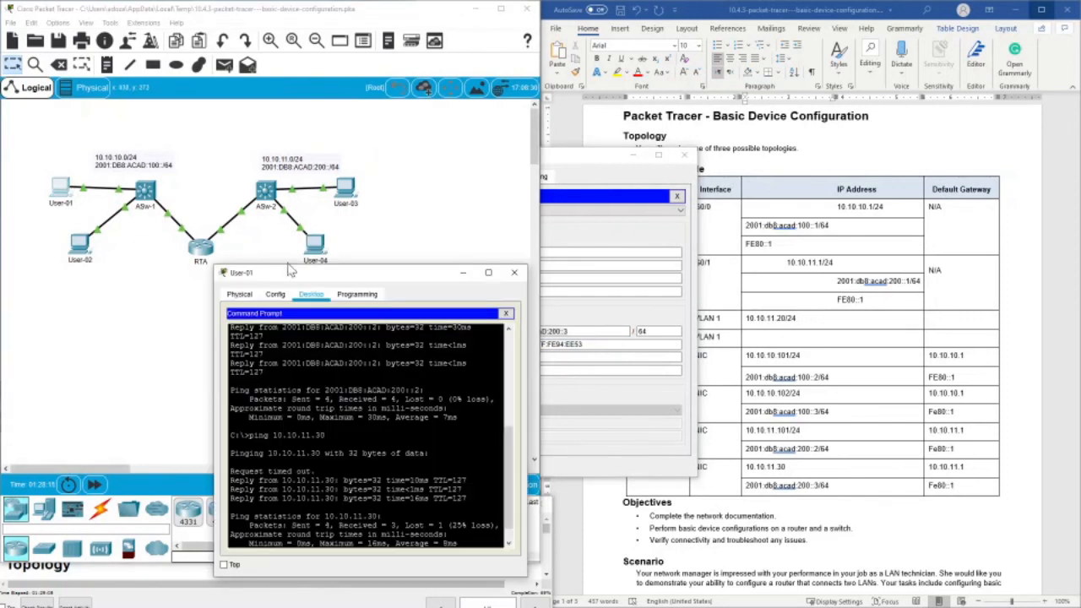
{"action": "type", "text": "p"}
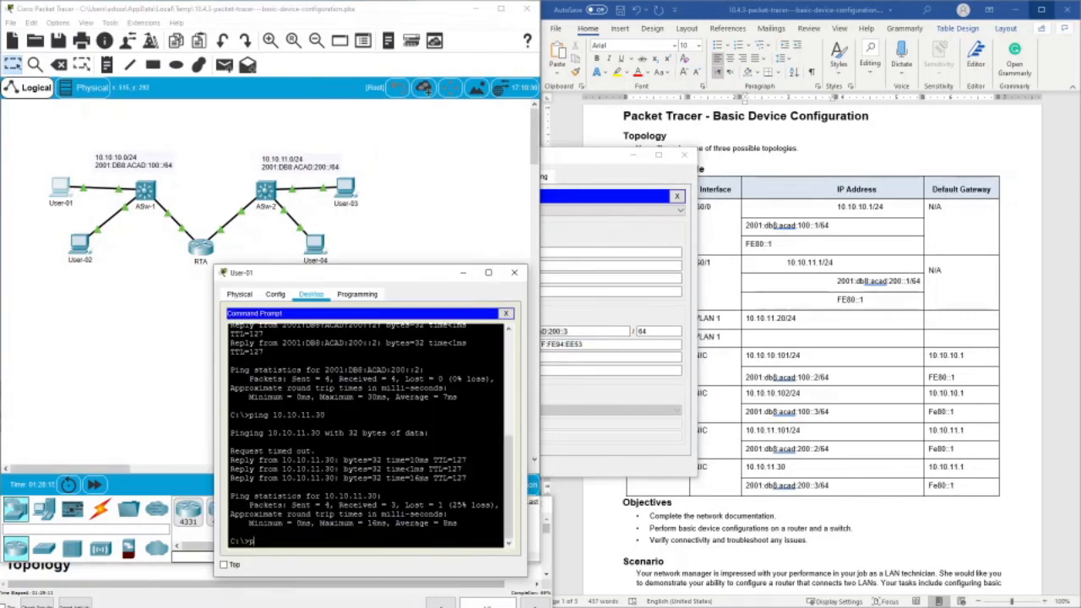
{"action": "type", "text": "ing"}
{"action": "right_click", "coordinate": [411, 521]}
{"action": "left_click", "coordinate": [435, 541]}
{"action": "key", "text": "Return"}
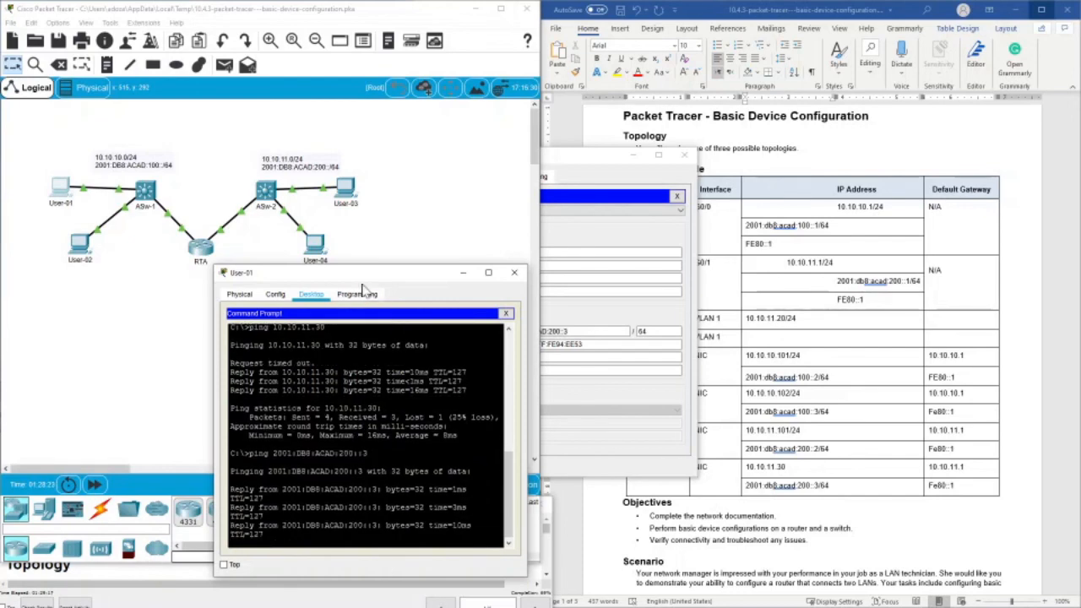
- Move User-01's command prompt window clear and close both the User-01 and User-04 windows
{"action": "left_click_drag", "start_coordinate": [359, 279], "coordinate": [400, 169]}
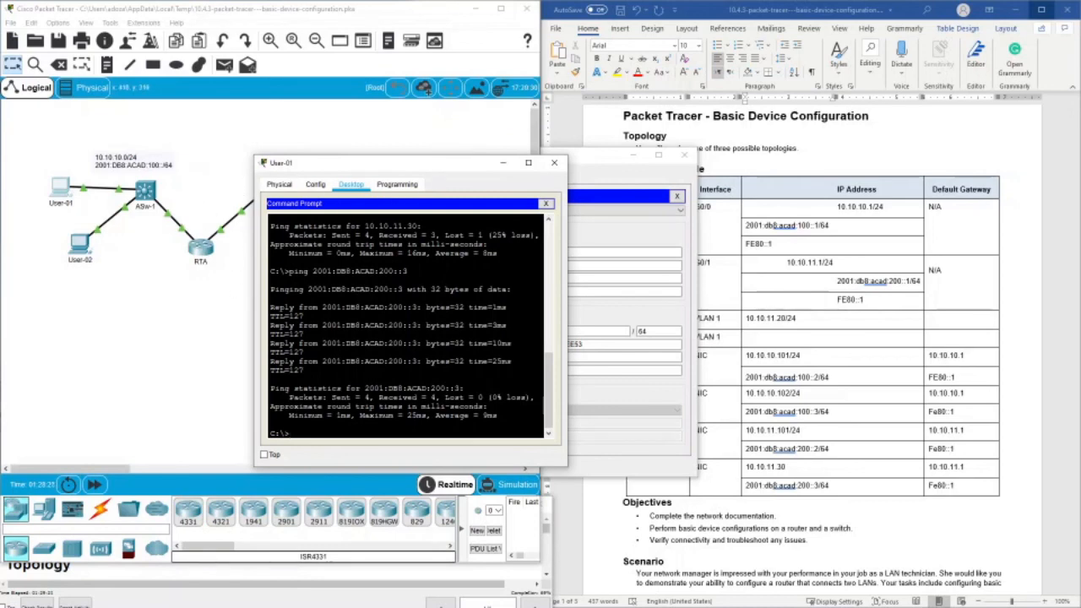
{"action": "left_click", "coordinate": [554, 162]}
{"action": "left_click", "coordinate": [564, 168]}
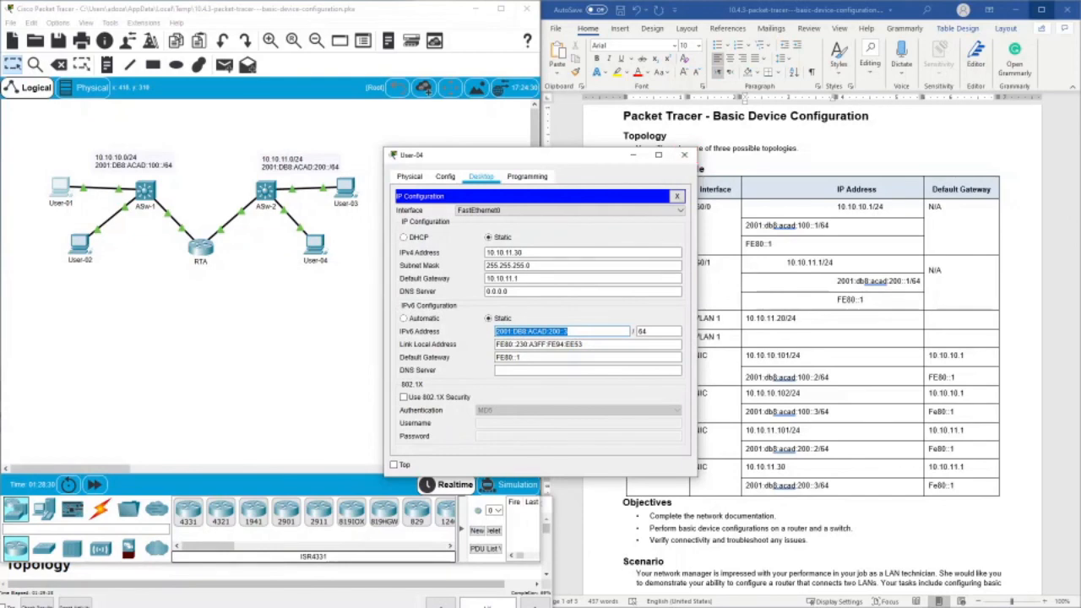
{"action": "left_click", "coordinate": [684, 155]}
- Open RTA's command line and exit global configuration mode to privileged EXEC mode
{"action": "left_click", "coordinate": [201, 249]}
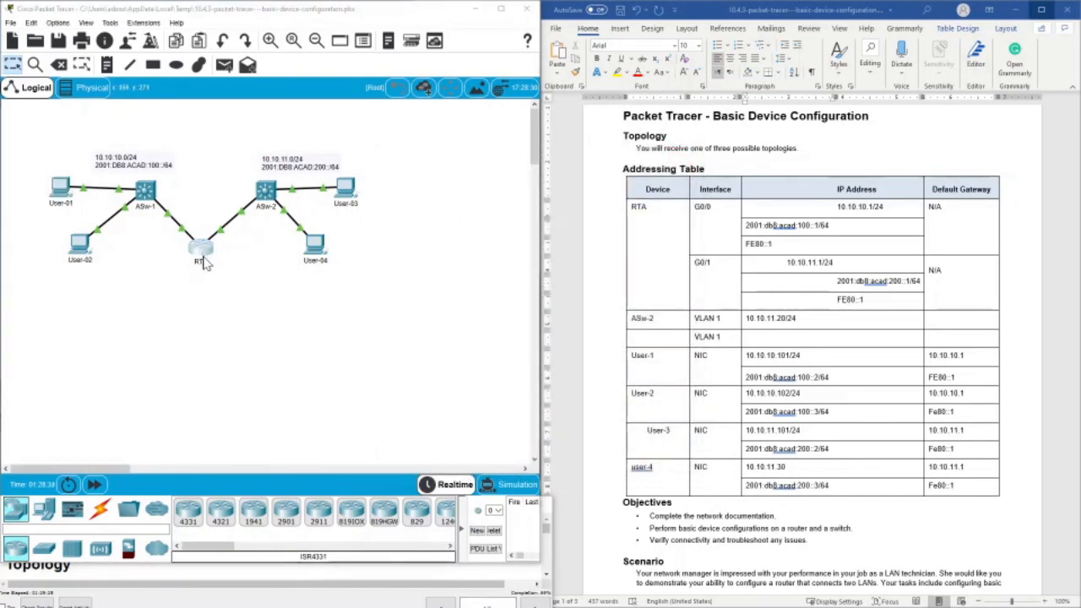
{"action": "key", "text": "Return"}
{"action": "key", "text": "Return"}
{"action": "key", "text": "Return"}
{"action": "key", "text": "Return"}
{"action": "key", "text": "Return"}
{"action": "key", "text": "Return"}
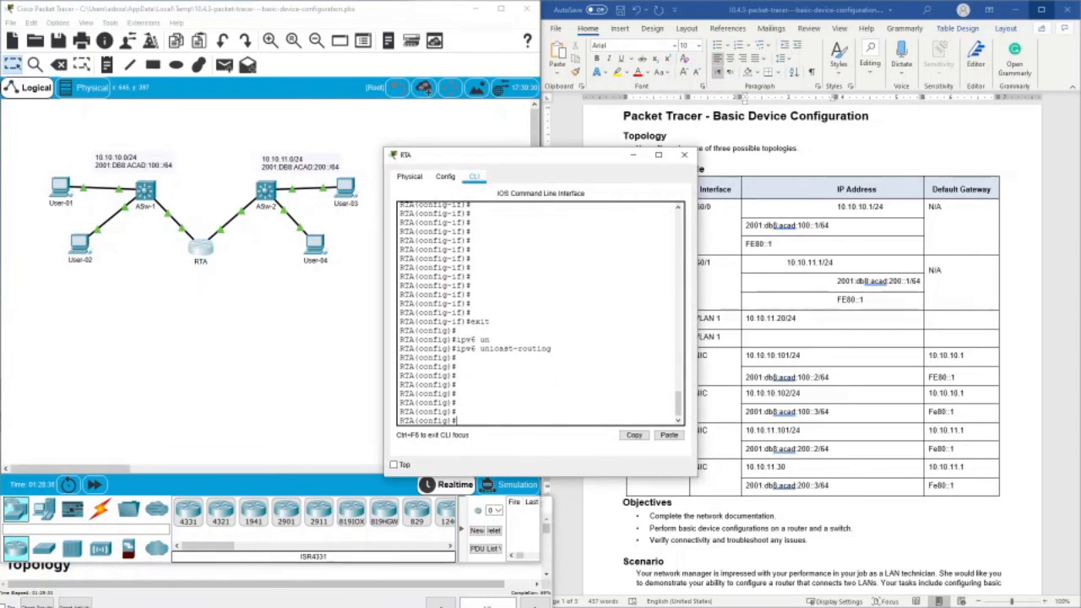
{"action": "type", "text": "exit"}
{"action": "key", "text": "Return"}
{"action": "key", "text": "Return"}
{"action": "key", "text": "Return"}
{"action": "key", "text": "Return"}
{"action": "key", "text": "Return"}
{"action": "key", "text": "Return"}
{"action": "key", "text": "Return"}
{"action": "key", "text": "Return"}
{"action": "key", "text": "Return"}
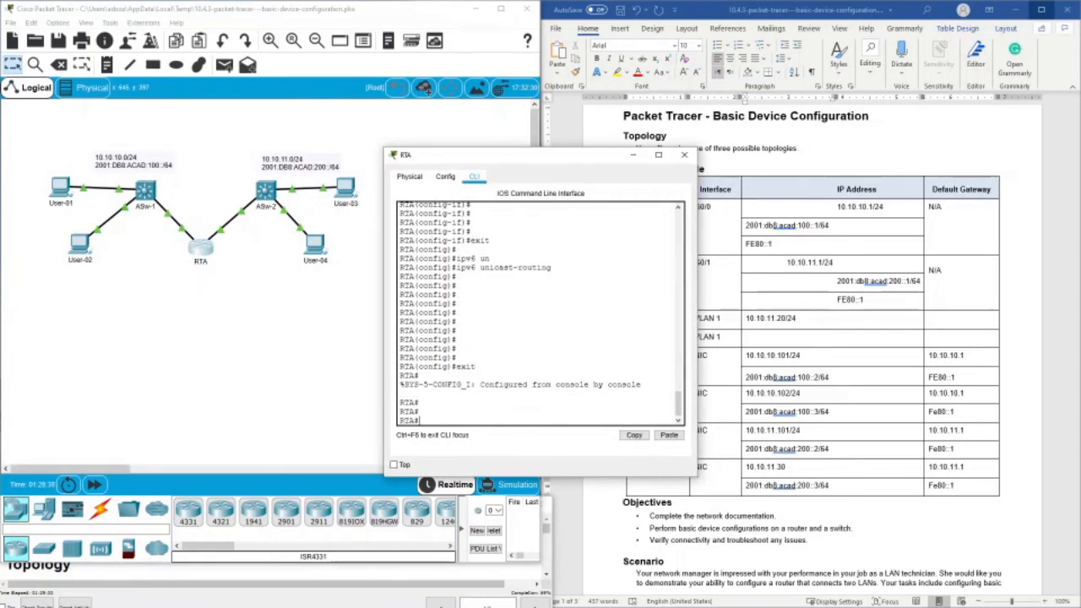
- Display RTA's running configuration and examine the hostname, enable secret and IPv6 unicast routing entries
{"action": "type", "text": "con"}
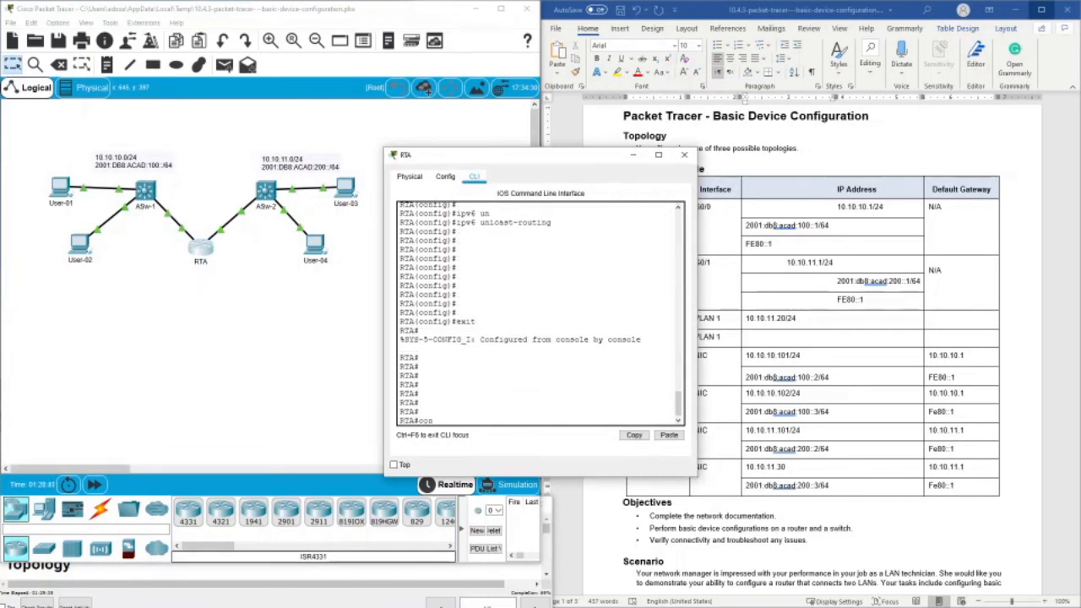
{"action": "type", "text": "how run"}
{"action": "key", "text": "Tab"}
{"action": "key", "text": "Return"}
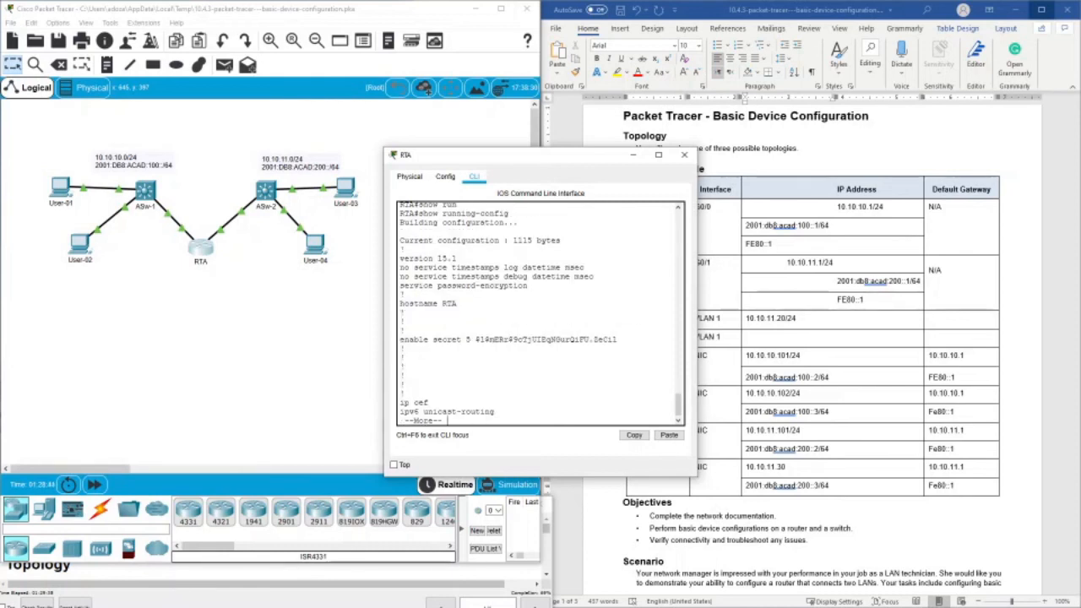
{"action": "scroll", "coordinate": [537, 313], "scroll_direction": "up", "scroll_amount": 3}
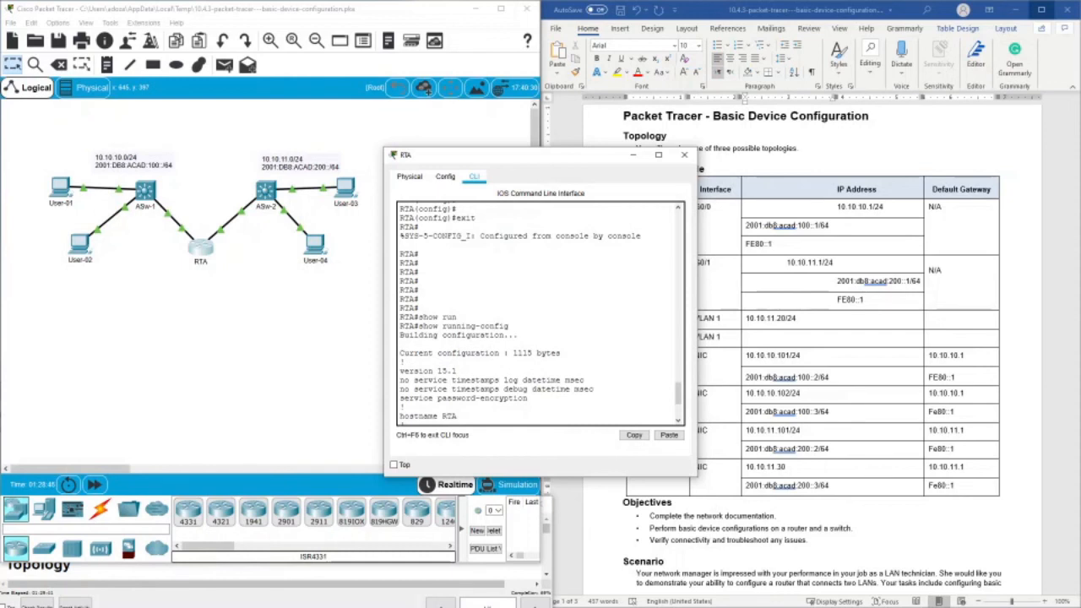
{"action": "scroll", "coordinate": [536, 312], "scroll_direction": "down", "scroll_amount": 3}
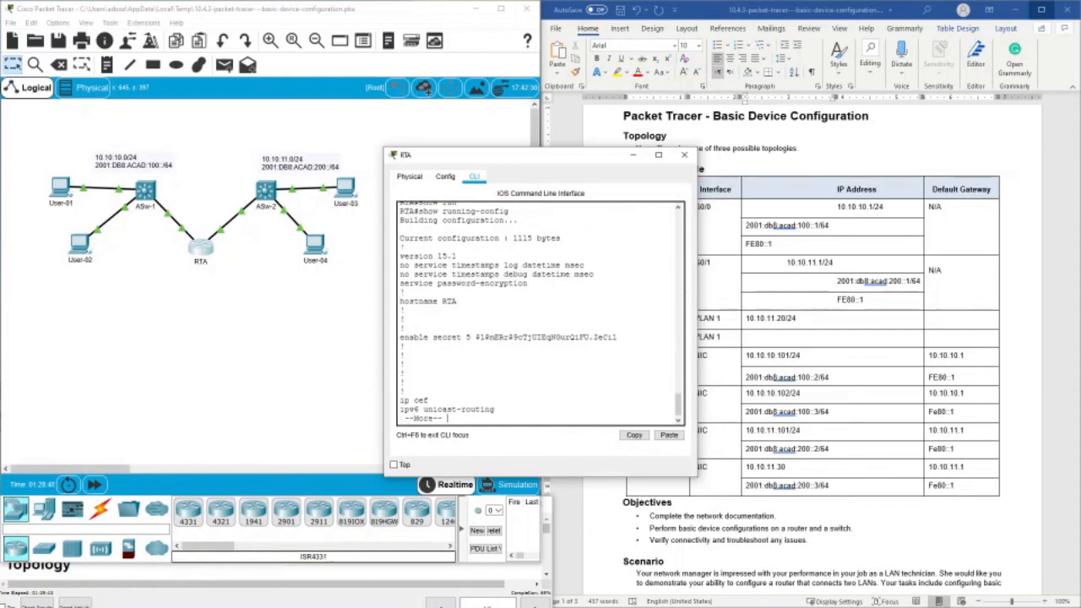
{"action": "left_click_drag", "start_coordinate": [404, 302], "coordinate": [449, 302]}
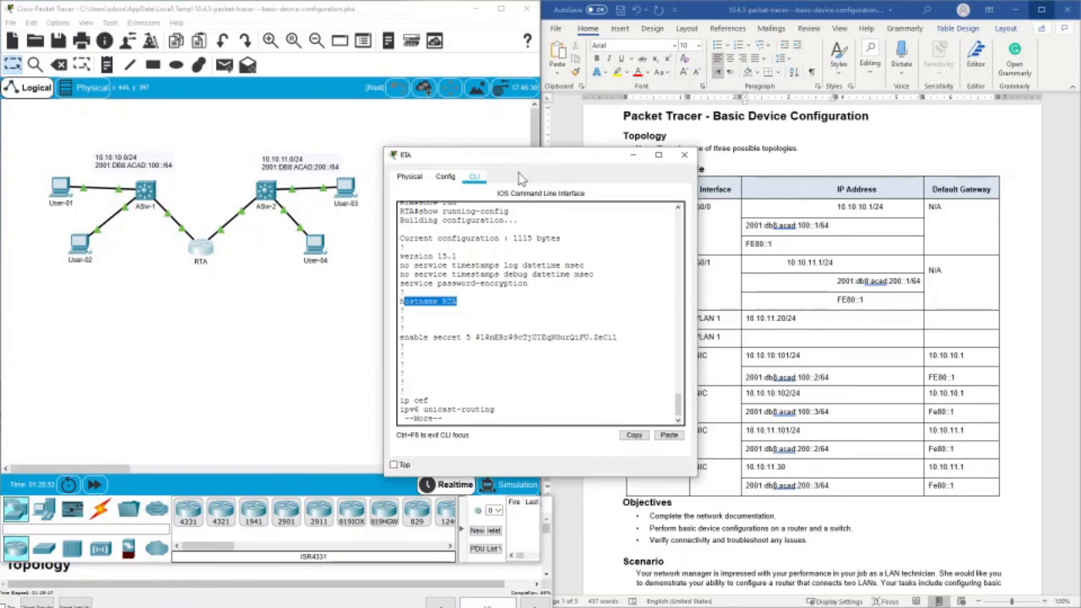
{"action": "left_click_drag", "start_coordinate": [517, 159], "coordinate": [488, 183]}
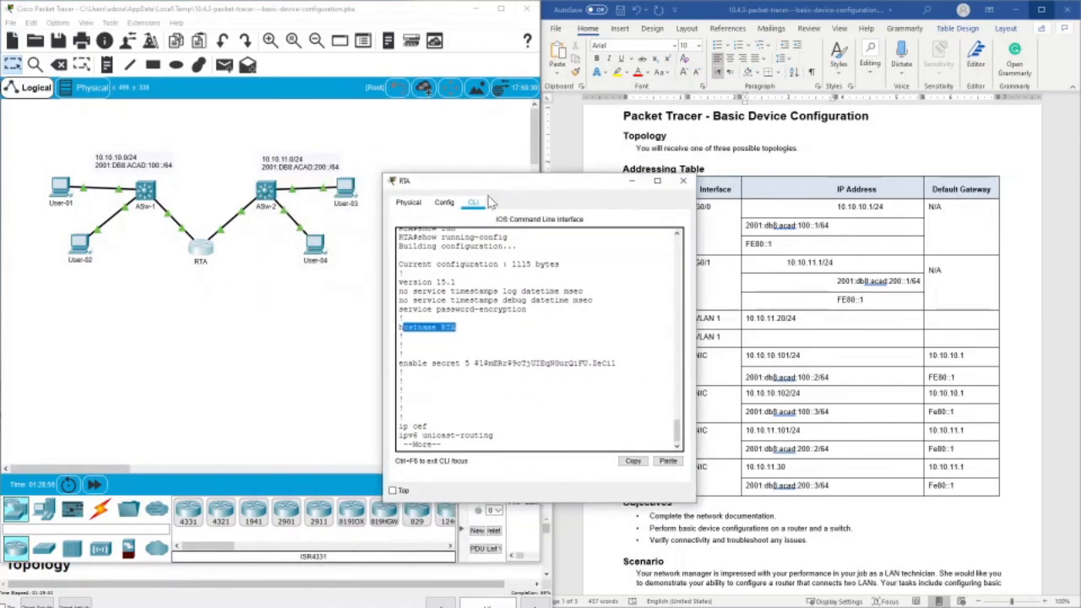
{"action": "left_click_drag", "start_coordinate": [416, 435], "coordinate": [495, 434]}
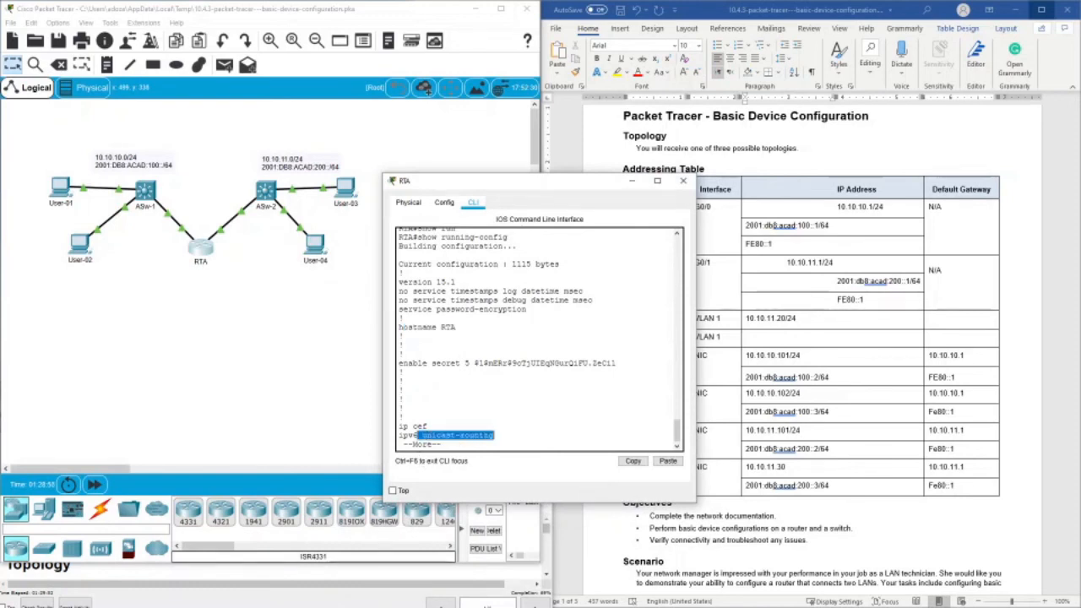
{"action": "left_click_drag", "start_coordinate": [400, 354], "coordinate": [616, 363]}
- Page to the interface sections of RTA's running configuration and examine the GigabitEthernet0/0 and GigabitEthernet0/1 descriptions and addresses
{"action": "key", "text": "space"}
{"action": "key", "text": "space"}
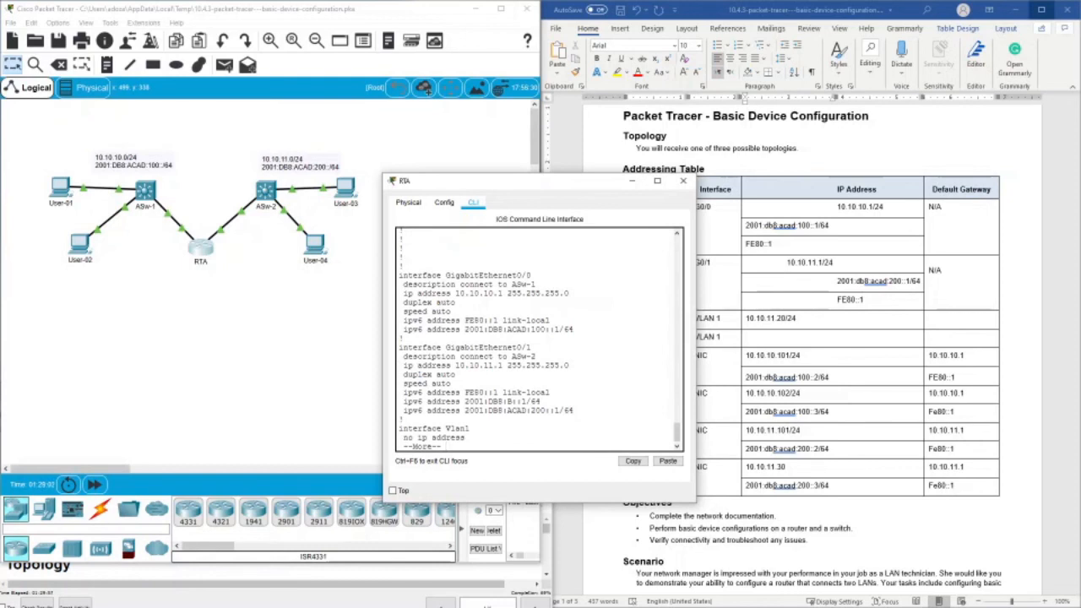
{"action": "left_click_drag", "start_coordinate": [422, 275], "coordinate": [528, 285]}
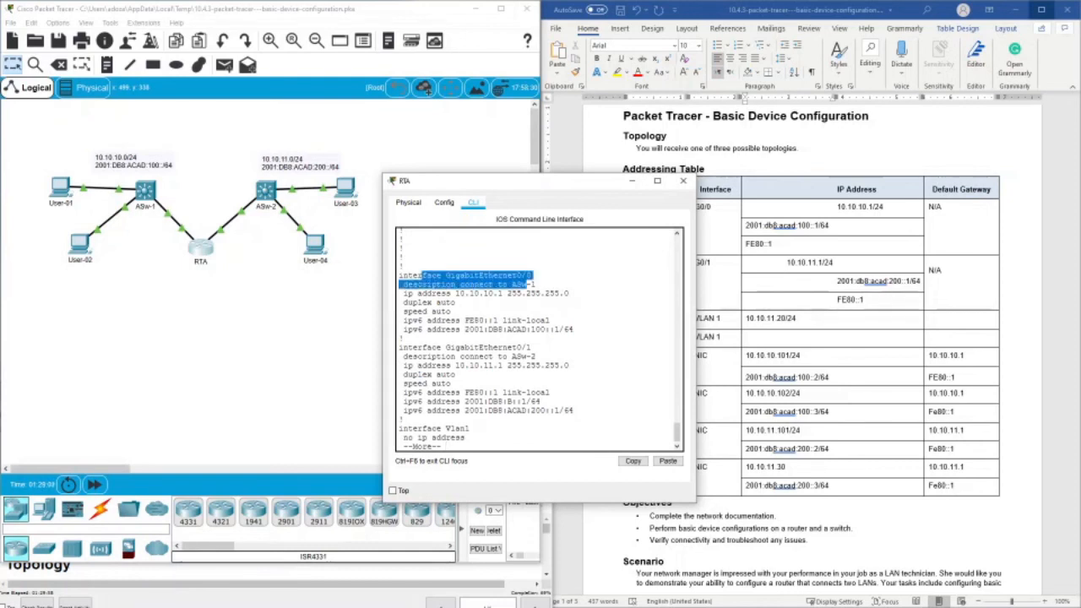
{"action": "left_click_drag", "start_coordinate": [422, 293], "coordinate": [574, 329]}
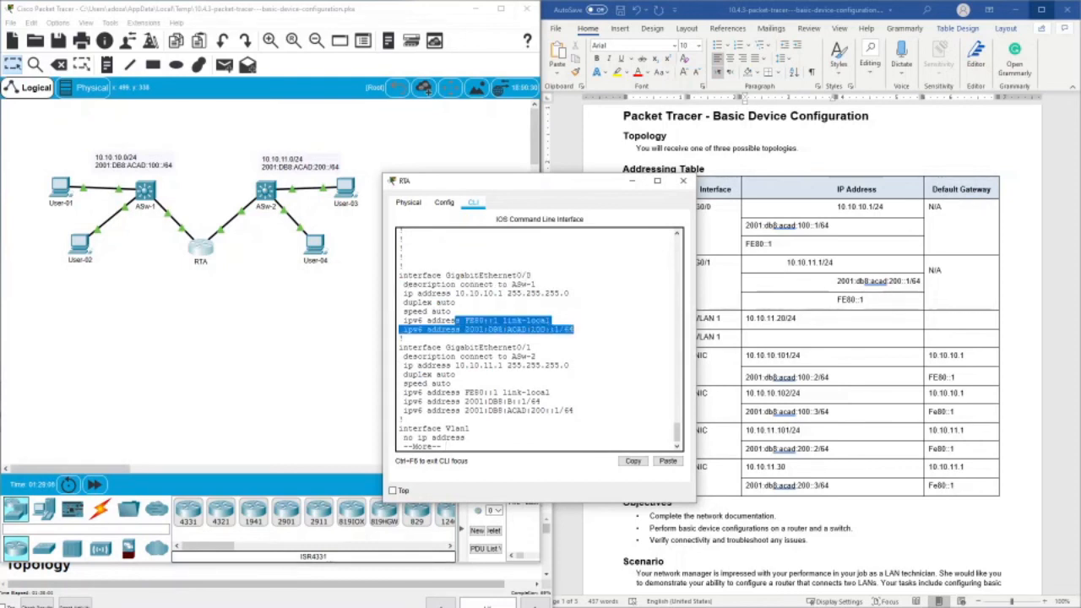
{"action": "left_click_drag", "start_coordinate": [488, 410], "coordinate": [574, 410]}
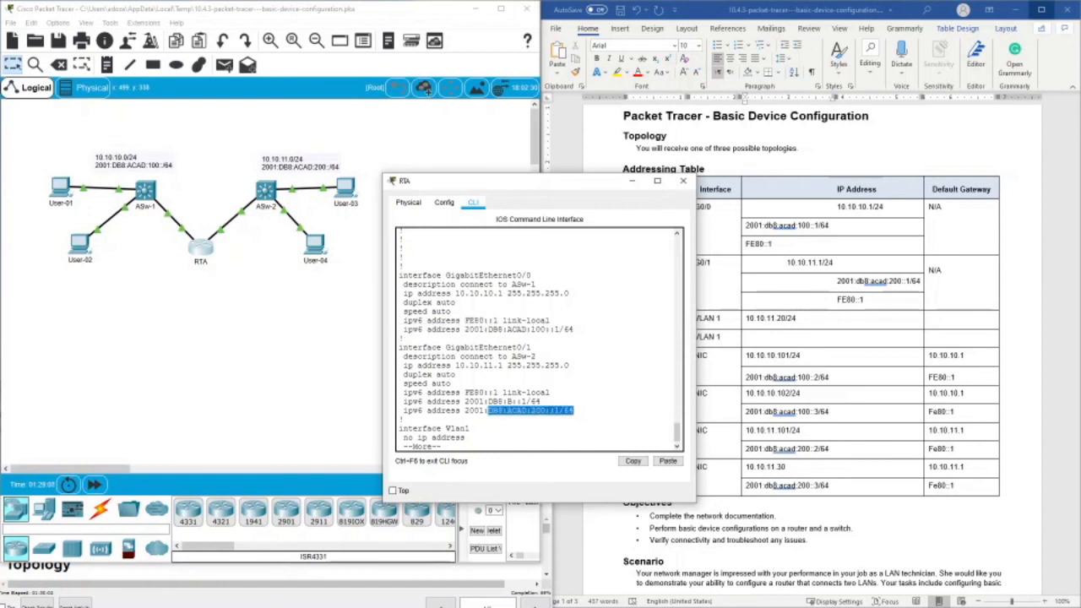
{"action": "left_click_drag", "start_coordinate": [485, 401], "coordinate": [531, 402]}
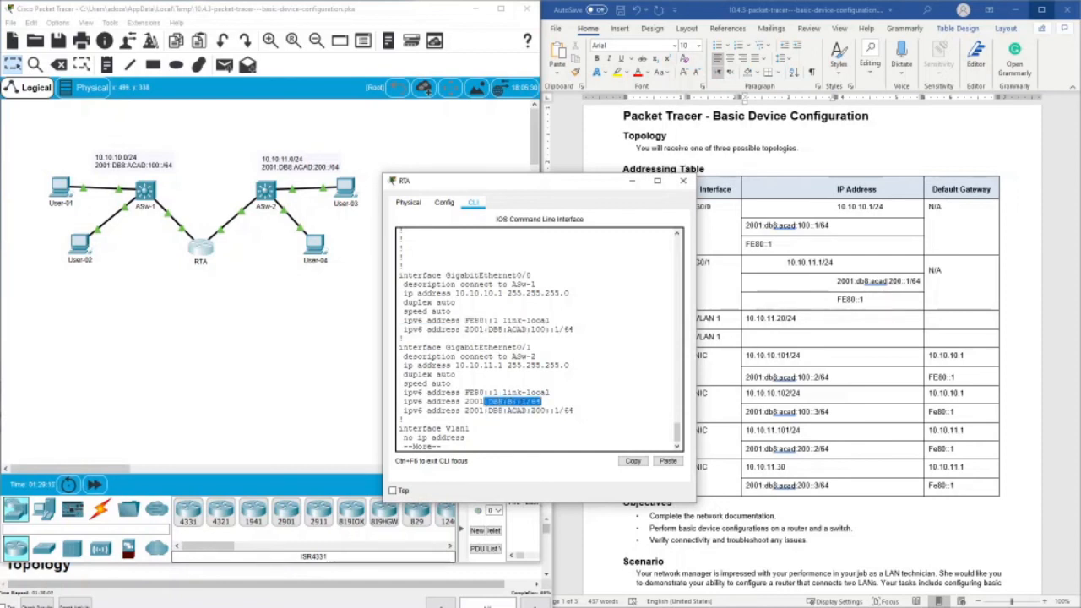
{"action": "left_click", "coordinate": [576, 330]}
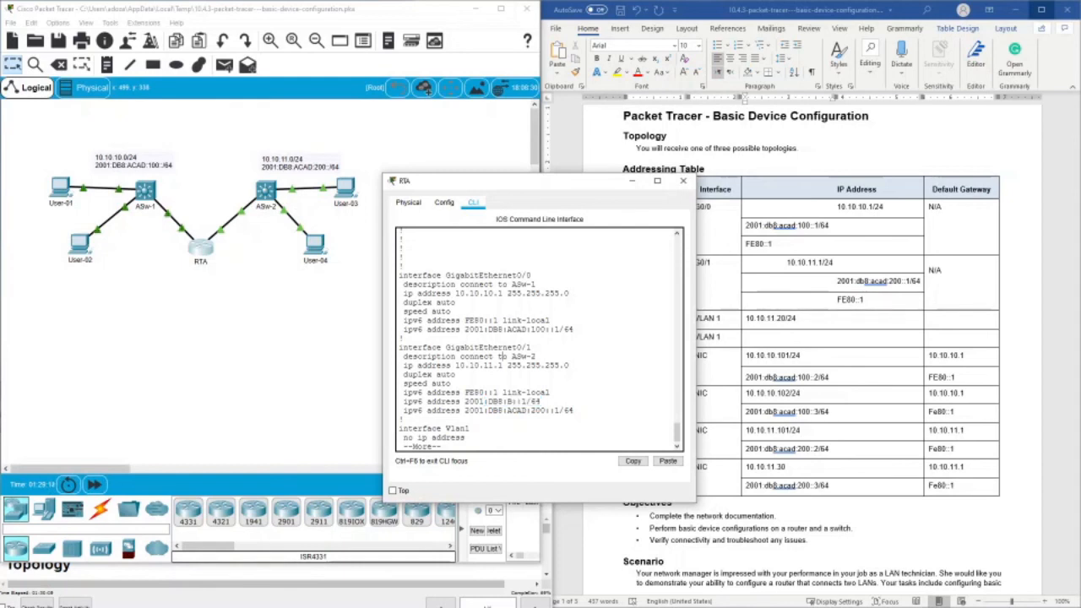
{"action": "left_click_drag", "start_coordinate": [576, 330], "coordinate": [575, 338]}
- Examine the banner, console and VTY line settings in the rest of RTA's running configuration and close RTA's window
{"action": "key", "text": "space"}
{"action": "key", "text": "space"}
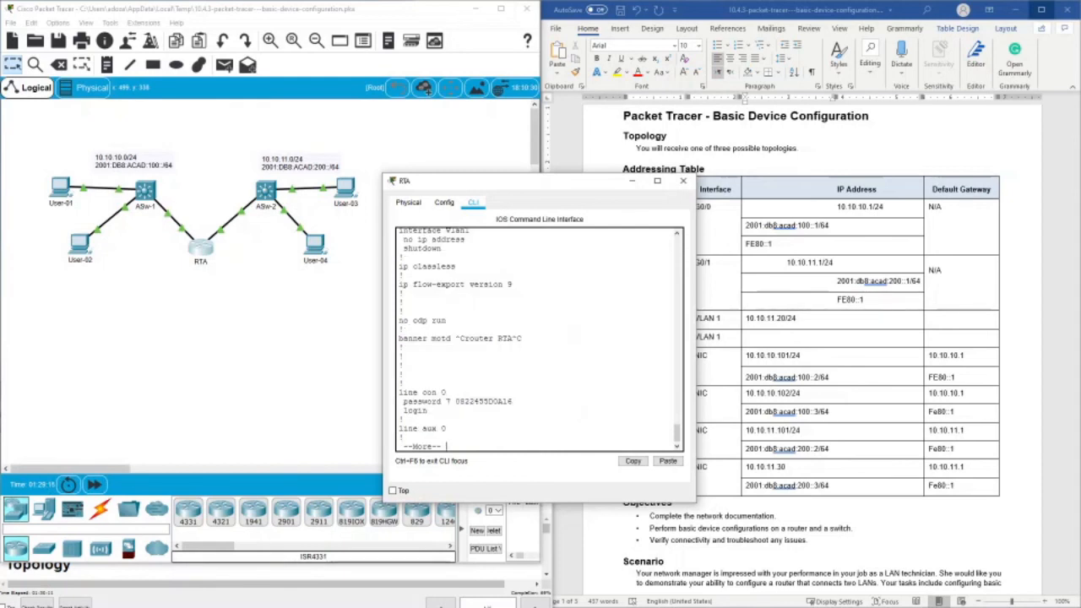
{"action": "left_click_drag", "start_coordinate": [436, 329], "coordinate": [517, 365]}
{"action": "left_click", "coordinate": [516, 356]}
{"action": "left_click", "coordinate": [517, 365]}
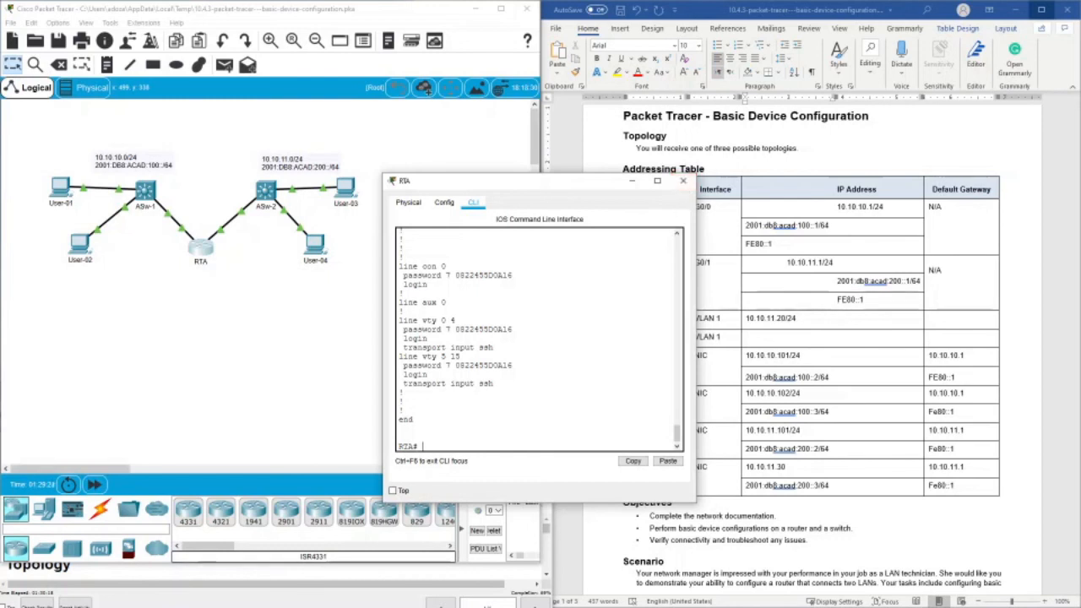
{"action": "left_click", "coordinate": [682, 184]}
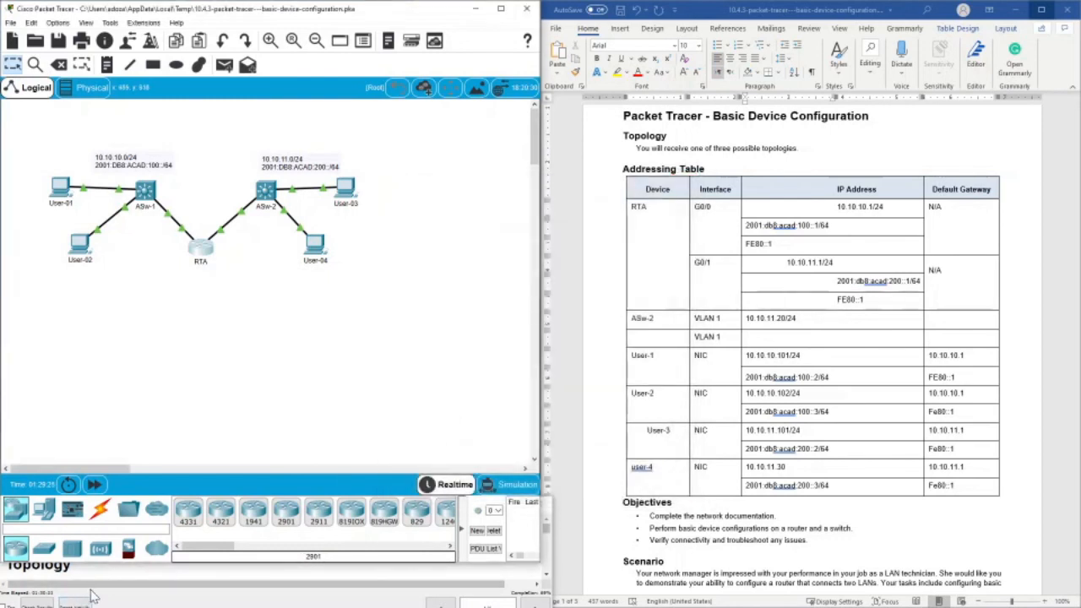
- Check the activity results, reviewing the assessment items for ASw-2, RTA and the user PCs, and return to the topology
{"action": "left_click", "coordinate": [135, 559]}
{"action": "left_click_drag", "start_coordinate": [161, 503], "coordinate": [176, 475]}
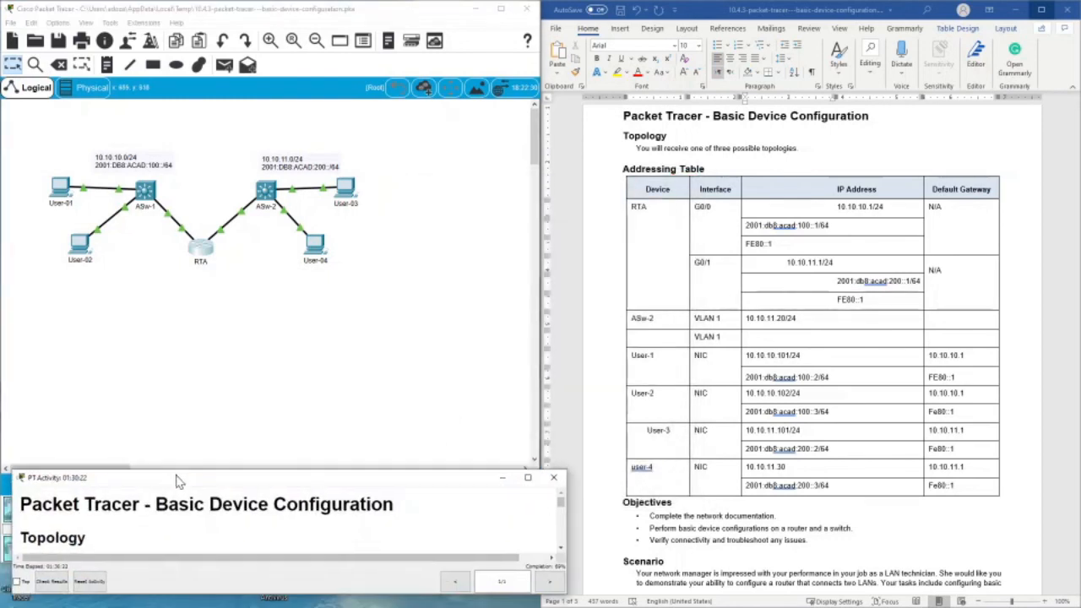
{"action": "left_click", "coordinate": [45, 584]}
{"action": "left_click", "coordinate": [107, 82]}
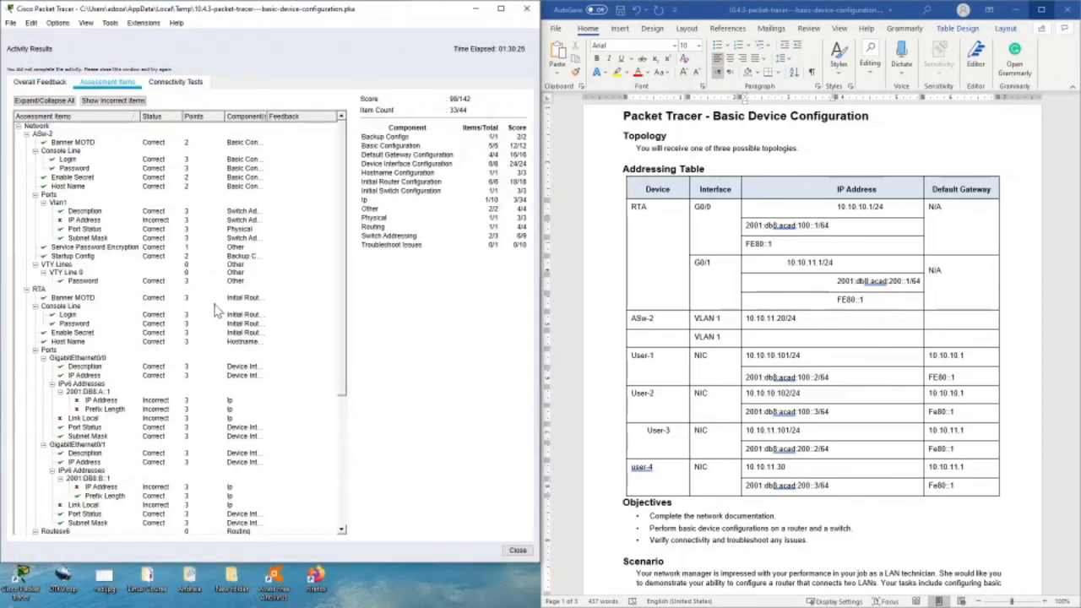
{"action": "scroll", "coordinate": [87, 314], "scroll_direction": "down", "scroll_amount": 7}
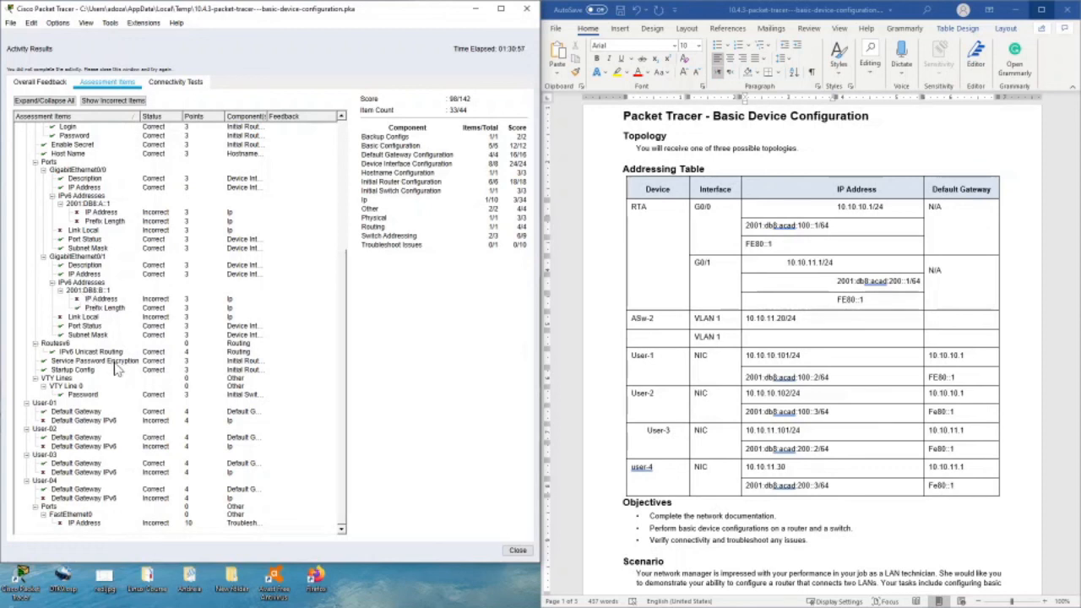
{"action": "scroll", "coordinate": [165, 446], "scroll_direction": "up", "scroll_amount": 7}
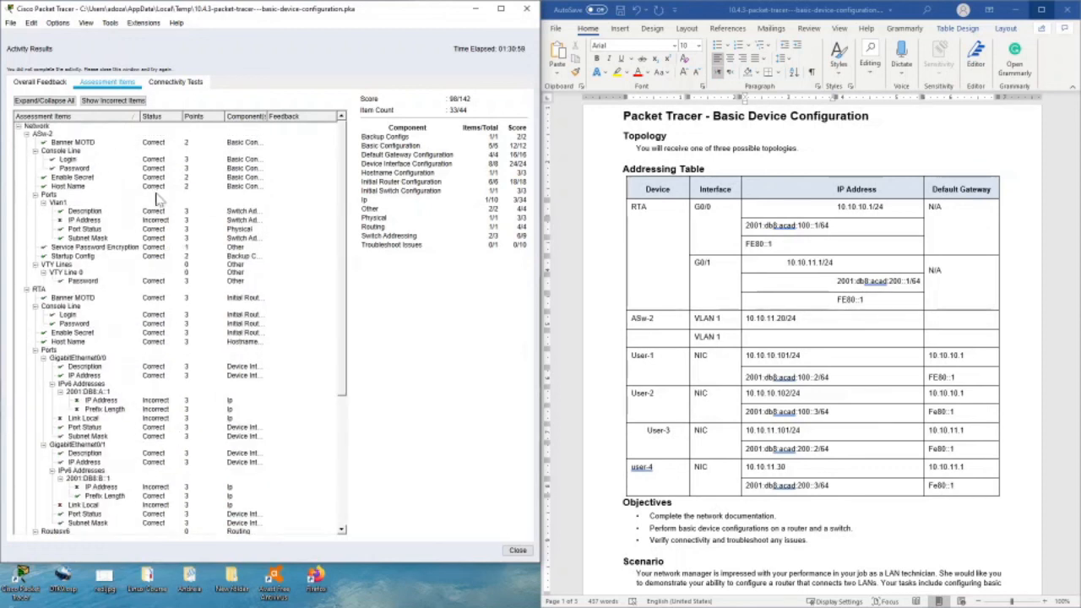
{"action": "left_click", "coordinate": [511, 551]}
{"action": "left_click_drag", "start_coordinate": [508, 243], "coordinate": [237, 506]}
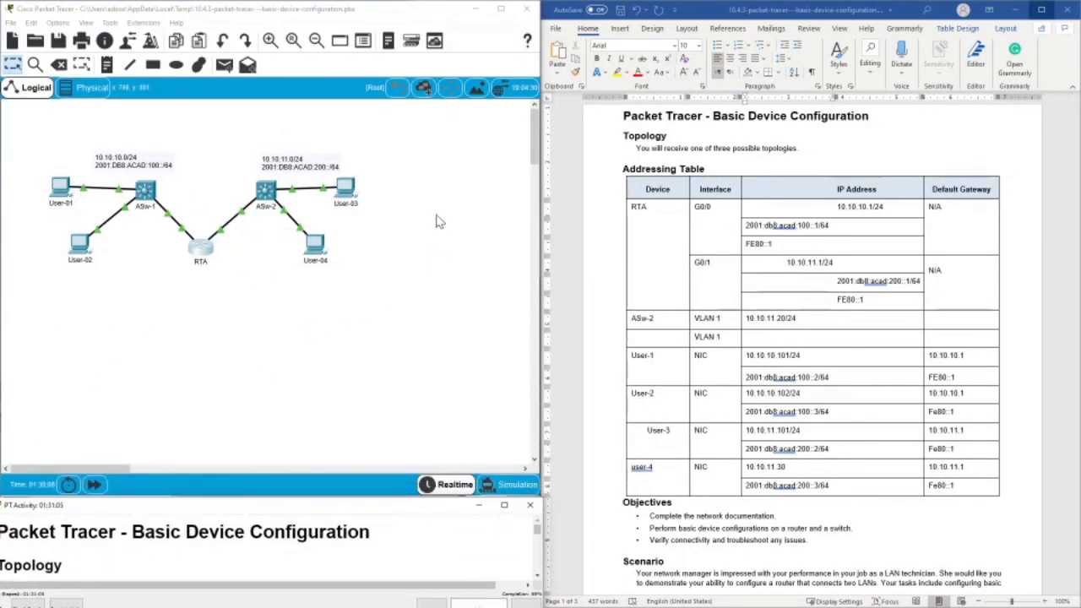